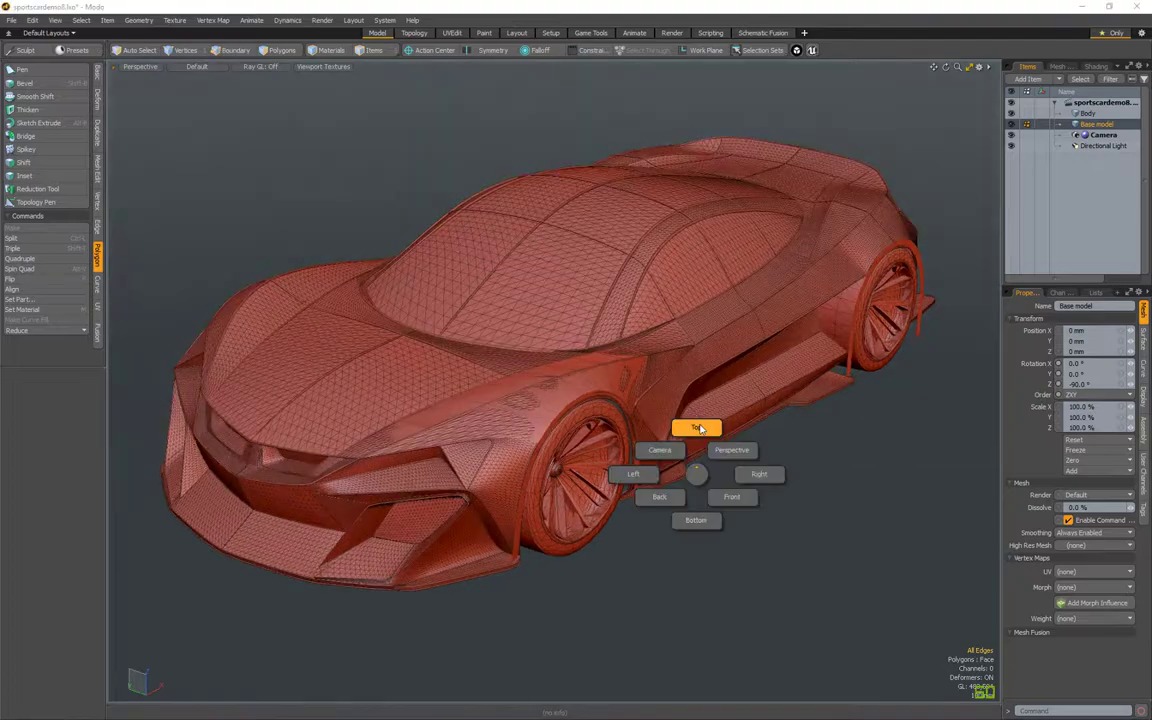
- Delete the base model's vertices on one side of the lengthwise centerline, leaving half the car, using vertex selection in the top view
{"action": "left_click", "coordinate": [694, 424]}
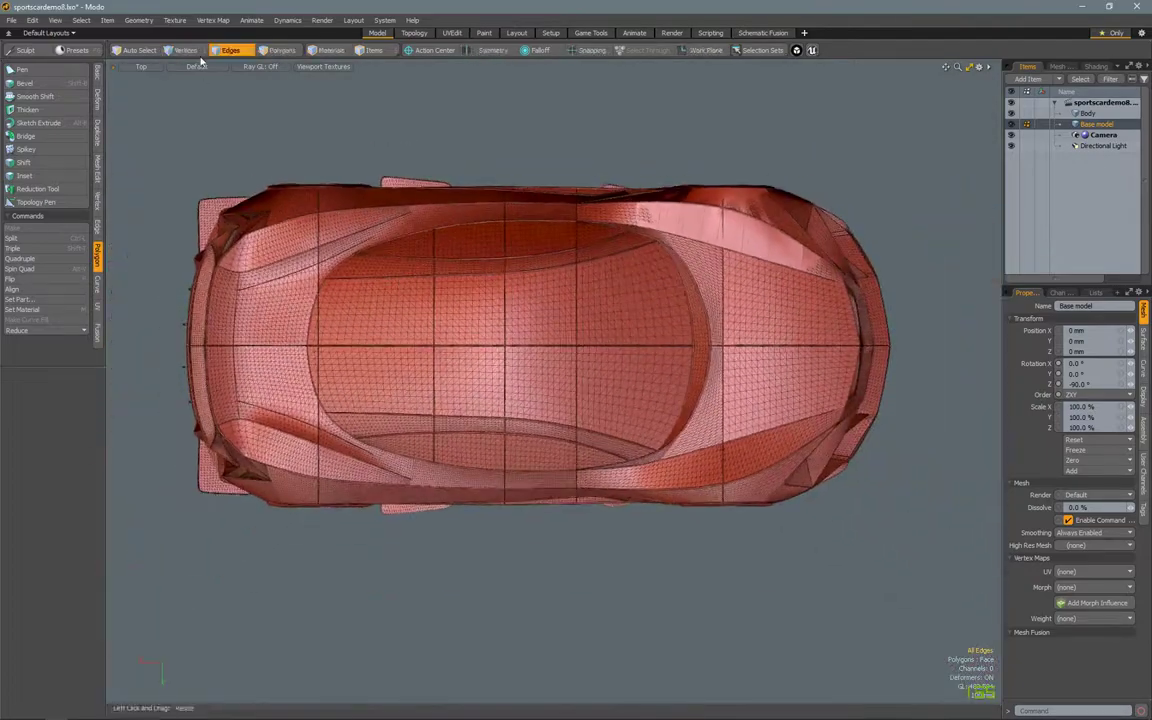
{"action": "left_click", "coordinate": [188, 51]}
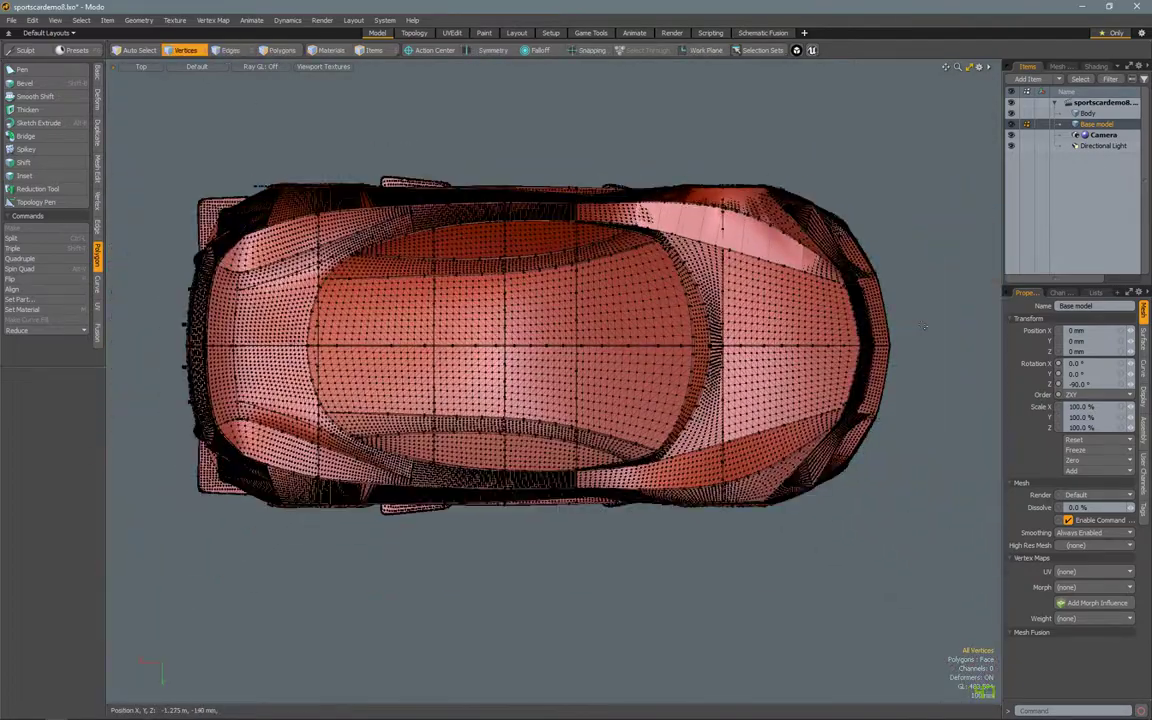
{"action": "scroll", "coordinate": [897, 350], "scroll_direction": "up", "scroll_amount": 3}
{"action": "scroll", "coordinate": [826, 439], "scroll_direction": "down", "scroll_amount": 4}
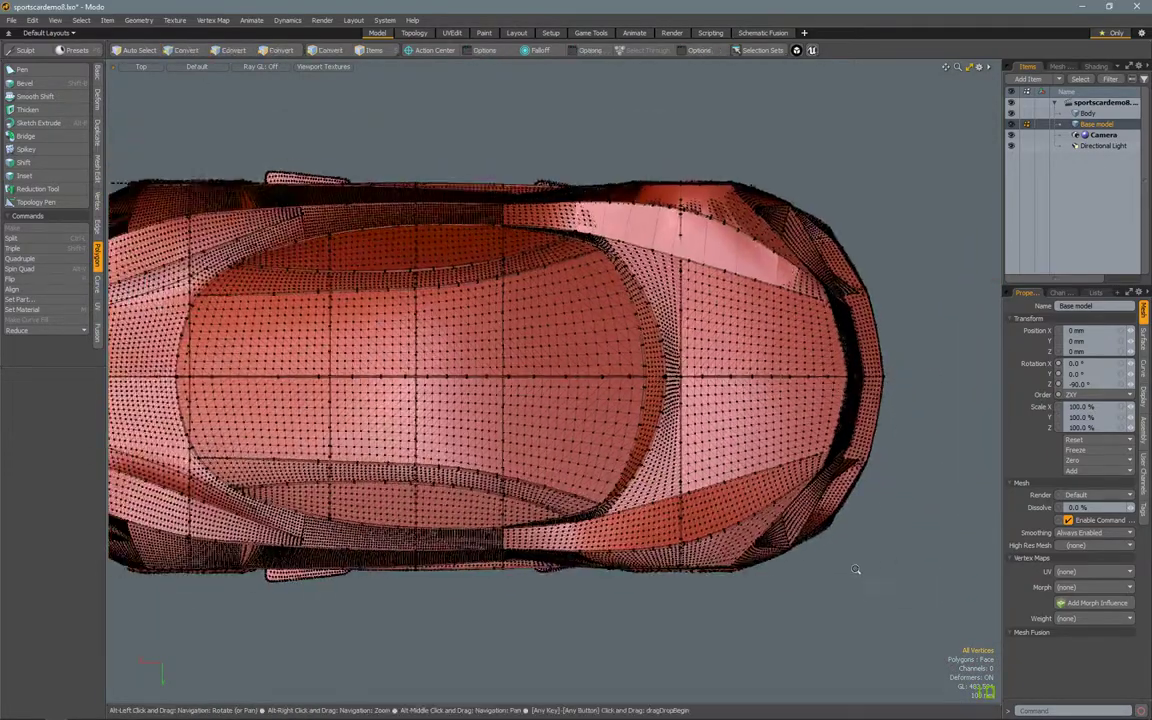
{"action": "scroll", "coordinate": [900, 400], "scroll_direction": "up", "scroll_amount": 1}
{"action": "left_click_drag", "start_coordinate": [1001, 397], "coordinate": [1045, 390]}
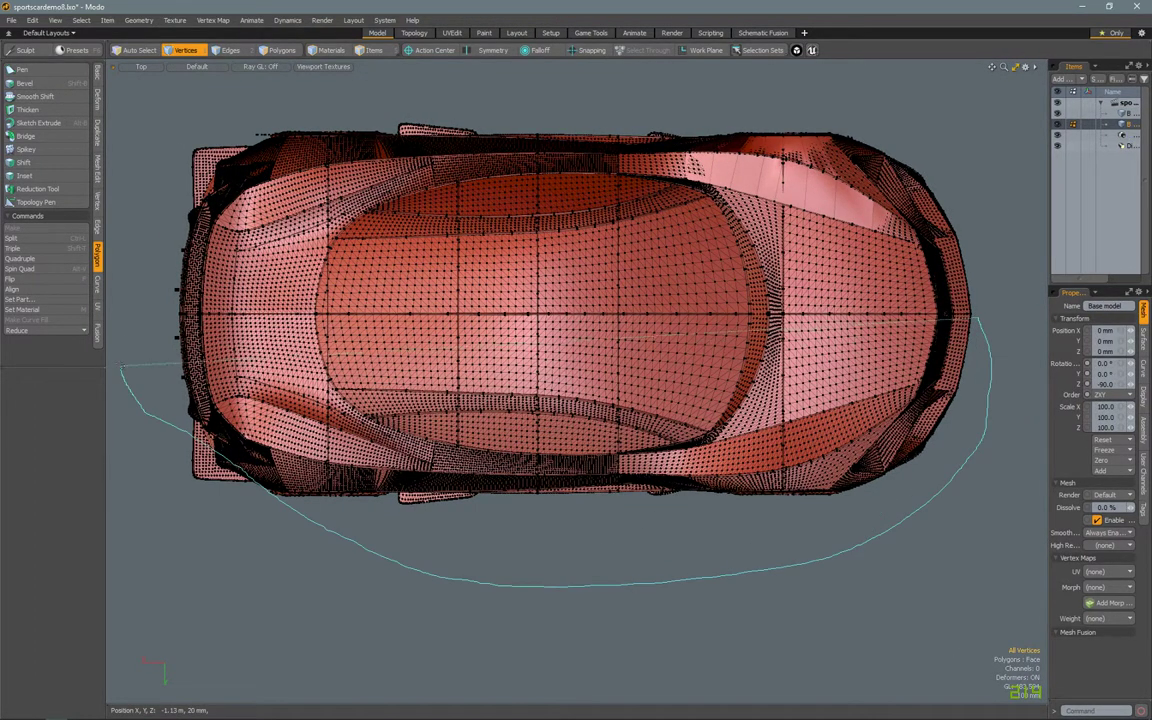
{"action": "right_click_drag", "start_coordinate": [141, 318], "coordinate": [143, 320]}
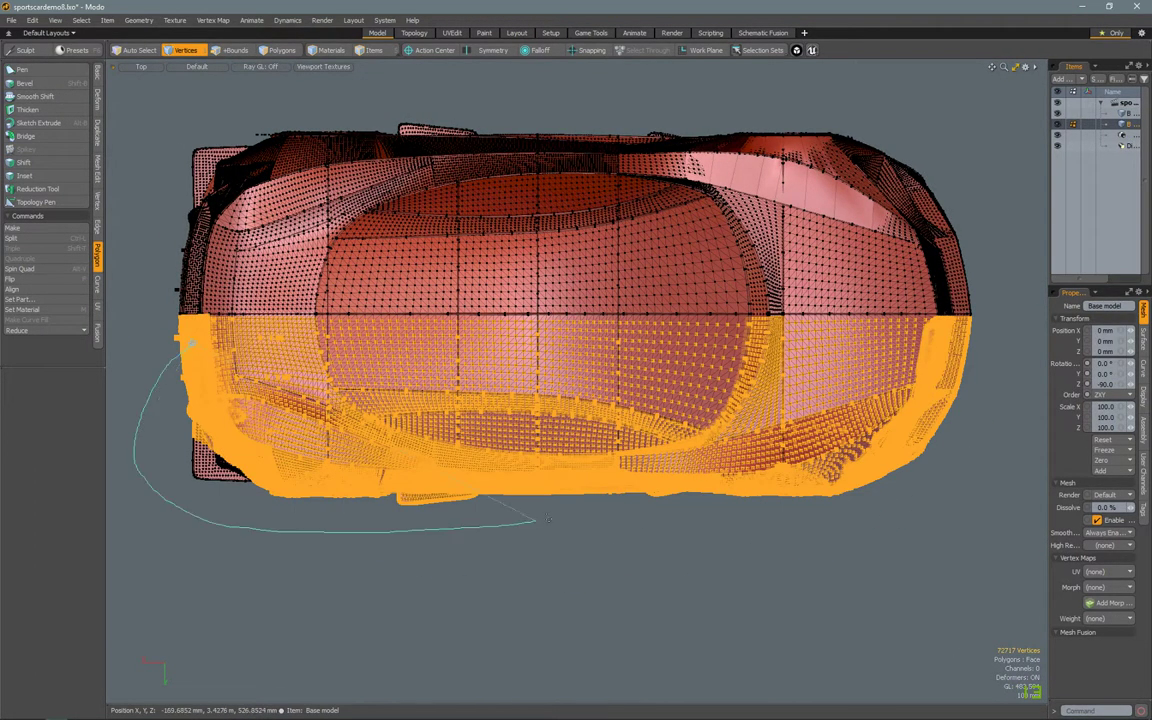
{"action": "key", "text": "Delete"}
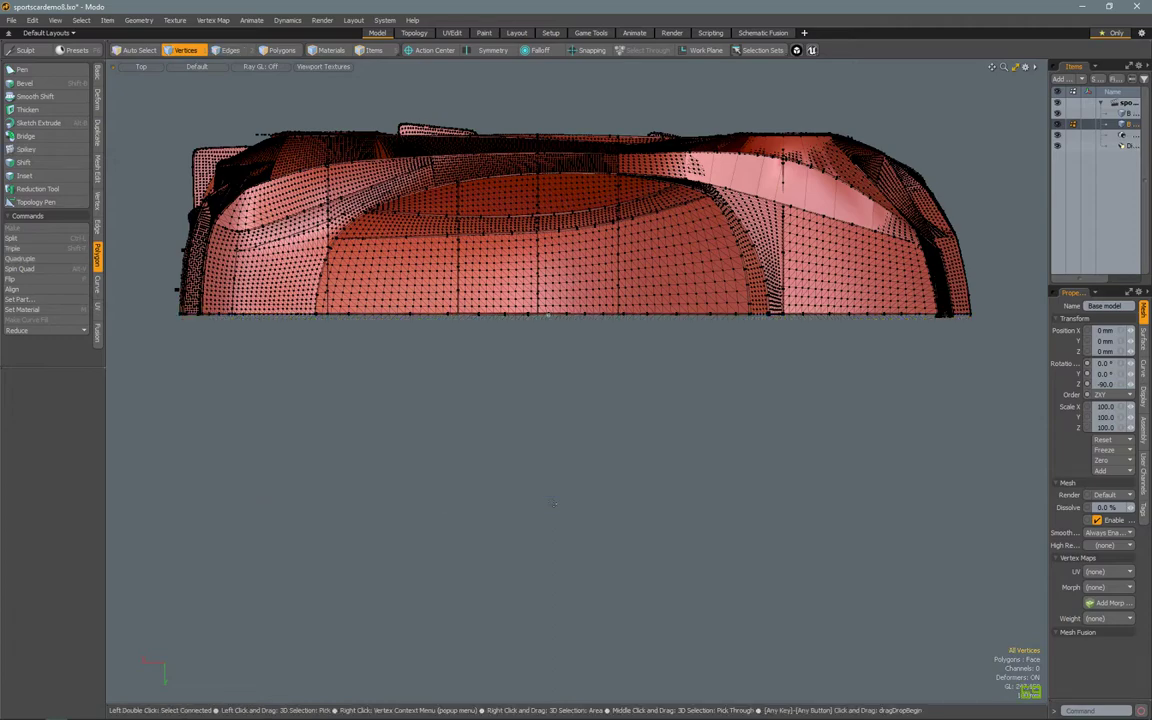
- Extend the Body mesh's fender strip to the hood's front corner with the Topology Pen and space its cross edges evenly
{"action": "key", "text": "ctrl+space"}
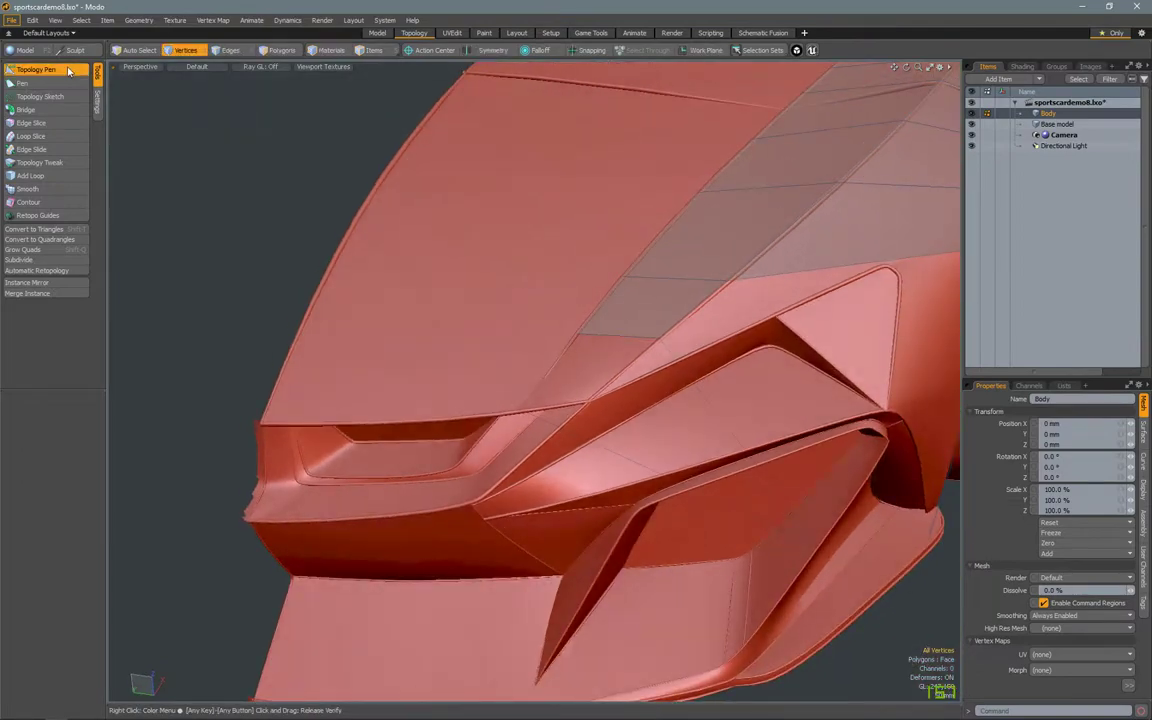
{"action": "left_click", "coordinate": [68, 70]}
{"action": "scroll", "coordinate": [694, 340], "scroll_direction": "up", "scroll_amount": 6}
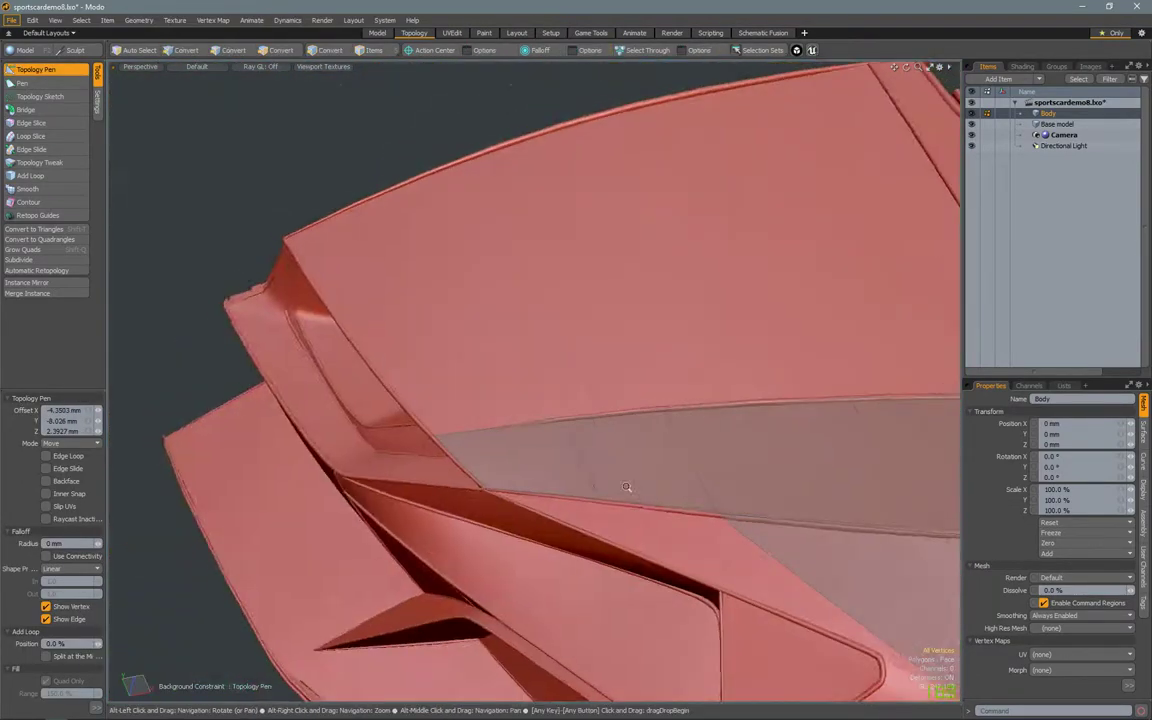
{"action": "scroll", "coordinate": [514, 334], "scroll_direction": "up", "scroll_amount": 5}
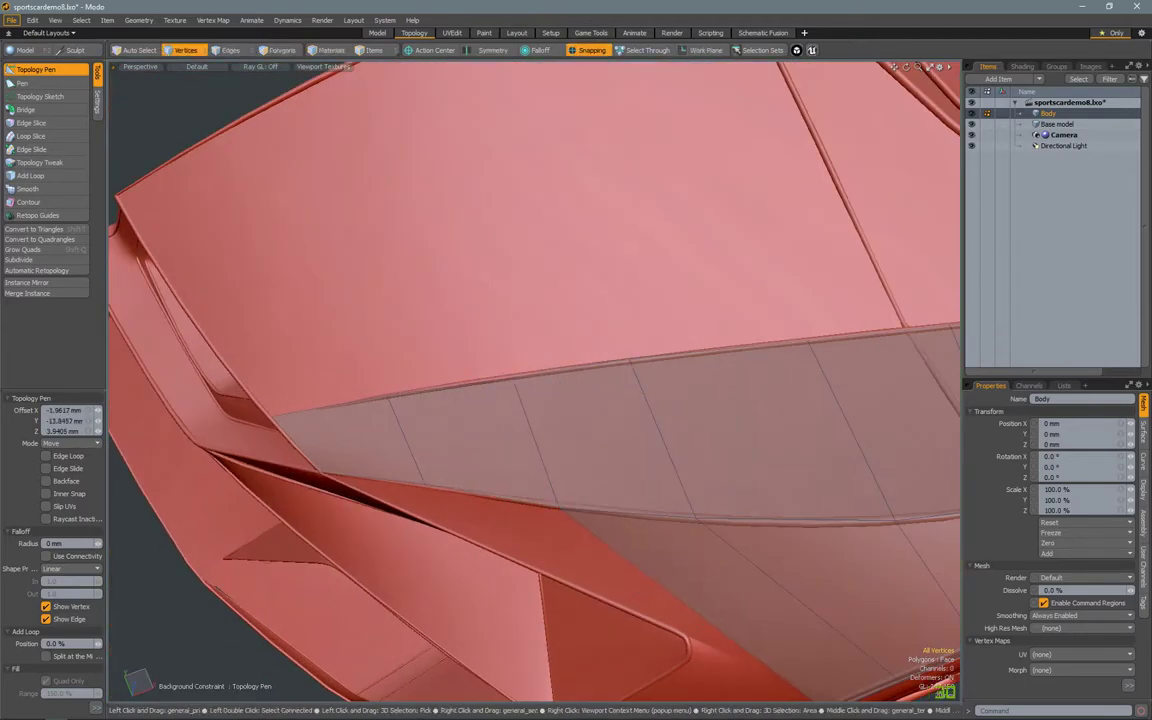
{"action": "left_click_drag", "start_coordinate": [570, 430], "coordinate": [590, 426]}
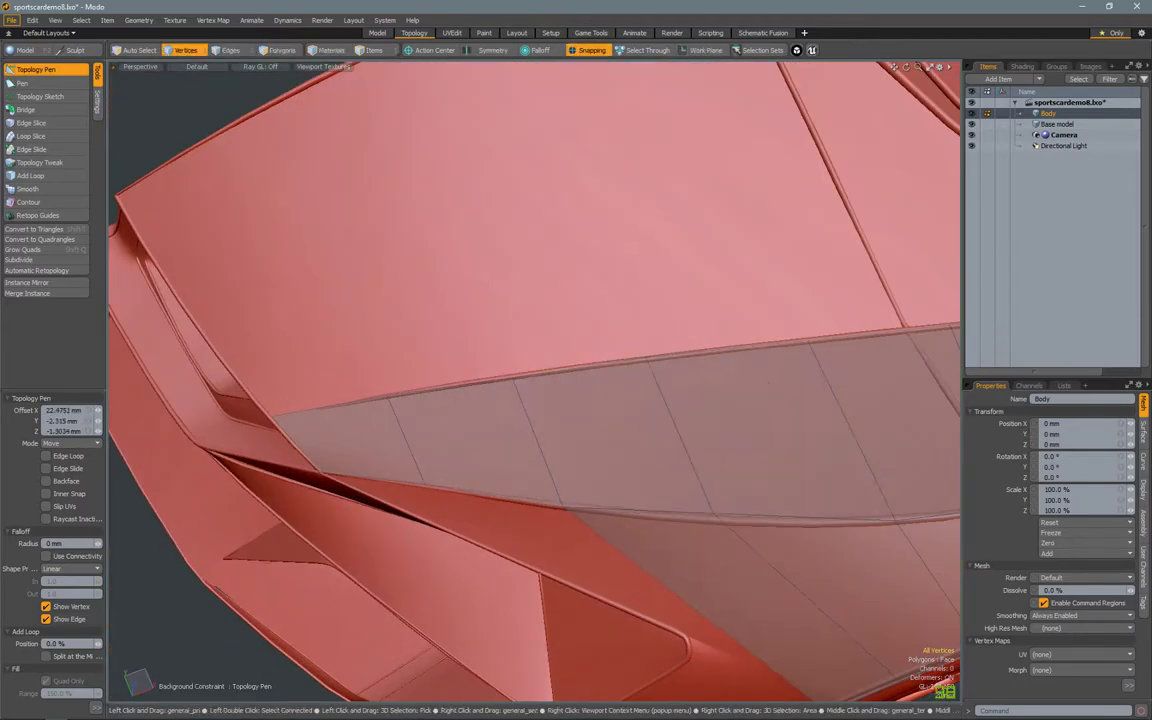
{"action": "key", "text": "space"}
- Fill the hood with quads between the centerline and the fender strip, and divide them with lengthwise loops
{"action": "left_click_drag", "start_coordinate": [676, 303], "coordinate": [514, 377], "text": "alt"}
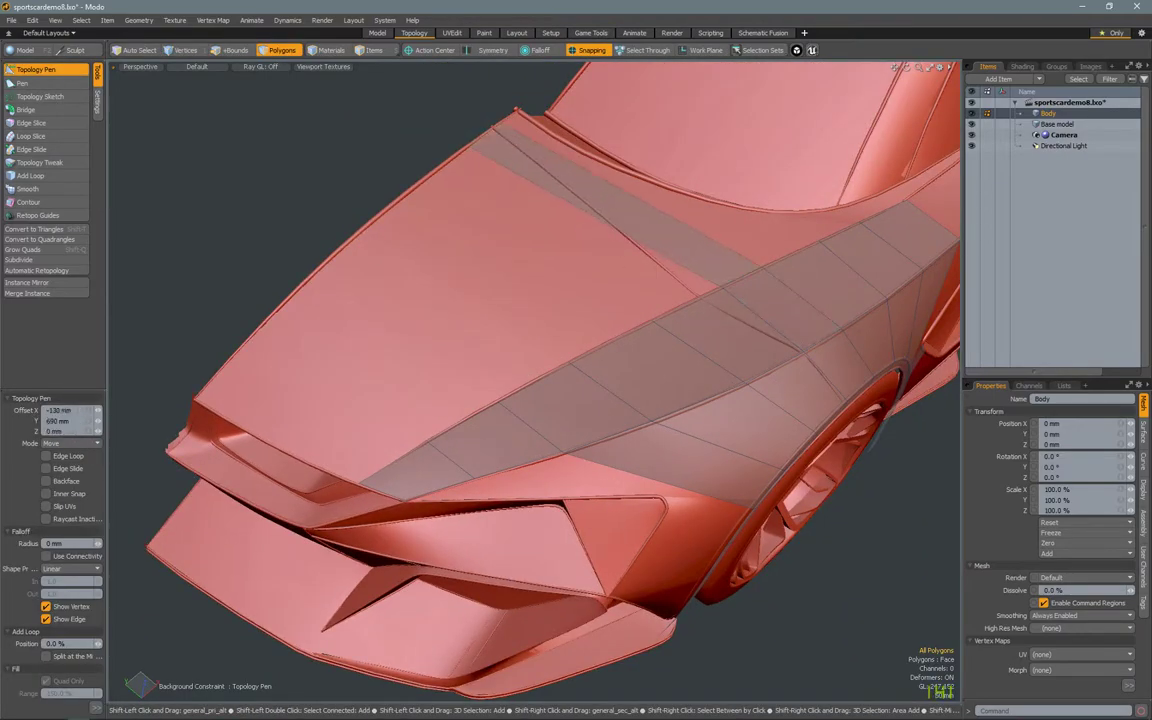
{"action": "left_click_drag", "start_coordinate": [469, 214], "coordinate": [610, 380], "text": "alt"}
{"action": "scroll", "coordinate": [450, 329], "scroll_direction": "up", "scroll_amount": 5}
{"action": "key", "text": "alt+l"}
{"action": "key", "text": "space"}
{"action": "scroll", "coordinate": [349, 178], "scroll_direction": "down", "scroll_amount": 5}
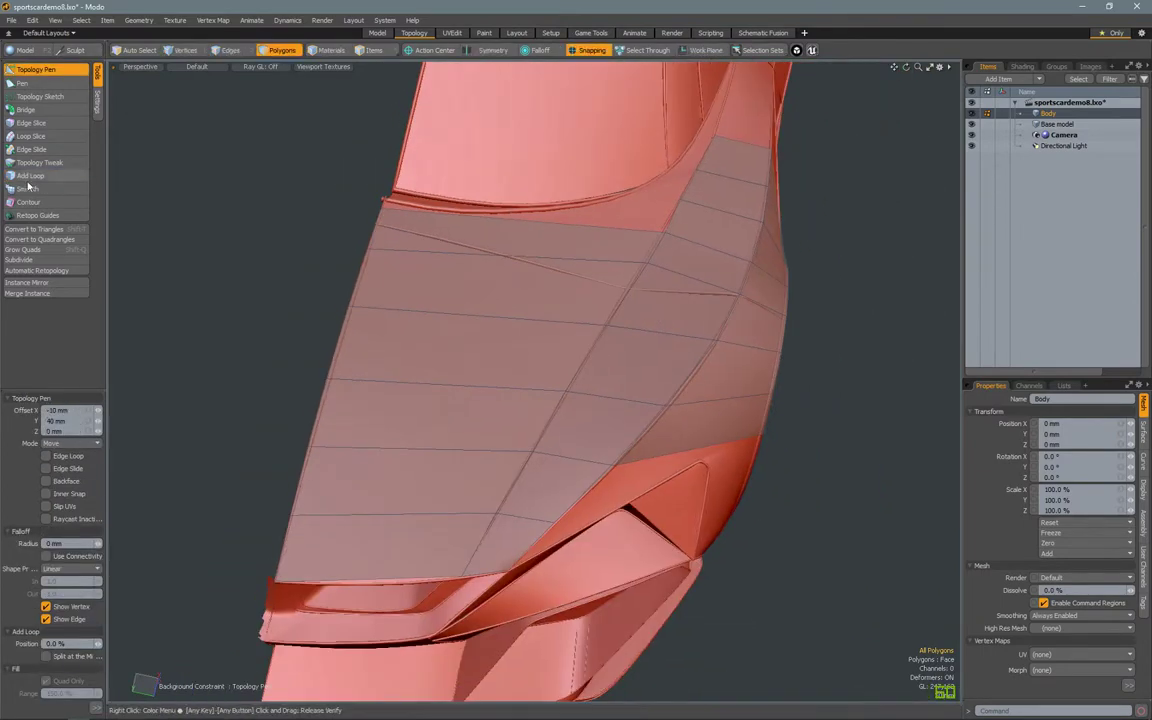
{"action": "key", "text": "alt+l"}
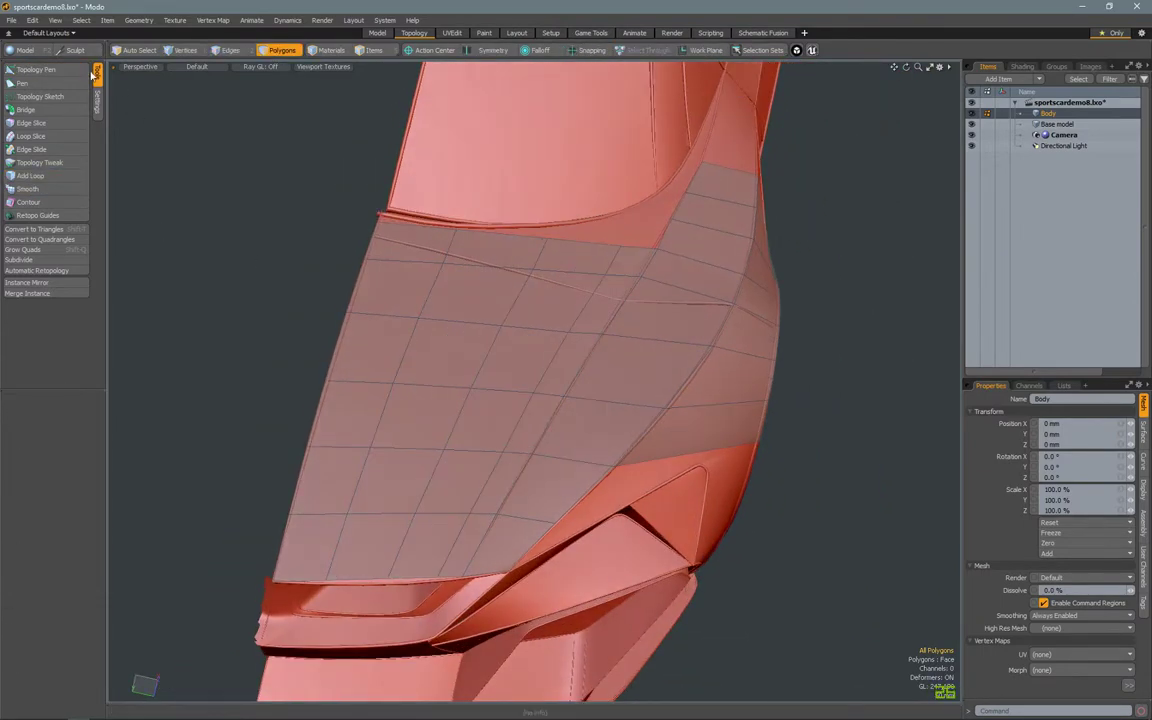
- Fit the hood mesh's front edge to the hood lip and its rear edge to the windshield base with the Topology Pen
{"action": "left_click", "coordinate": [88, 70]}
{"action": "scroll", "coordinate": [579, 417], "scroll_direction": "up", "scroll_amount": 5}
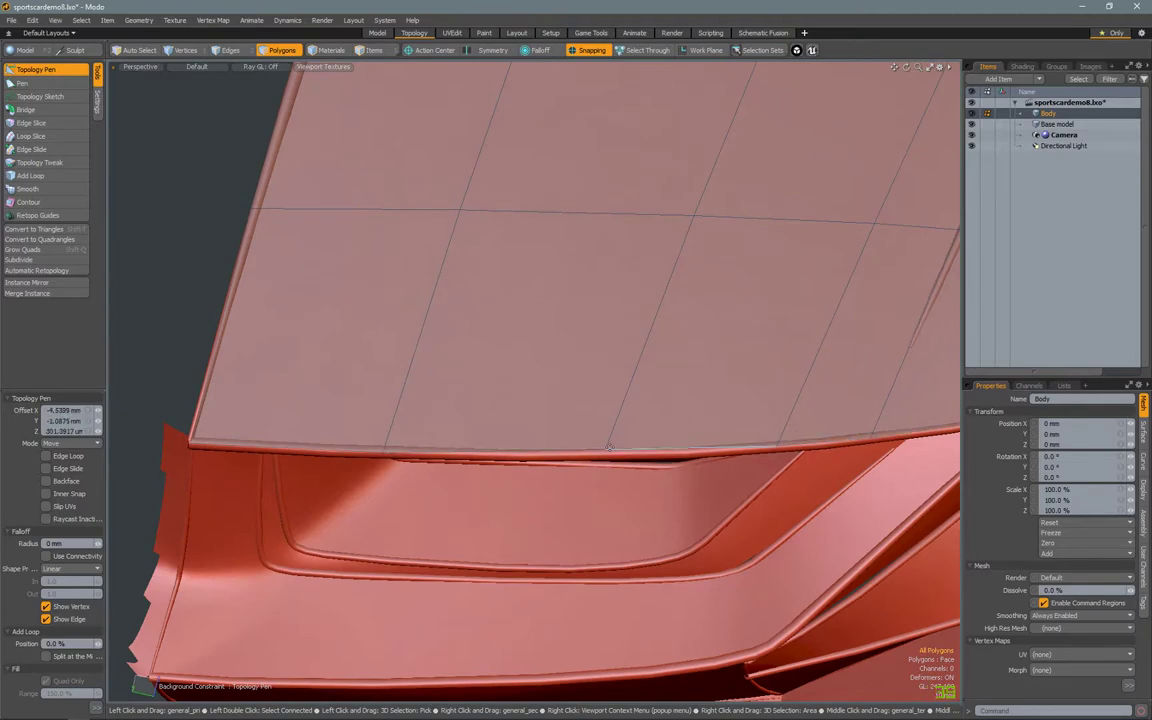
{"action": "left_click_drag", "start_coordinate": [610, 447], "coordinate": [345, 308], "text": "alt"}
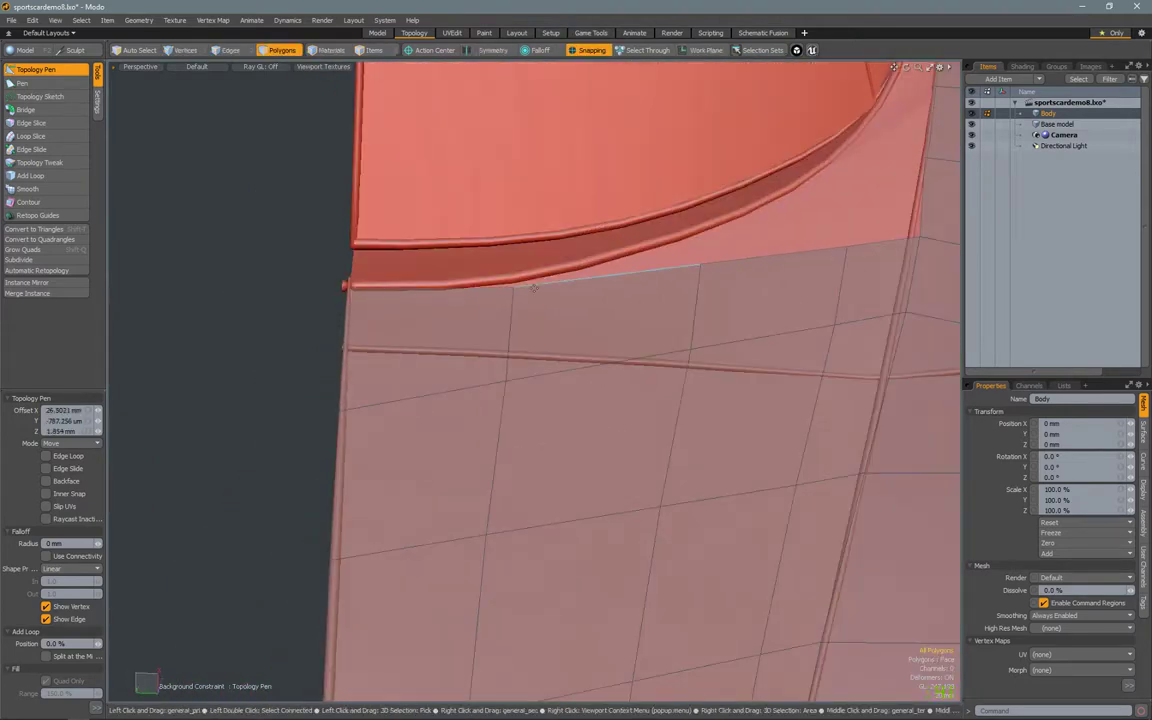
{"action": "left_click_drag", "start_coordinate": [699, 263], "coordinate": [688, 349], "text": "alt"}
- Continue the quads around the windshield's lower corner and extend the strip beside the pillar back to the front door seam
{"action": "left_click_drag", "start_coordinate": [818, 300], "coordinate": [682, 419], "text": "alt"}
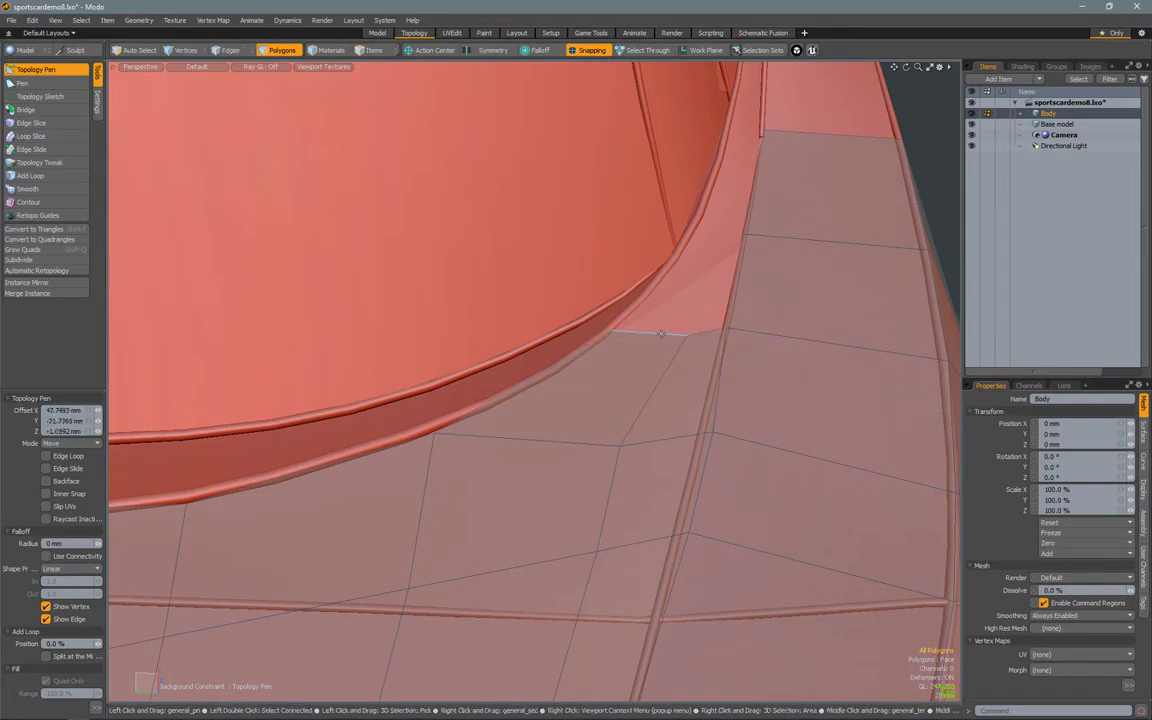
{"action": "left_click_drag", "start_coordinate": [660, 333], "coordinate": [676, 432], "text": "alt"}
{"action": "left_click_drag", "start_coordinate": [640, 375], "coordinate": [620, 330], "text": "alt"}
{"action": "left_click", "coordinate": [44, 126]}
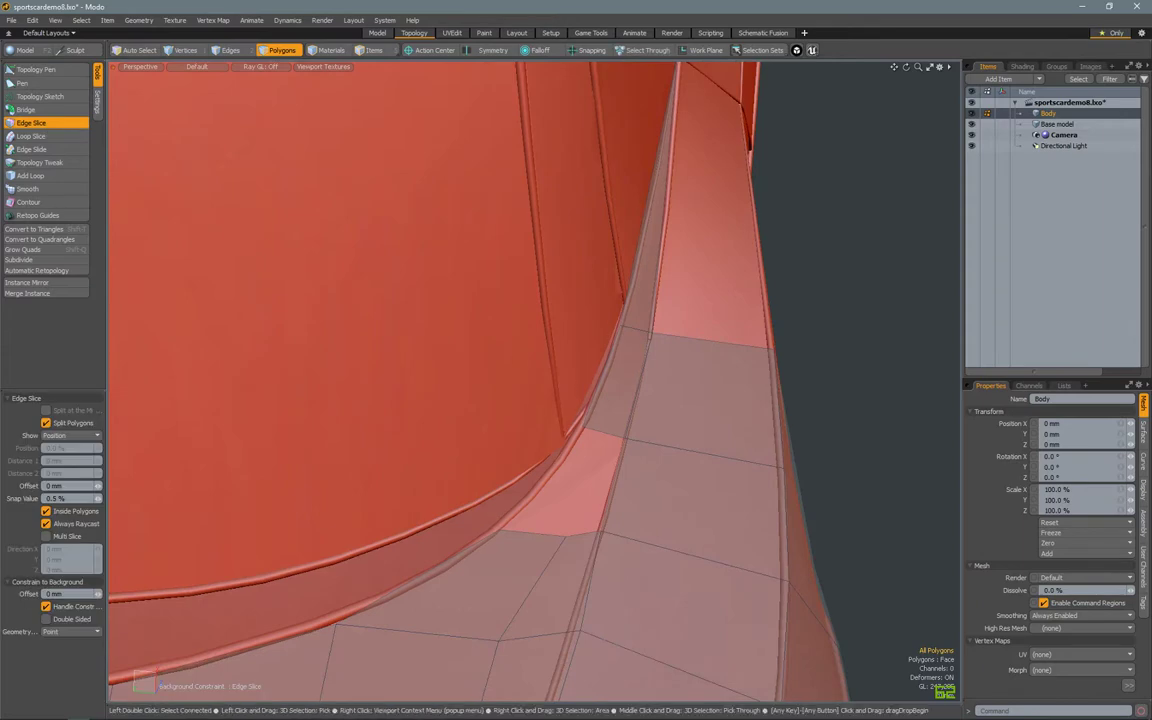
{"action": "key", "text": "space"}
{"action": "left_click_drag", "start_coordinate": [543, 547], "coordinate": [464, 550], "text": "alt"}
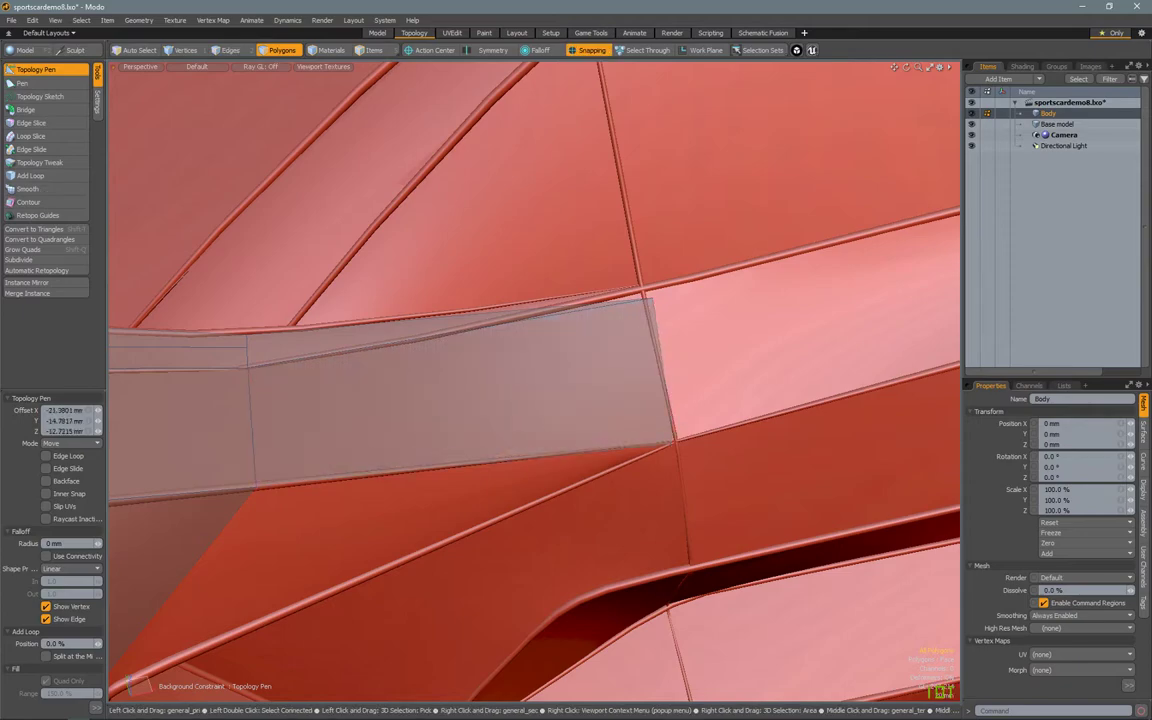
- Extend the quad strip beneath the side window toward the rear wheel and add a loop across its long front quad
{"action": "scroll", "coordinate": [522, 440], "scroll_direction": "down", "scroll_amount": 5}
{"action": "scroll", "coordinate": [540, 404], "scroll_direction": "up", "scroll_amount": 3}
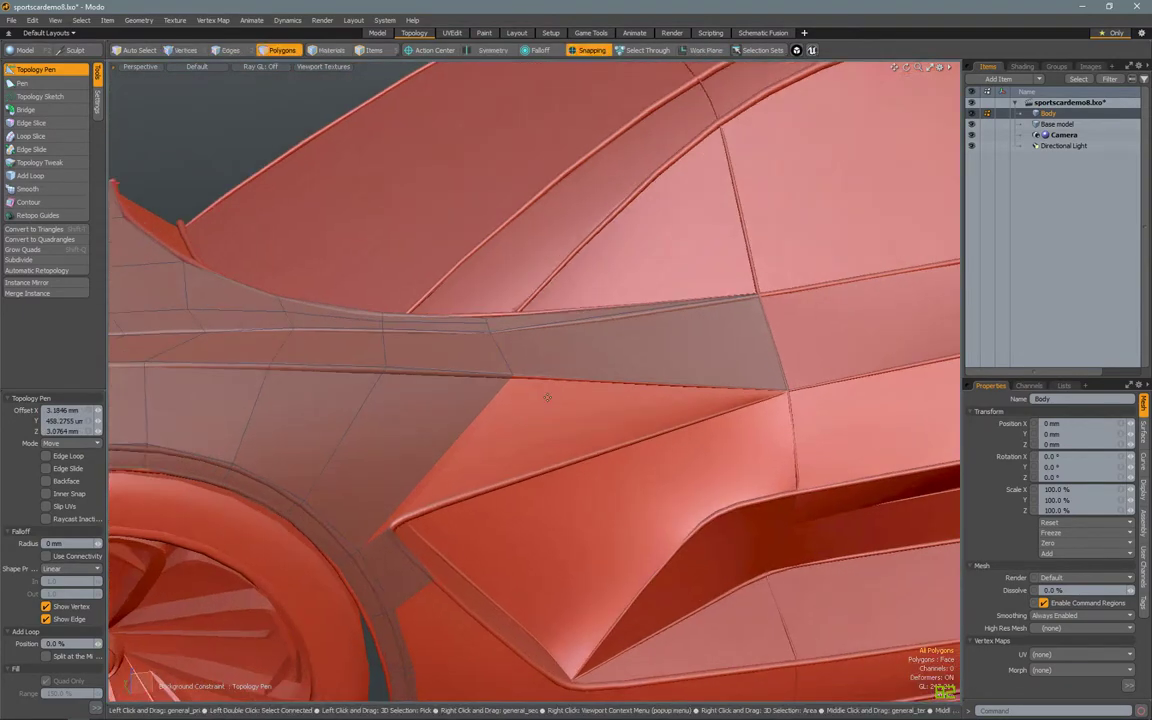
{"action": "left_click_drag", "start_coordinate": [540, 404], "coordinate": [496, 360], "text": "alt"}
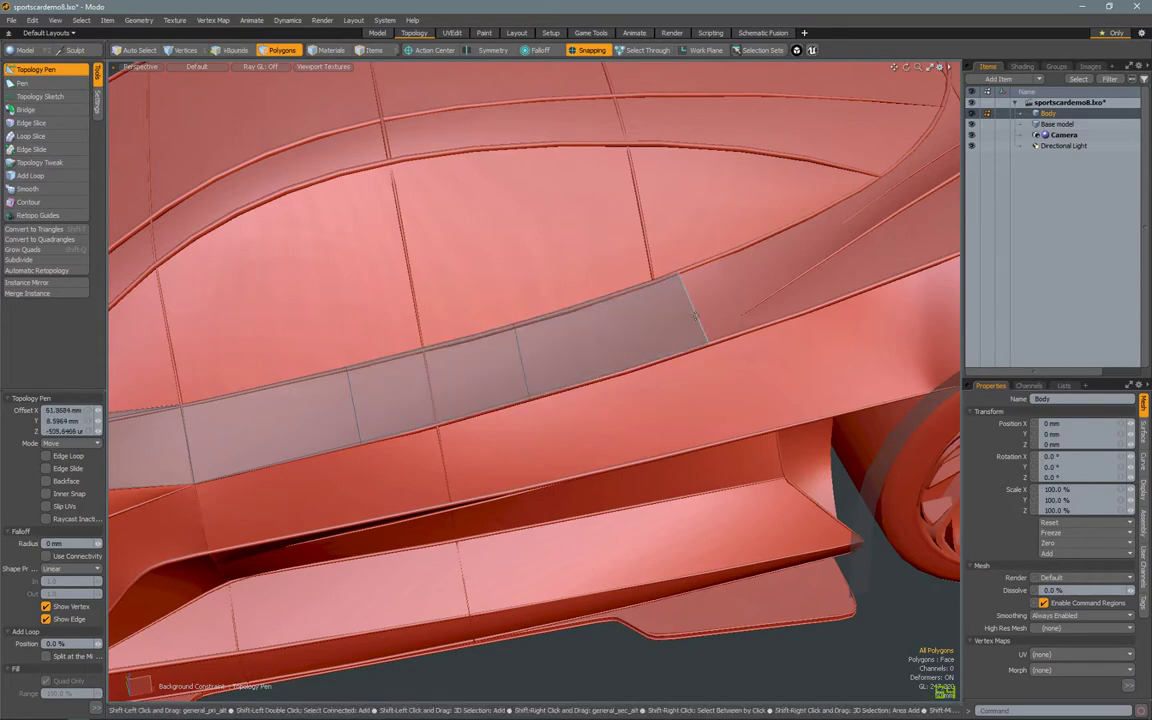
{"action": "key", "text": "alt+l"}
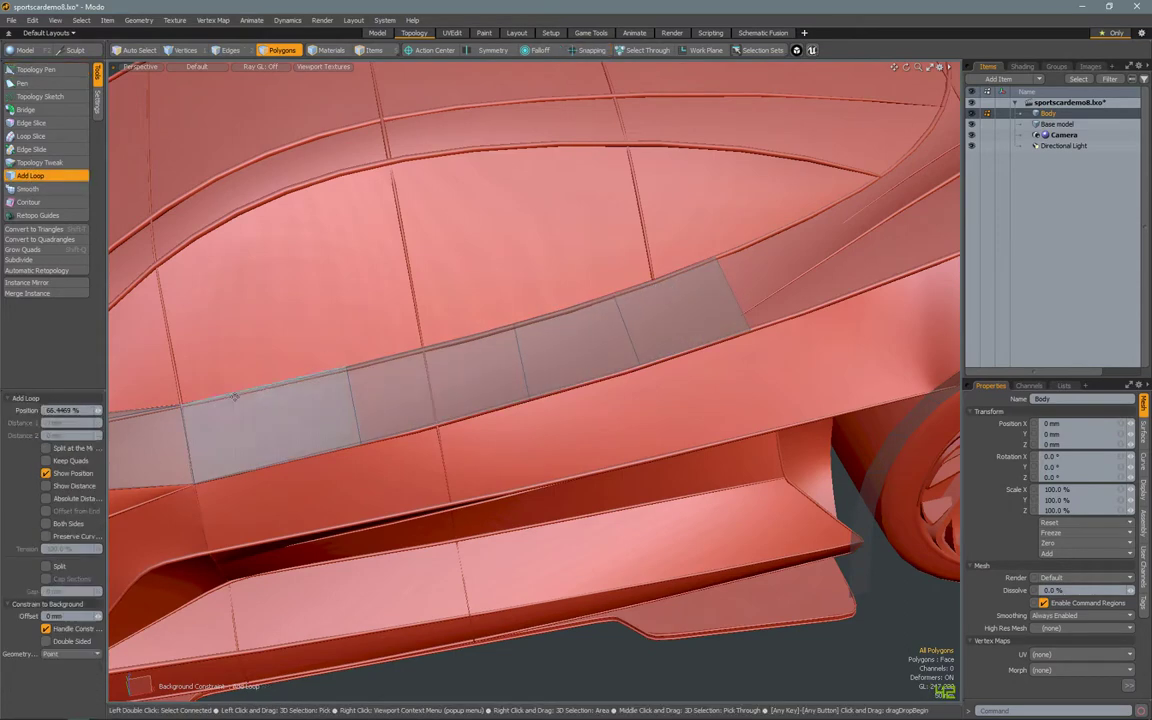
{"action": "key", "text": "shift+alt+t"}
- Build a second row of quads down the upper door panel and fit its lower edge to the crease above the side recess
{"action": "left_click_drag", "start_coordinate": [277, 464], "coordinate": [390, 430], "text": "alt"}
{"action": "left_click", "coordinate": [390, 435]}
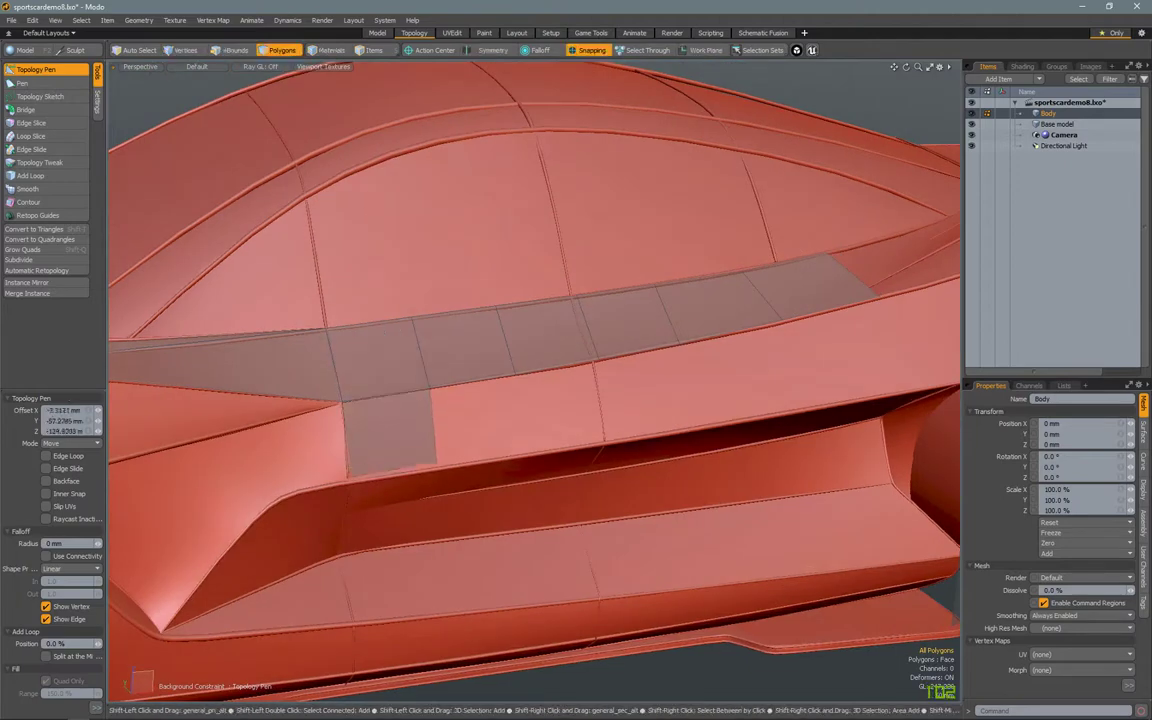
{"action": "left_click_drag", "start_coordinate": [600, 345], "coordinate": [718, 330], "text": "ctrl"}
{"action": "scroll", "coordinate": [718, 330], "scroll_direction": "up", "scroll_amount": 5}
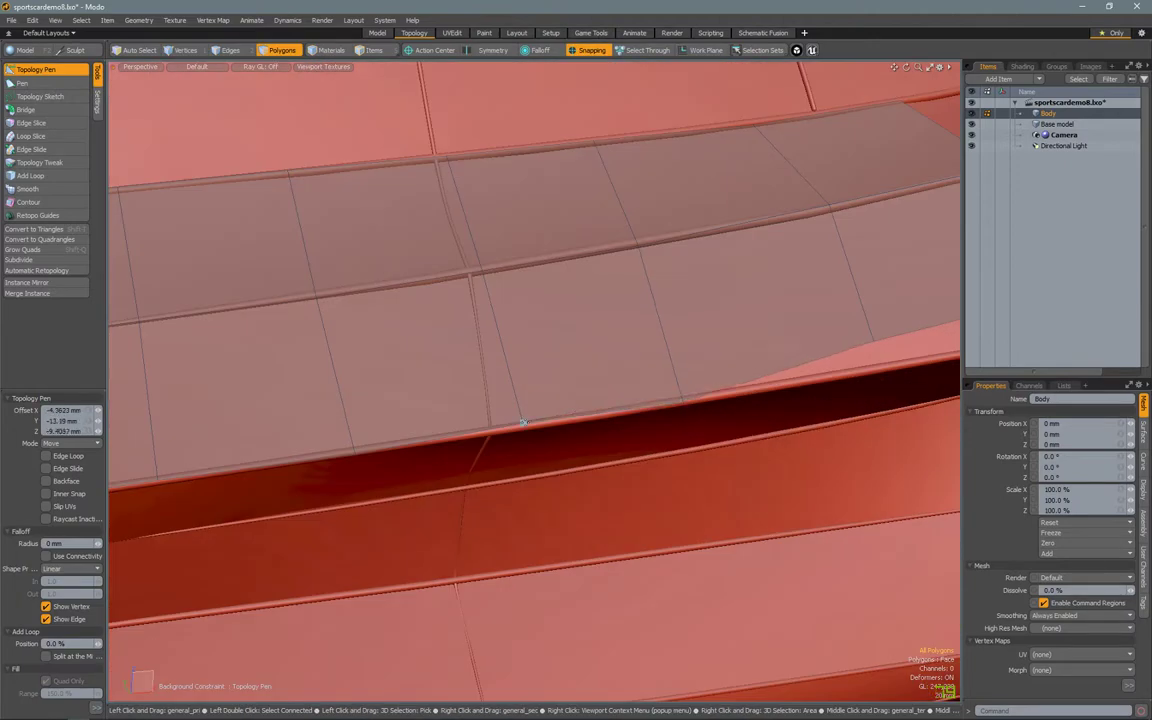
{"action": "left_click_drag", "start_coordinate": [354, 455], "coordinate": [605, 405], "text": "alt"}
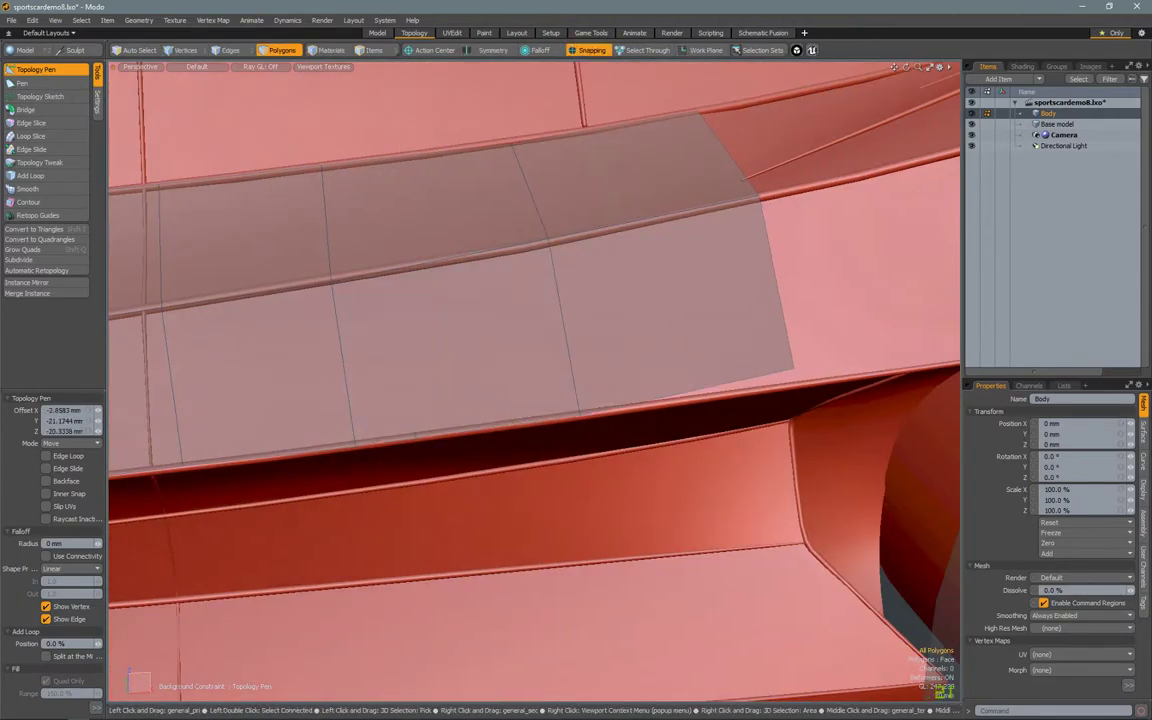
{"action": "scroll", "coordinate": [533, 380], "scroll_direction": "down", "scroll_amount": 5}
{"action": "left_click_drag", "start_coordinate": [533, 380], "coordinate": [660, 360], "text": "alt"}
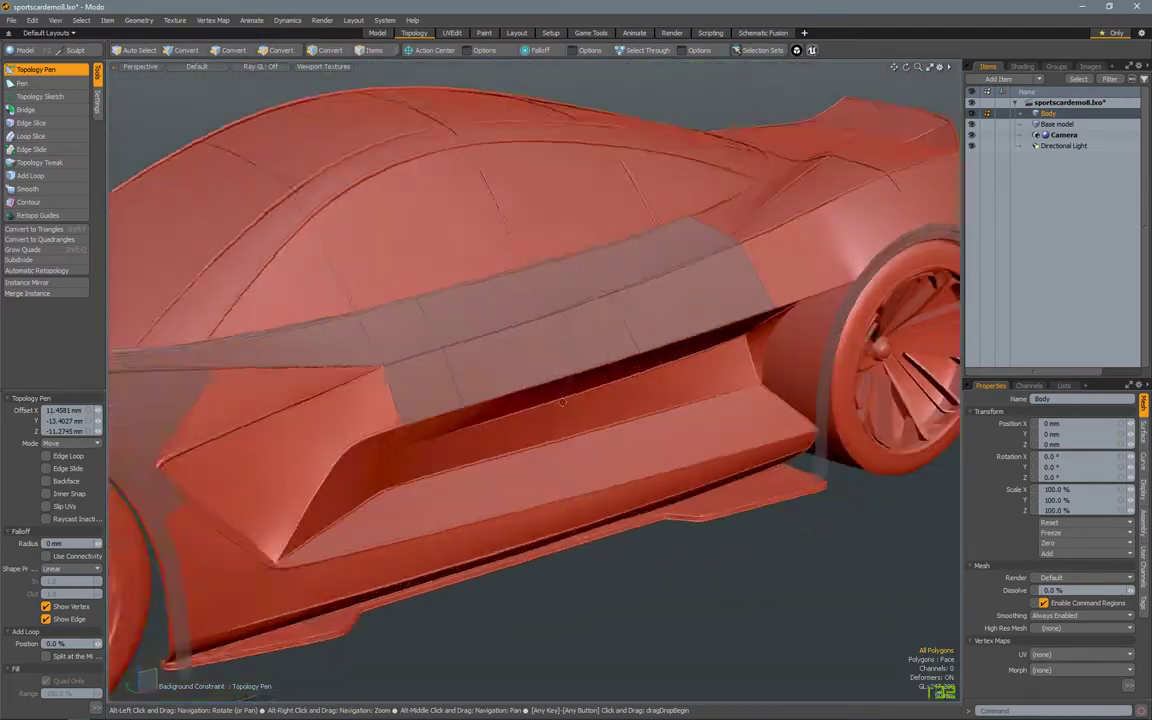
- Extend two rows of quads down through the side recess and align their lower edge with the sill ledge crease
{"action": "scroll", "coordinate": [533, 380], "scroll_direction": "up", "scroll_amount": 5}
{"action": "scroll", "coordinate": [540, 340], "scroll_direction": "up", "scroll_amount": 4}
{"action": "left_click_drag", "start_coordinate": [540, 340], "coordinate": [775, 352], "text": "alt"}
{"action": "scroll", "coordinate": [540, 404], "scroll_direction": "down", "scroll_amount": 4}
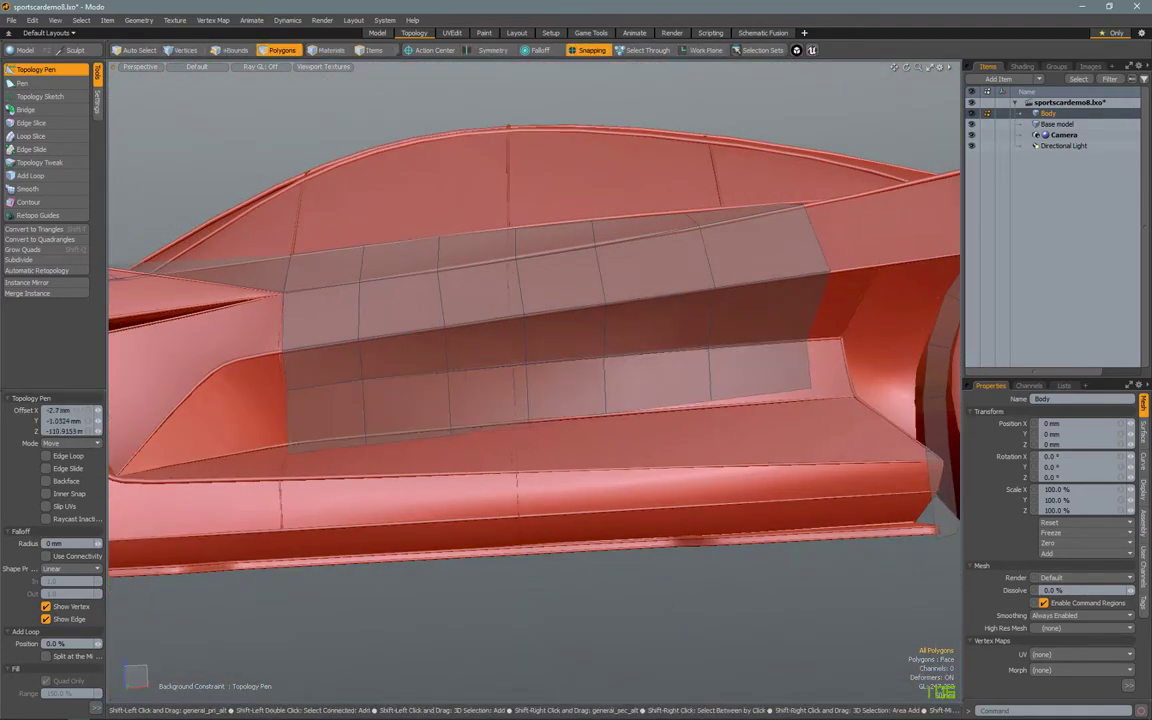
{"action": "scroll", "coordinate": [540, 404], "scroll_direction": "up", "scroll_amount": 6}
{"action": "left_click_drag", "start_coordinate": [556, 386], "coordinate": [600, 330], "text": "alt"}
{"action": "scroll", "coordinate": [913, 302], "scroll_direction": "down", "scroll_amount": 5}
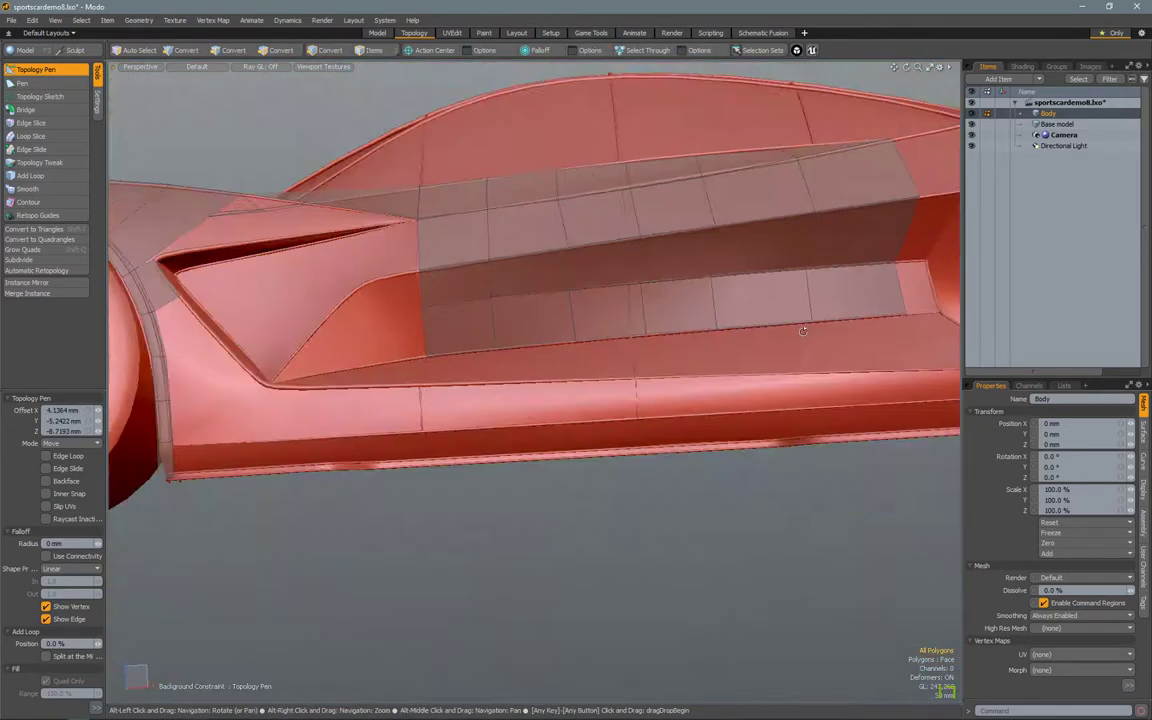
- Extend quad rows across the sill ledge and down the sill's outer face, fitting their vertices to the crease lines
{"action": "scroll", "coordinate": [678, 344], "scroll_direction": "up", "scroll_amount": 5}
{"action": "left_click_drag", "start_coordinate": [913, 302], "coordinate": [596, 391], "text": "alt"}
{"action": "scroll", "coordinate": [706, 370], "scroll_direction": "up", "scroll_amount": 5}
{"action": "left_click_drag", "start_coordinate": [830, 364], "coordinate": [400, 374], "text": "alt"}
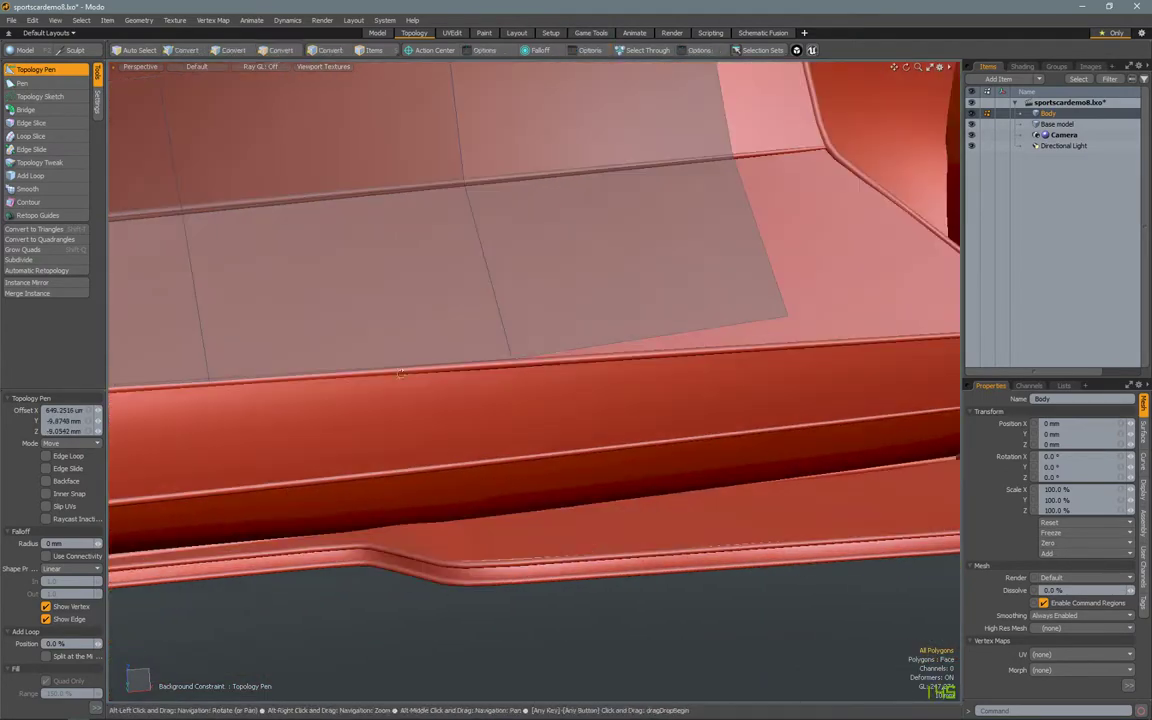
{"action": "left_click_drag", "start_coordinate": [955, 457], "coordinate": [492, 360], "text": "alt"}
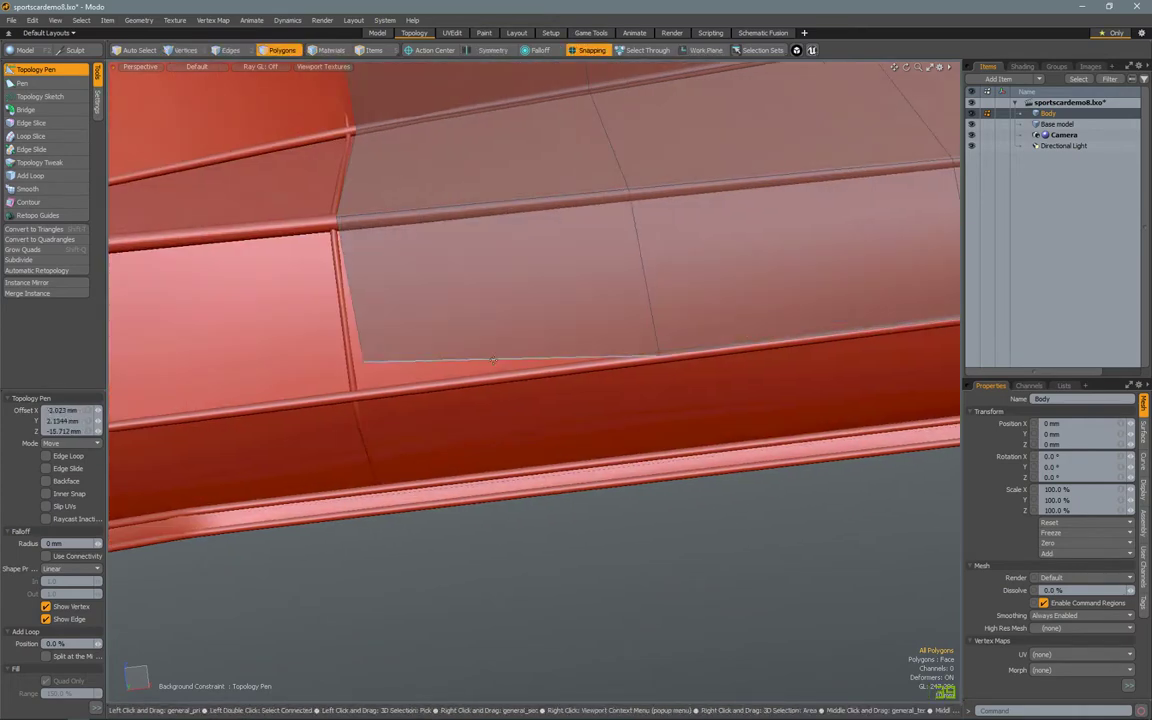
{"action": "scroll", "coordinate": [637, 398], "scroll_direction": "down", "scroll_amount": 6}
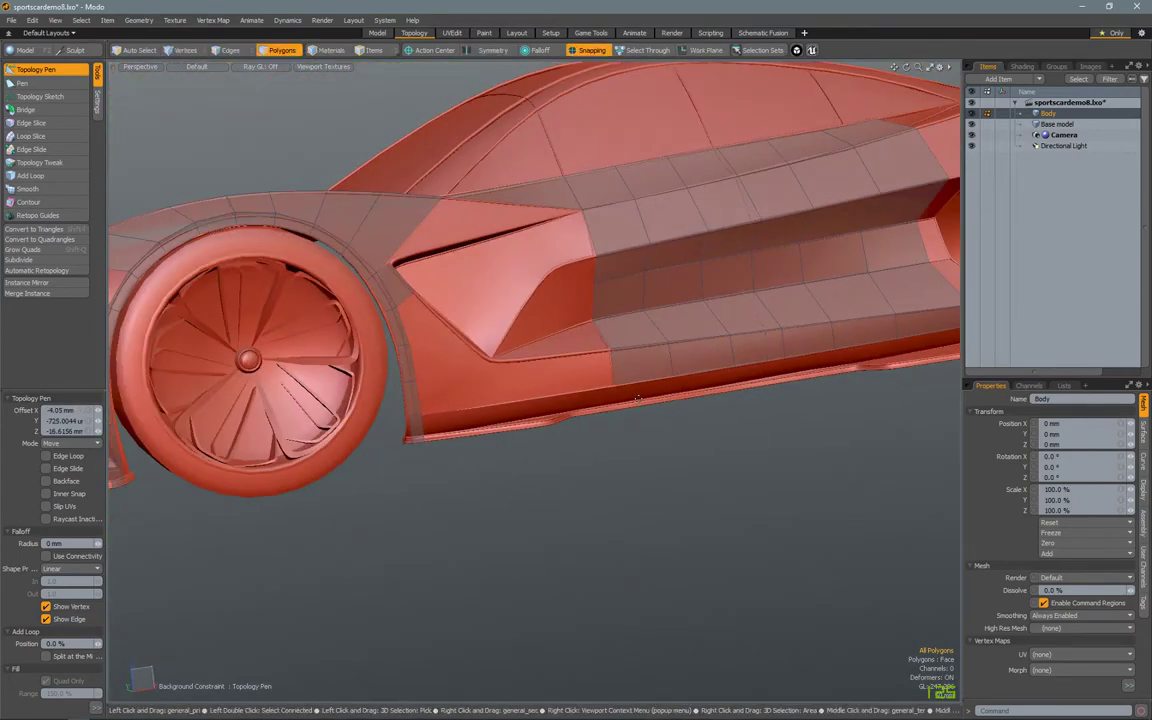
- Add quads behind the front wheel arch beside the side vent and extend the sill row forward toward the wheel
{"action": "scroll", "coordinate": [394, 362], "scroll_direction": "up", "scroll_amount": 5, "text": "shift"}
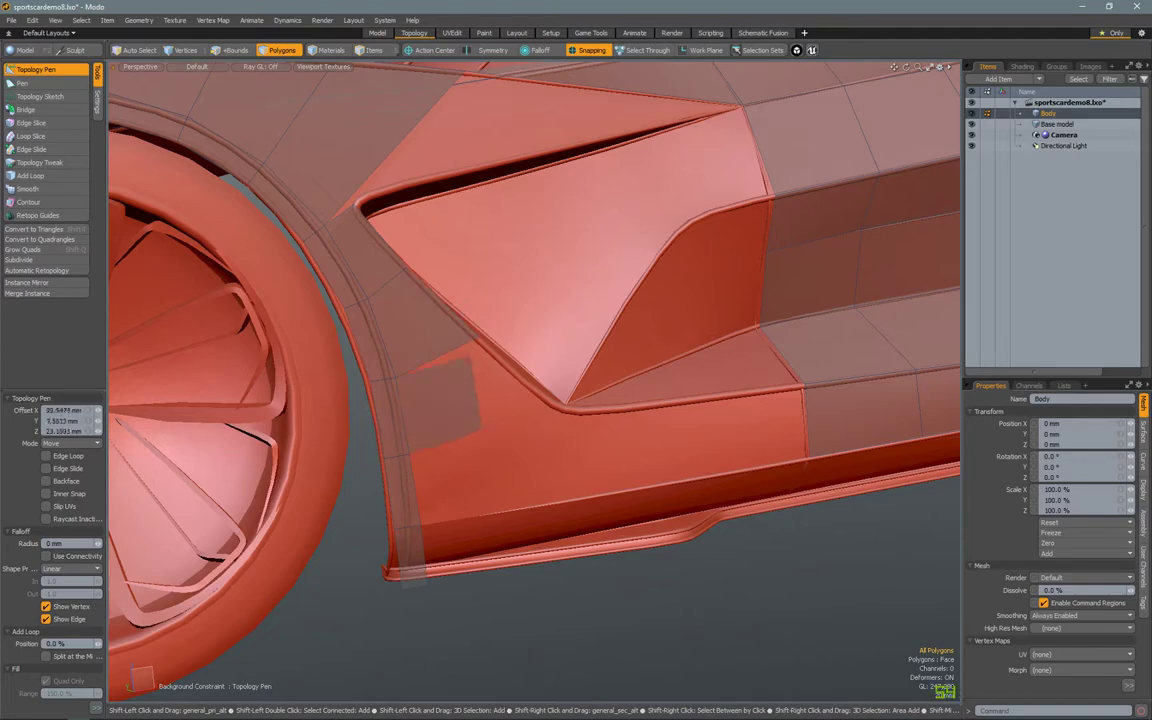
{"action": "left_click_drag", "start_coordinate": [792, 398], "coordinate": [779, 401], "text": "alt"}
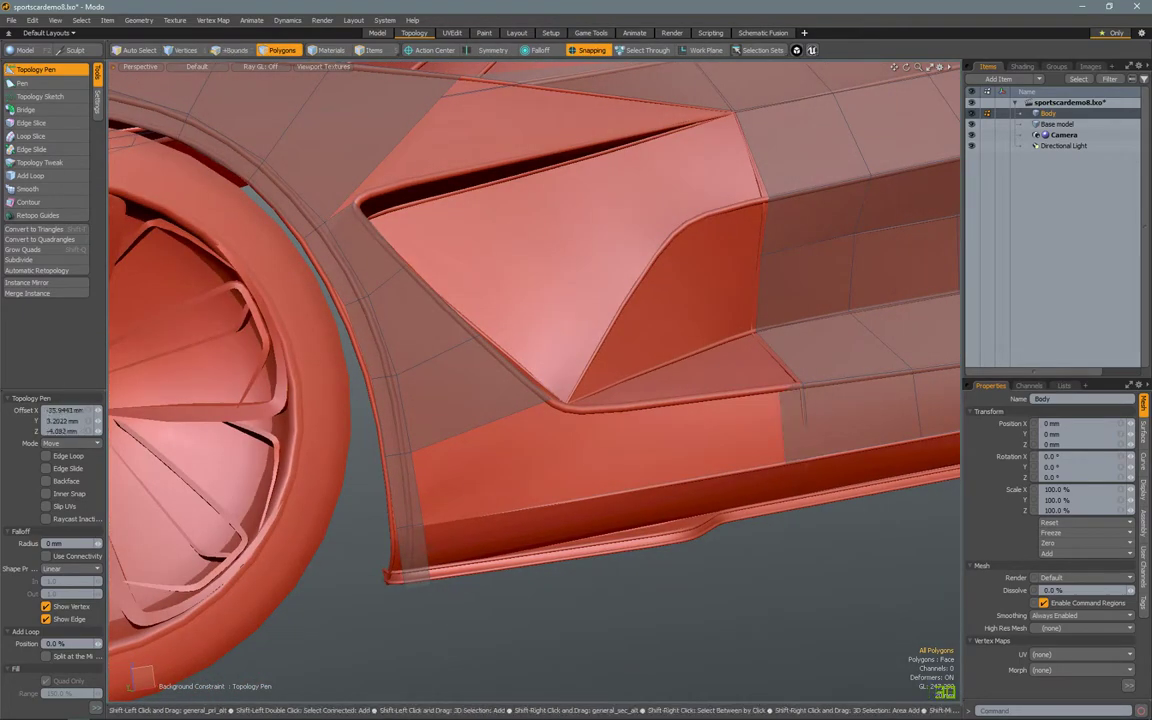
{"action": "scroll", "coordinate": [609, 488], "scroll_direction": "down", "scroll_amount": 3}
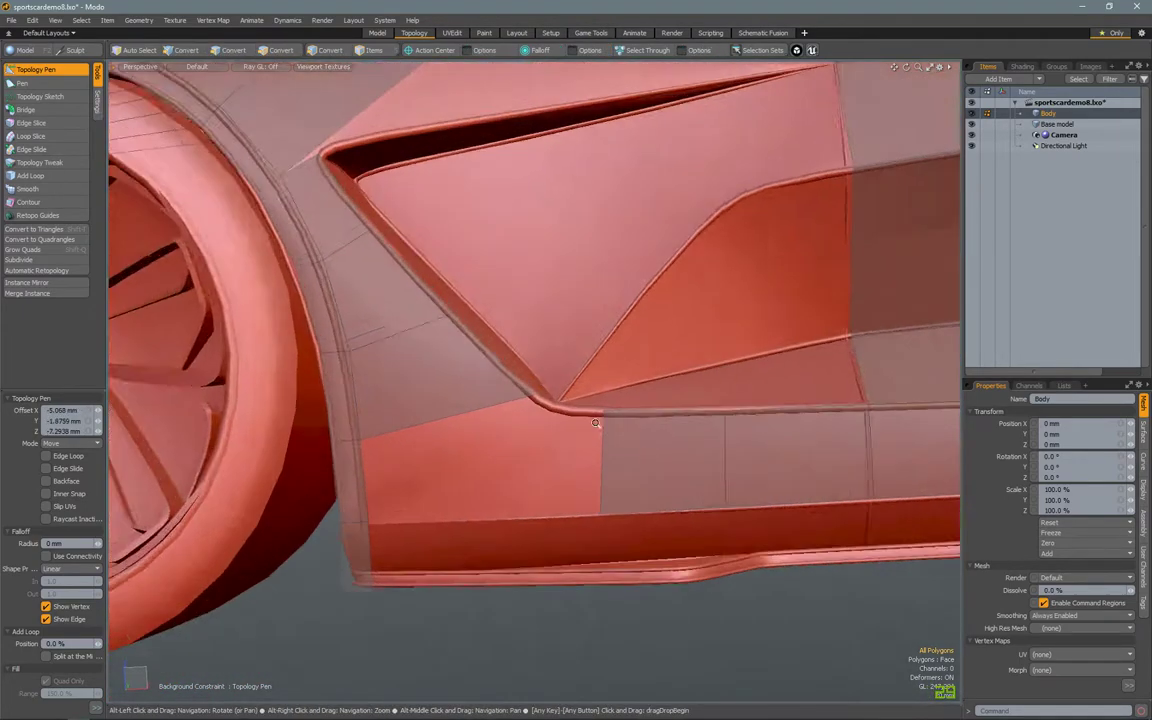
{"action": "left_click_drag", "start_coordinate": [609, 488], "coordinate": [480, 480], "text": "alt"}
- Select the column of polygons behind the front wheel arch and adjust its position in the left view with the Move tool
{"action": "key", "text": "space"}
{"action": "left_click_drag", "start_coordinate": [400, 255], "coordinate": [463, 490]}
{"action": "key", "text": "KP_4"}
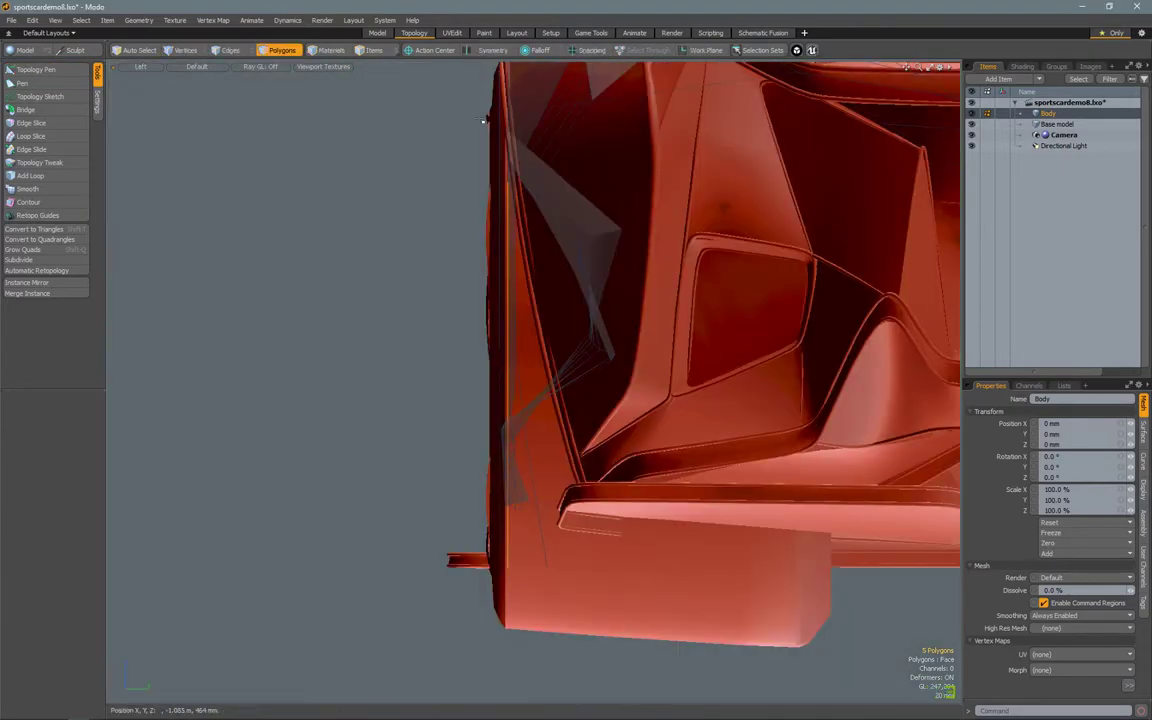
{"action": "key", "text": "shift+f"}
{"action": "left_click_drag", "start_coordinate": [497, 186], "coordinate": [528, 557], "text": "alt"}
{"action": "key", "text": "w"}
{"action": "key", "text": "shift+p"}
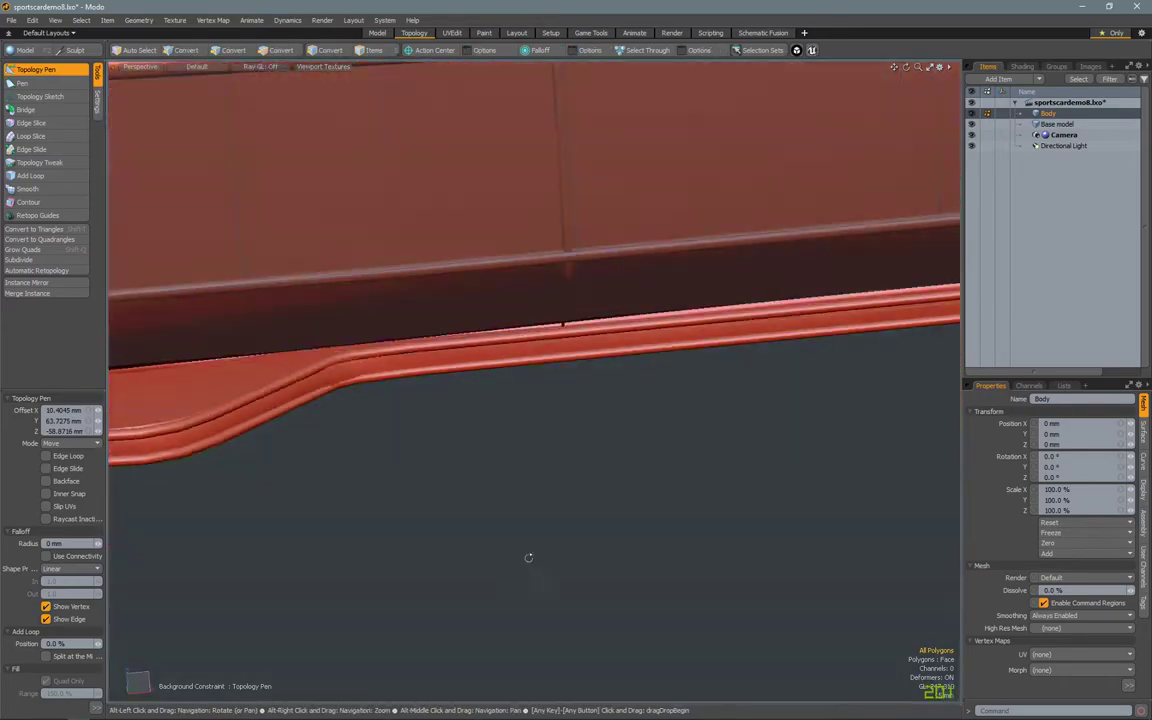
- Extend a row of quads across the side vent's inner panel to its front edge, fitting the vertices to the creases
{"action": "left_click_drag", "start_coordinate": [565, 323], "coordinate": [717, 213], "text": "alt"}
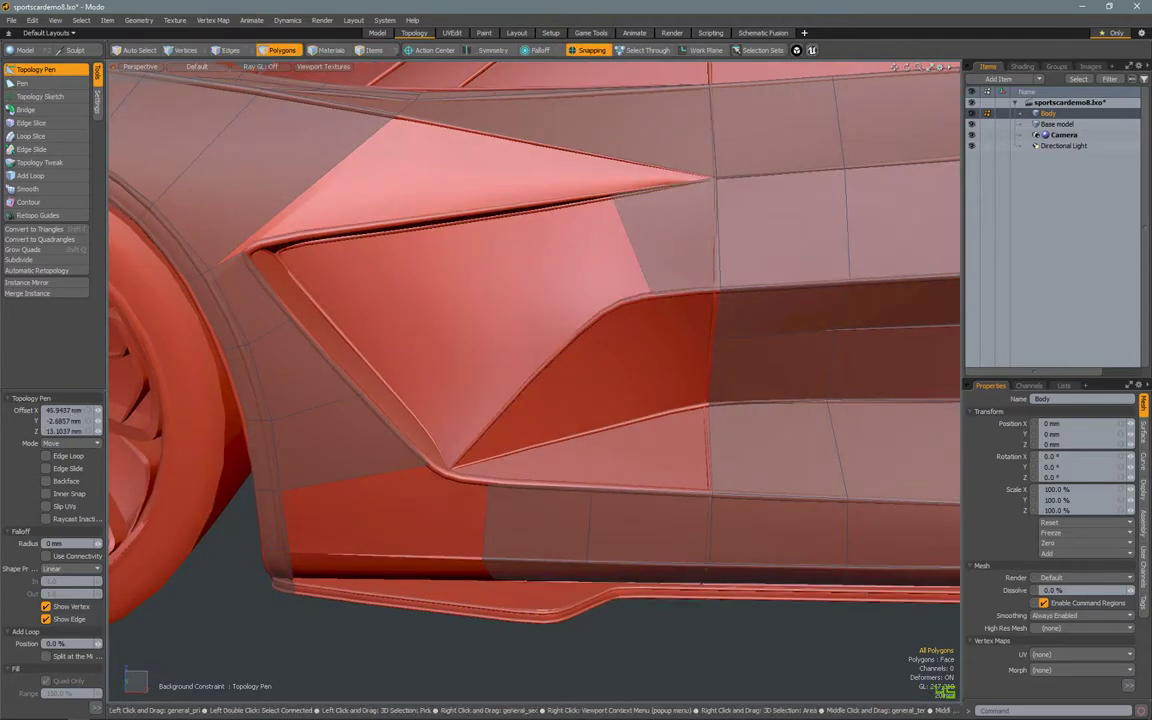
{"action": "scroll", "coordinate": [643, 199], "scroll_direction": "up", "scroll_amount": 3}
{"action": "left_click_drag", "start_coordinate": [547, 157], "coordinate": [320, 350]}
{"action": "scroll", "coordinate": [258, 274], "scroll_direction": "up", "scroll_amount": 2}
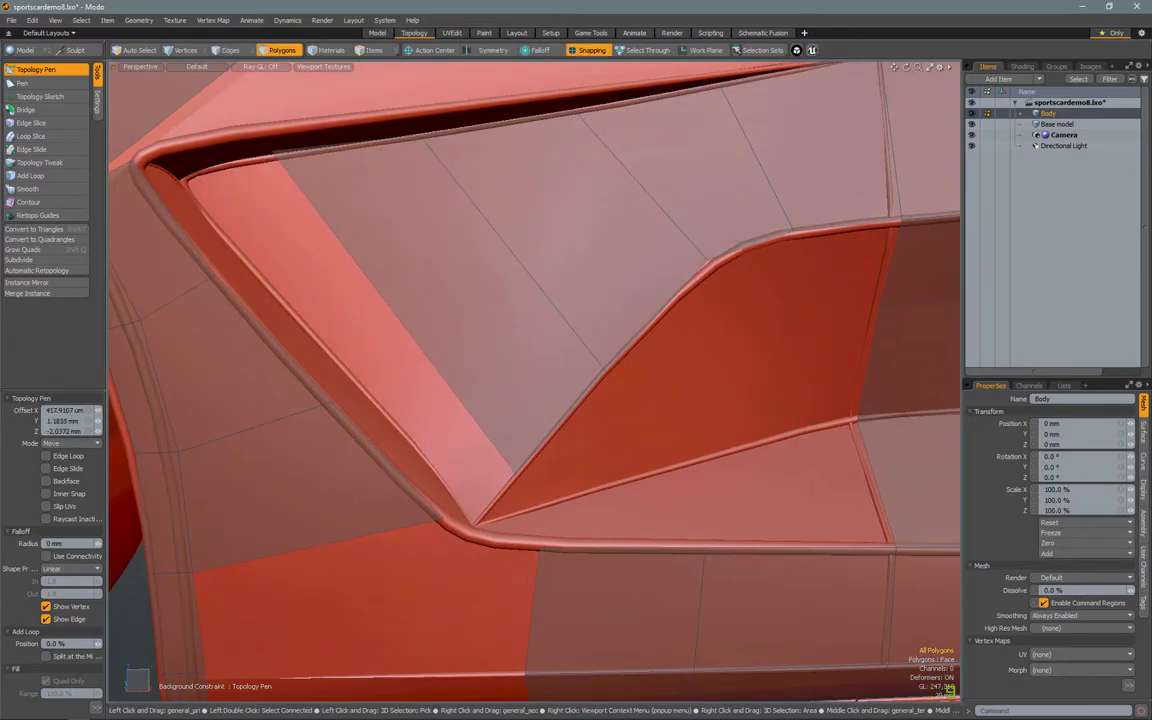
{"action": "left_click_drag", "start_coordinate": [394, 315], "coordinate": [322, 332]}
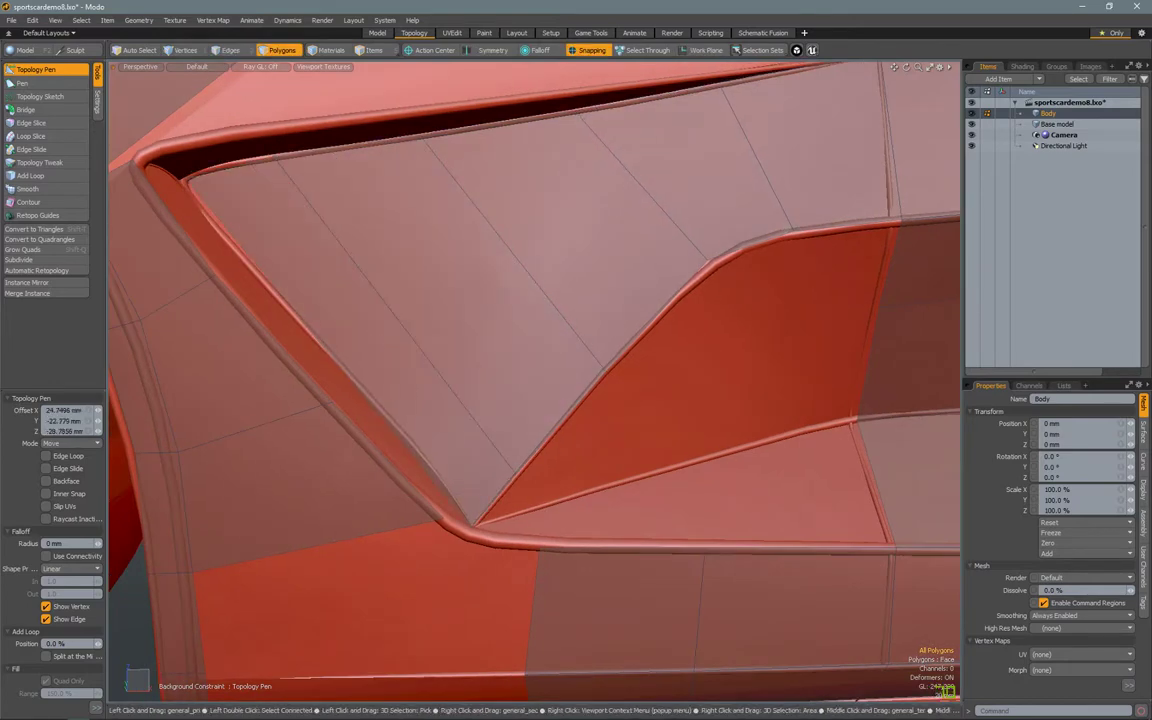
- Extend the sill ledge and outer sill quad rows forward to the vent's lower corner, matching the panel's edge spacing
{"action": "left_click_drag", "start_coordinate": [530, 380], "coordinate": [495, 392], "text": "alt"}
{"action": "scroll", "coordinate": [560, 390], "scroll_direction": "up", "scroll_amount": 4}
{"action": "scroll", "coordinate": [495, 392], "scroll_direction": "down", "scroll_amount": 3}
{"action": "scroll", "coordinate": [495, 392], "scroll_direction": "up", "scroll_amount": 3}
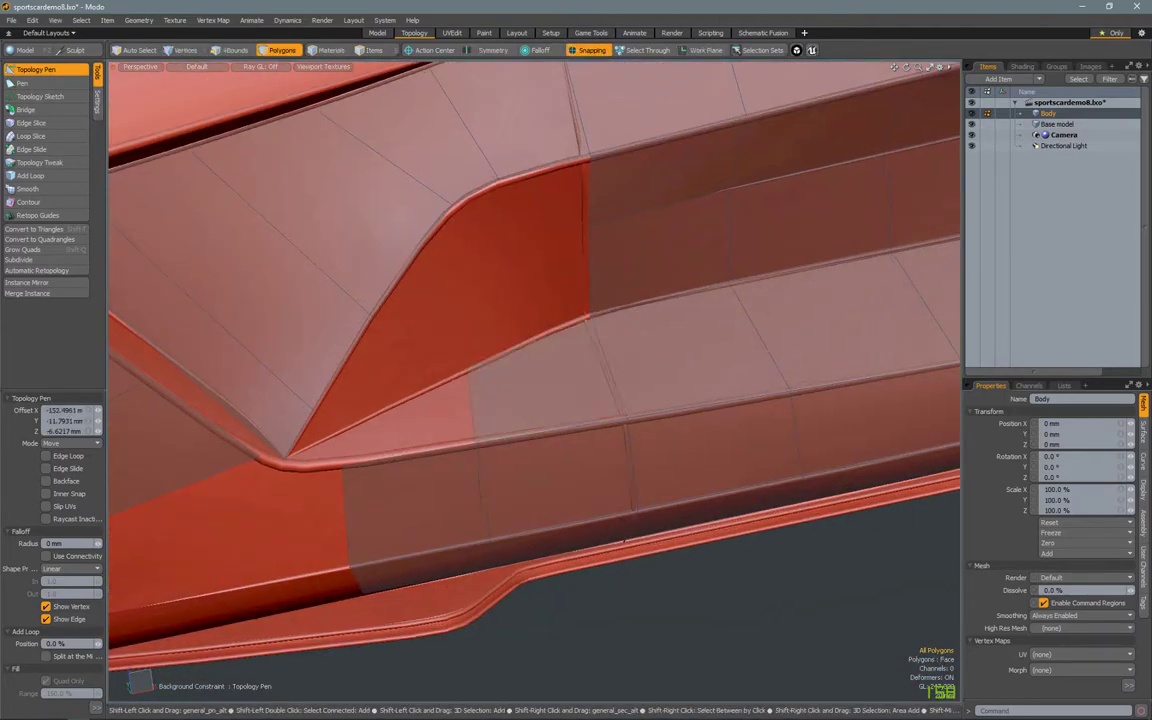
{"action": "left_click_drag", "start_coordinate": [520, 380], "coordinate": [480, 395], "text": "alt"}
{"action": "key", "text": "alt+l"}
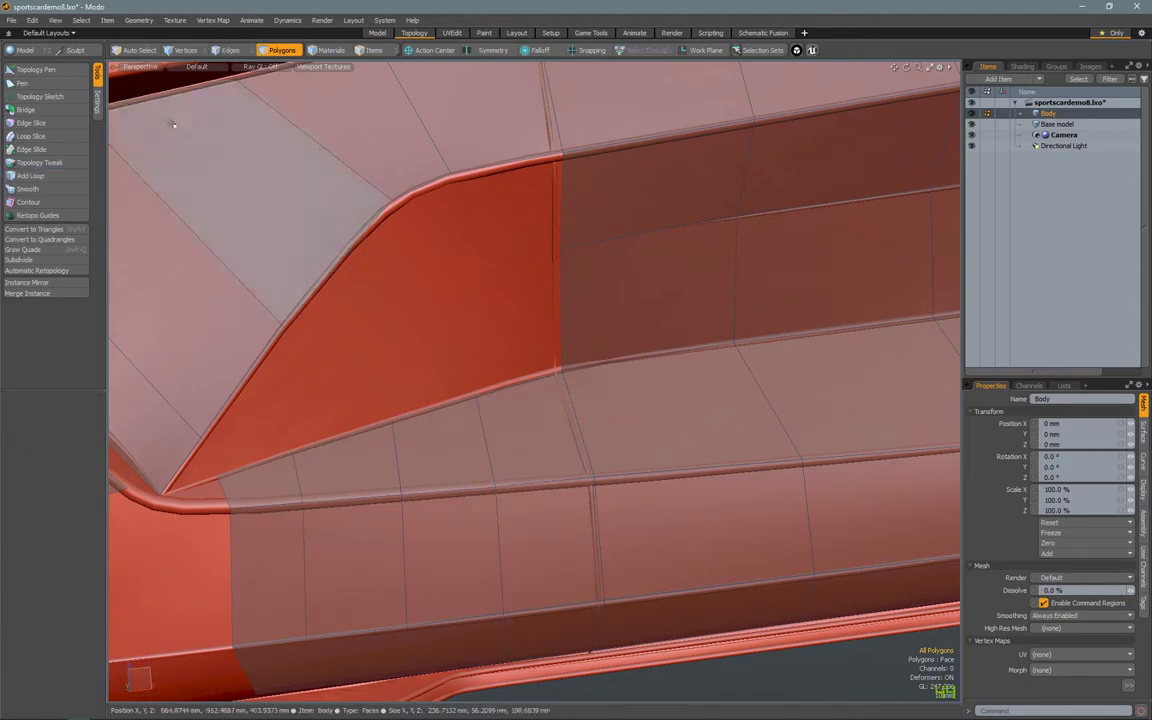
- Fill the curved recess wall between the vent panel and the sill ledge with quads and divide them with an added loop
{"action": "left_click", "coordinate": [35, 69]}
{"action": "left_click_drag", "start_coordinate": [420, 330], "coordinate": [358, 322], "text": "alt"}
{"action": "left_click", "coordinate": [425, 290]}
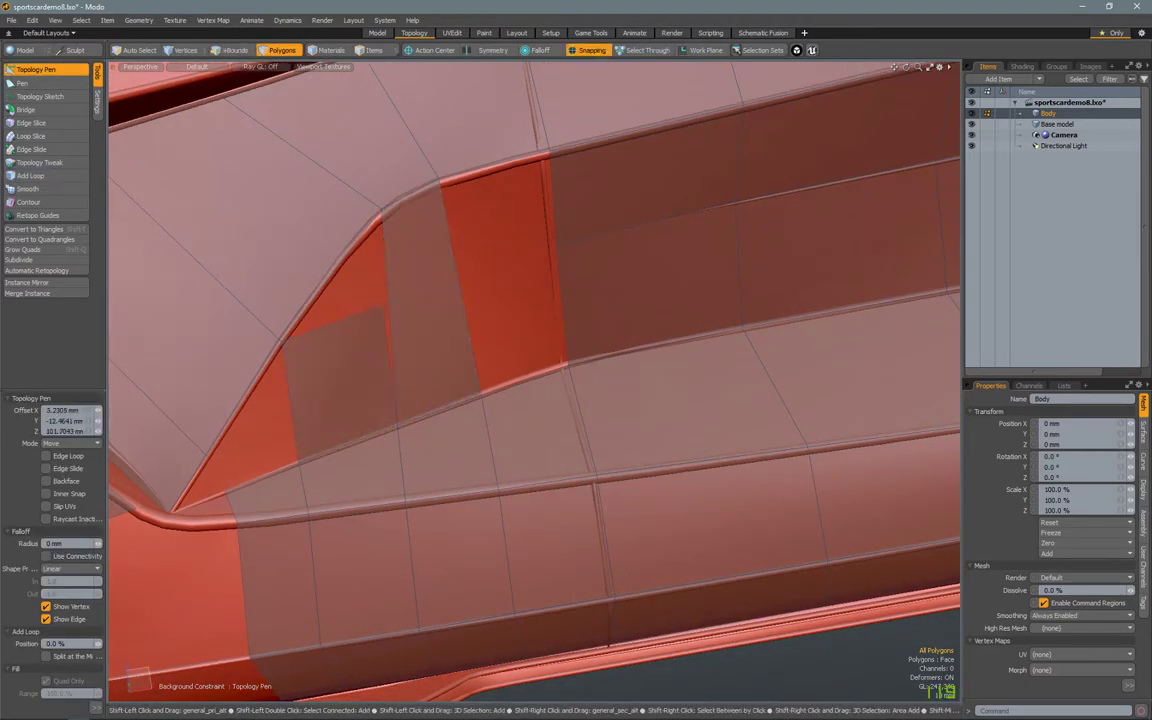
{"action": "key", "text": "alt+l"}
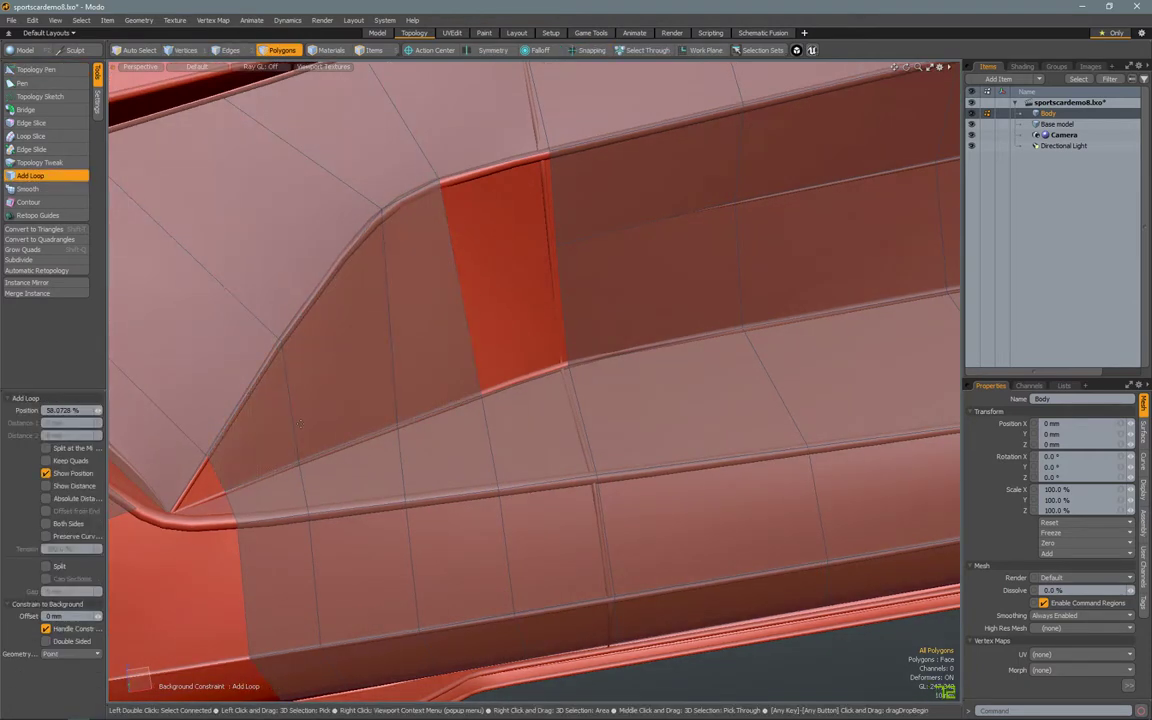
{"action": "key", "text": "Escape"}
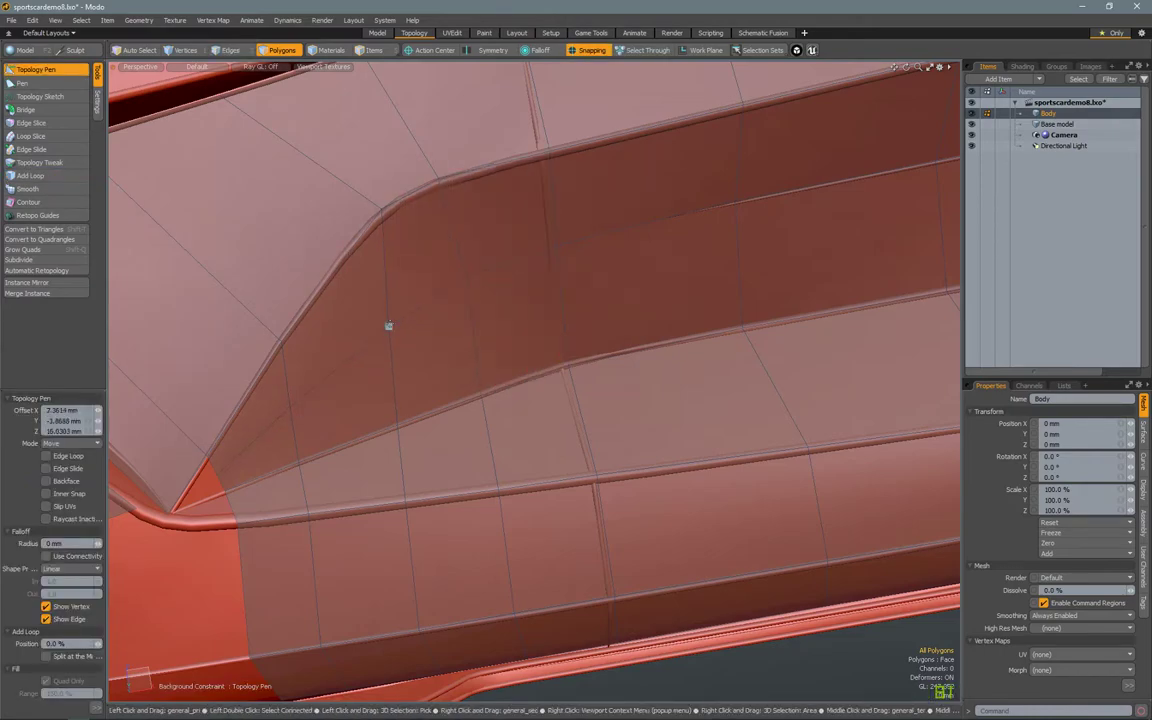
- Cut two cross edges through the shoulder polygons above the side vent with Edge Slice
{"action": "left_click_drag", "start_coordinate": [389, 325], "coordinate": [539, 232], "text": "alt"}
{"action": "key", "text": "alt+l"}
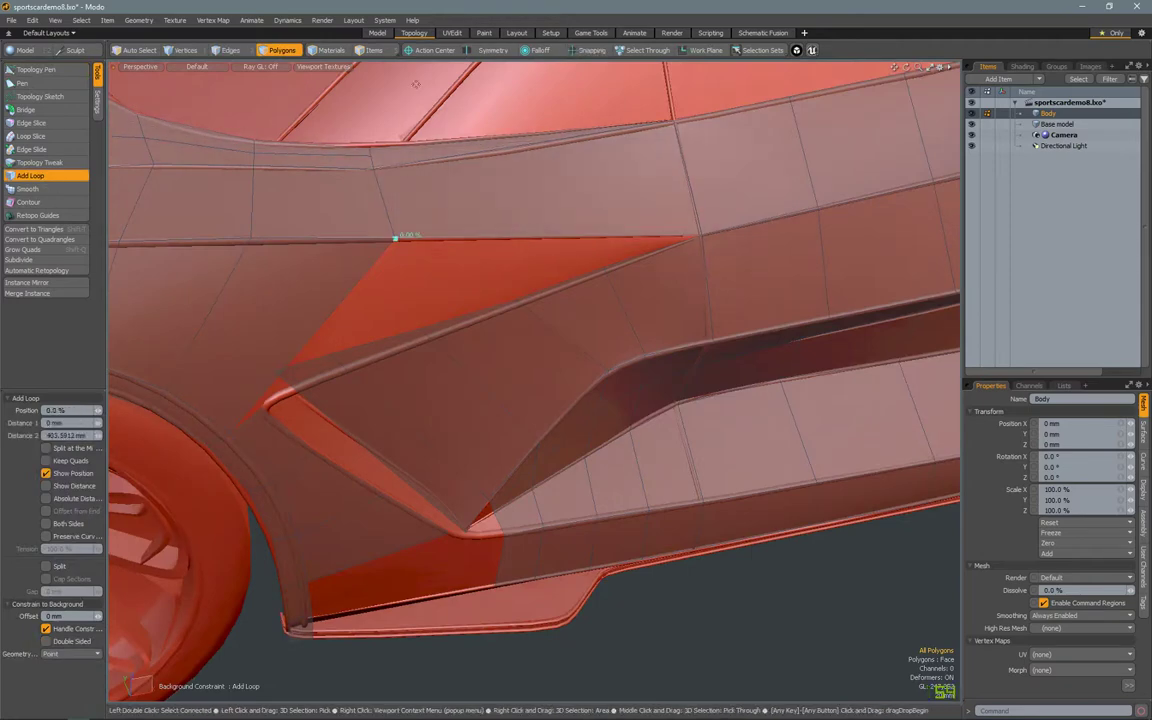
{"action": "key", "text": "c"}
{"action": "left_click_drag", "start_coordinate": [416, 84], "coordinate": [492, 262], "text": "alt"}
{"action": "left_click_drag", "start_coordinate": [590, 250], "coordinate": [550, 135], "text": "alt"}
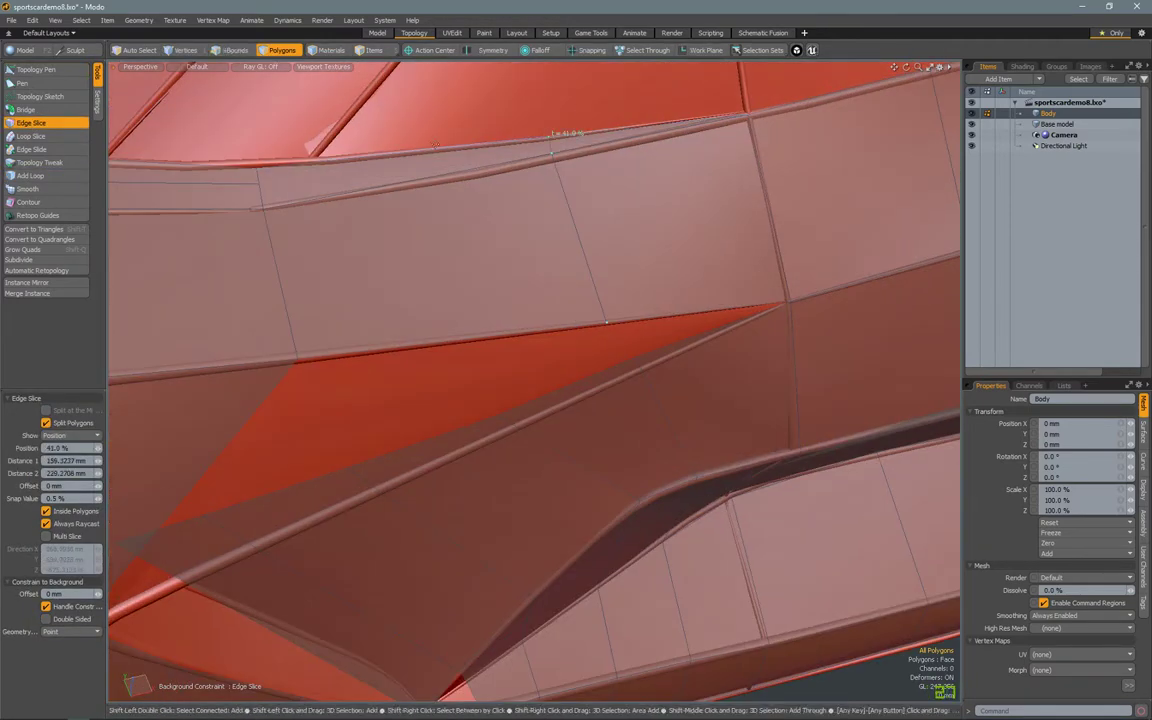
{"action": "key", "text": "q"}
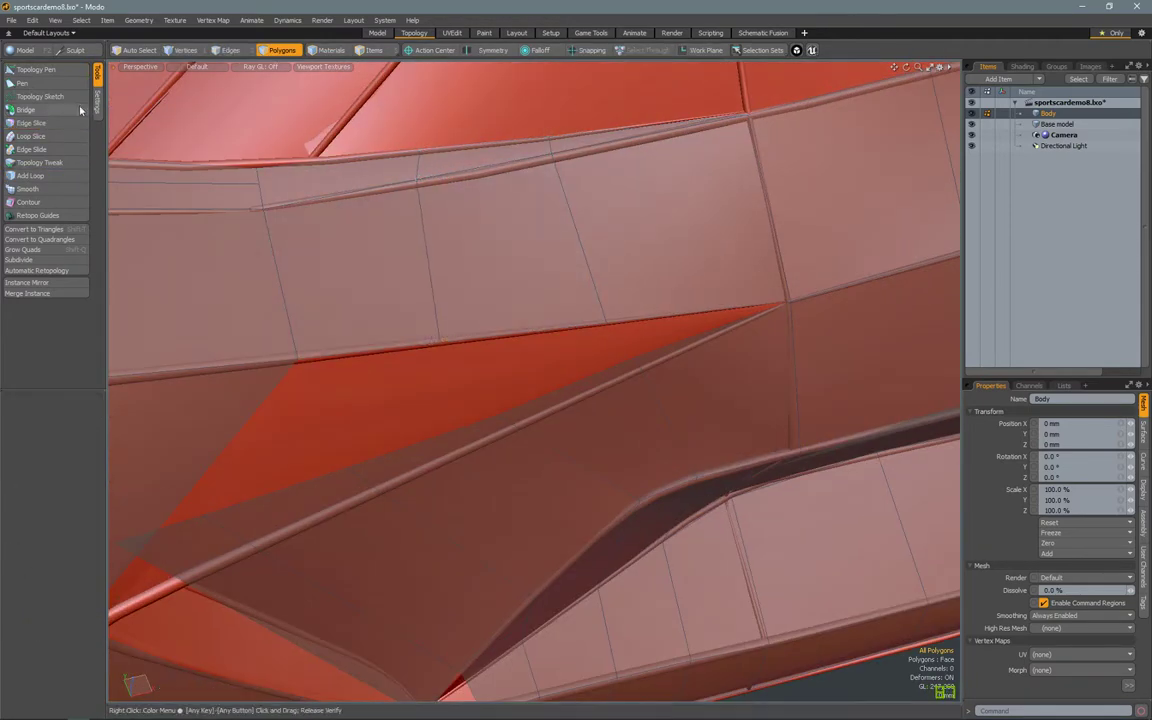
- Add quads over the triangular panel above the side vent, aligned with the sliced shoulder edges
{"action": "left_click_drag", "start_coordinate": [450, 200], "coordinate": [490, 464], "text": "alt"}
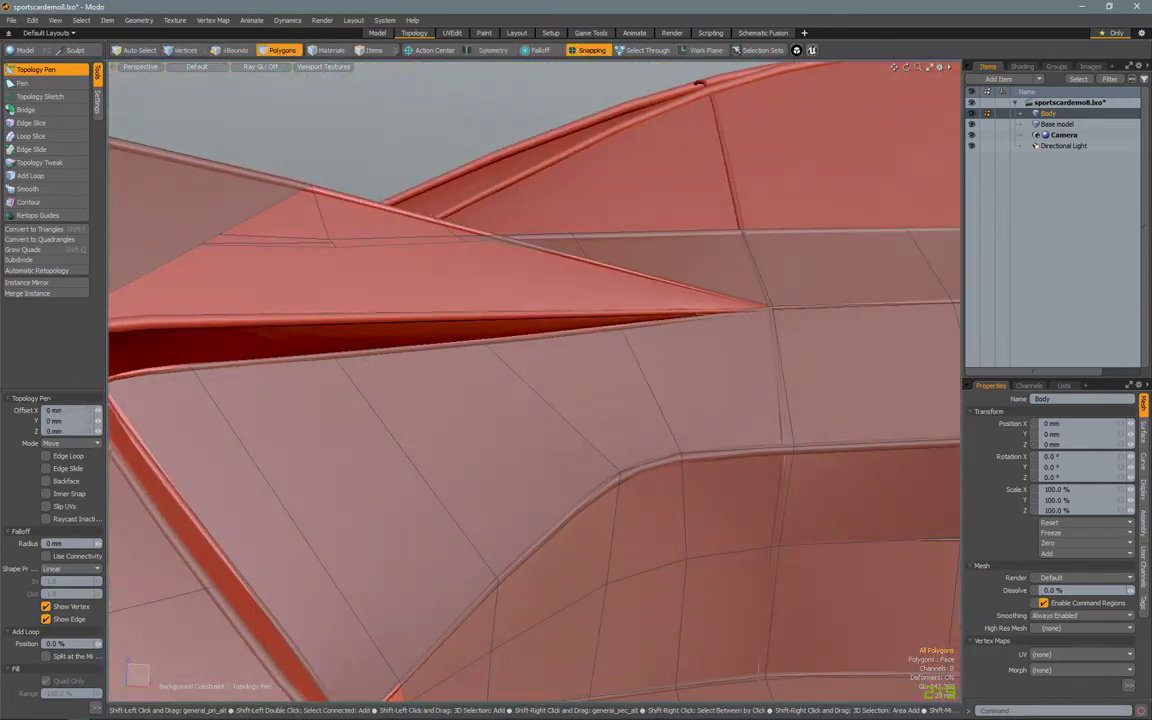
{"action": "left_click_drag", "start_coordinate": [325, 331], "coordinate": [397, 453], "text": "alt"}
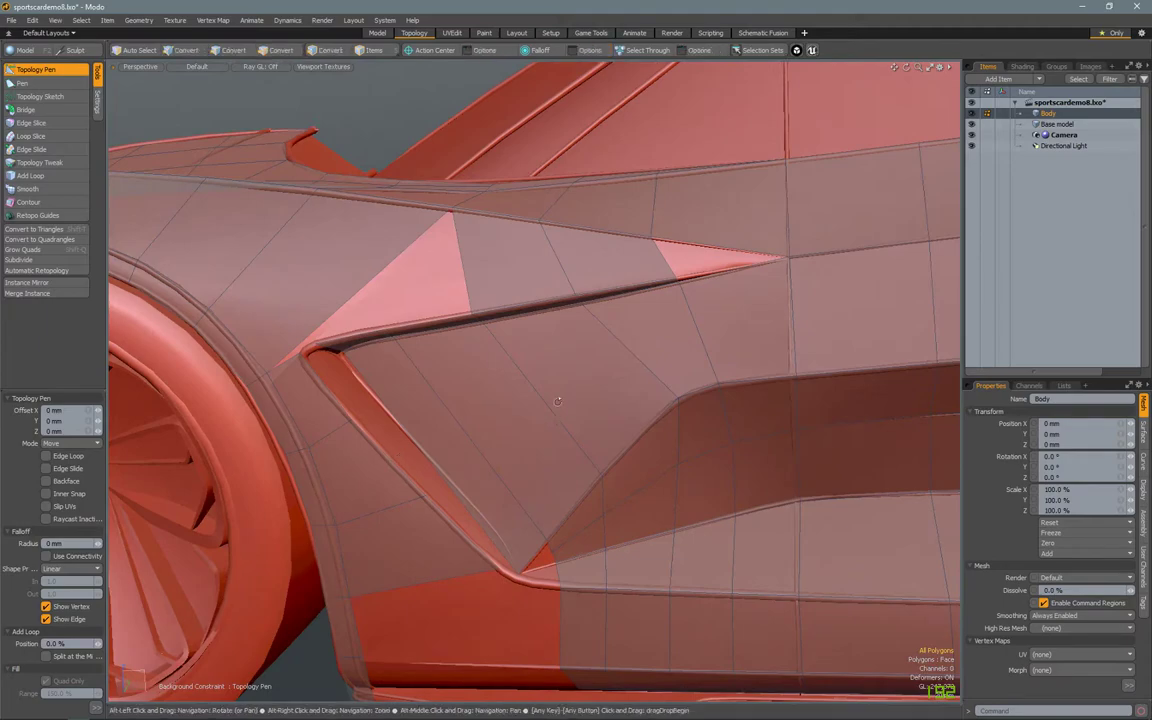
{"action": "left_click_drag", "start_coordinate": [558, 400], "coordinate": [597, 298], "text": "alt"}
{"action": "left_click_drag", "start_coordinate": [582, 384], "coordinate": [590, 309], "text": "alt"}
- Extend the body side quads rearward along the crease lines toward the rear wheel arch
{"action": "key", "text": "1"}
{"action": "left_click_drag", "start_coordinate": [71, 182], "coordinate": [609, 424], "text": "alt"}
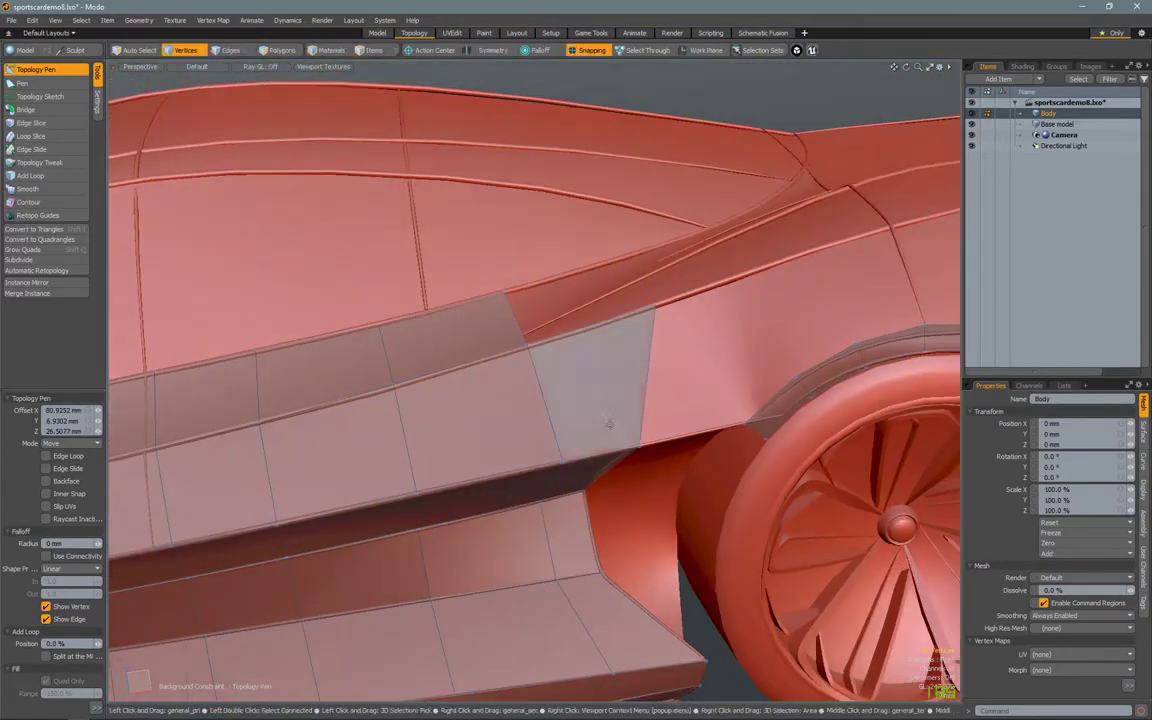
{"action": "left_click_drag", "start_coordinate": [762, 283], "coordinate": [540, 460], "text": "alt"}
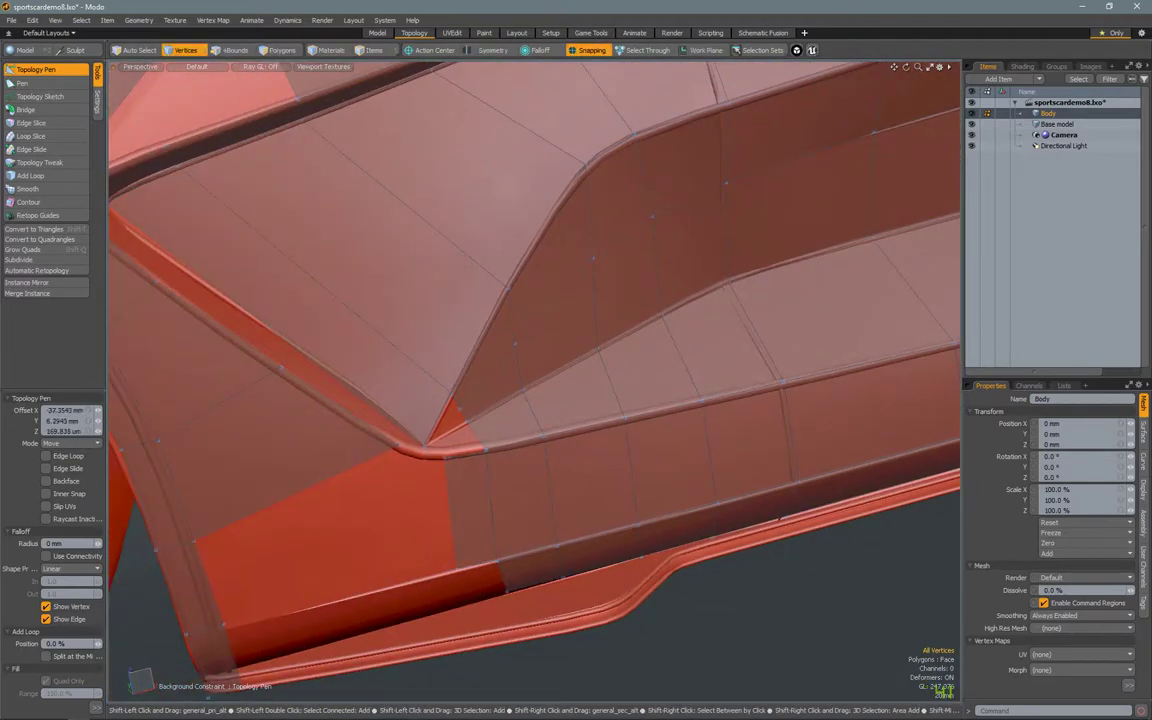
- Hide the base model and preview the Body mesh as a Catmull-Clark subdivision surface
{"action": "left_click_drag", "start_coordinate": [438, 460], "coordinate": [350, 360], "text": "alt"}
{"action": "left_click_drag", "start_coordinate": [522, 325], "coordinate": [493, 355], "text": "alt"}
{"action": "left_click_drag", "start_coordinate": [533, 300], "coordinate": [398, 500], "text": "alt"}
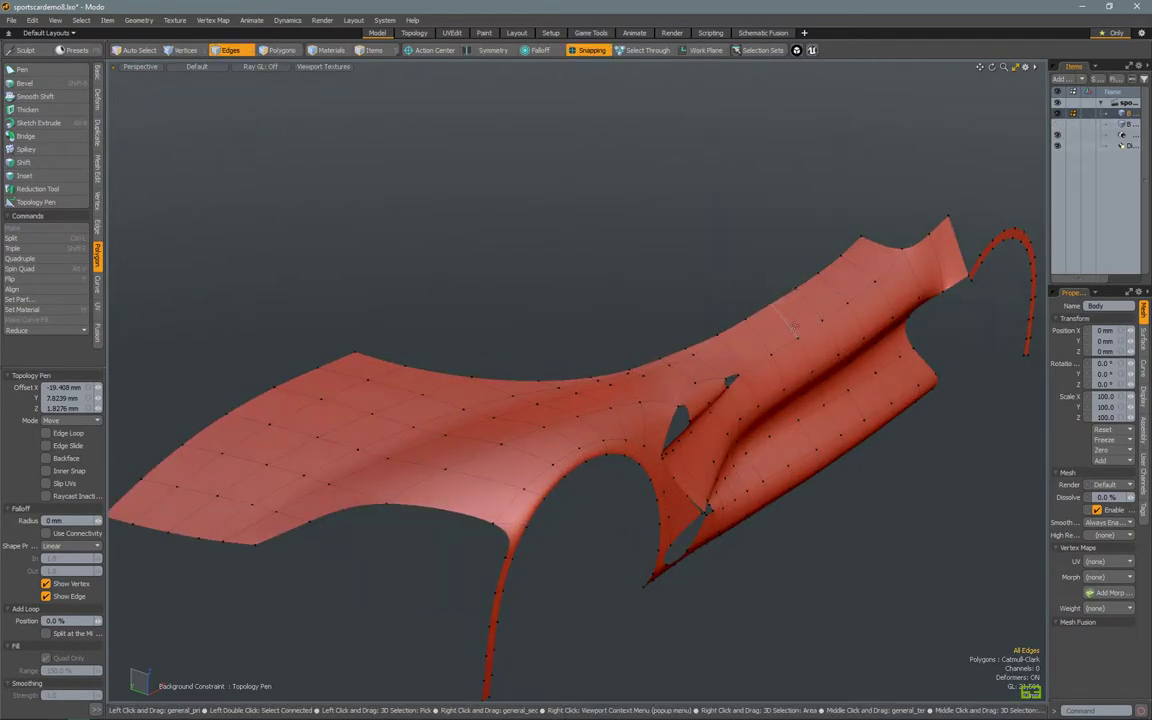
- Apply edge weighting to the fender crease, front wheel arch and vent edges, and set the Catmull-Clark subdivision level to 4
{"action": "left_click_drag", "start_coordinate": [680, 440], "coordinate": [600, 432], "text": "alt"}
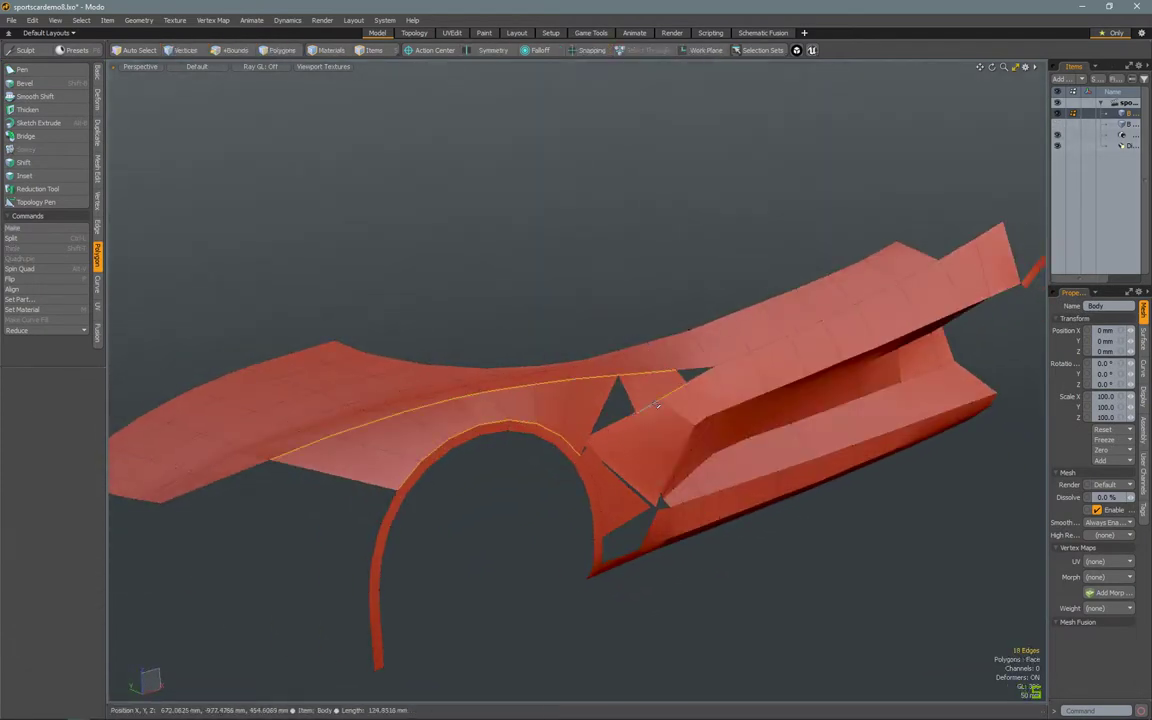
{"action": "key", "text": "Tab"}
{"action": "left_click", "coordinate": [212, 20]}
{"action": "left_click", "coordinate": [250, 330]}
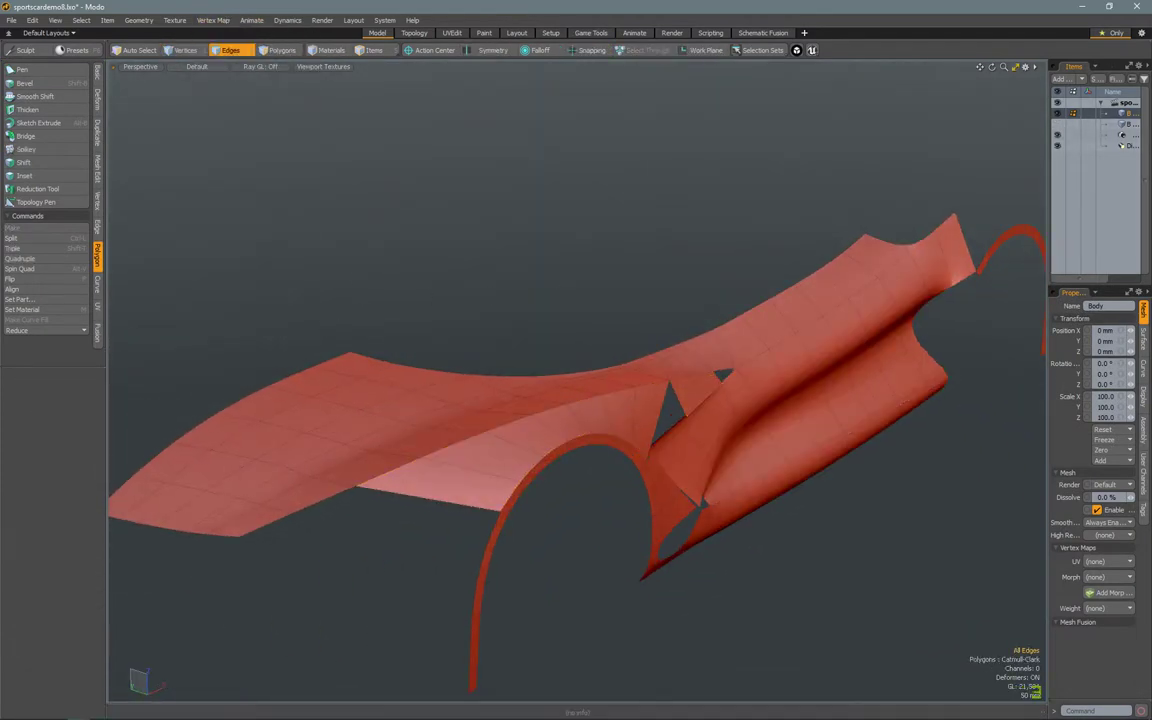
{"action": "left_click", "coordinate": [1143, 330]}
{"action": "middle_click_drag", "start_coordinate": [750, 497], "coordinate": [688, 440]}
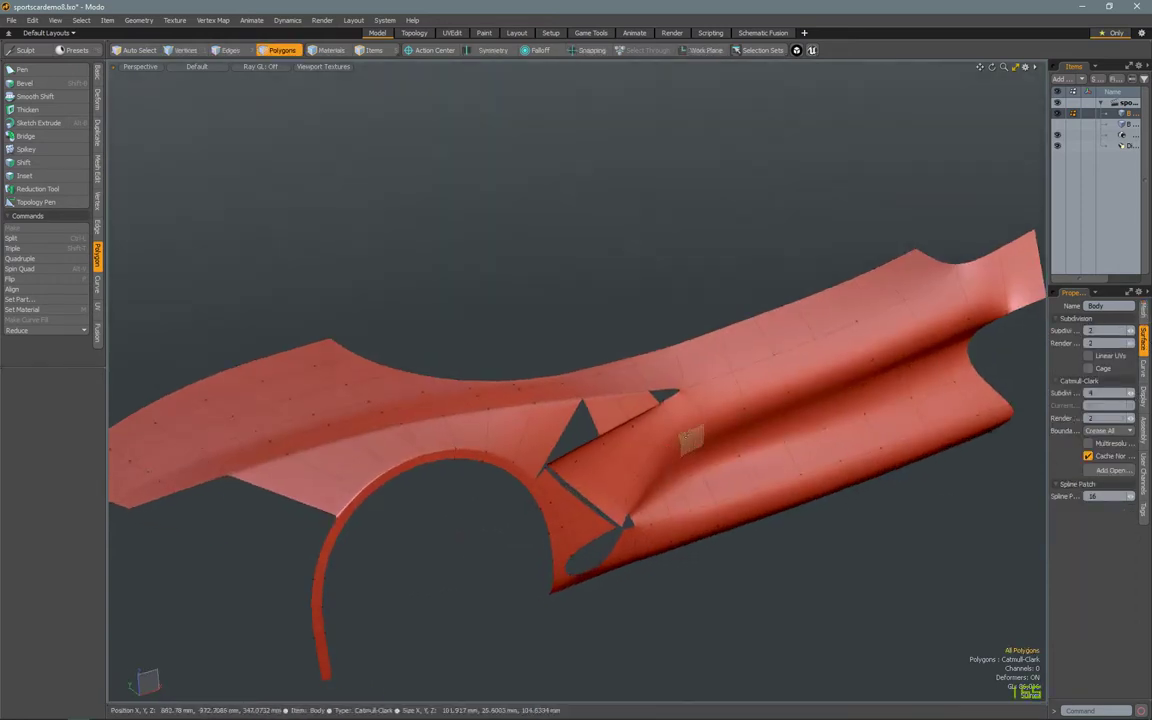
- Select the crease edges along the side recess and sill ledge and sharpen them with edge weighting
{"action": "key", "text": "2"}
{"action": "middle_click_drag", "start_coordinate": [700, 510], "coordinate": [420, 440]}
{"action": "left_click", "coordinate": [212, 20]}
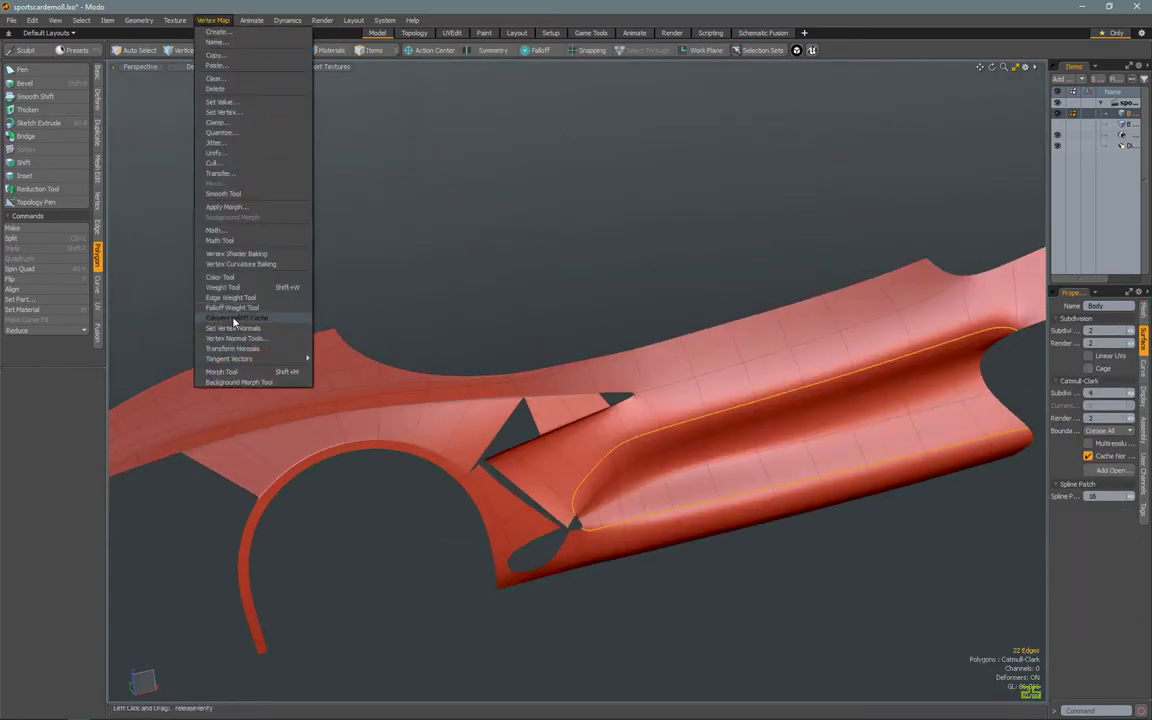
{"action": "left_click", "coordinate": [230, 282]}
{"action": "key", "text": "space"}
{"action": "left_click_drag", "start_coordinate": [354, 278], "coordinate": [760, 450], "text": "alt"}
{"action": "double_click", "coordinate": [764, 453]}
- Adjust the polygon row above the front wheel arch using a linear falloff with Symmetric set to End and an Ease-In shape
{"action": "left_click_drag", "start_coordinate": [548, 293], "coordinate": [650, 310], "text": "alt"}
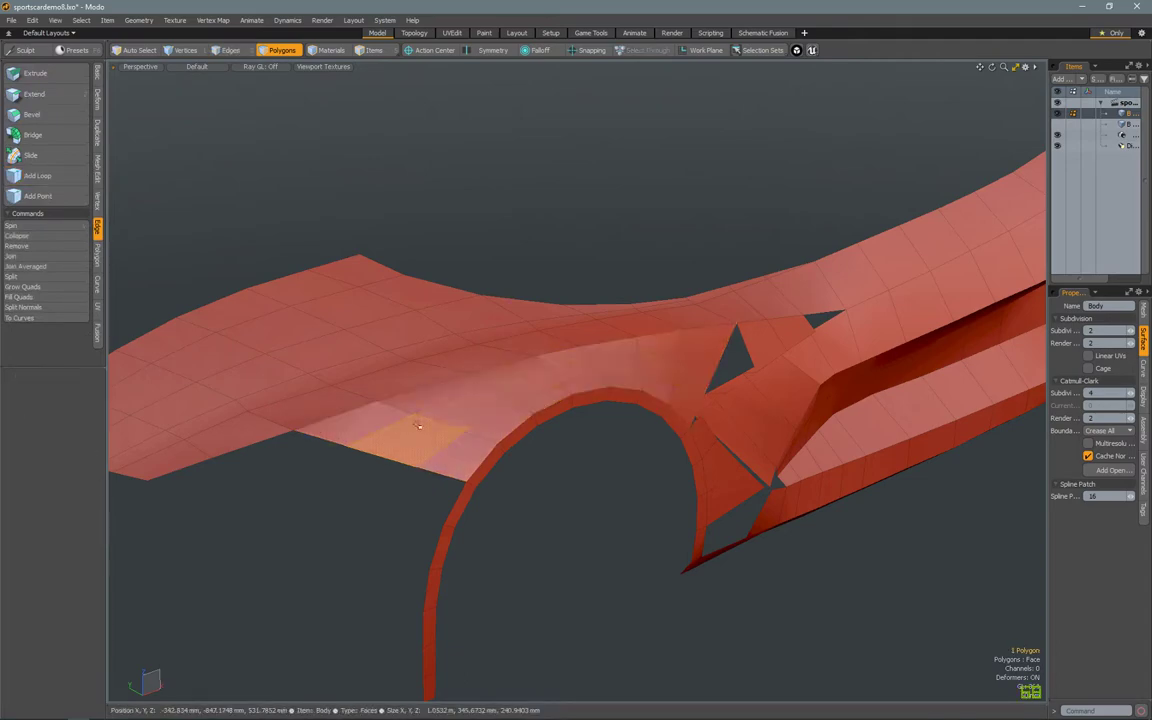
{"action": "key", "text": "shift+f"}
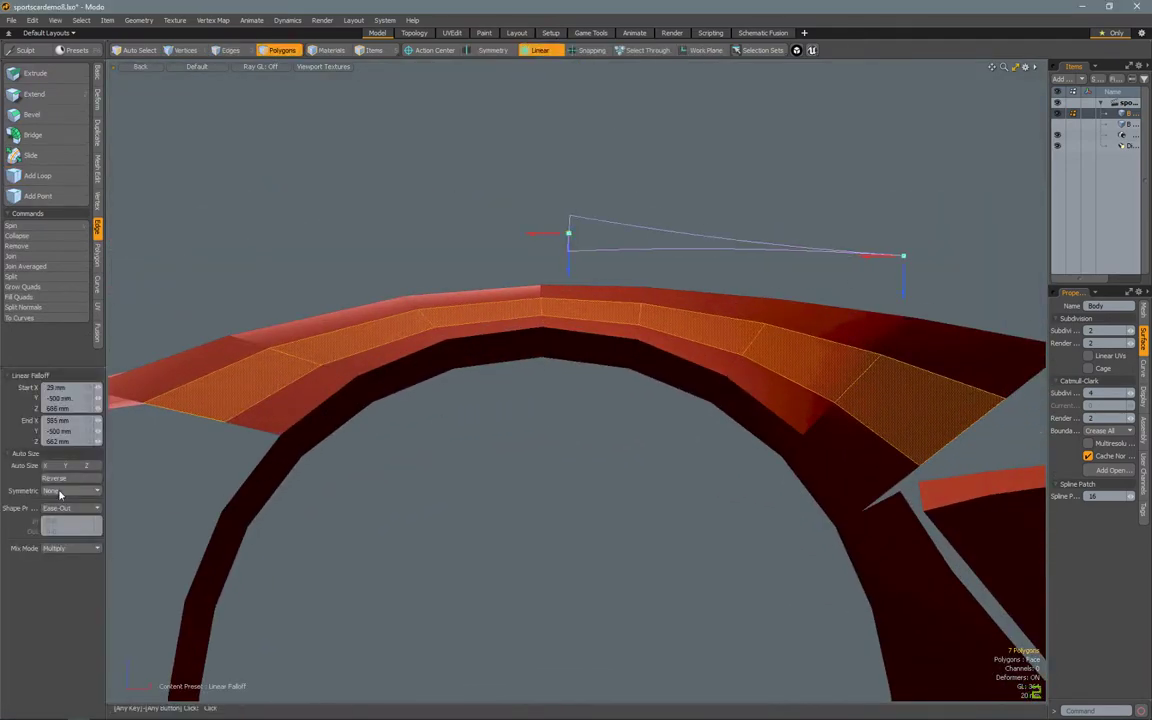
{"action": "left_click", "coordinate": [60, 491]}
{"action": "left_click", "coordinate": [55, 478]}
{"action": "left_click_drag", "start_coordinate": [524, 205], "coordinate": [527, 297], "text": "alt"}
{"action": "key", "text": "space"}
{"action": "left_click", "coordinate": [741, 252]}
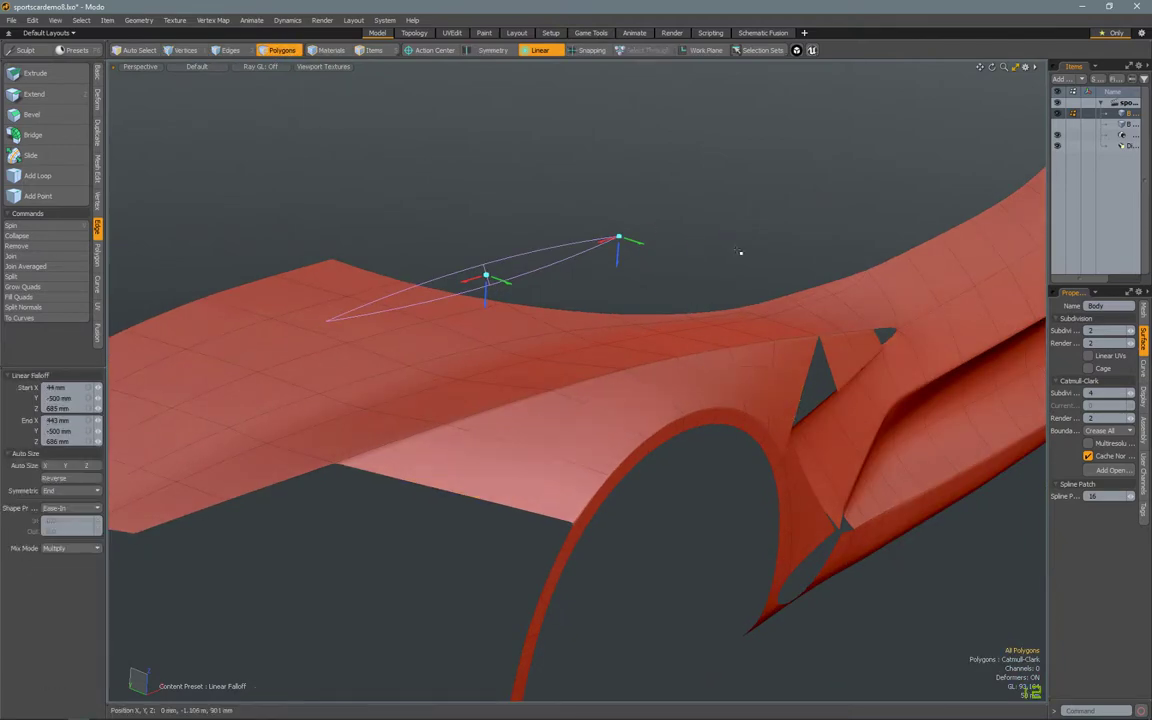
{"action": "left_click_drag", "start_coordinate": [741, 252], "coordinate": [790, 364], "text": "alt"}
- Turn off the subdivision preview and show the base model again in the Topology layout
{"action": "key", "text": "Tab"}
{"action": "key", "text": "1"}
{"action": "key", "text": "y"}
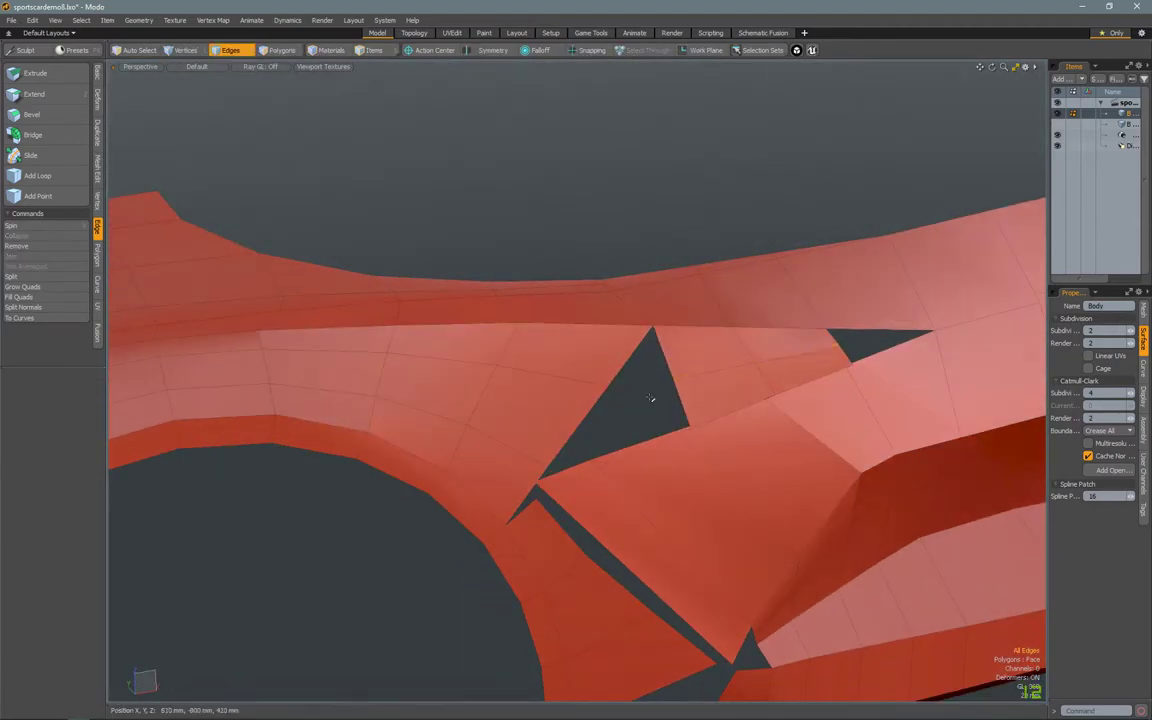
{"action": "left_click_drag", "start_coordinate": [650, 398], "coordinate": [560, 370], "text": "alt"}
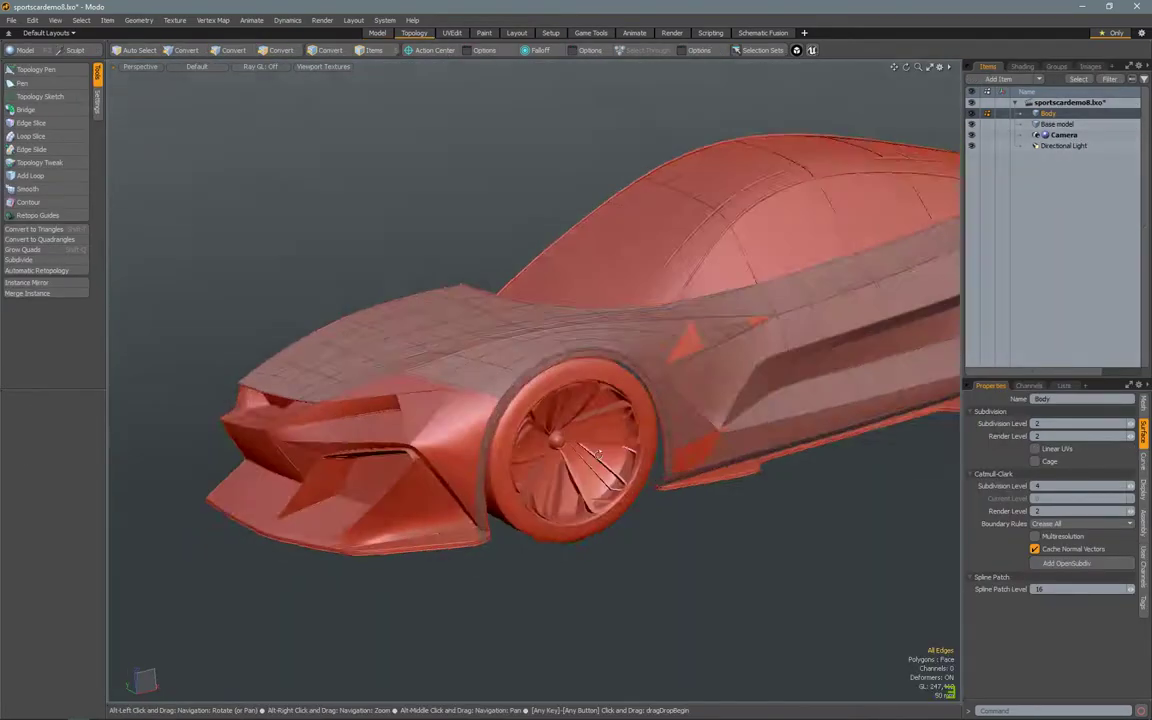
{"action": "scroll", "coordinate": [611, 489], "scroll_direction": "down", "scroll_amount": 5}
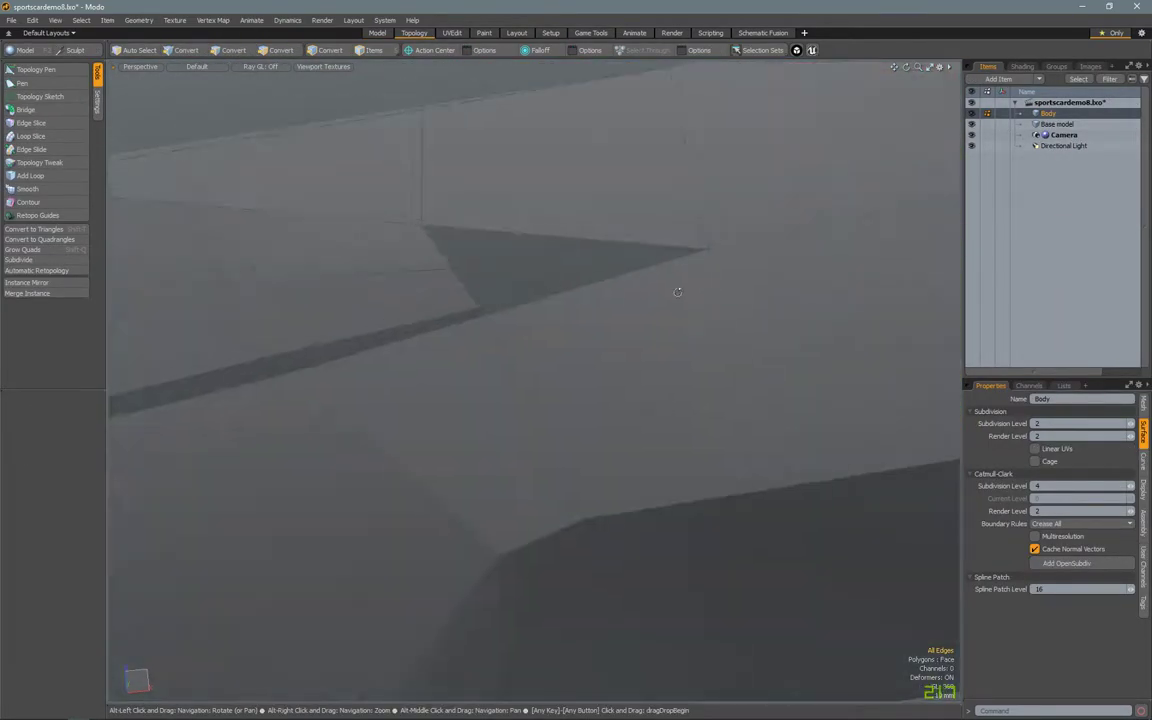
- Add quads over the vent's pointed rear tip and the inner wall beneath its upper edge
{"action": "left_click_drag", "start_coordinate": [679, 290], "coordinate": [515, 340], "text": "alt"}
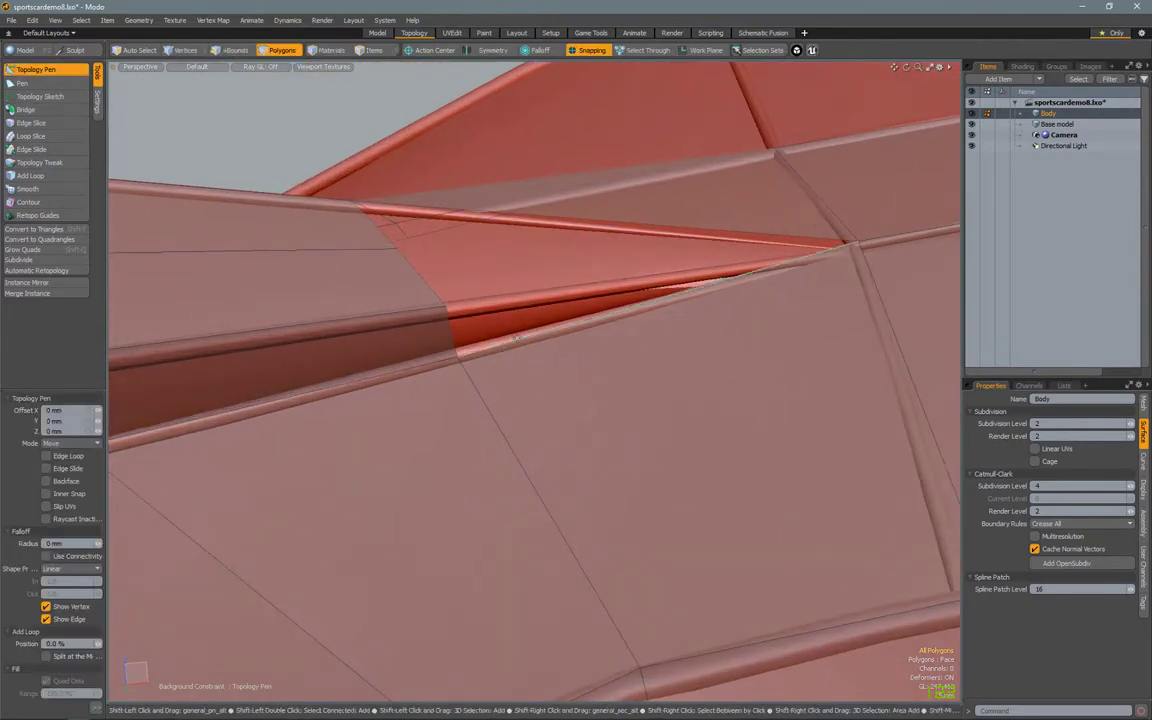
{"action": "left_click_drag", "start_coordinate": [622, 272], "coordinate": [521, 345], "text": "alt"}
{"action": "key", "text": "2"}
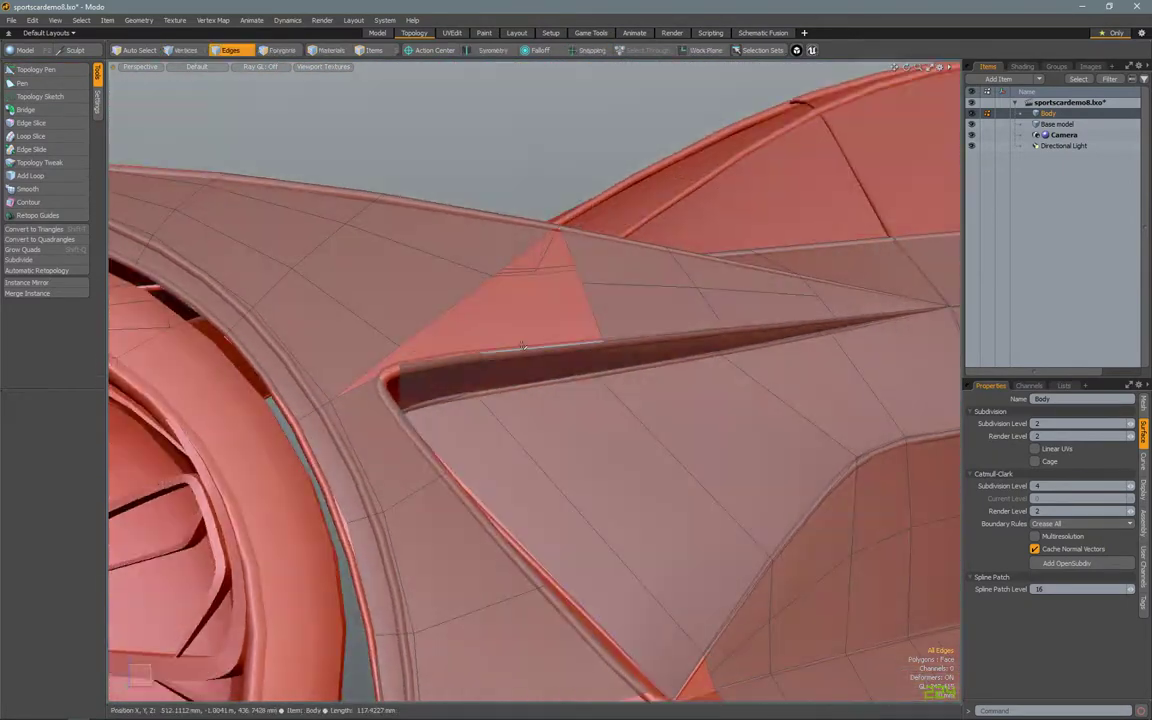
- Fill the triangular gap above the vent with quads and cut a matching edge up through the shoulder panel
{"action": "left_click_drag", "start_coordinate": [482, 304], "coordinate": [493, 368], "text": "alt"}
{"action": "key", "text": "c"}
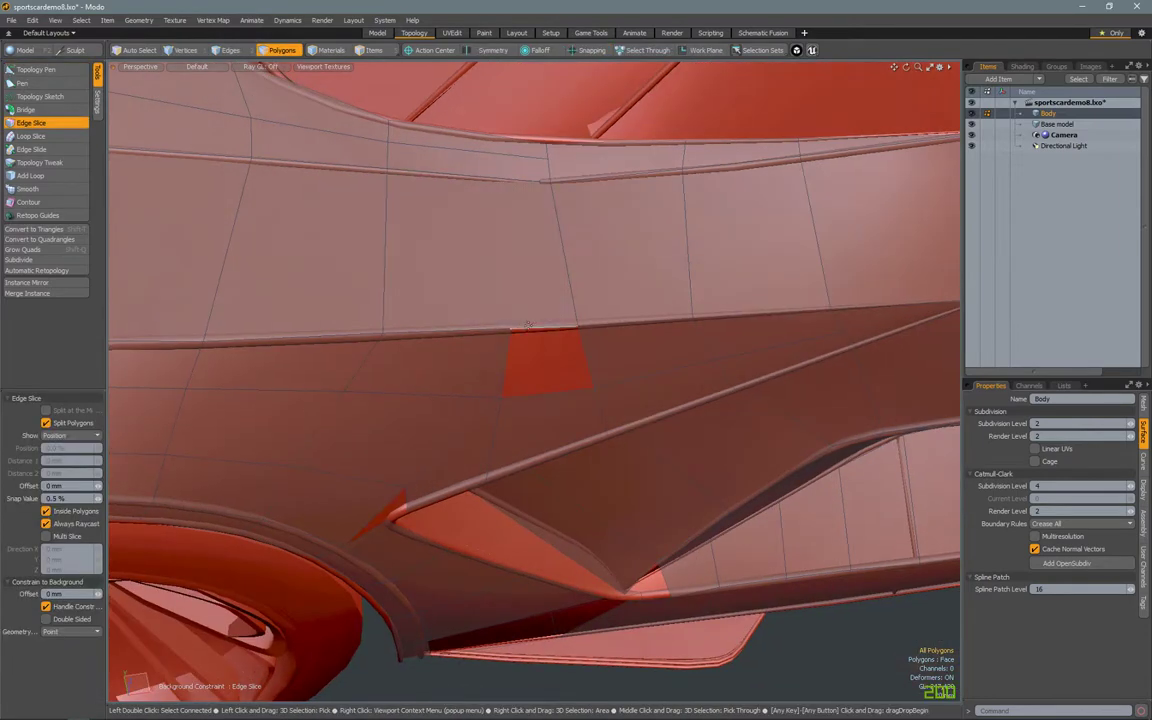
{"action": "left_click", "coordinate": [36, 69]}
{"action": "scroll", "coordinate": [562, 146], "scroll_direction": "up", "scroll_amount": 3}
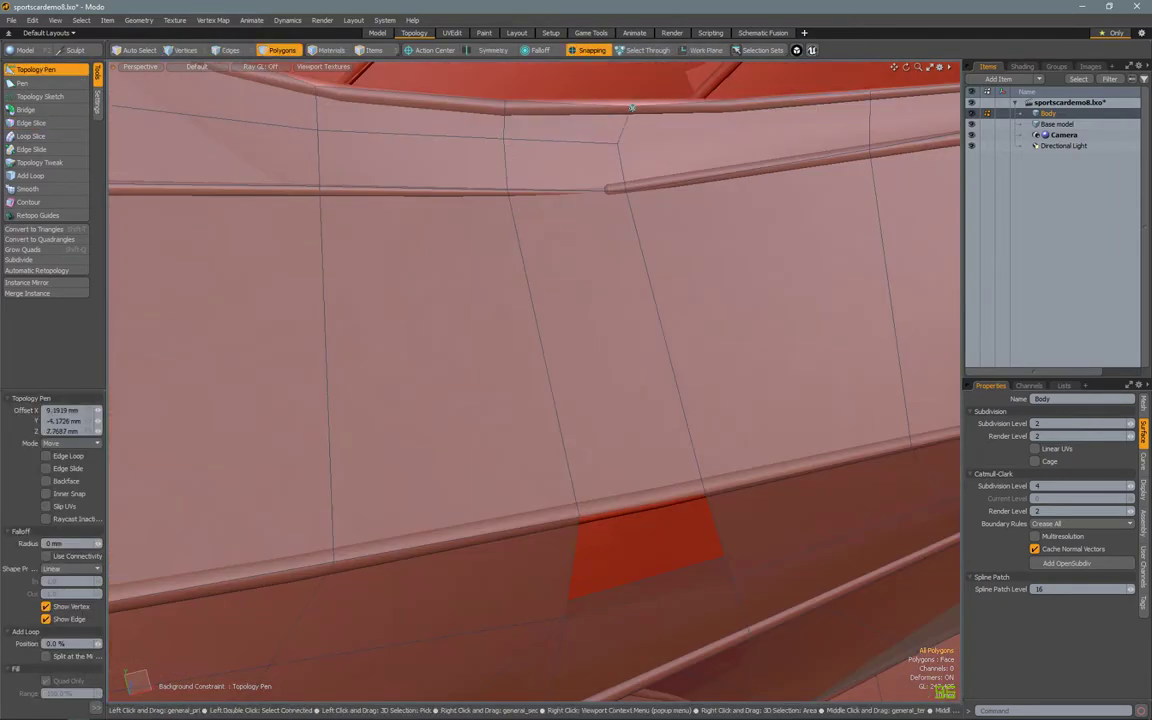
{"action": "left_click_drag", "start_coordinate": [631, 107], "coordinate": [300, 300], "text": "alt"}
{"action": "key", "text": "1"}
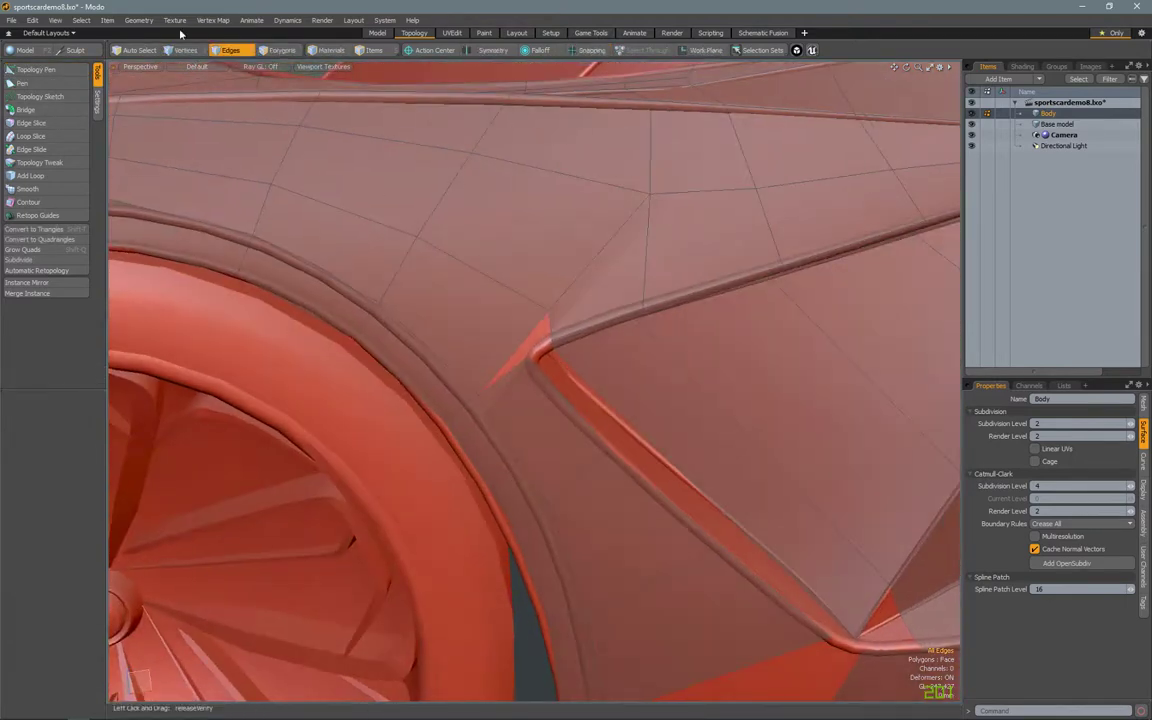
- Isolate the Body mesh and slide the four cross edges over the shoulder above the vent by about 30 %
{"action": "left_click", "coordinate": [377, 32]}
{"action": "mouse_move", "coordinate": [996, 190]}
{"action": "left_mouse_down", "text": "alt"}
{"action": "mouse_move", "coordinate": [771, 342]}
{"action": "mouse_move", "coordinate": [429, 293]}
{"action": "mouse_move", "coordinate": [720, 296]}
{"action": "mouse_move", "coordinate": [751, 190]}
{"action": "left_mouse_up", "text": "alt"}
{"action": "key", "text": "alt+s"}
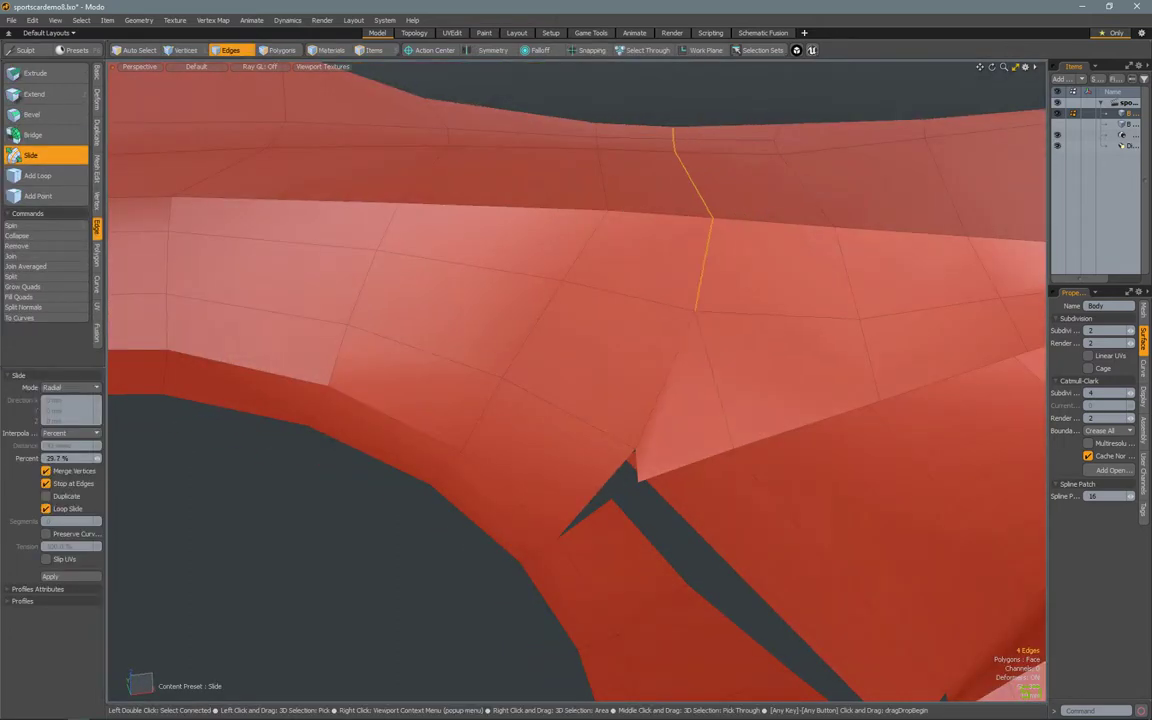
{"action": "key", "text": "space"}
- Rework the fender edges at the vent's front upper corner with Edge Slice and close the small notch there
{"action": "left_click_drag", "start_coordinate": [560, 400], "coordinate": [606, 432], "text": "alt"}
{"action": "left_click", "coordinate": [98, 170]}
{"action": "left_click", "coordinate": [38, 114]}
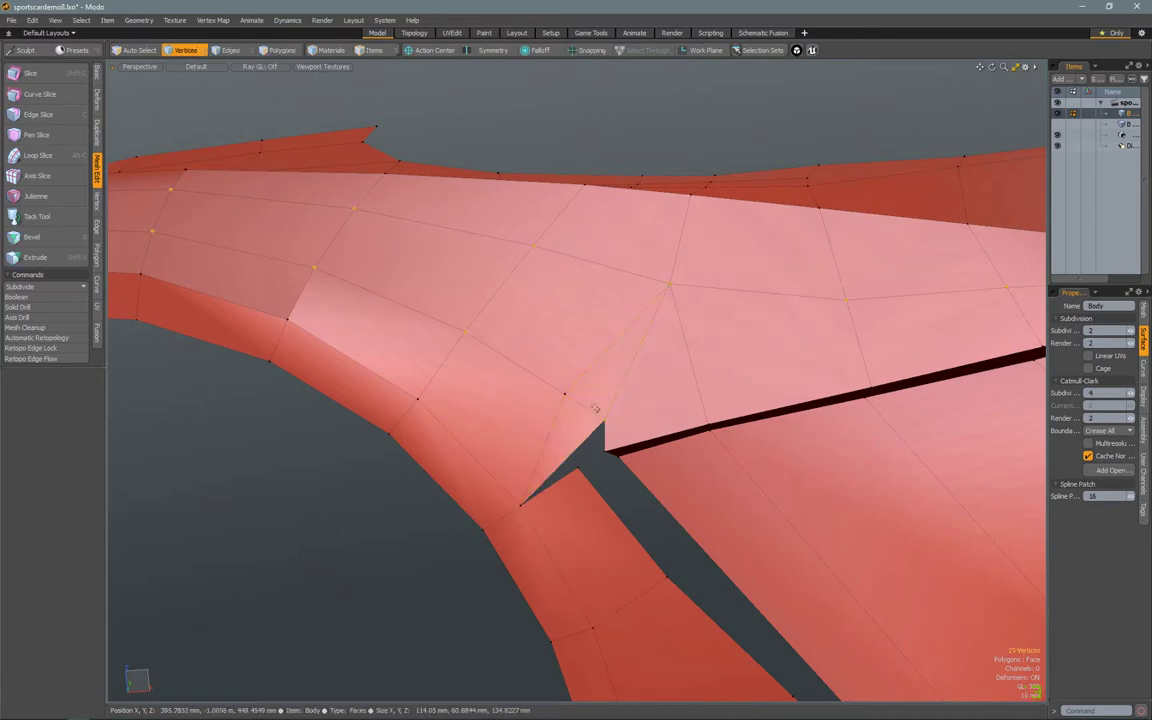
{"action": "left_click_drag", "start_coordinate": [595, 408], "coordinate": [625, 412], "text": "alt"}
{"action": "key", "text": "2"}
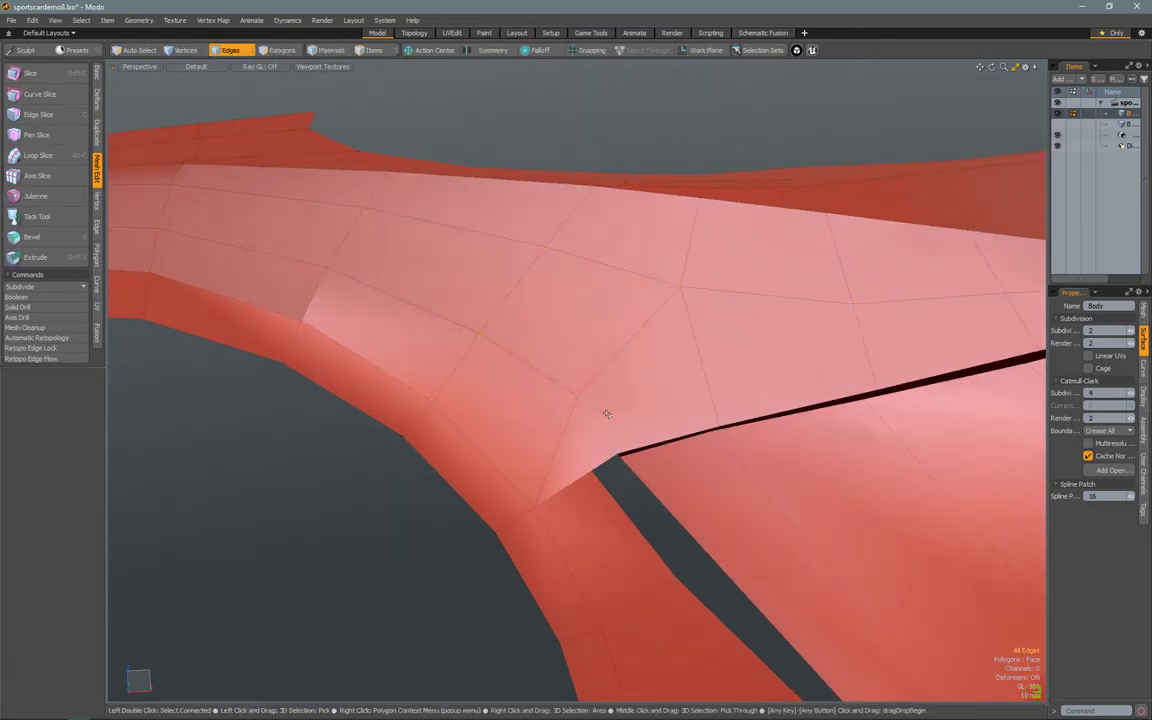
- Weight the 13-edge crease along the vent's upper lip and shoulder line, checking it in the subdivided view
{"action": "key", "text": "space"}
{"action": "left_click_drag", "start_coordinate": [610, 430], "coordinate": [856, 330], "text": "alt"}
{"action": "key", "text": "Tab"}
{"action": "scroll", "coordinate": [901, 208], "scroll_direction": "down", "scroll_amount": 5}
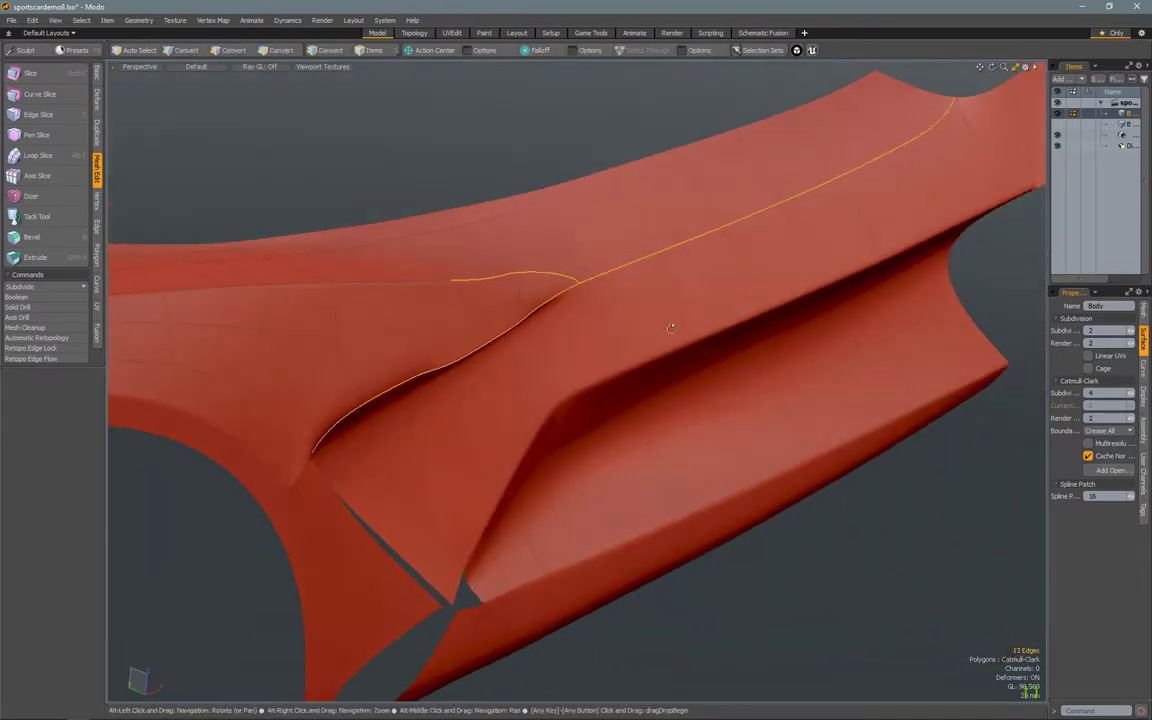
{"action": "key", "text": "Tab"}
{"action": "key", "text": "Tab"}
{"action": "left_click", "coordinate": [255, 20]}
{"action": "key", "text": "Escape"}
{"action": "left_click_drag", "start_coordinate": [560, 300], "coordinate": [400, 400], "text": "alt"}
{"action": "key", "text": "Tab"}
{"action": "key", "text": "Tab"}
{"action": "key", "text": "Tab"}
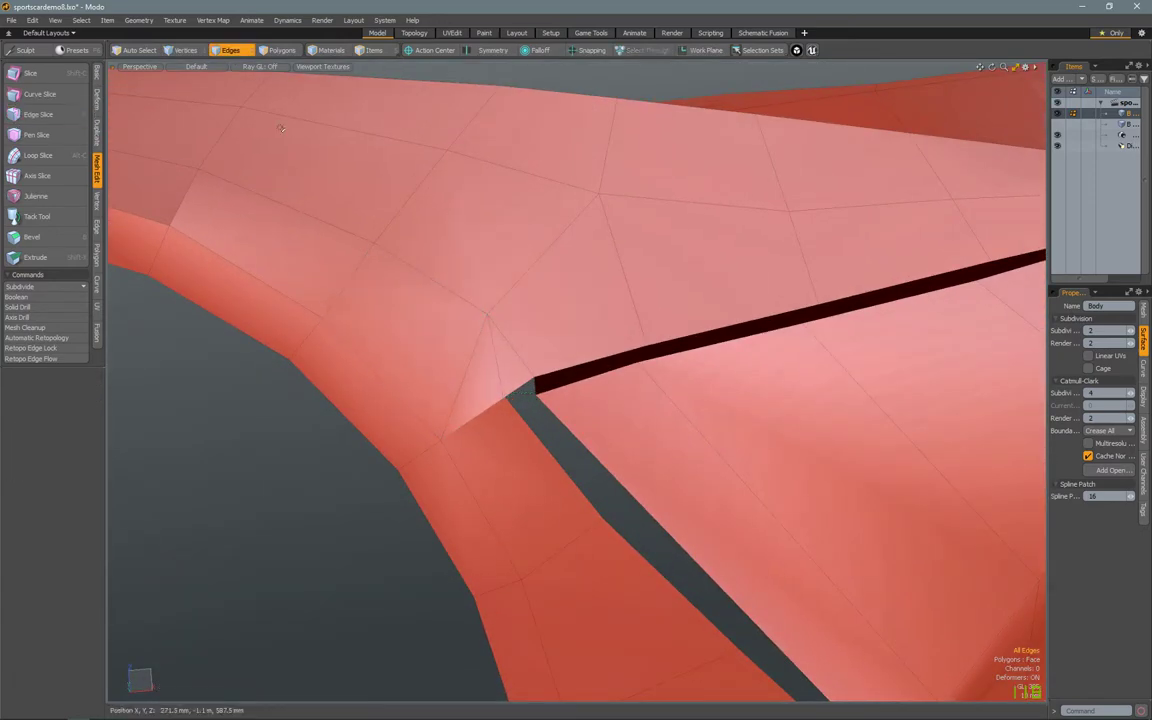
- Join the two neighbouring vertices at the vent's front upper corner into one
{"action": "left_click_drag", "start_coordinate": [512, 397], "coordinate": [640, 360], "text": "alt"}
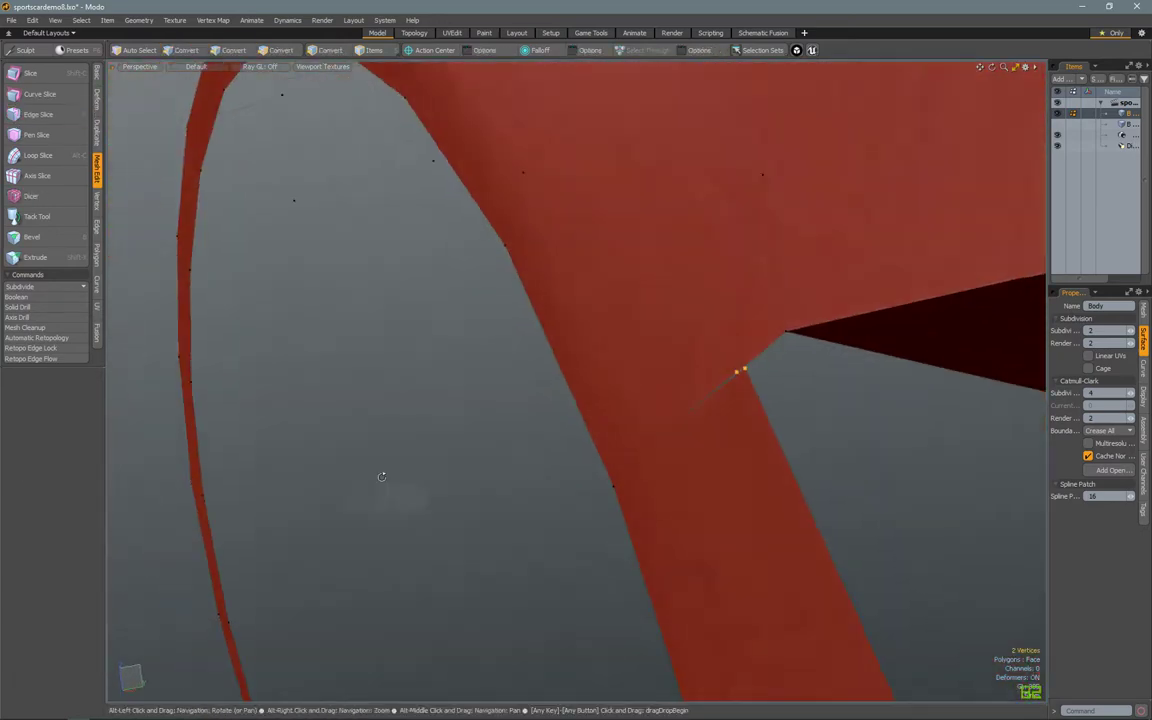
{"action": "left_click", "coordinate": [97, 200]}
{"action": "key", "text": "ctrl+j"}
{"action": "left_click_drag", "start_coordinate": [735, 362], "coordinate": [502, 486], "text": "alt"}
{"action": "key", "text": "2"}
{"action": "key", "text": "Tab"}
{"action": "key", "text": "Tab"}
{"action": "key", "text": "1"}
- Add an edge loop at about 51 % through the seven-polygon band above the wheel arch
{"action": "left_click_drag", "start_coordinate": [516, 410], "coordinate": [614, 395], "text": "alt"}
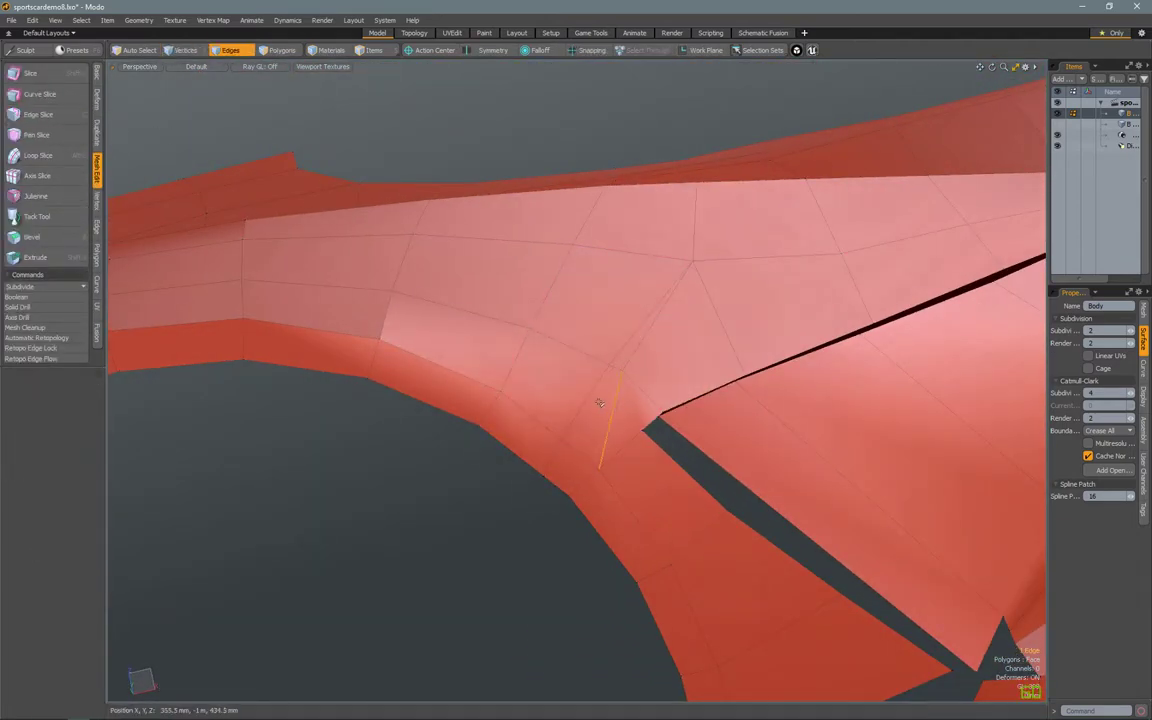
{"action": "left_click_drag", "start_coordinate": [642, 407], "coordinate": [560, 420], "text": "alt"}
{"action": "left_click", "coordinate": [38, 114]}
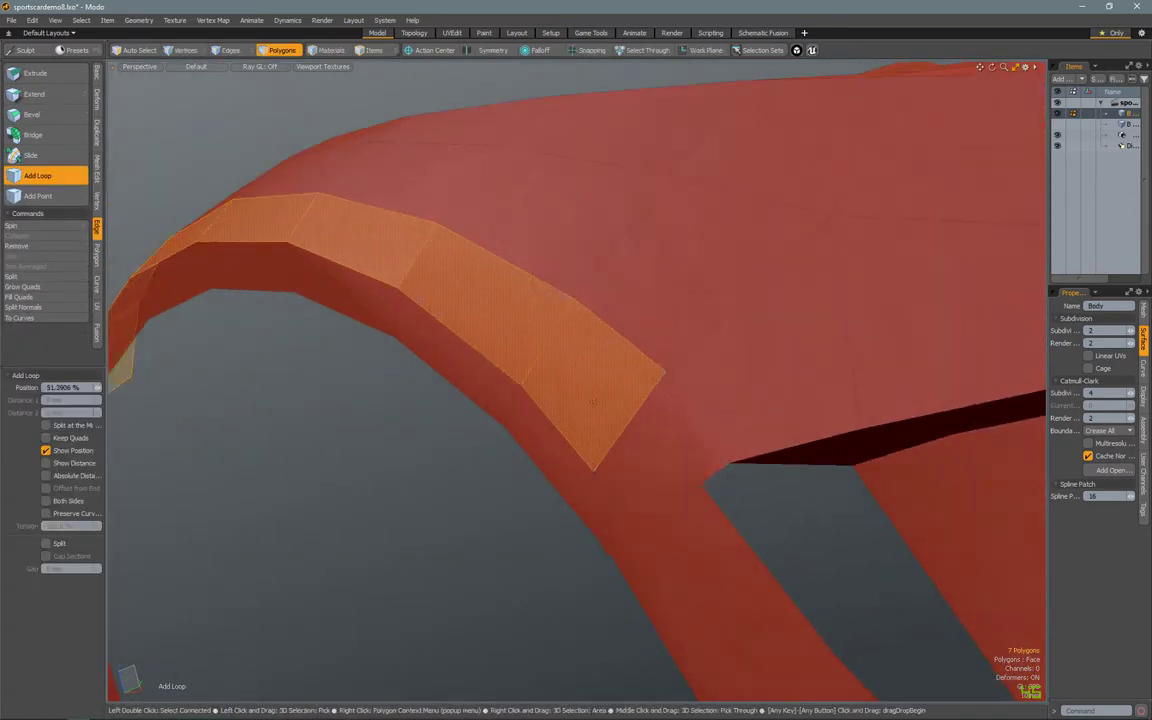
{"action": "left_click_drag", "start_coordinate": [470, 300], "coordinate": [463, 483], "text": "alt"}
{"action": "key", "text": "space"}
{"action": "left_click_drag", "start_coordinate": [630, 419], "coordinate": [876, 374], "text": "alt"}
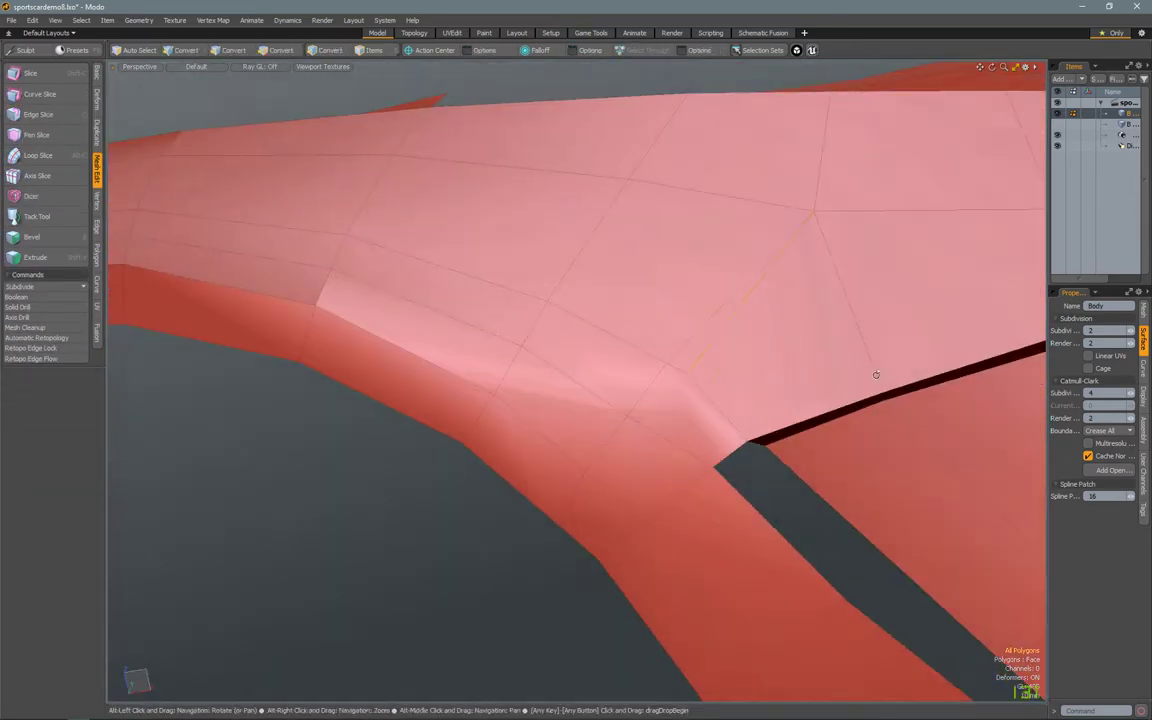
- Select the 11-edge loop around the wheel arch and weight it as a subdivision crease
{"action": "left_click_drag", "start_coordinate": [718, 320], "coordinate": [612, 417], "text": "alt"}
{"action": "double_click", "coordinate": [612, 417]}
{"action": "left_click", "coordinate": [212, 20]}
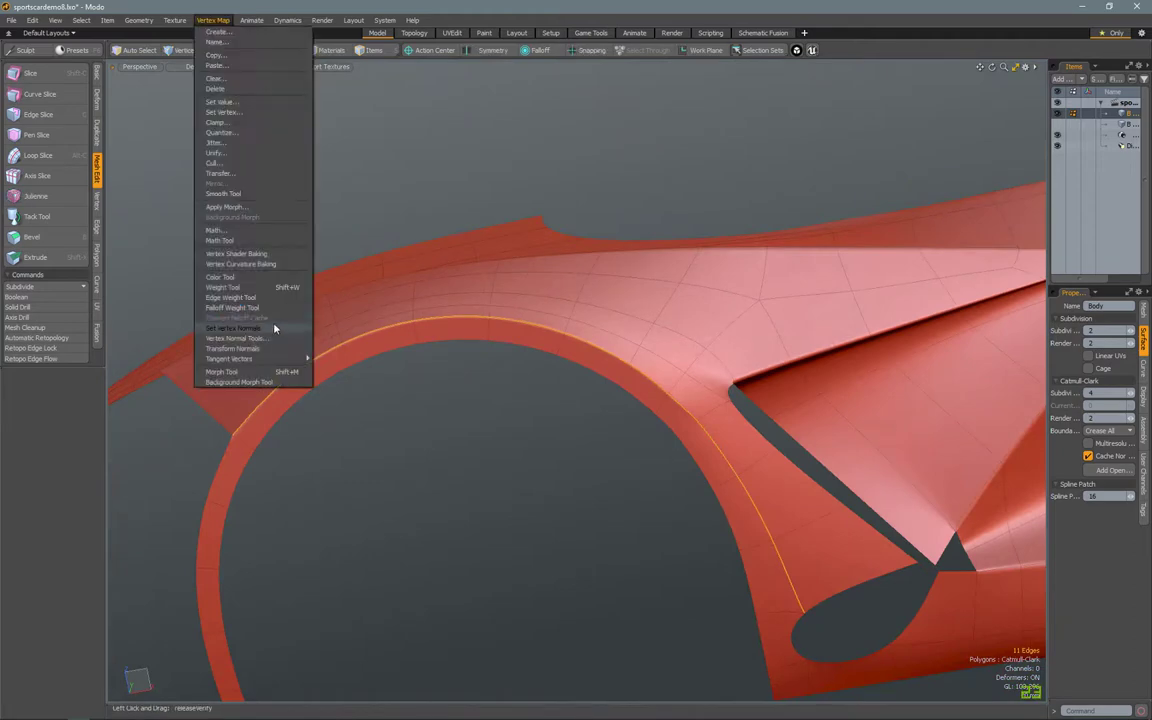
{"action": "key", "text": "Escape"}
- Flatten the 13-edge fender crease line by scaling it to 0 % in Z with the Action Center set to Selection
{"action": "mouse_move", "coordinate": [379, 461]}
{"action": "left_mouse_down", "text": "alt"}
{"action": "mouse_move", "coordinate": [489, 465]}
{"action": "mouse_move", "coordinate": [643, 424]}
{"action": "mouse_move", "coordinate": [617, 549]}
{"action": "mouse_move", "coordinate": [920, 257]}
{"action": "left_mouse_up", "text": "alt"}
{"action": "key", "text": "Tab"}
{"action": "right_click_drag", "start_coordinate": [920, 257], "coordinate": [972, 596]}
{"action": "mouse_move", "coordinate": [972, 596]}
{"action": "left_mouse_down", "text": "alt"}
{"action": "mouse_move", "coordinate": [869, 334]}
{"action": "mouse_move", "coordinate": [600, 300]}
{"action": "left_mouse_up", "text": "alt"}
{"action": "key", "text": "y"}
{"action": "left_click", "coordinate": [432, 50]}
{"action": "left_click", "coordinate": [400, 85]}
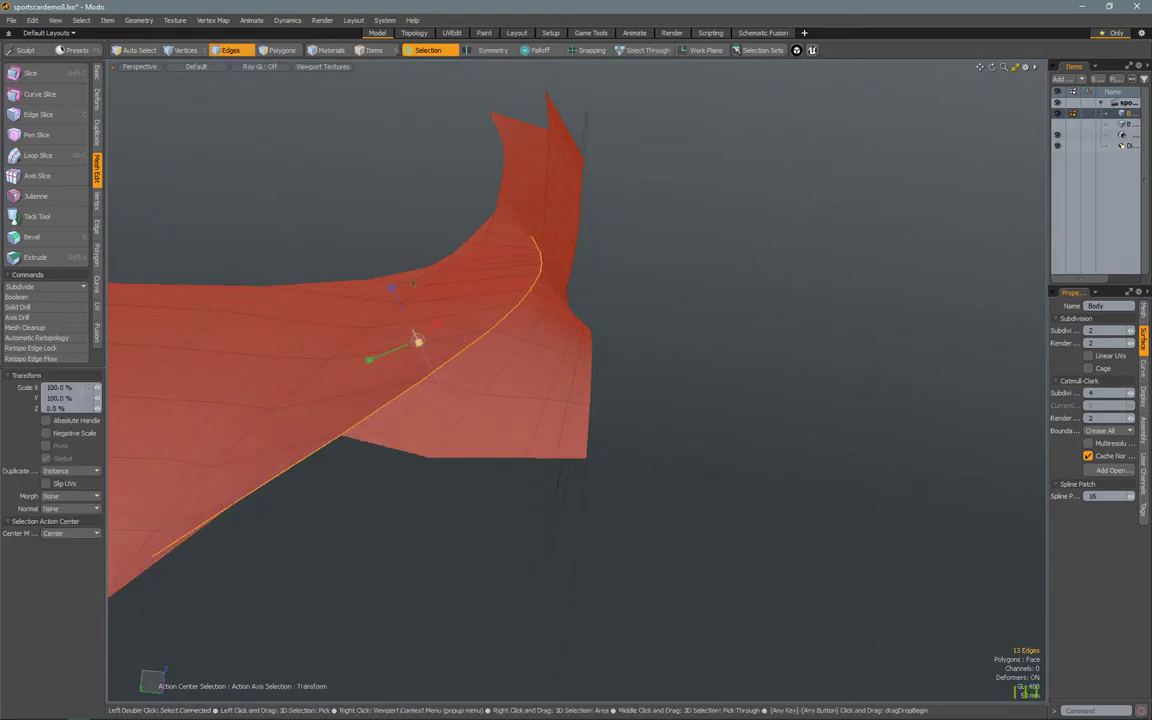
{"action": "key", "text": "Escape"}
{"action": "left_click_drag", "start_coordinate": [418, 340], "coordinate": [358, 408], "text": "alt"}
- Adjust the six edges at the cowl bend and move the vertex beside them 4.5 mm in Y
{"action": "key", "text": "Escape"}
{"action": "left_click_drag", "start_coordinate": [408, 305], "coordinate": [651, 296], "text": "alt"}
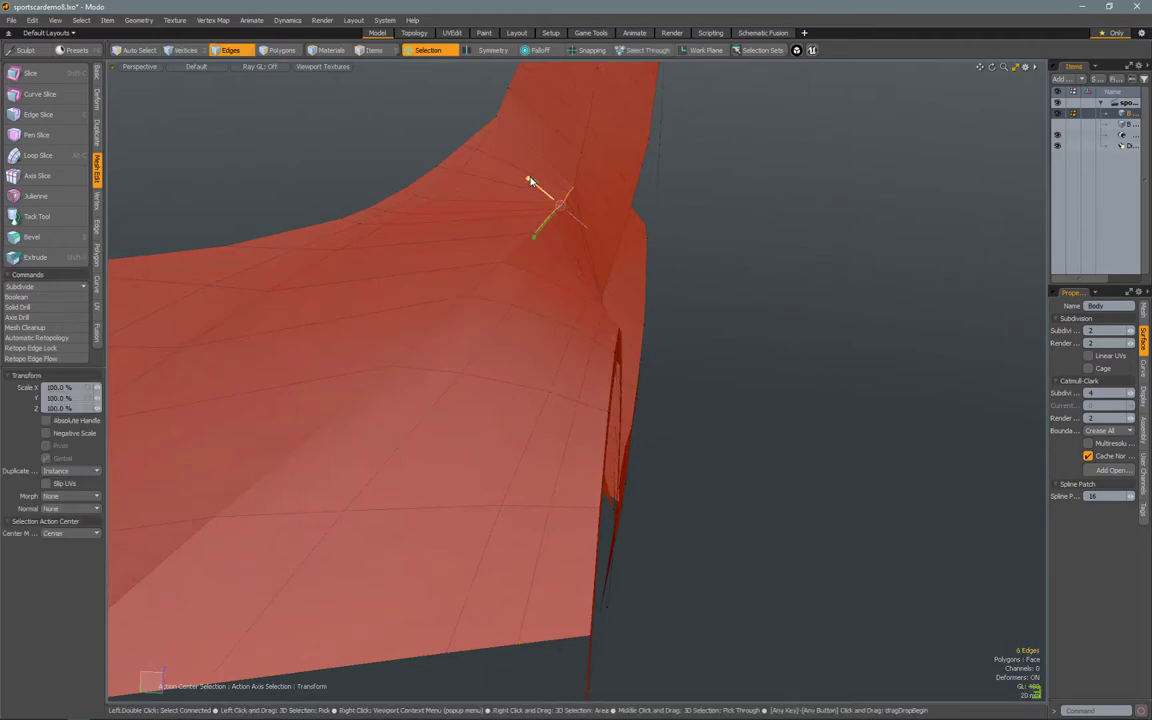
{"action": "left_click_drag", "start_coordinate": [653, 292], "coordinate": [560, 240], "text": "alt"}
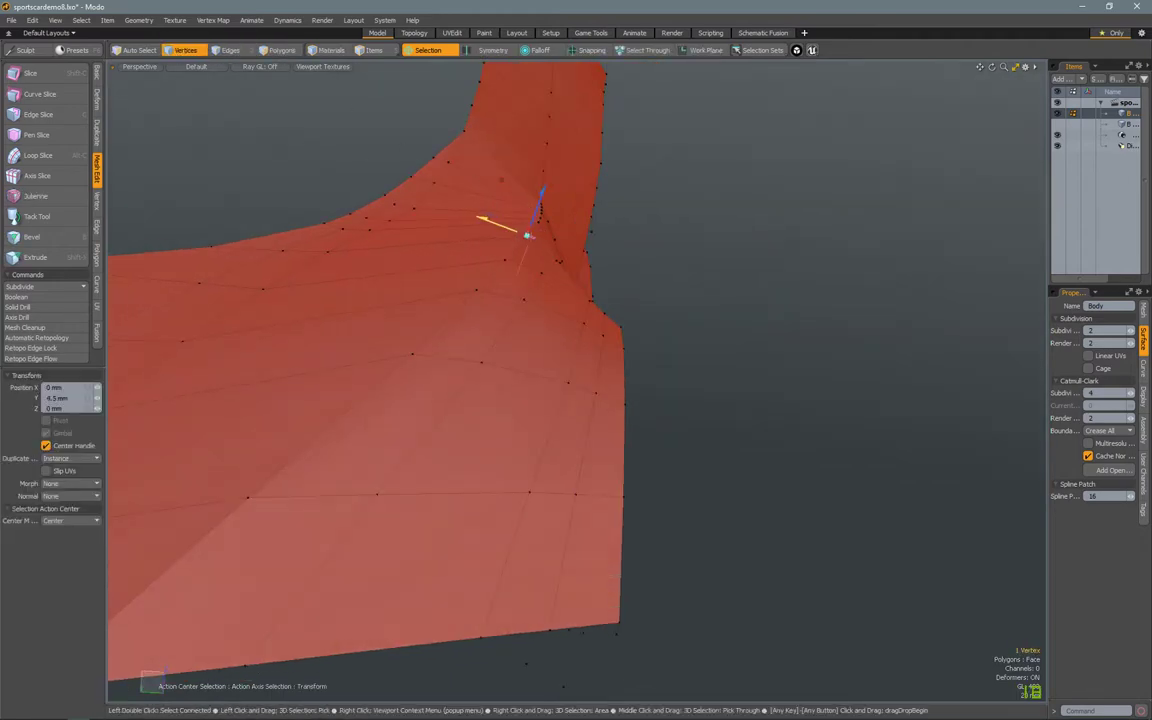
{"action": "key", "text": "Tab"}
- Weight the five-edge line just below the vent's upper lip as a subdivision crease
{"action": "key", "text": "2"}
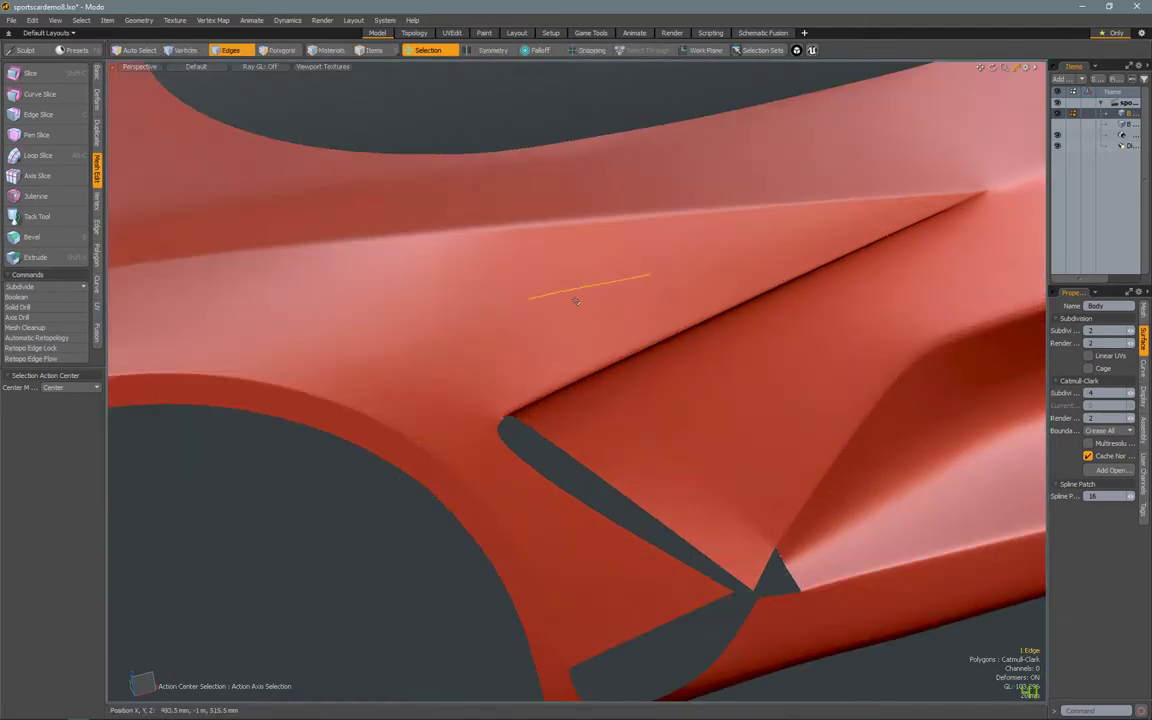
{"action": "left_click_drag", "start_coordinate": [640, 250], "coordinate": [705, 211], "text": "alt"}
{"action": "double_click", "coordinate": [705, 211]}
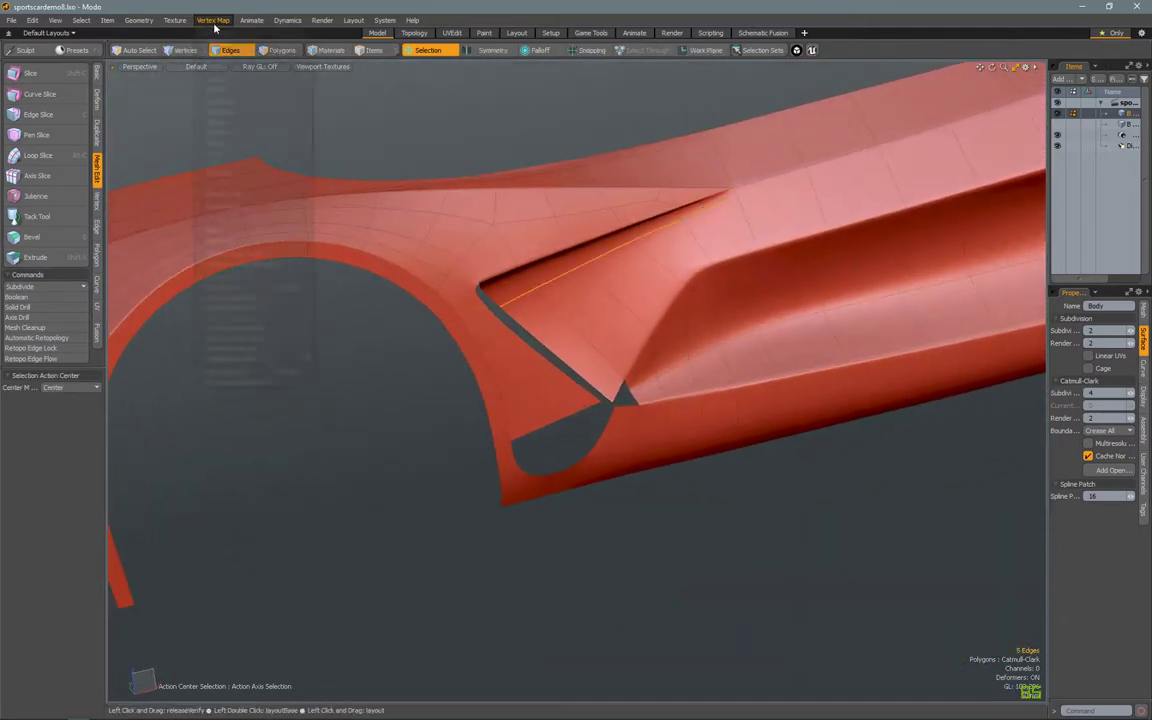
{"action": "left_click_drag", "start_coordinate": [560, 400], "coordinate": [980, 125], "text": "alt"}
- Display the Subdivision weight map, select every edge weighted in it and set their weight to 50 %
{"action": "key", "text": "3"}
{"action": "left_click", "coordinate": [1088, 293]}
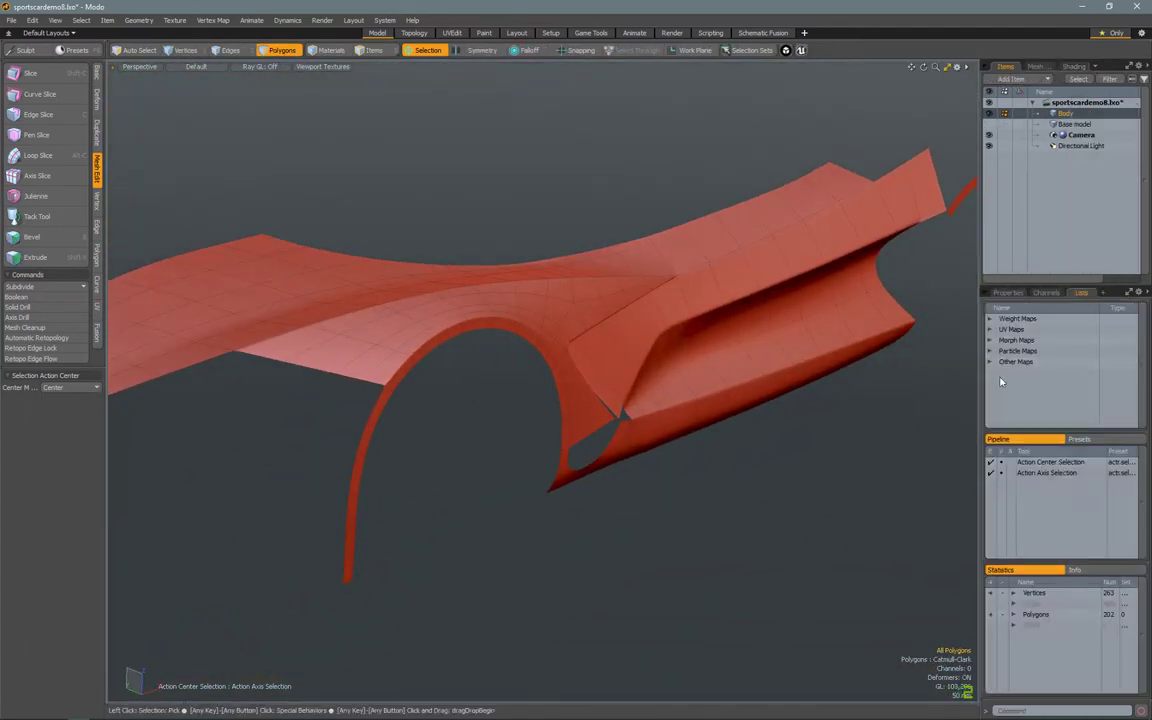
{"action": "left_click", "coordinate": [990, 318]}
{"action": "left_click", "coordinate": [1021, 340]}
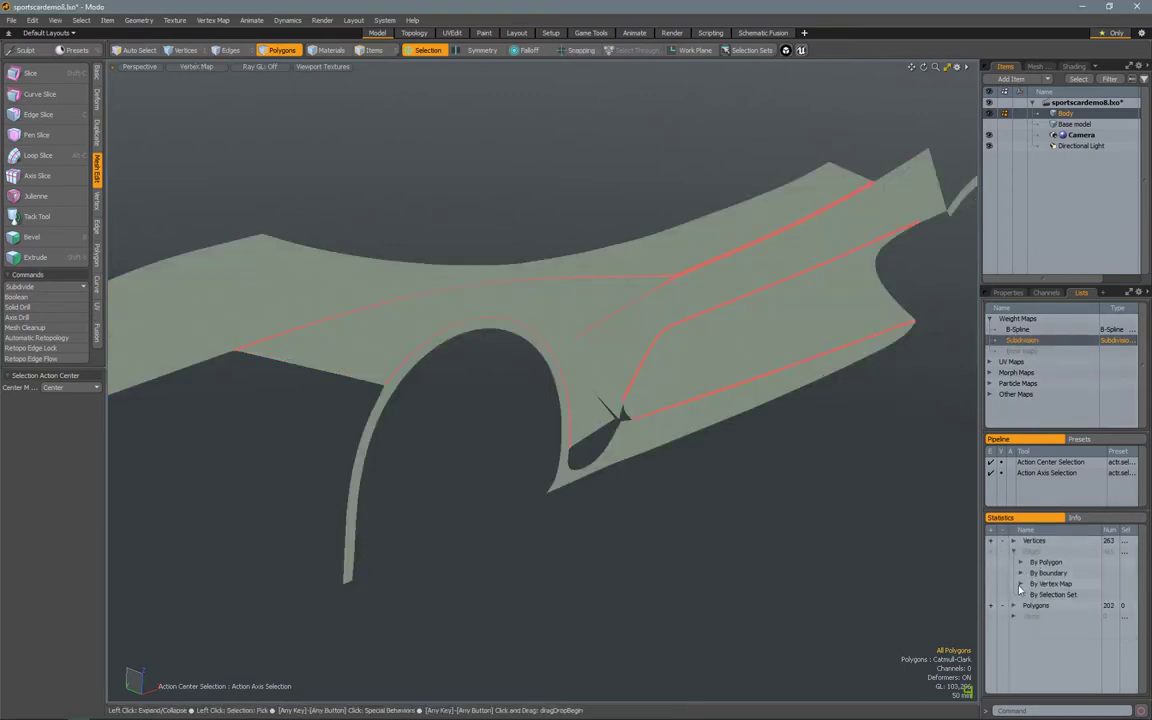
{"action": "left_click", "coordinate": [990, 596]}
{"action": "left_click_drag", "start_coordinate": [560, 330], "coordinate": [413, 178], "text": "alt"}
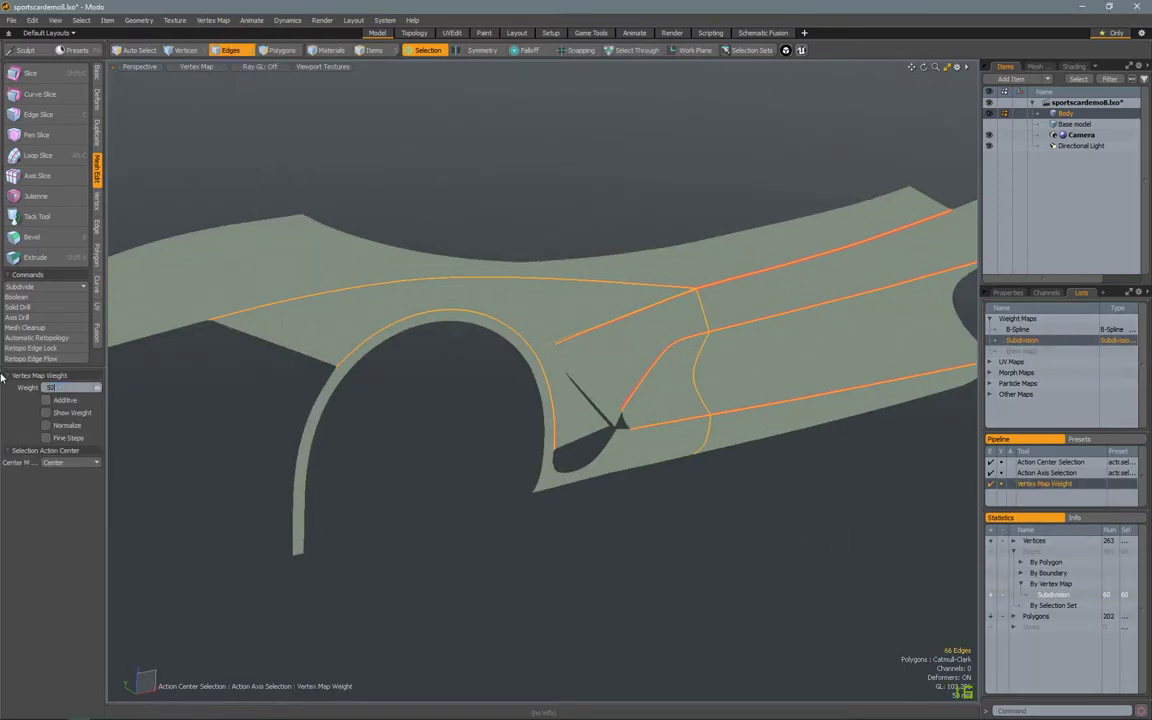
- Select the stray six-edge loop running down across the side panel and edit its value with the Edge Weight Tool
{"action": "left_click_drag", "start_coordinate": [453, 450], "coordinate": [560, 400], "text": "alt"}
{"action": "mouse_move", "coordinate": [560, 400]}
{"action": "right_mouse_down", "text": "alt"}
{"action": "mouse_move", "coordinate": [643, 355]}
{"action": "mouse_move", "coordinate": [592, 428]}
{"action": "right_mouse_up", "text": "alt"}
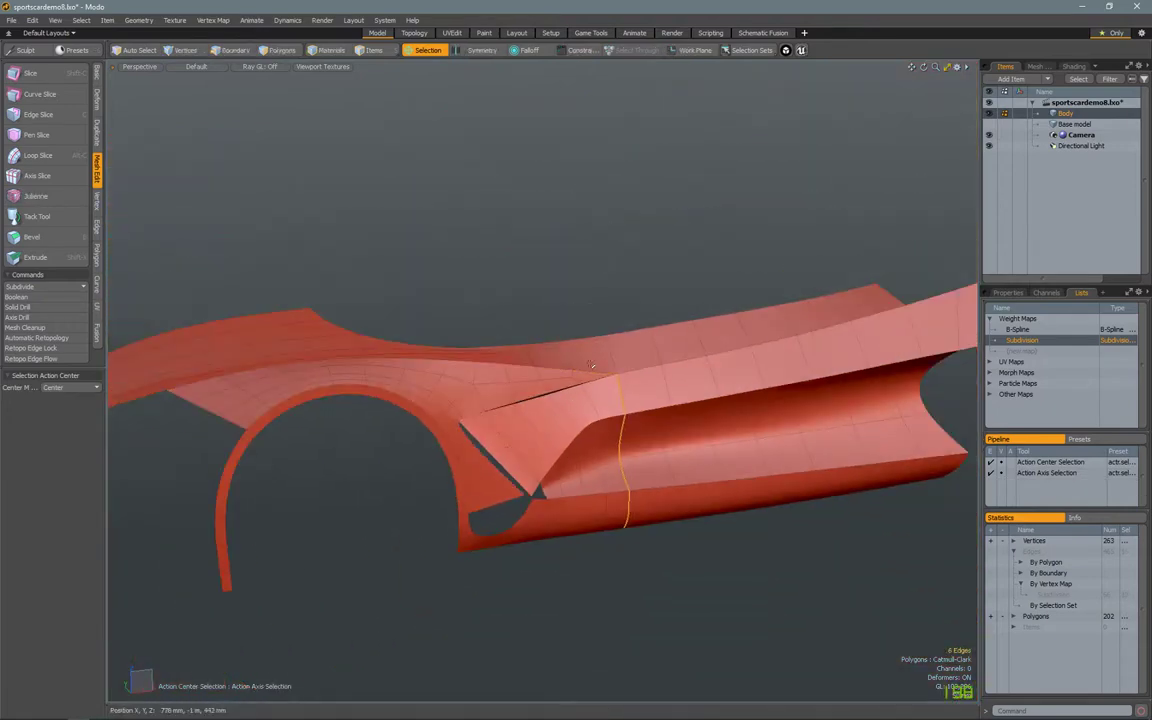
{"action": "left_click", "coordinate": [212, 20]}
{"action": "left_click", "coordinate": [244, 303]}
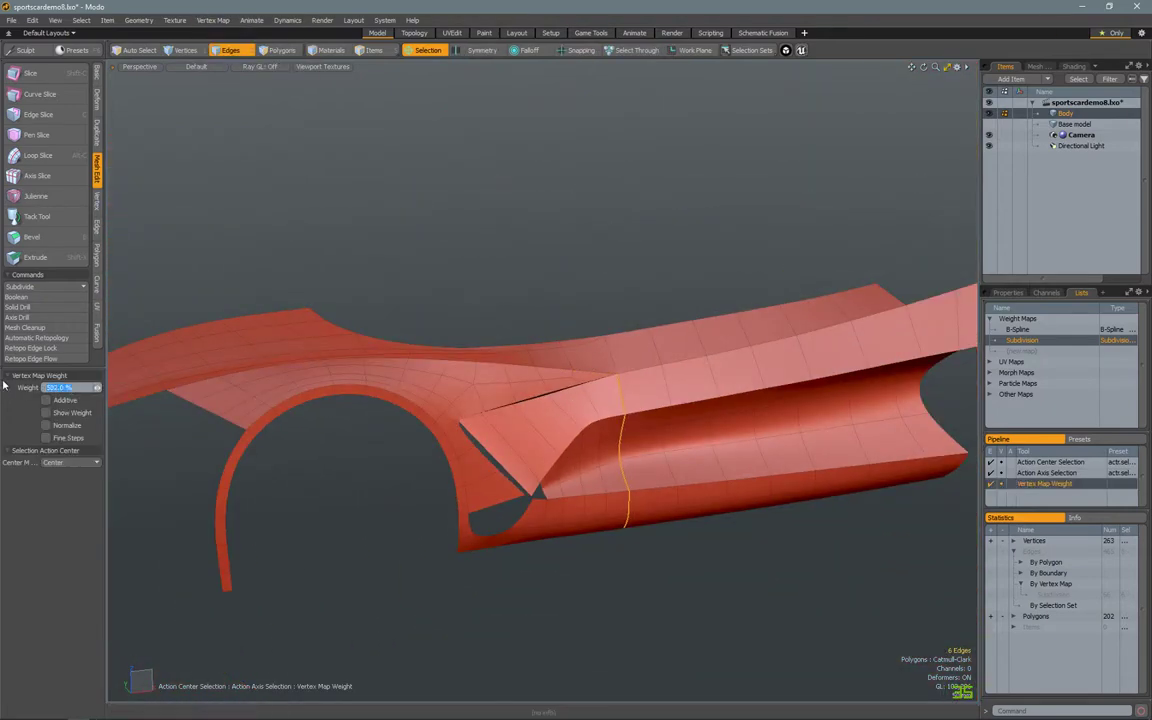
{"action": "left_click_drag", "start_coordinate": [565, 374], "coordinate": [546, 378], "text": "alt"}
{"action": "key", "text": "q"}
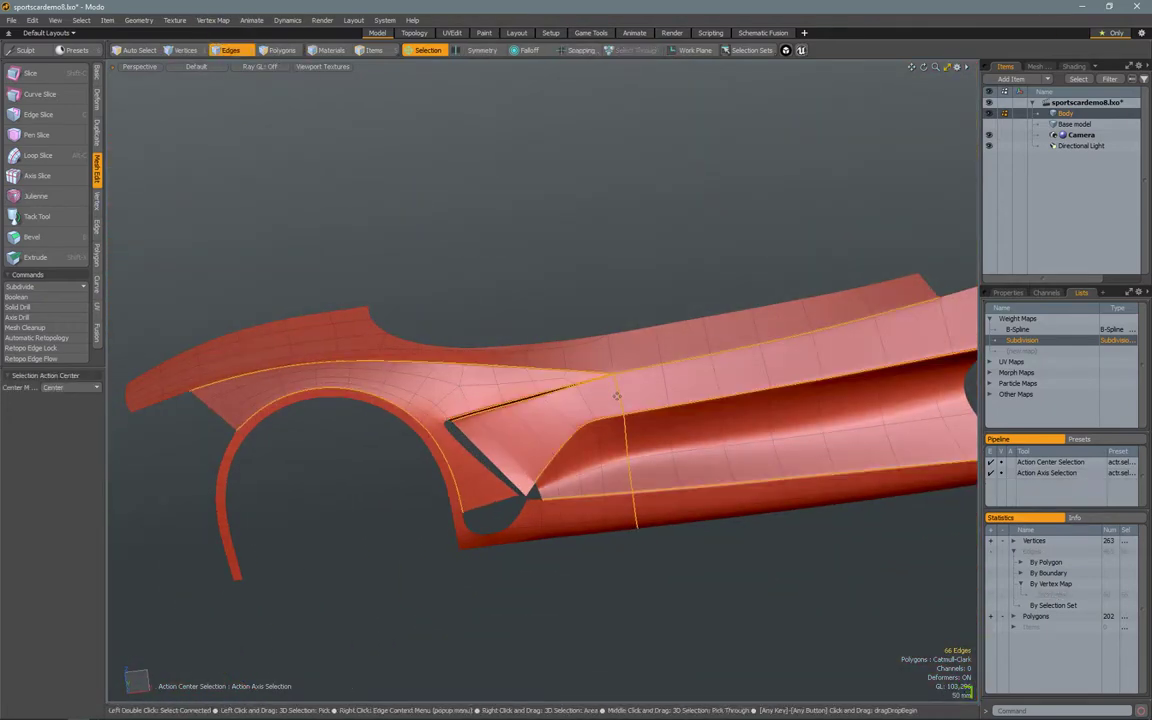
- Set the edge weight to 50 % on the 59 crease edges, leaving out the loop across the side panel
{"action": "left_click", "coordinate": [212, 20]}
{"action": "left_click", "coordinate": [244, 303]}
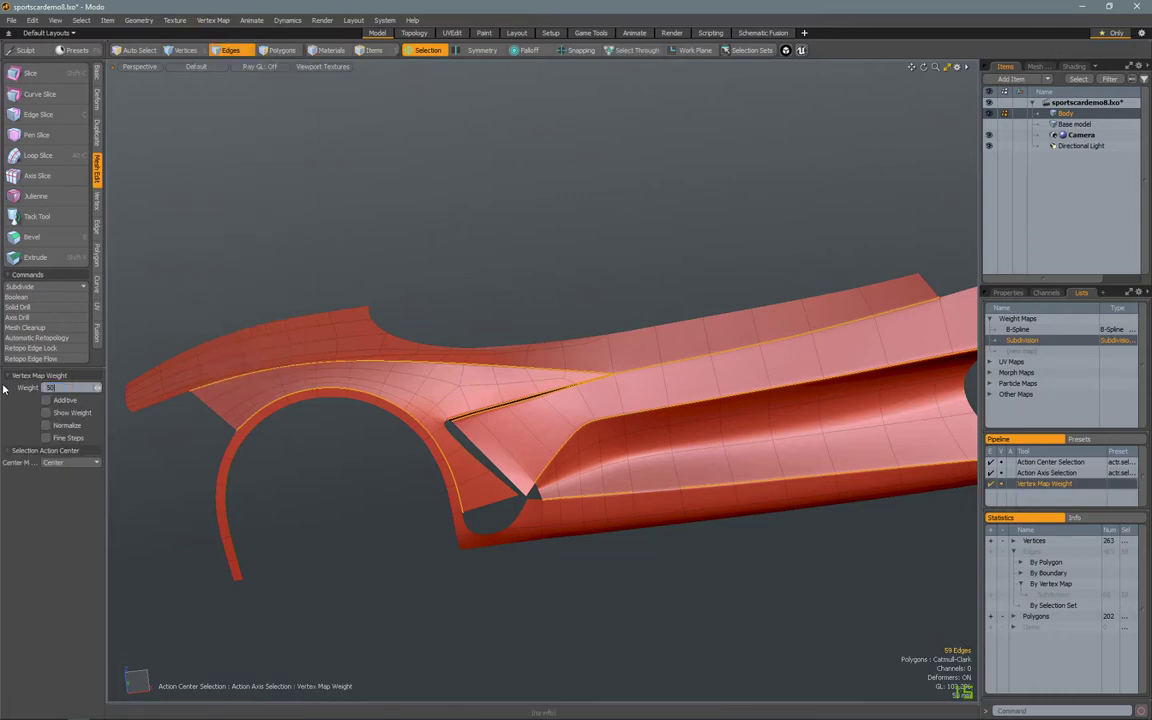
{"action": "mouse_move", "coordinate": [381, 437]}
{"action": "left_mouse_down", "text": "alt"}
{"action": "mouse_move", "coordinate": [663, 314]}
{"action": "mouse_move", "coordinate": [553, 609]}
{"action": "mouse_move", "coordinate": [738, 386]}
{"action": "mouse_move", "coordinate": [531, 326]}
{"action": "mouse_move", "coordinate": [600, 360]}
{"action": "mouse_move", "coordinate": [700, 300]}
{"action": "left_mouse_up", "text": "alt"}
- Inspect the subdivided fender reflections with the zebra matcap and switch the matcap image back to RedWax
{"action": "key", "text": "2"}
{"action": "left_click", "coordinate": [1073, 66]}
{"action": "left_click", "coordinate": [1008, 292]}
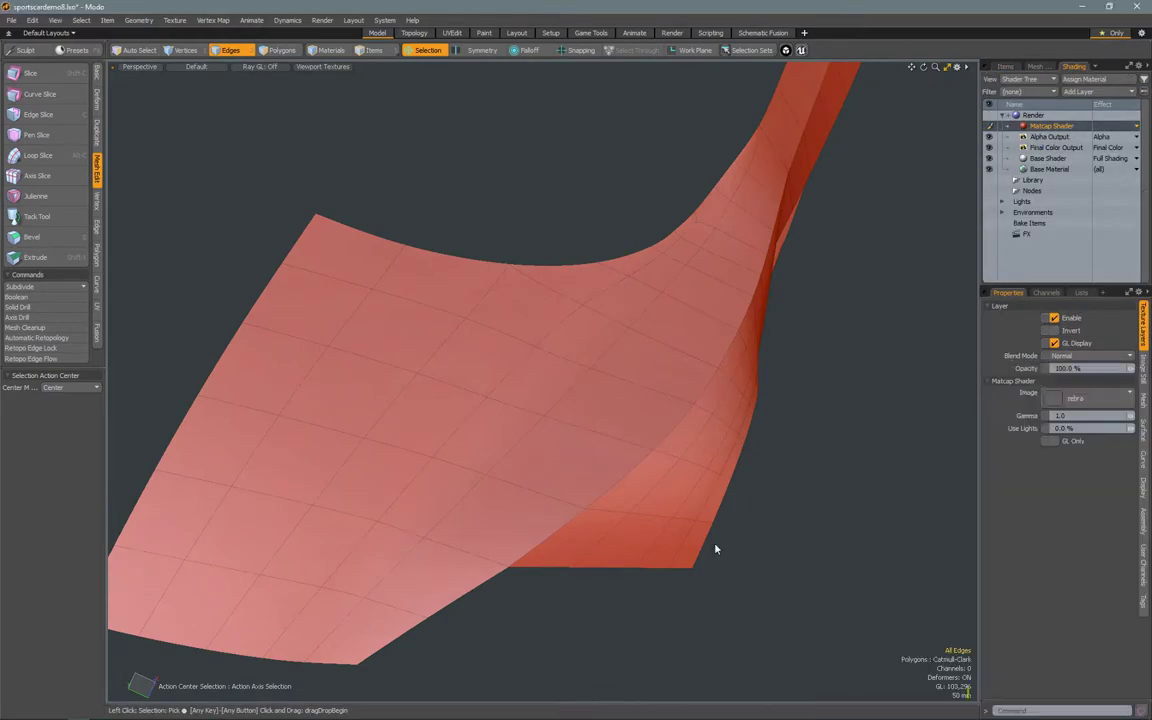
{"action": "mouse_move", "coordinate": [712, 545]}
{"action": "left_mouse_down", "text": "alt"}
{"action": "mouse_move", "coordinate": [532, 442]}
{"action": "mouse_move", "coordinate": [707, 444]}
{"action": "mouse_move", "coordinate": [822, 350]}
{"action": "left_mouse_up", "text": "alt"}
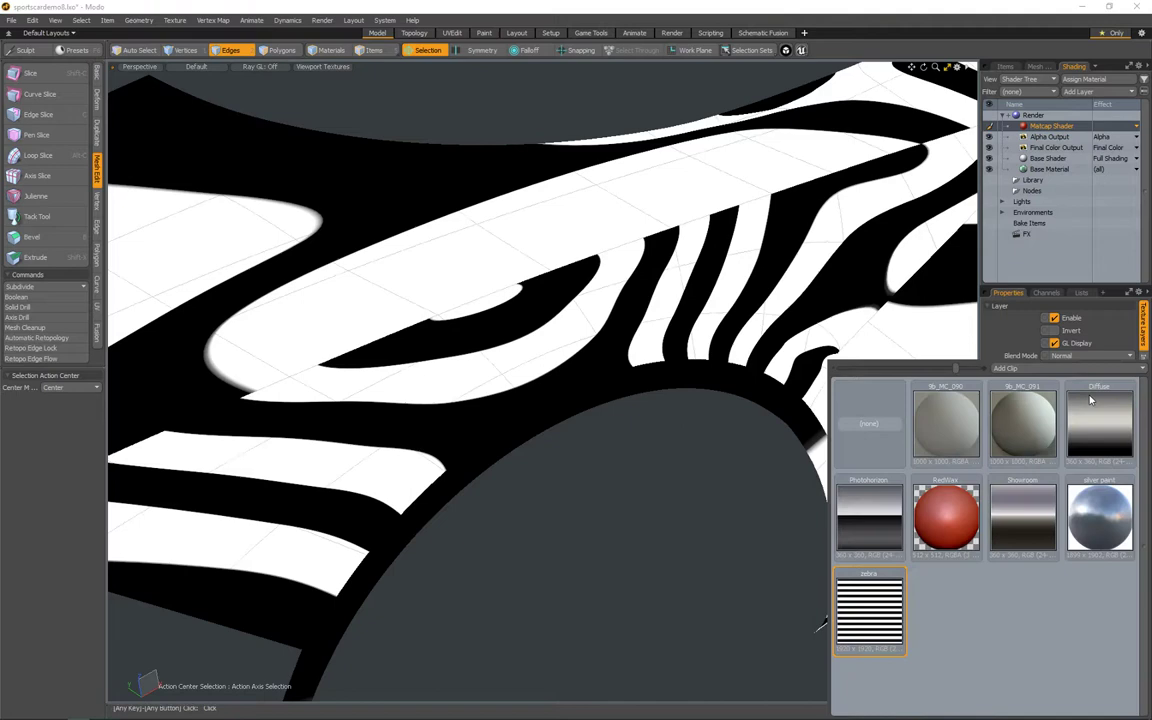
{"action": "left_click", "coordinate": [941, 483]}
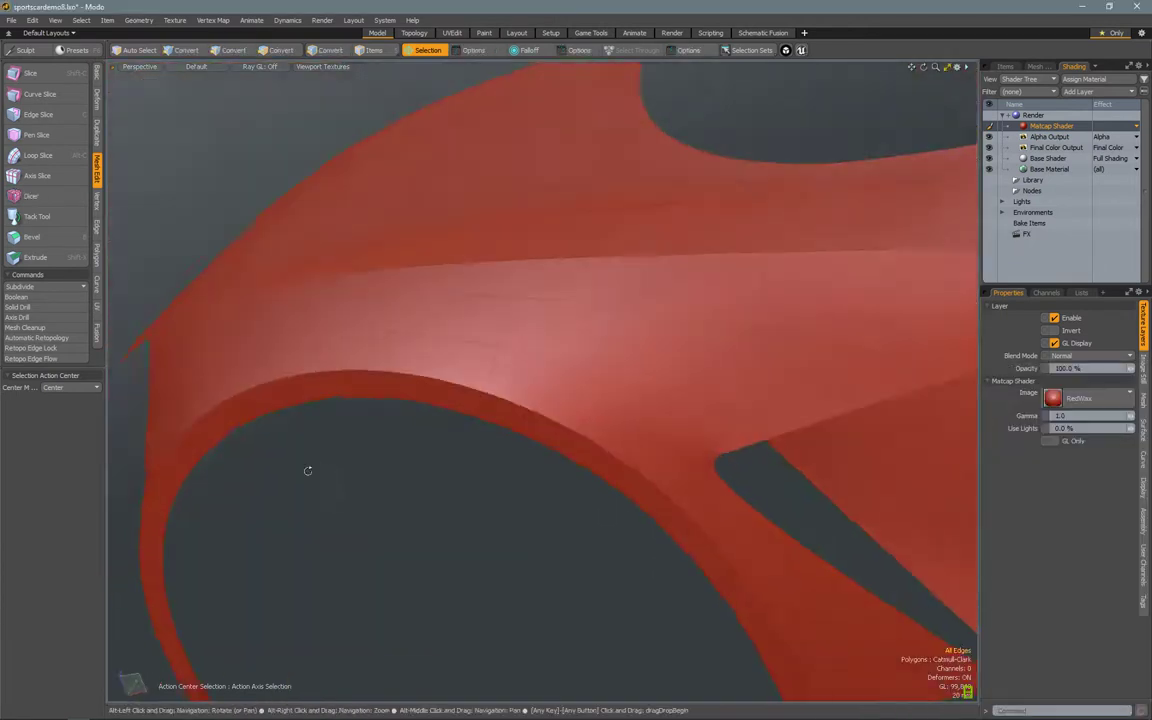
- Slide edges on the front fender surface with the Slide tool
{"action": "mouse_move", "coordinate": [309, 470]}
{"action": "left_mouse_down", "text": "alt"}
{"action": "mouse_move", "coordinate": [568, 455]}
{"action": "mouse_move", "coordinate": [691, 405]}
{"action": "mouse_move", "coordinate": [589, 465]}
{"action": "mouse_move", "coordinate": [726, 456]}
{"action": "left_mouse_up", "text": "alt"}
{"action": "left_click", "coordinate": [30, 155]}
{"action": "left_click", "coordinate": [30, 155]}
{"action": "left_click_drag", "start_coordinate": [330, 360], "coordinate": [816, 420], "text": "alt"}
{"action": "key", "text": "Tab"}
{"action": "mouse_move", "coordinate": [442, 391]}
{"action": "left_mouse_down", "text": "alt"}
{"action": "mouse_move", "coordinate": [743, 435]}
{"action": "mouse_move", "coordinate": [600, 440]}
{"action": "mouse_move", "coordinate": [617, 391]}
{"action": "mouse_move", "coordinate": [577, 472]}
{"action": "mouse_move", "coordinate": [576, 302]}
{"action": "left_mouse_up", "text": "alt"}
- Change the Matcap Shader's image to silver paint
{"action": "left_click", "coordinate": [1090, 398]}
{"action": "left_click", "coordinate": [986, 536]}
{"action": "left_click", "coordinate": [1090, 398]}
{"action": "left_click", "coordinate": [976, 455]}
- Select the 13-edge loop along the hood and compare its line against the Base model, hiding that mesh again
{"action": "key", "text": "2"}
{"action": "double_click", "coordinate": [577, 472]}
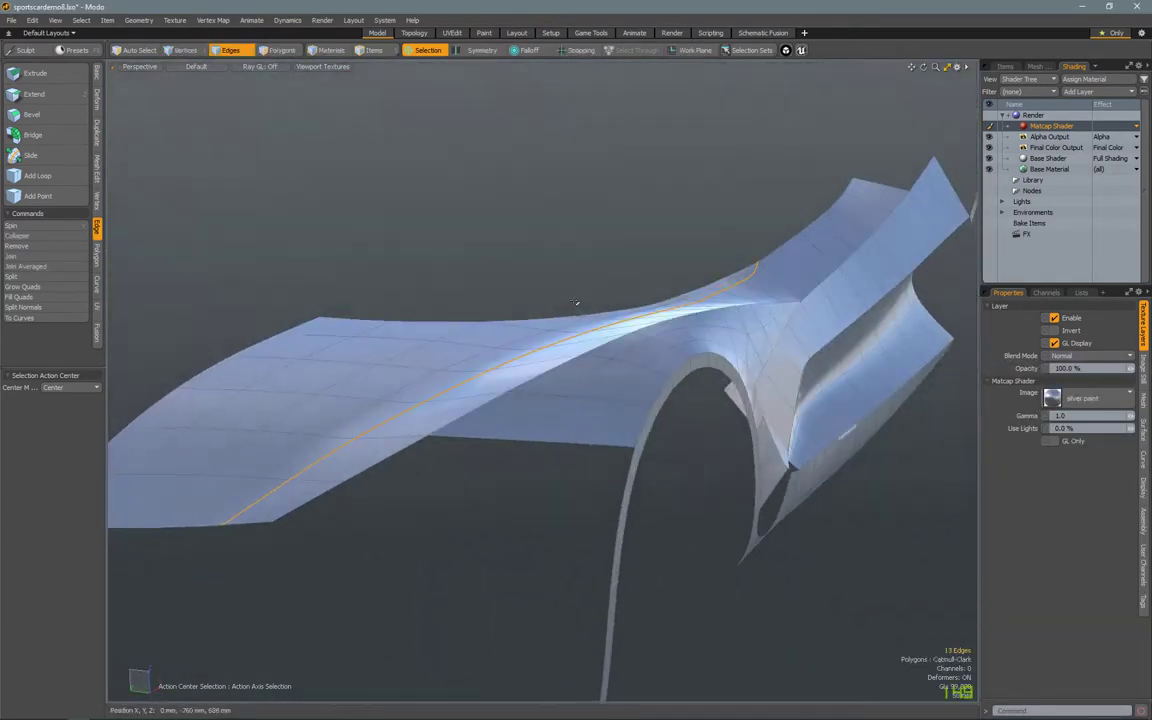
{"action": "left_click", "coordinate": [988, 124]}
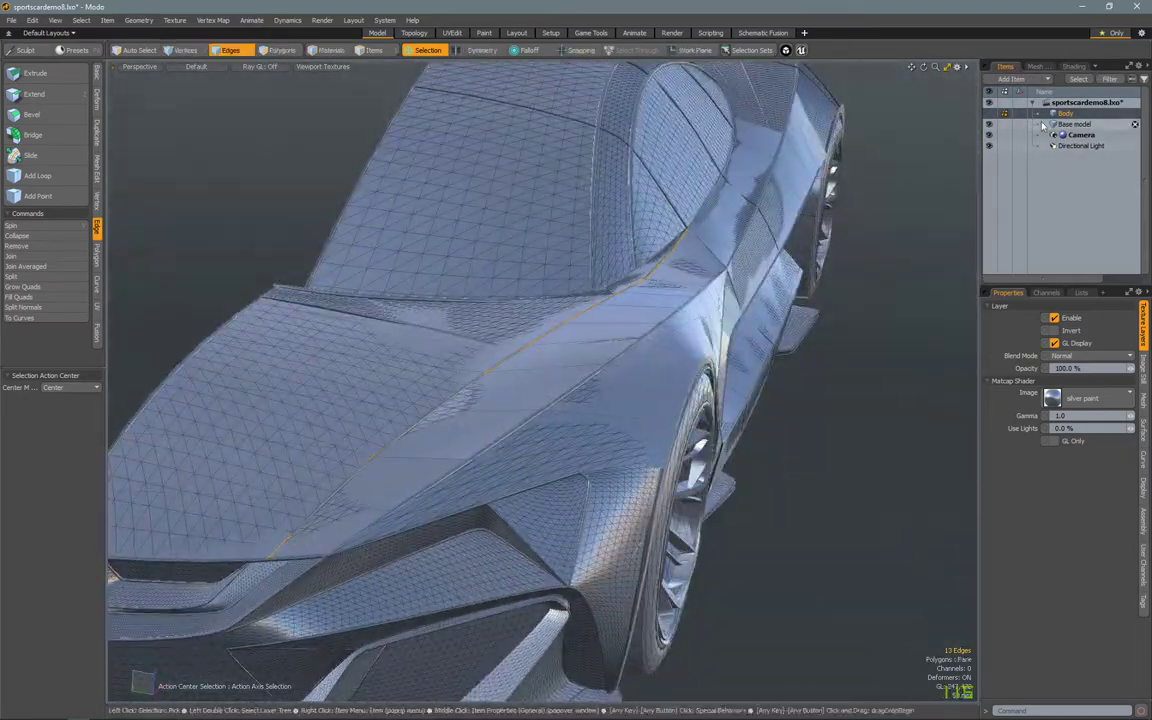
{"action": "left_click", "coordinate": [988, 124]}
- Slide the edges across the hood surface with the Slide tool
{"action": "key", "text": "3"}
{"action": "left_click_drag", "start_coordinate": [560, 430], "coordinate": [434, 398], "text": "alt"}
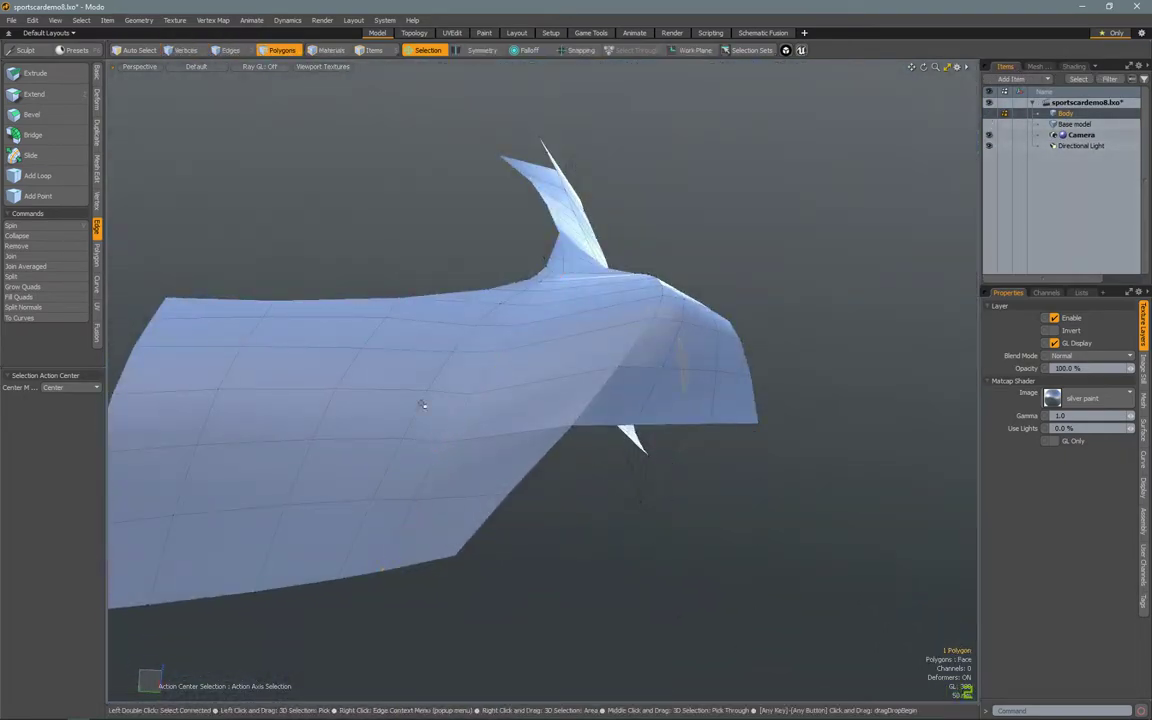
{"action": "left_click", "coordinate": [24, 155]}
{"action": "key", "text": "space"}
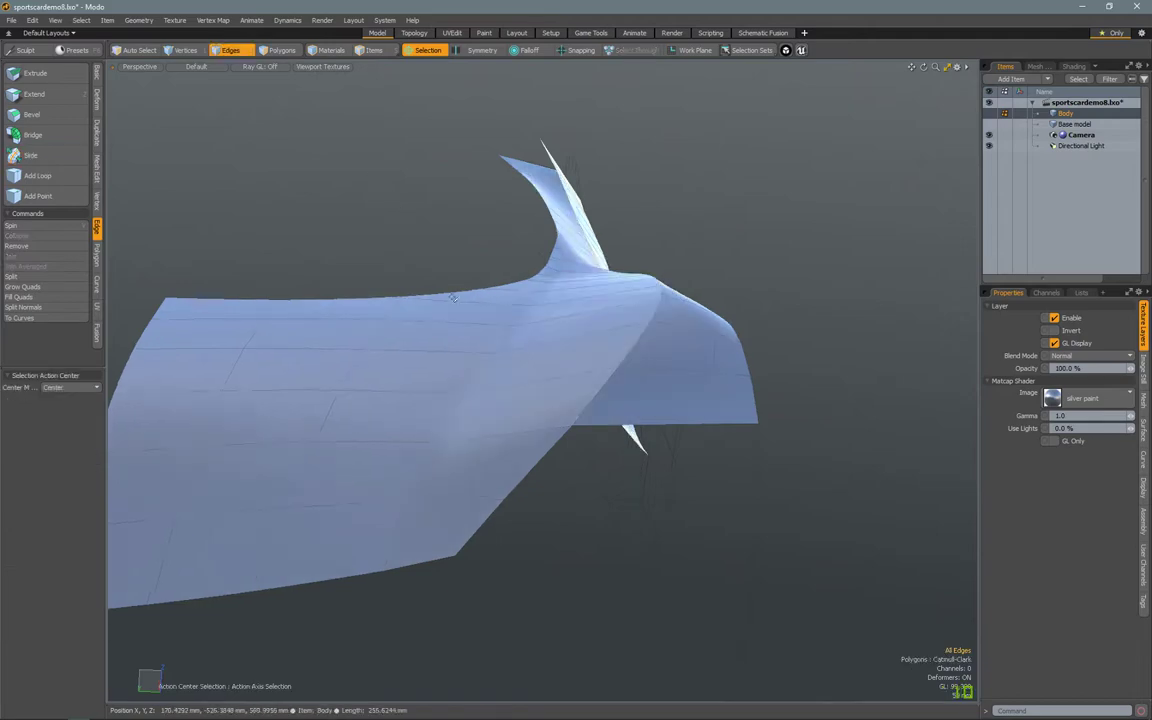
- Transform the nine upper boundary edges behind the hood in the Back and Right views, undoing the last change
{"action": "key", "text": "Tab"}
{"action": "left_click_drag", "start_coordinate": [480, 520], "coordinate": [660, 395], "text": "alt"}
{"action": "key", "text": "Tab"}
{"action": "left_click", "coordinate": [660, 398]}
{"action": "key", "text": "y"}
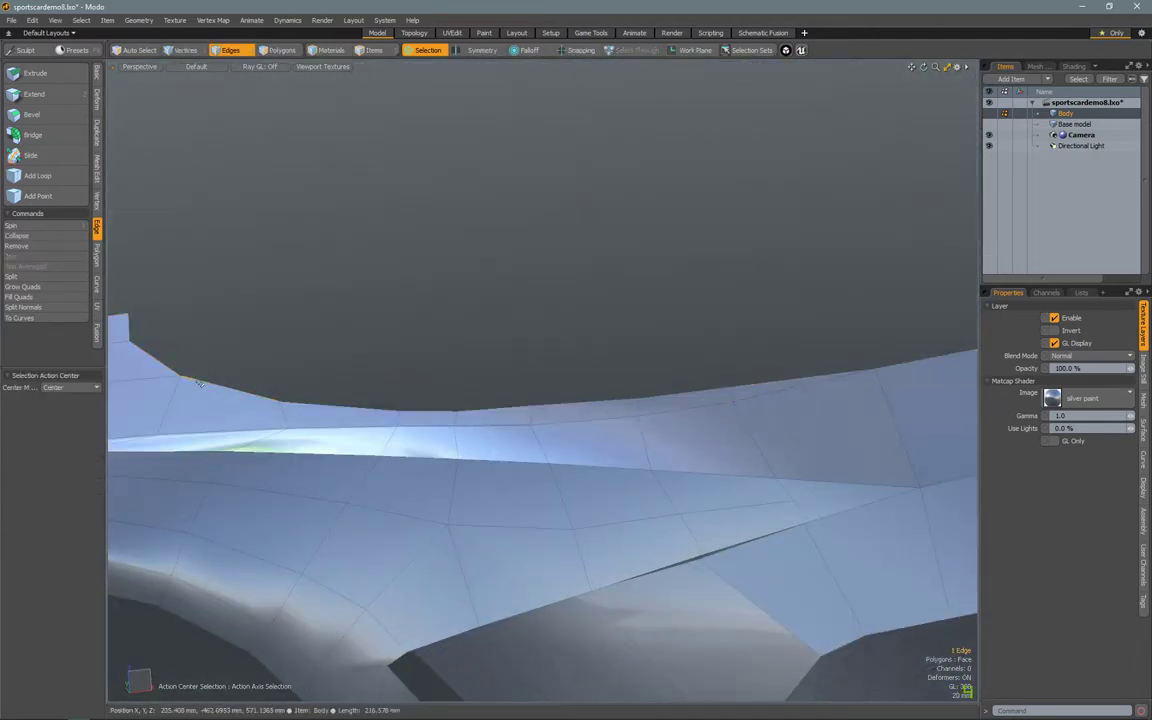
{"action": "key", "text": "ctrl+space"}
{"action": "left_click", "coordinate": [329, 368]}
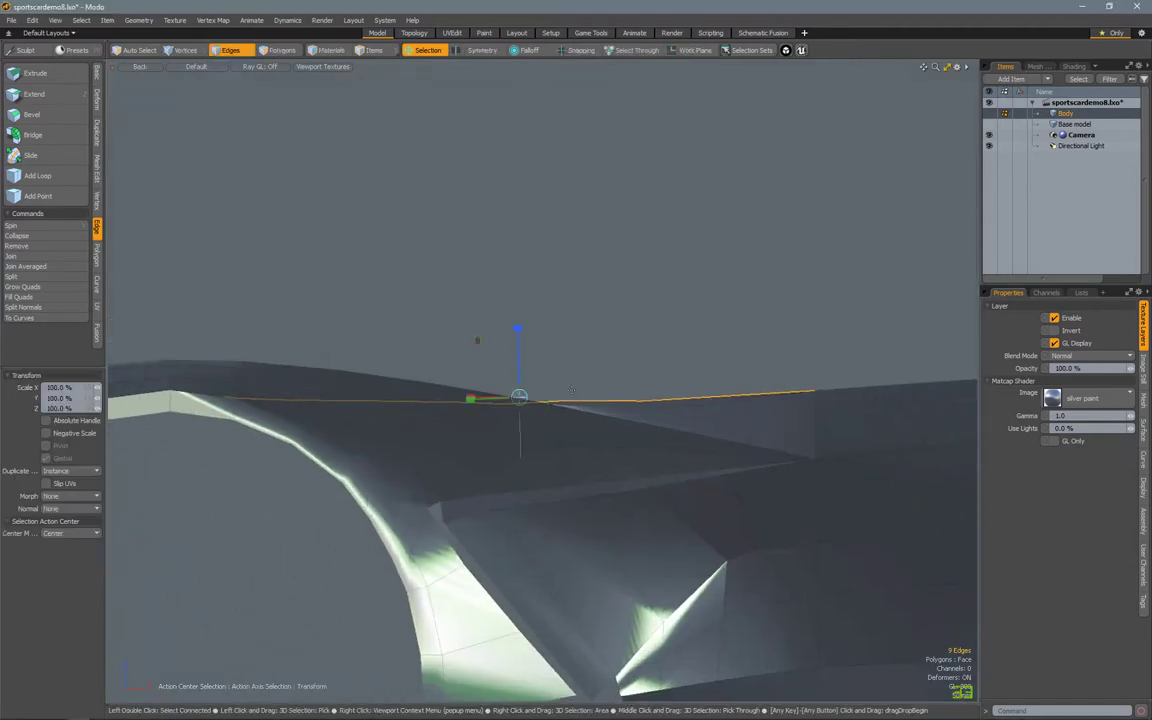
{"action": "key", "text": "ctrl+space"}
{"action": "left_click", "coordinate": [656, 342]}
{"action": "key", "text": "space"}
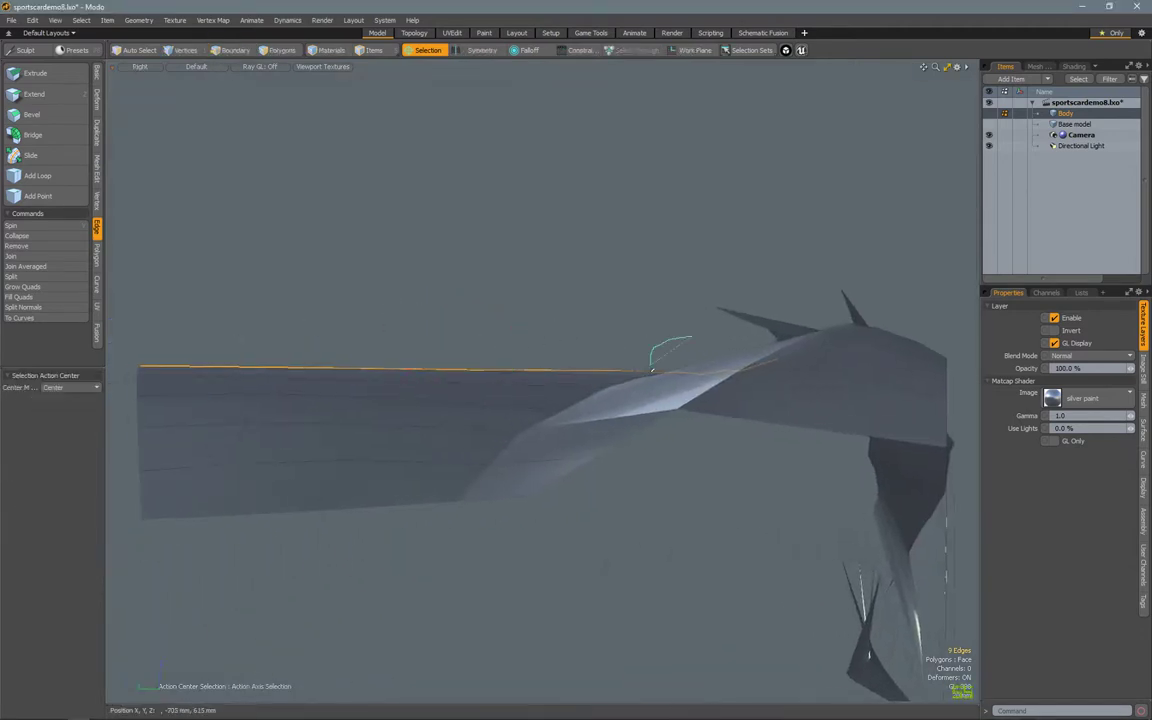
{"action": "left_click_drag", "start_coordinate": [414, 304], "coordinate": [507, 422], "text": "alt"}
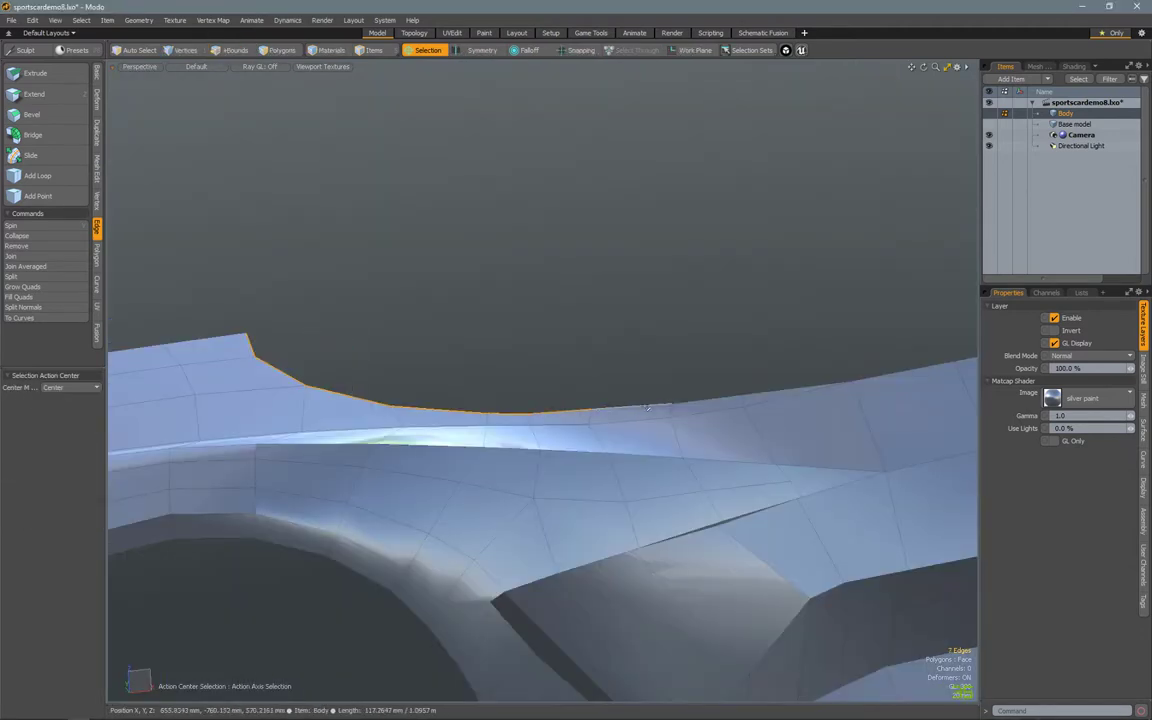
{"action": "key", "text": "ctrl+z"}
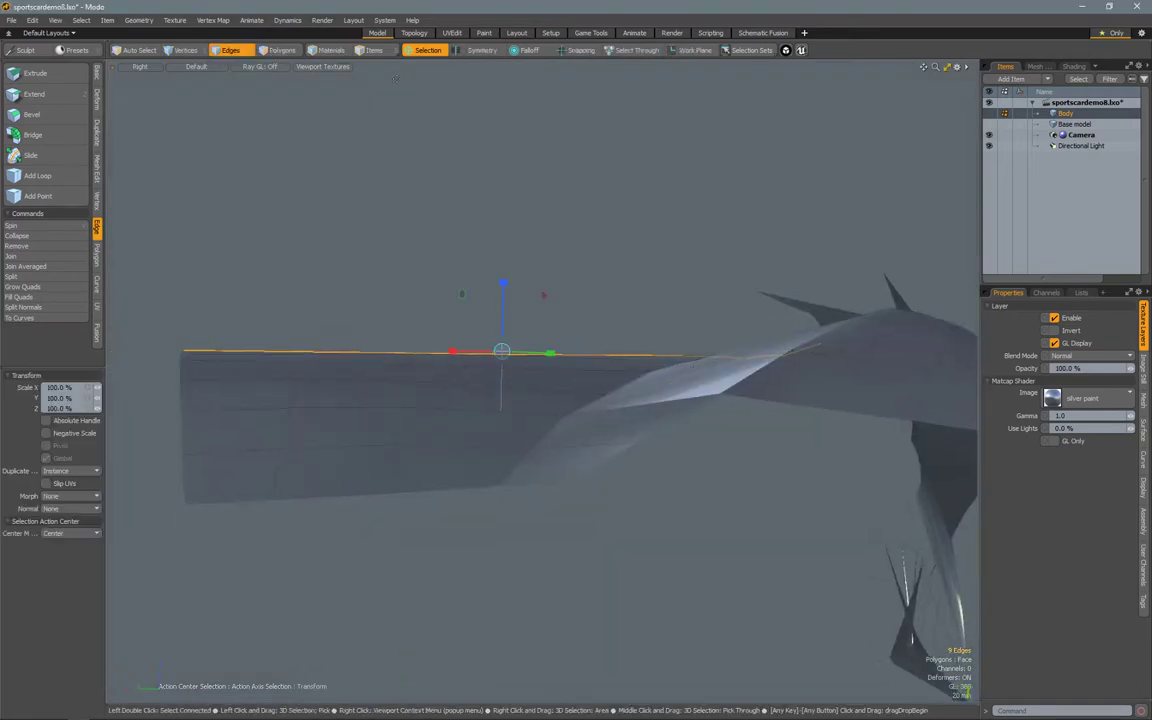
- Reset the Action Center to none and select the seven vertices along the hood's centre-line edge
{"action": "left_click", "coordinate": [428, 50]}
{"action": "left_click", "coordinate": [396, 68]}
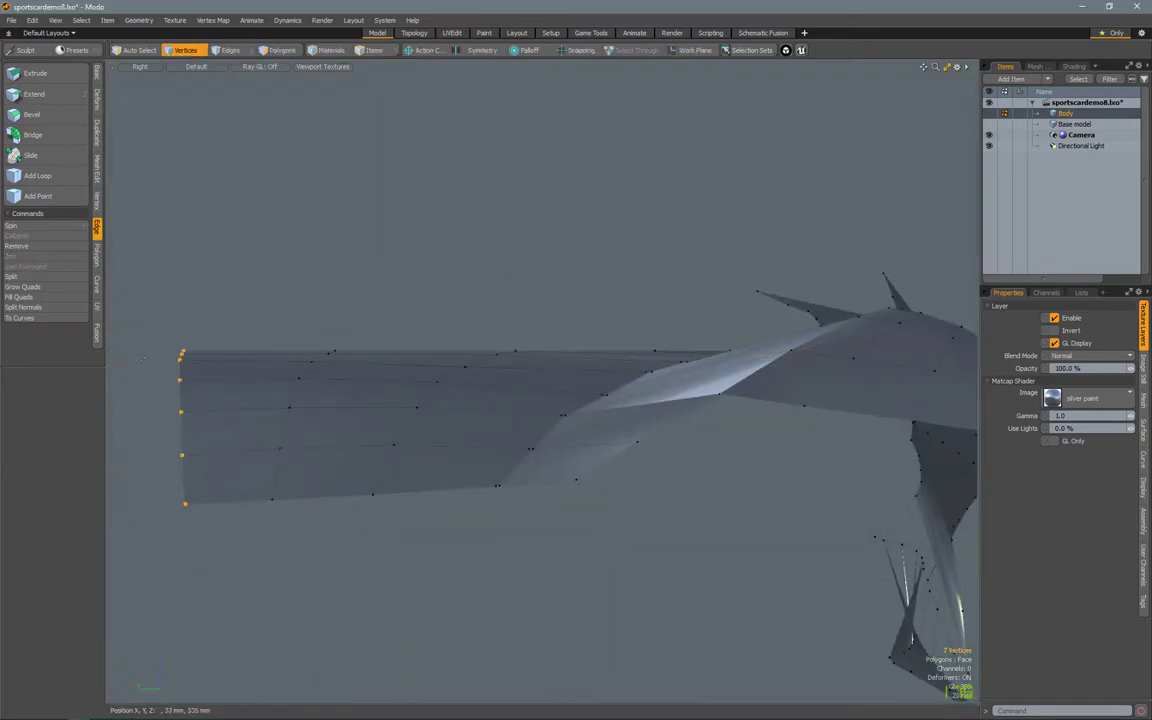
{"action": "mouse_move", "coordinate": [640, 420]}
{"action": "left_mouse_down", "text": "alt"}
{"action": "mouse_move", "coordinate": [707, 447]}
{"action": "mouse_move", "coordinate": [650, 400]}
{"action": "left_mouse_up", "text": "alt"}
{"action": "left_click_drag", "start_coordinate": [525, 348], "coordinate": [709, 282], "text": "alt"}
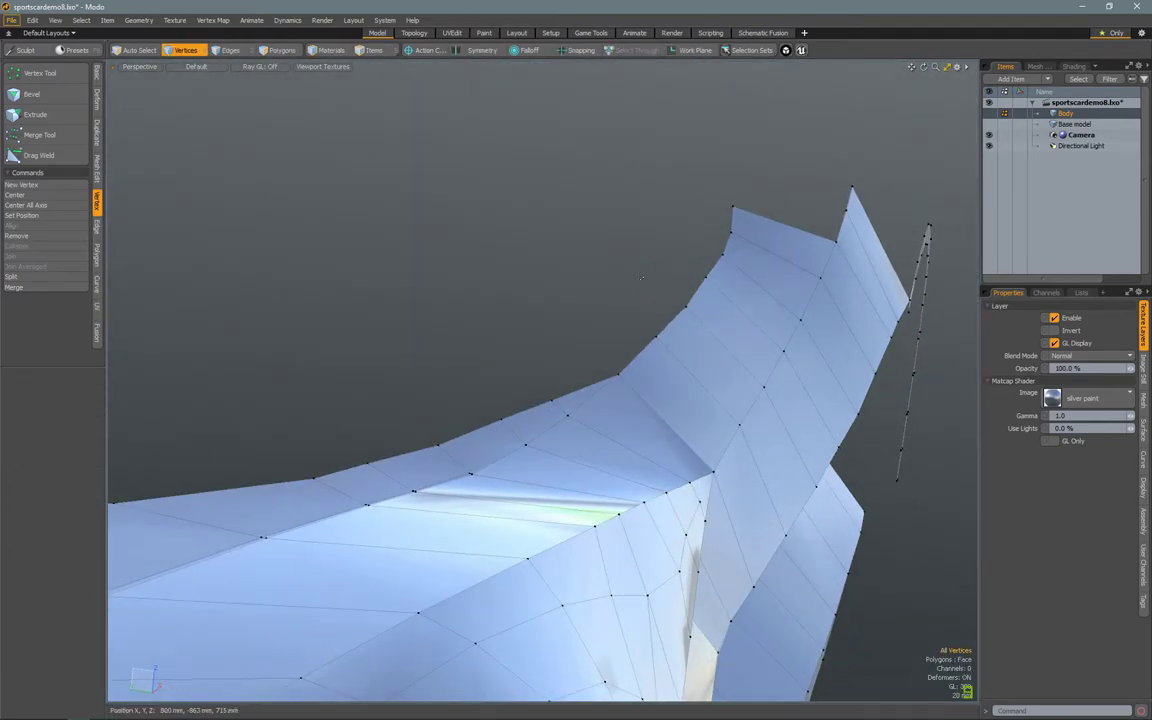
- Cut an edge with Edge Slice through the panel toward the inner corner where the hood side meets the pillar
{"action": "left_click", "coordinate": [635, 321]}
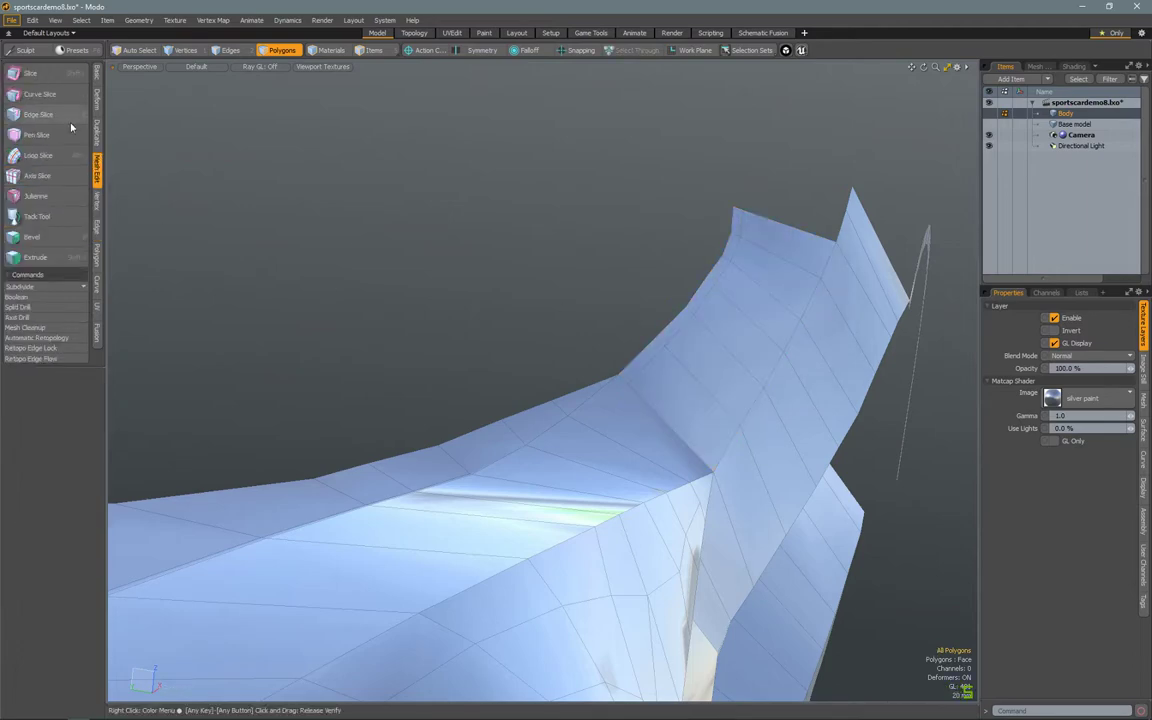
{"action": "left_click", "coordinate": [38, 114]}
{"action": "left_click_drag", "start_coordinate": [560, 420], "coordinate": [600, 395], "text": "alt"}
{"action": "key", "text": "space"}
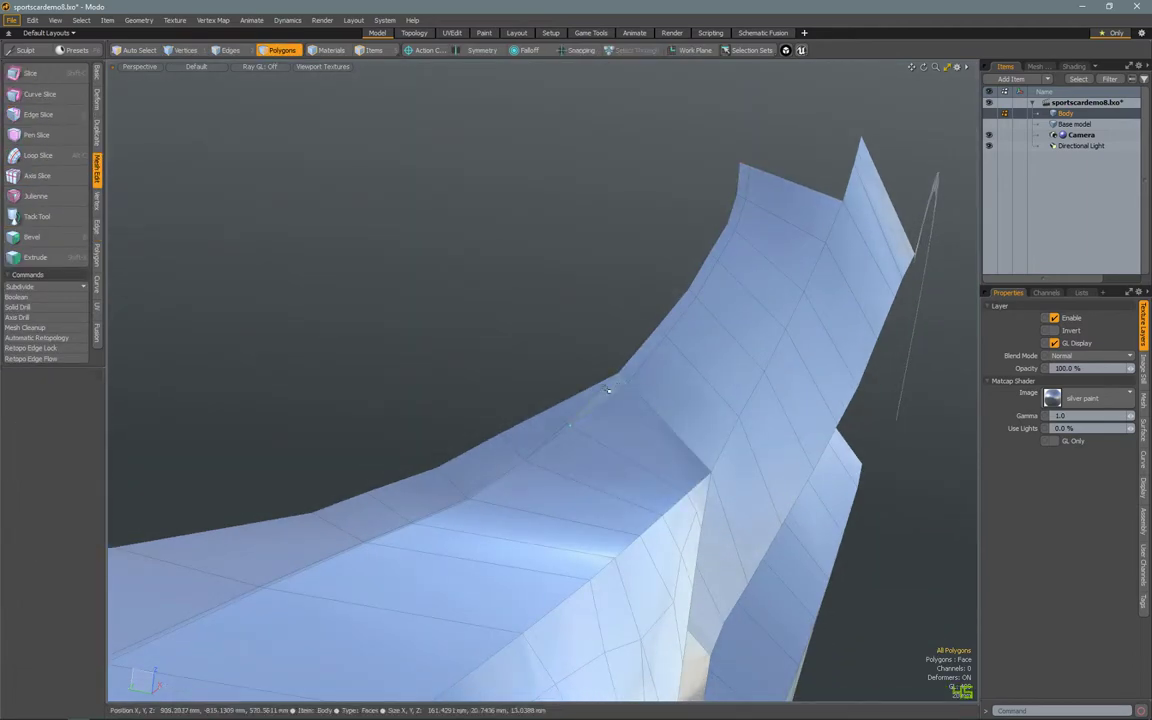
- Select the edges along the panel's upper rim behind the pillar corner and set the Action Center to Selection
{"action": "left_click_drag", "start_coordinate": [553, 432], "coordinate": [617, 396], "text": "alt"}
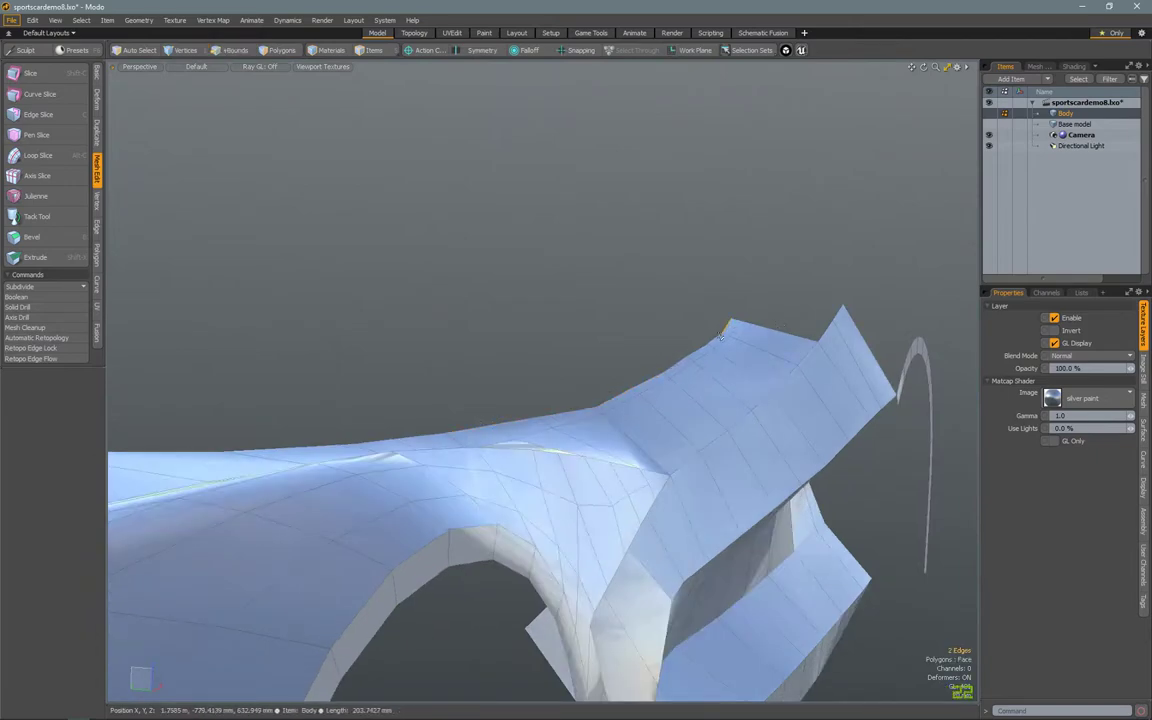
{"action": "left_click", "coordinate": [427, 50]}
{"action": "left_click", "coordinate": [400, 77]}
{"action": "left_click_drag", "start_coordinate": [620, 380], "coordinate": [556, 605], "text": "alt"}
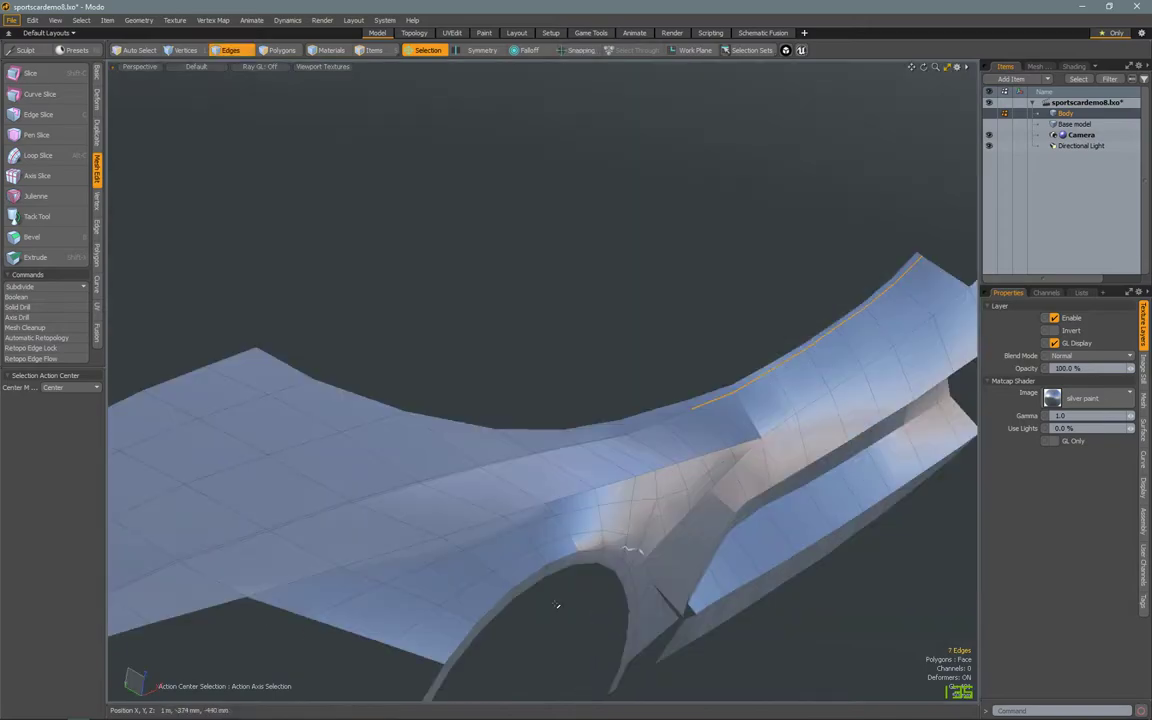
- Show the base model beneath the Body mesh in the Topology layout and use the RedWax matcap
{"action": "left_click_drag", "start_coordinate": [876, 559], "coordinate": [651, 283], "text": "alt"}
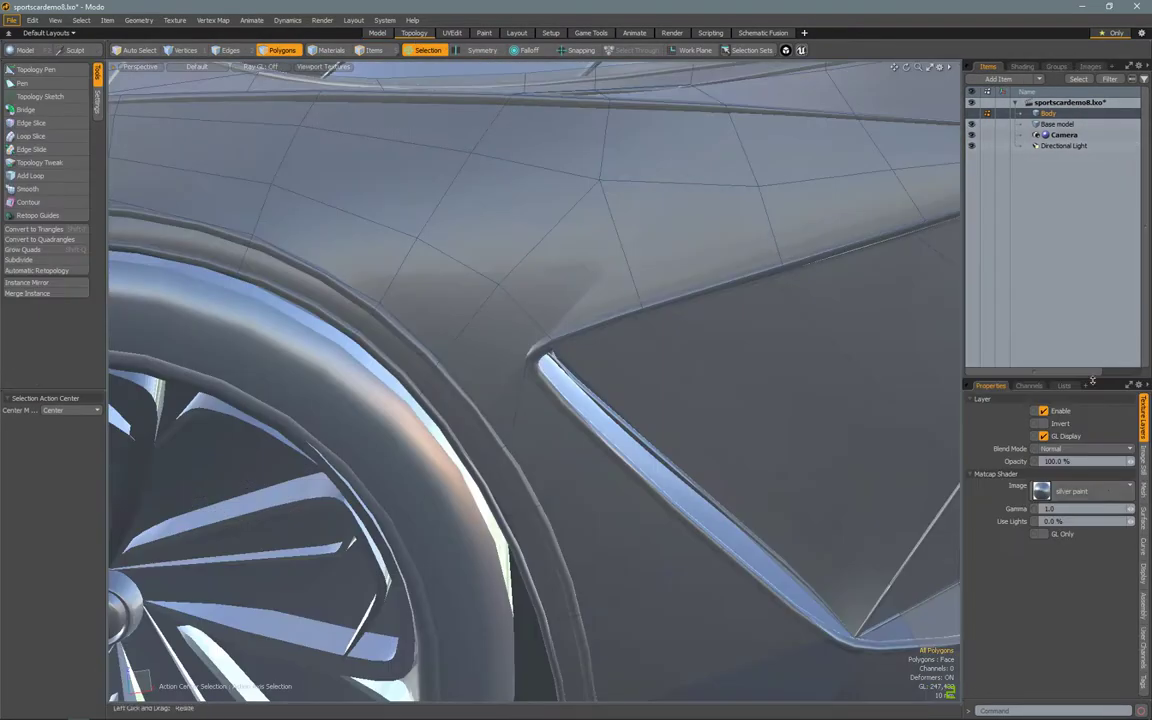
{"action": "left_click", "coordinate": [864, 416]}
{"action": "left_click_drag", "start_coordinate": [864, 416], "coordinate": [715, 287], "text": "alt"}
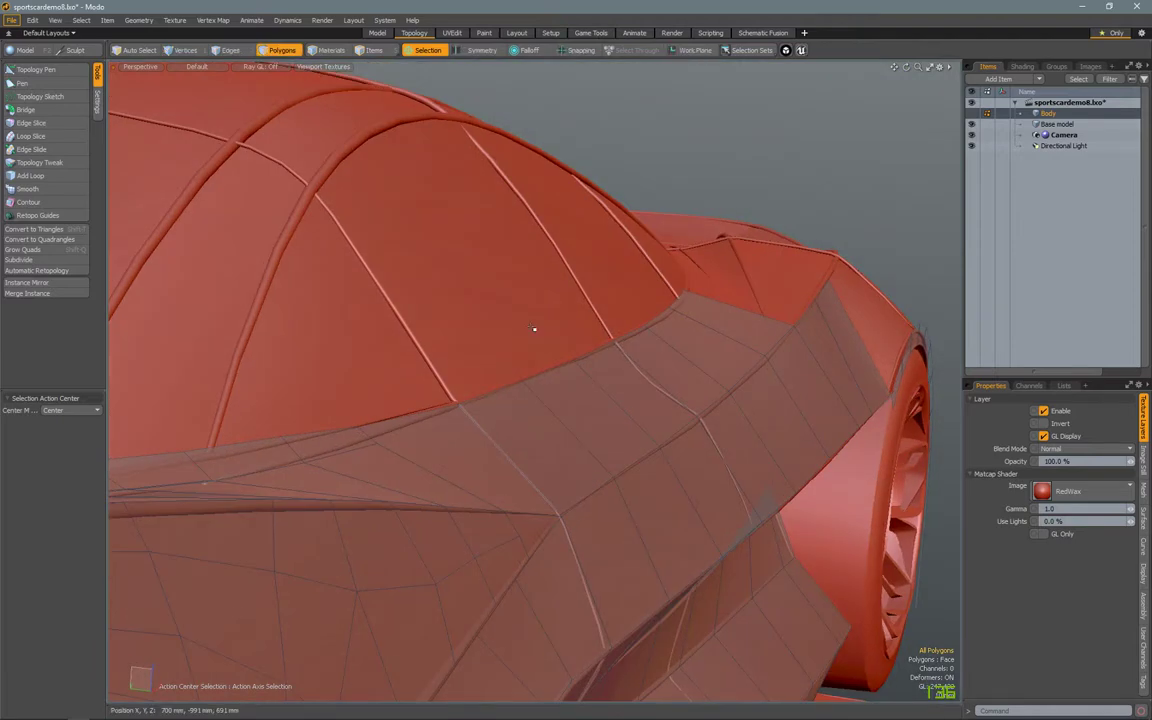
{"action": "left_click_drag", "start_coordinate": [533, 328], "coordinate": [581, 465], "text": "alt"}
- Adjust the mesh along the lower side-window rim with the Topology Pen, snapping it to the base model
{"action": "left_click", "coordinate": [34, 122]}
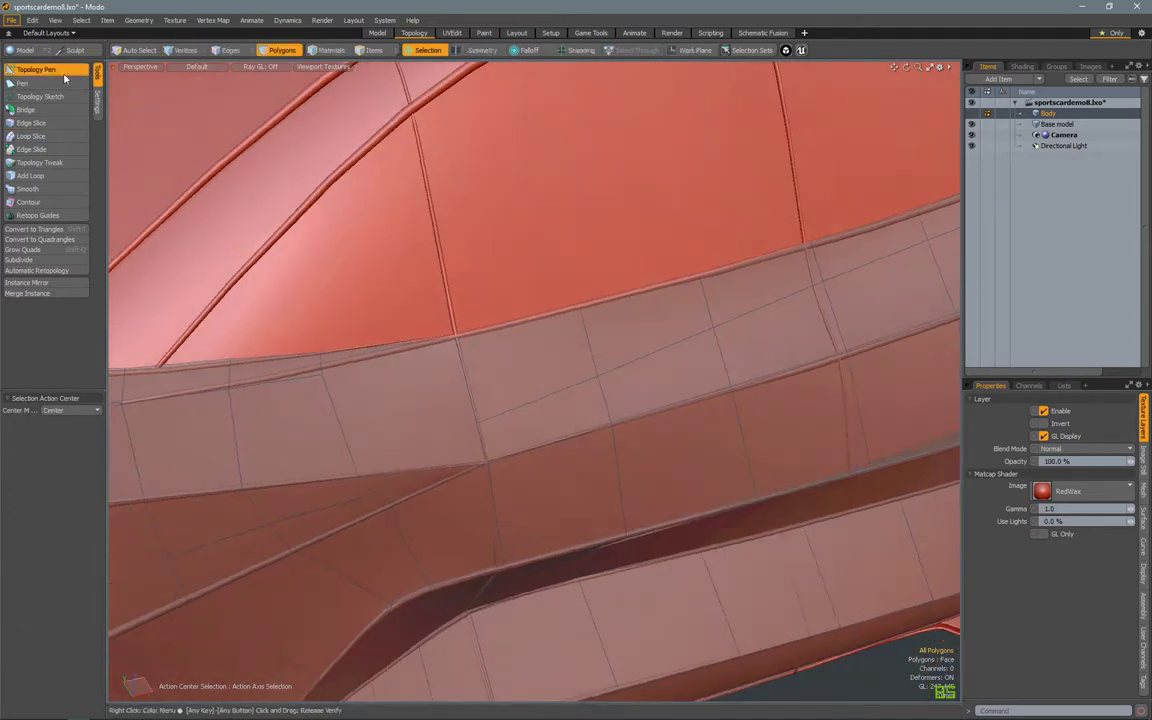
{"action": "left_click_drag", "start_coordinate": [590, 330], "coordinate": [624, 345], "text": "alt"}
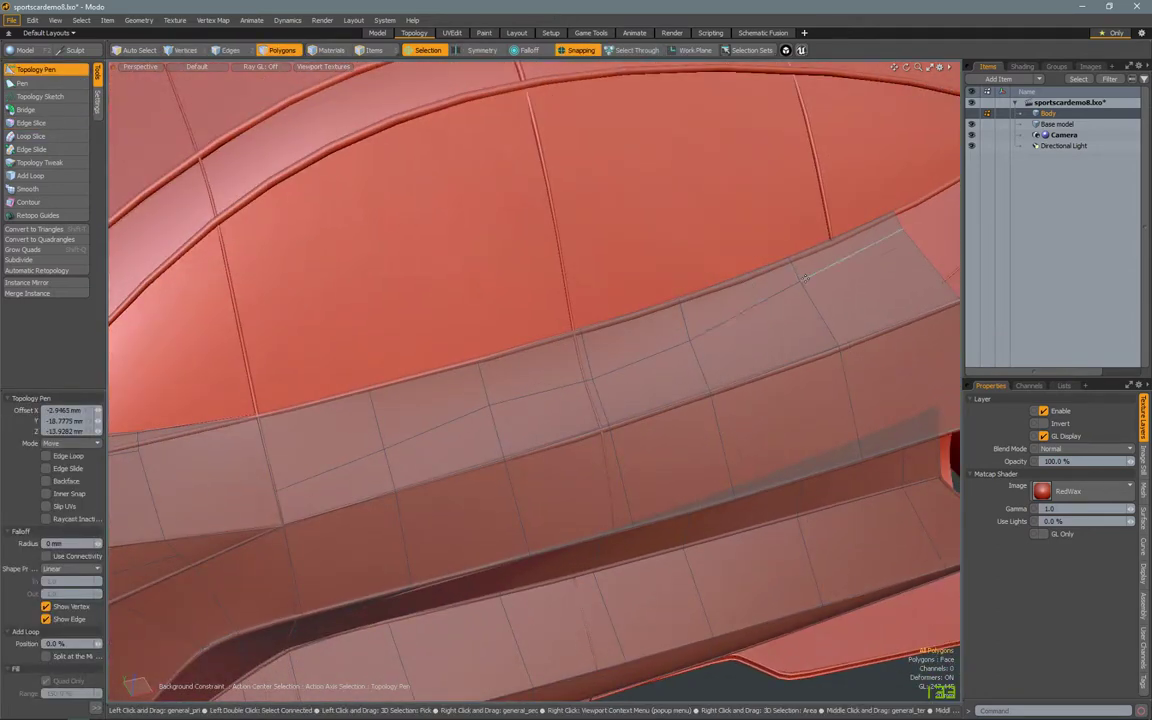
{"action": "left_click_drag", "start_coordinate": [486, 398], "coordinate": [618, 418], "text": "alt"}
{"action": "left_click_drag", "start_coordinate": [320, 467], "coordinate": [520, 400], "text": "alt"}
{"action": "key", "text": "space"}
- Return to the Model layout and select the polygon strip running lengthwise along the hood's raised fold
{"action": "scroll", "coordinate": [420, 420], "scroll_direction": "down", "scroll_amount": 5}
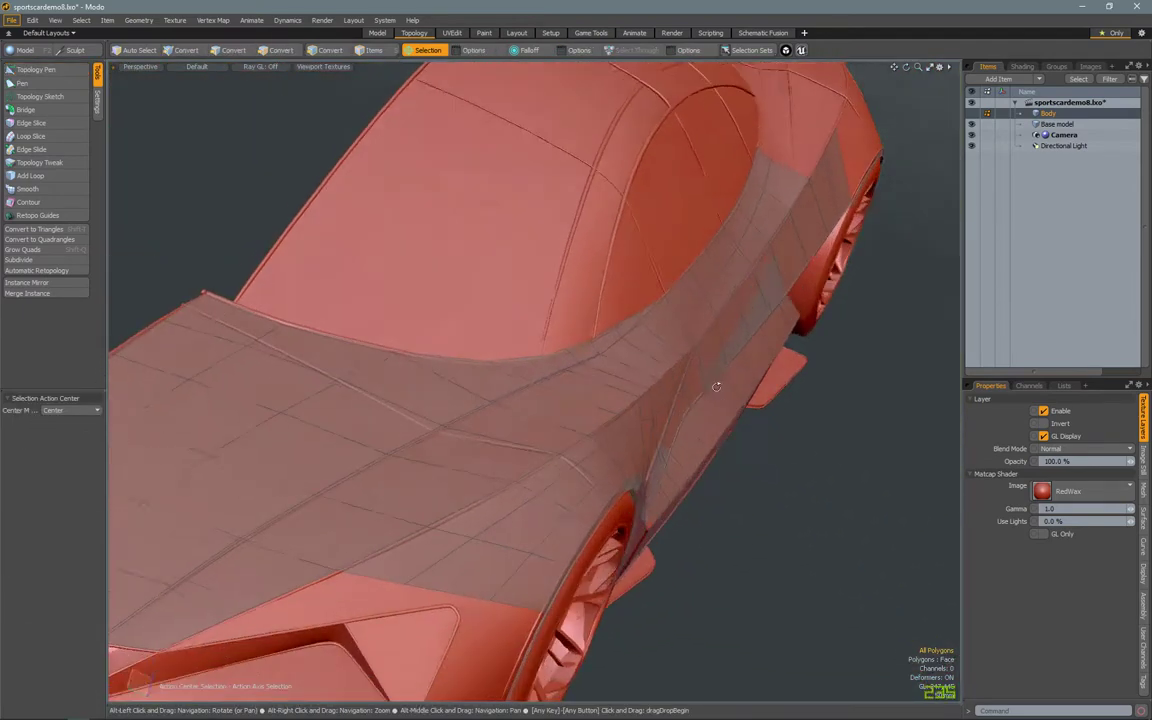
{"action": "left_click_drag", "start_coordinate": [180, 595], "coordinate": [571, 424]}
{"action": "left_click", "coordinate": [377, 33]}
{"action": "left_click_drag", "start_coordinate": [399, 504], "coordinate": [540, 390], "text": "alt"}
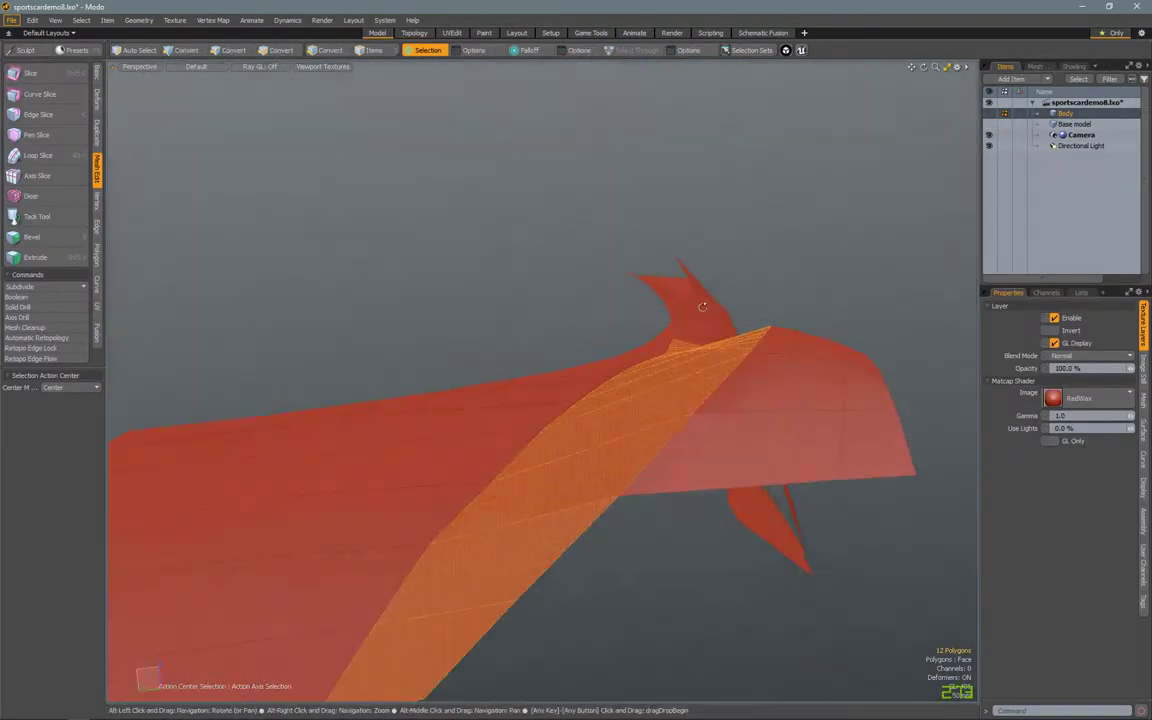
{"action": "key", "text": "alt+l"}
{"action": "left_click_drag", "start_coordinate": [682, 278], "coordinate": [556, 470], "text": "alt"}
{"action": "key", "text": "ctrl+z"}
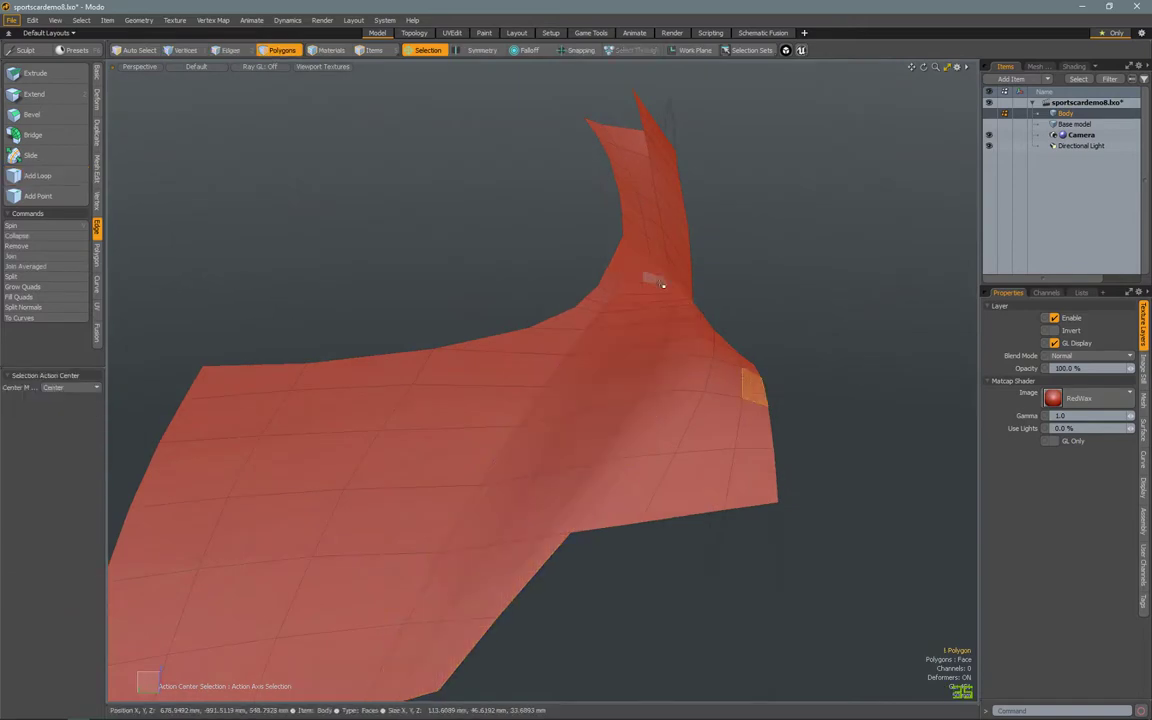
- Transform the twelve-polygon hood strip with an Ease-In linear falloff, resetting the Action Center to none and dropping the falloff
{"action": "key", "text": "ctrl+Down"}
{"action": "left_click", "coordinate": [529, 50]}
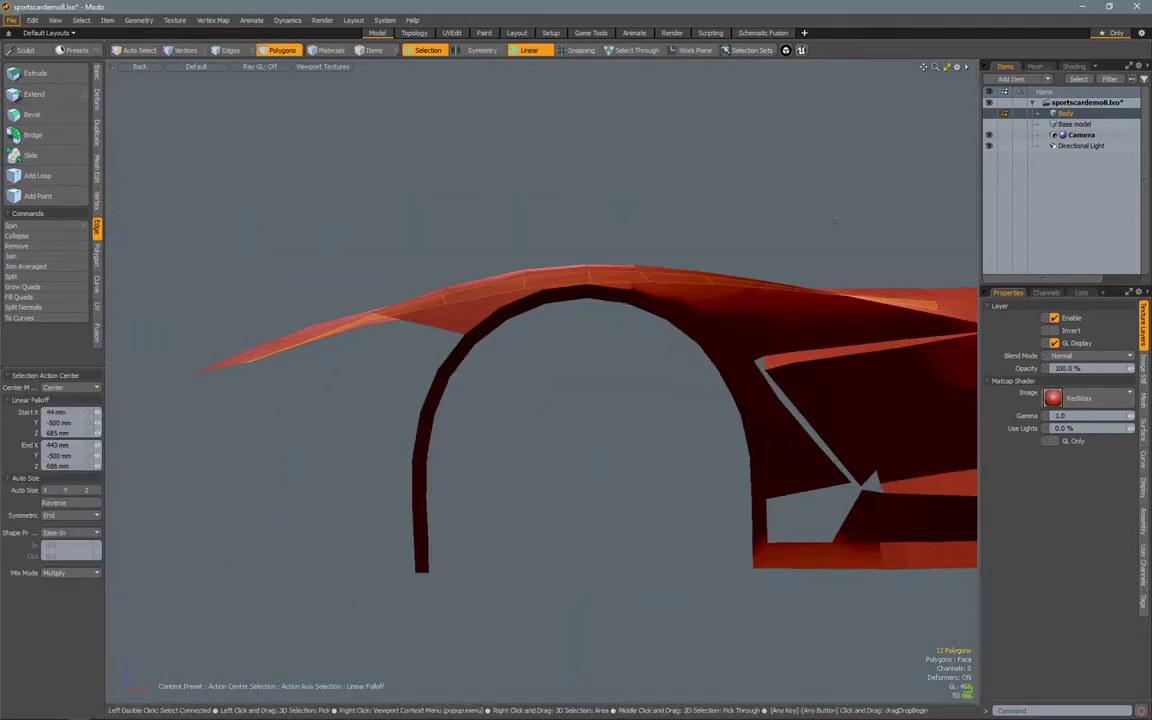
{"action": "key", "text": "ctrl+Down"}
{"action": "left_click", "coordinate": [427, 50]}
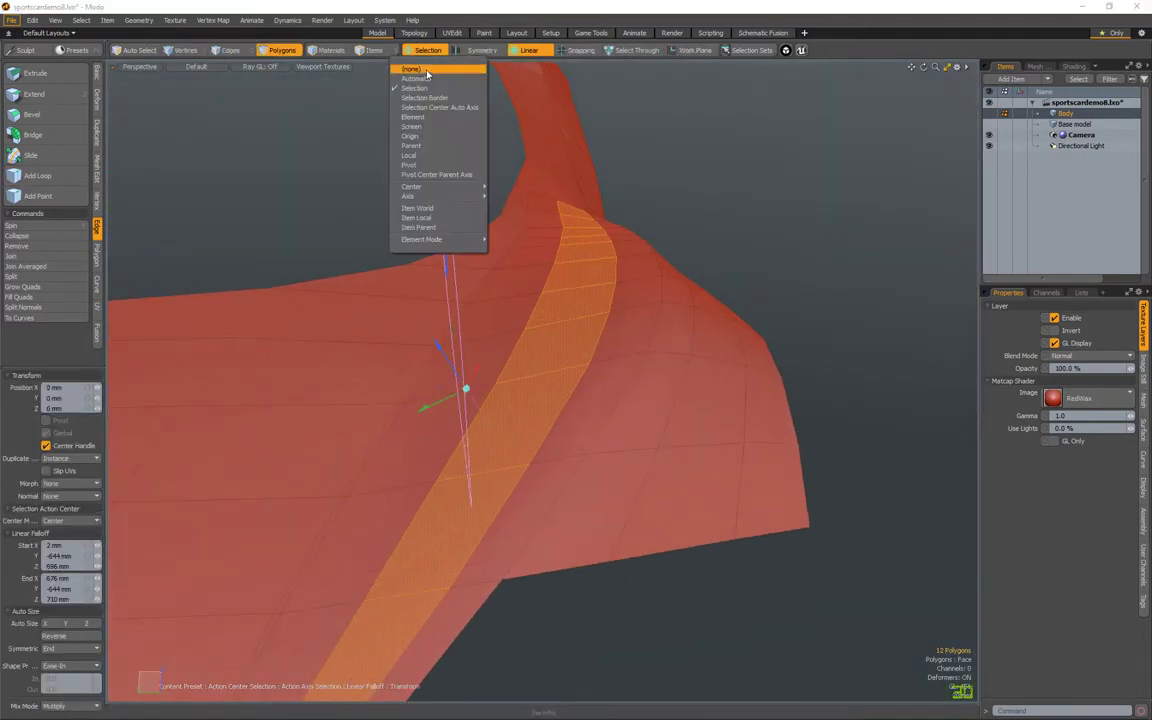
{"action": "left_click", "coordinate": [430, 100]}
{"action": "key", "text": "w"}
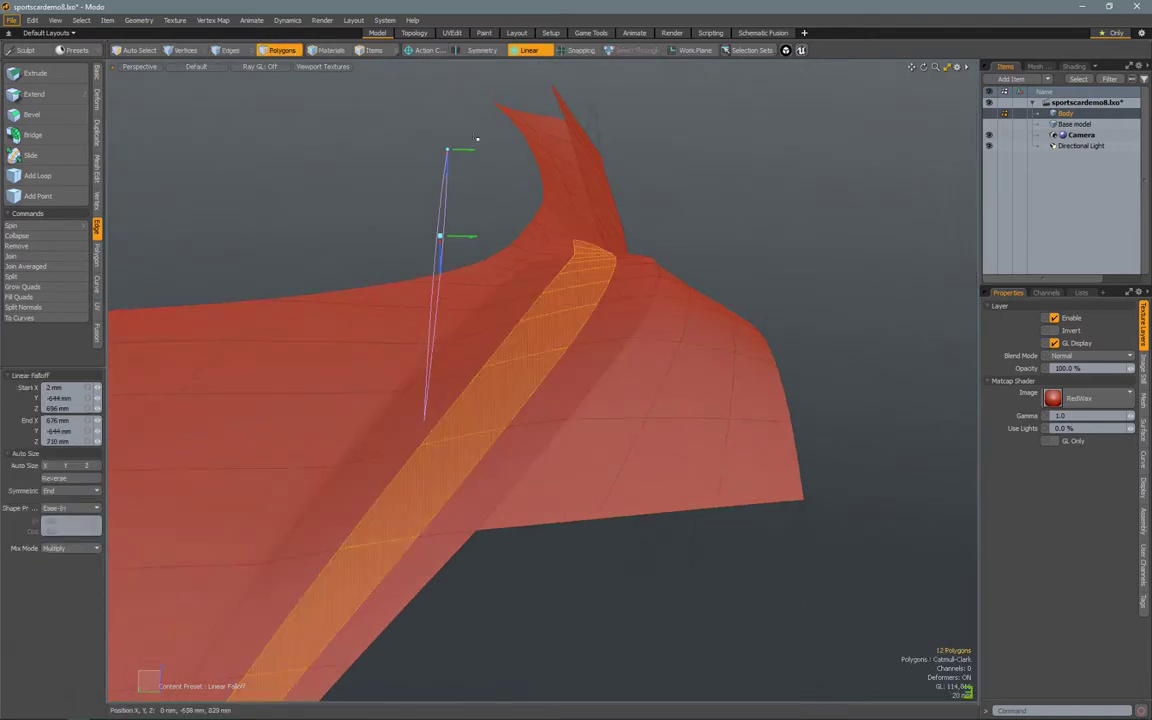
{"action": "left_click", "coordinate": [784, 230]}
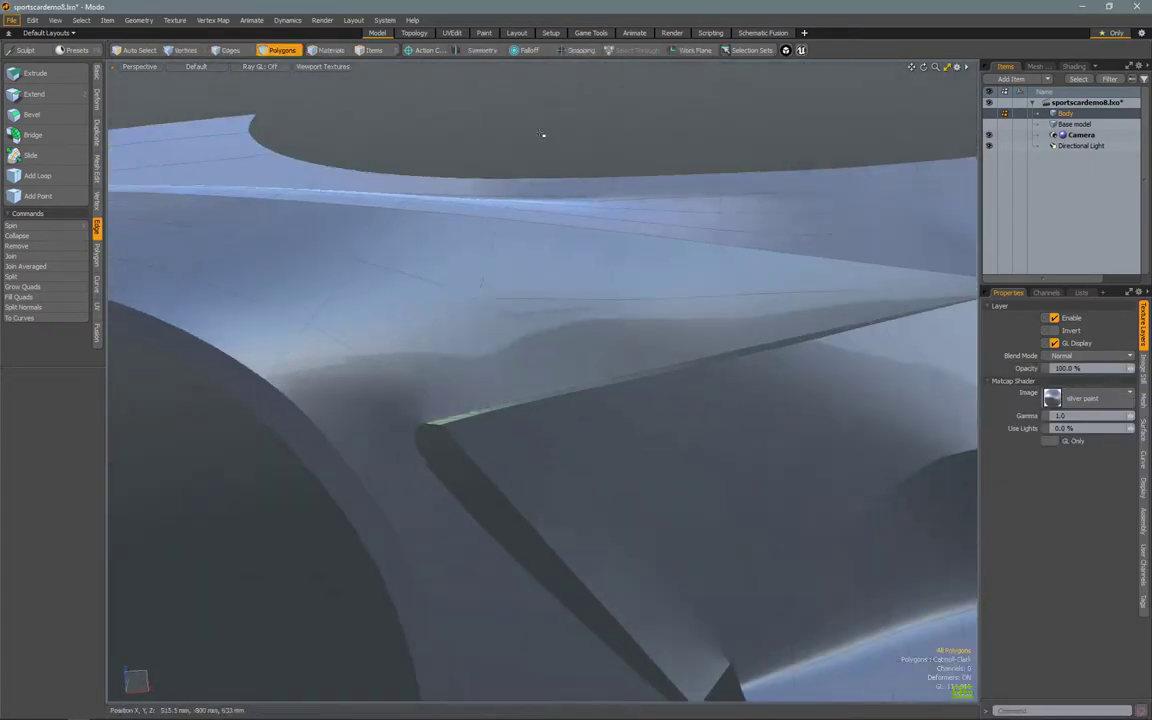
- Select the lengthwise edge row on the fender side and transform it in the Top view with an Ease-In linear falloff
{"action": "left_click_drag", "start_coordinate": [542, 135], "coordinate": [504, 361], "text": "alt"}
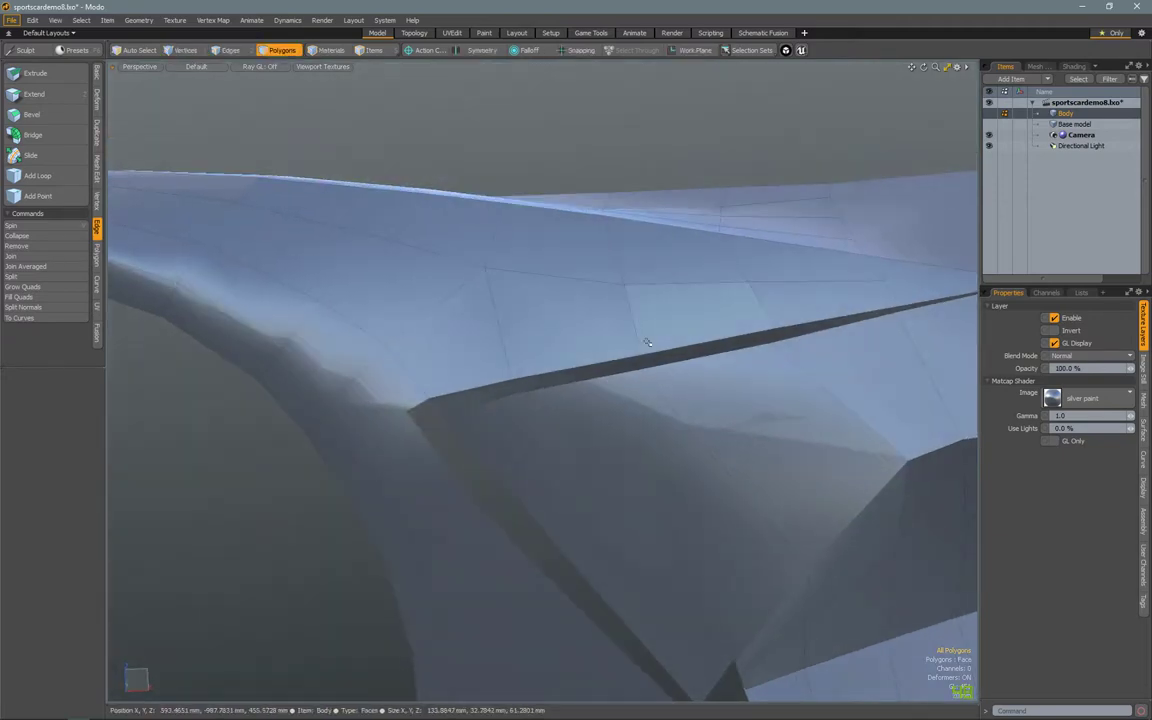
{"action": "left_click_drag", "start_coordinate": [647, 342], "coordinate": [547, 411], "text": "alt"}
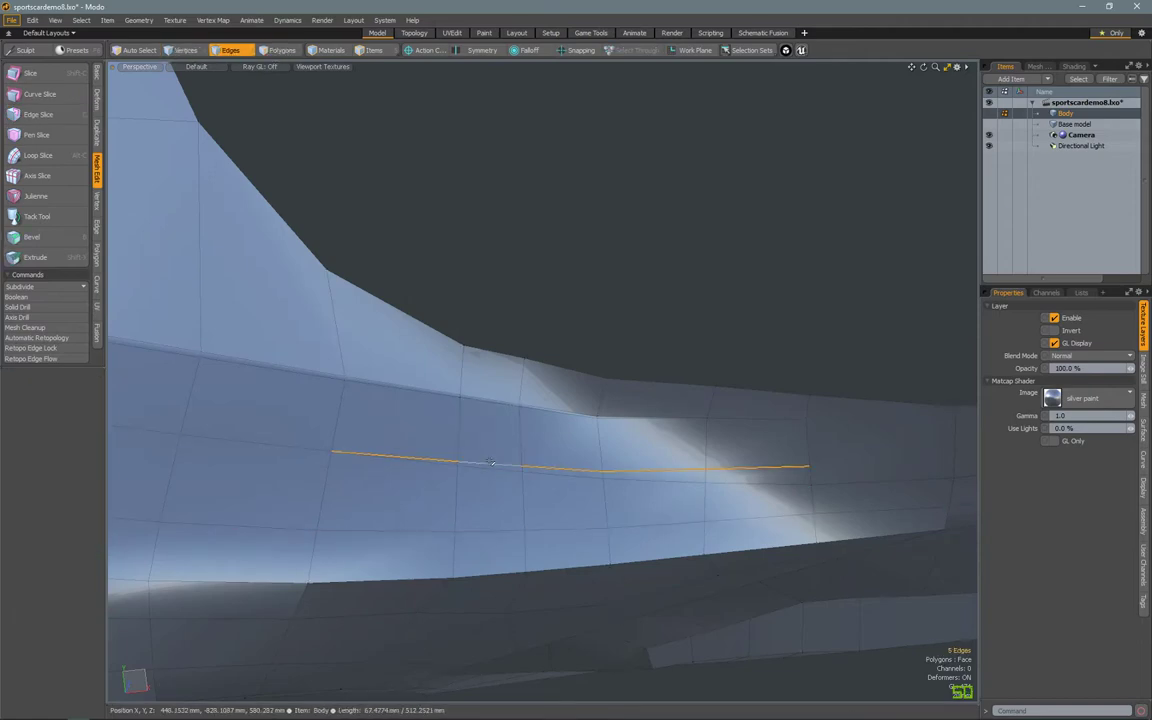
{"action": "left_click_drag", "start_coordinate": [491, 462], "coordinate": [425, 320], "text": "alt"}
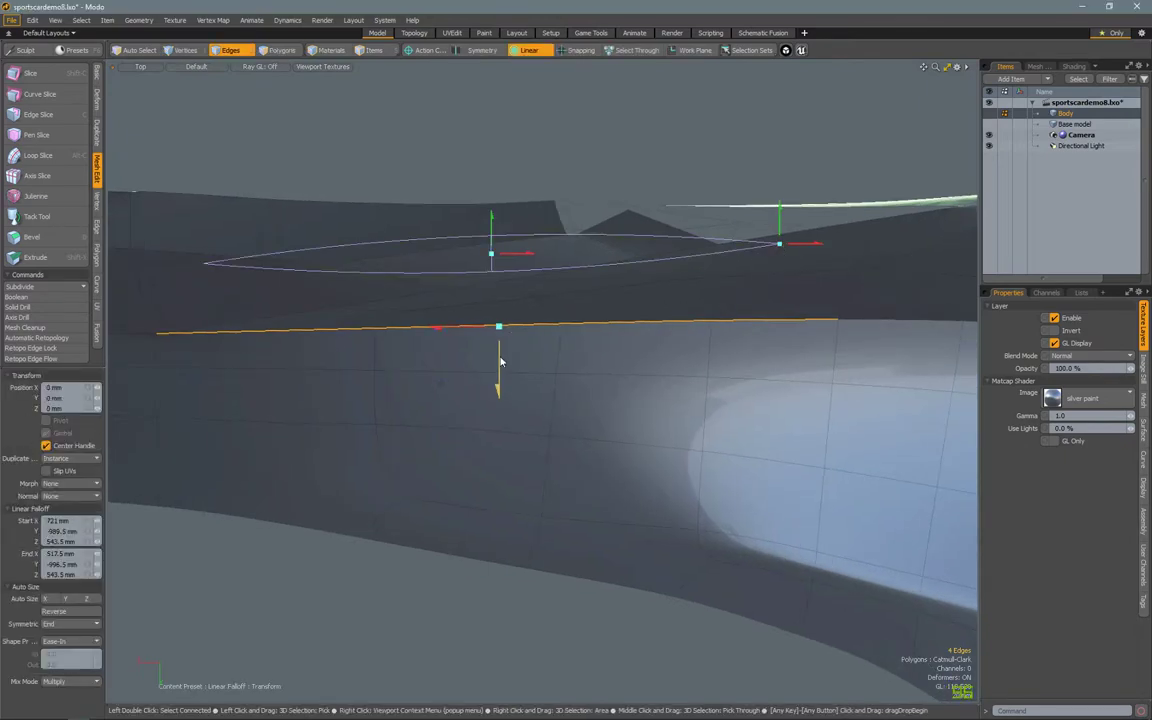
{"action": "key", "text": "ctrl+space"}
{"action": "left_click", "coordinate": [658, 219]}
{"action": "left_click_drag", "start_coordinate": [578, 386], "coordinate": [512, 418], "text": "alt"}
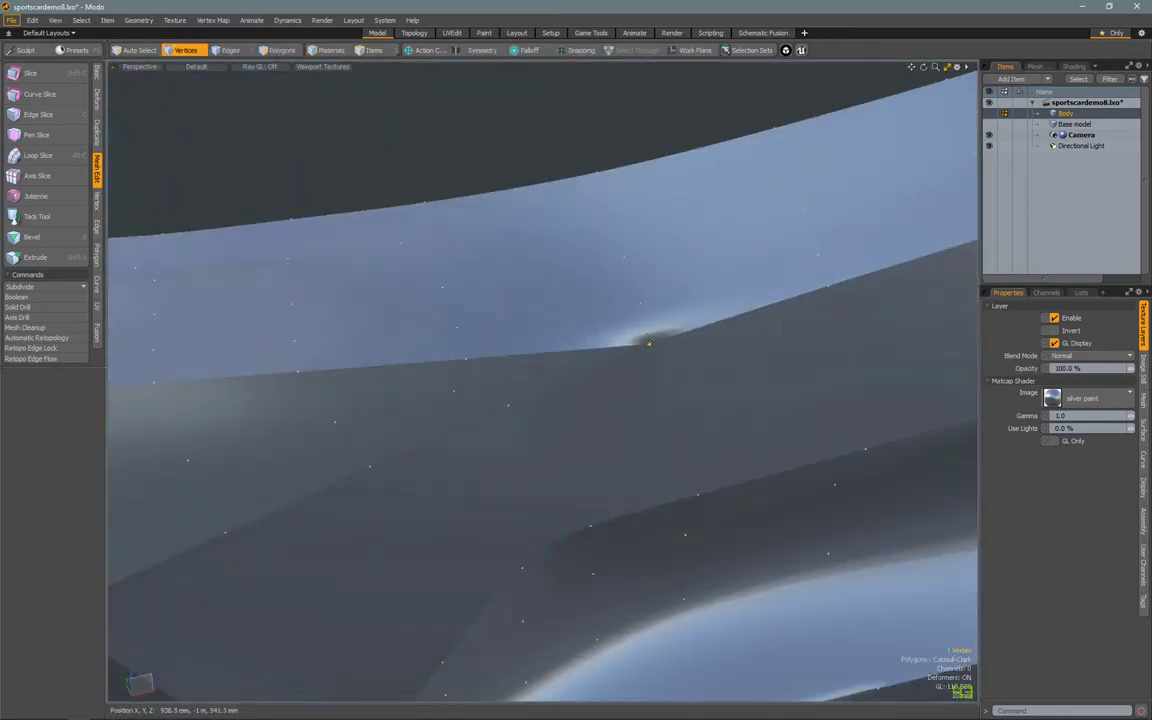
- Select the row of four edges along the side panel behind the crease corner in the Back view
{"action": "left_click_drag", "start_coordinate": [700, 400], "coordinate": [545, 383], "text": "alt"}
{"action": "left_click", "coordinate": [416, 52]}
{"action": "left_click", "coordinate": [465, 404]}
{"action": "left_click", "coordinate": [490, 403], "text": "shift"}
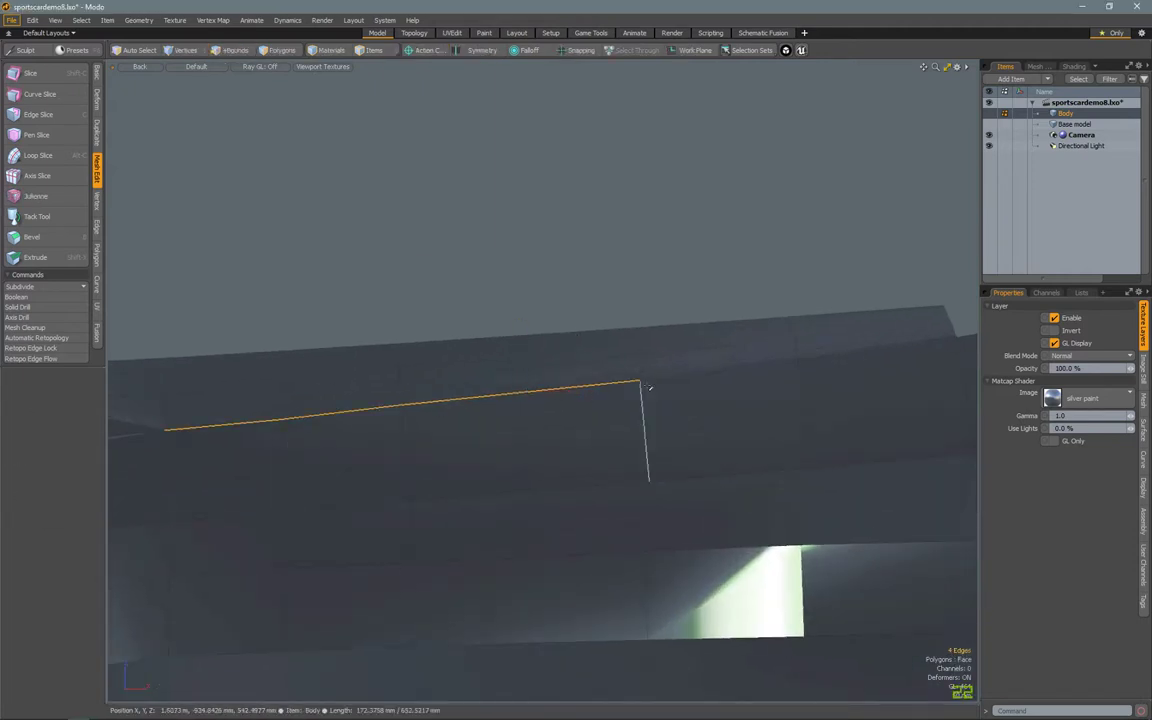
{"action": "left_click_drag", "start_coordinate": [482, 388], "coordinate": [508, 425], "text": "alt"}
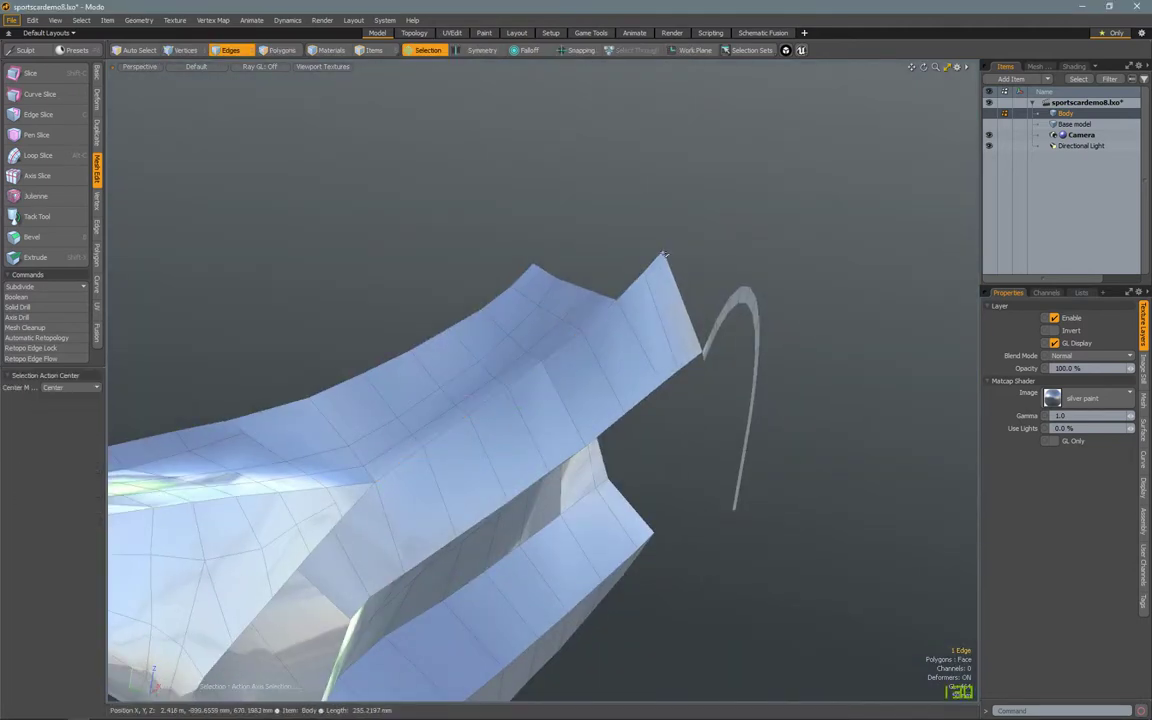
- Select the six-edge row above the shoulder crease for adjustment in the Back view and set its falloff
{"action": "key", "text": "Tab"}
{"action": "left_click_drag", "start_coordinate": [664, 254], "coordinate": [388, 460], "text": "alt"}
{"action": "left_click_drag", "start_coordinate": [424, 421], "coordinate": [521, 352], "text": "alt"}
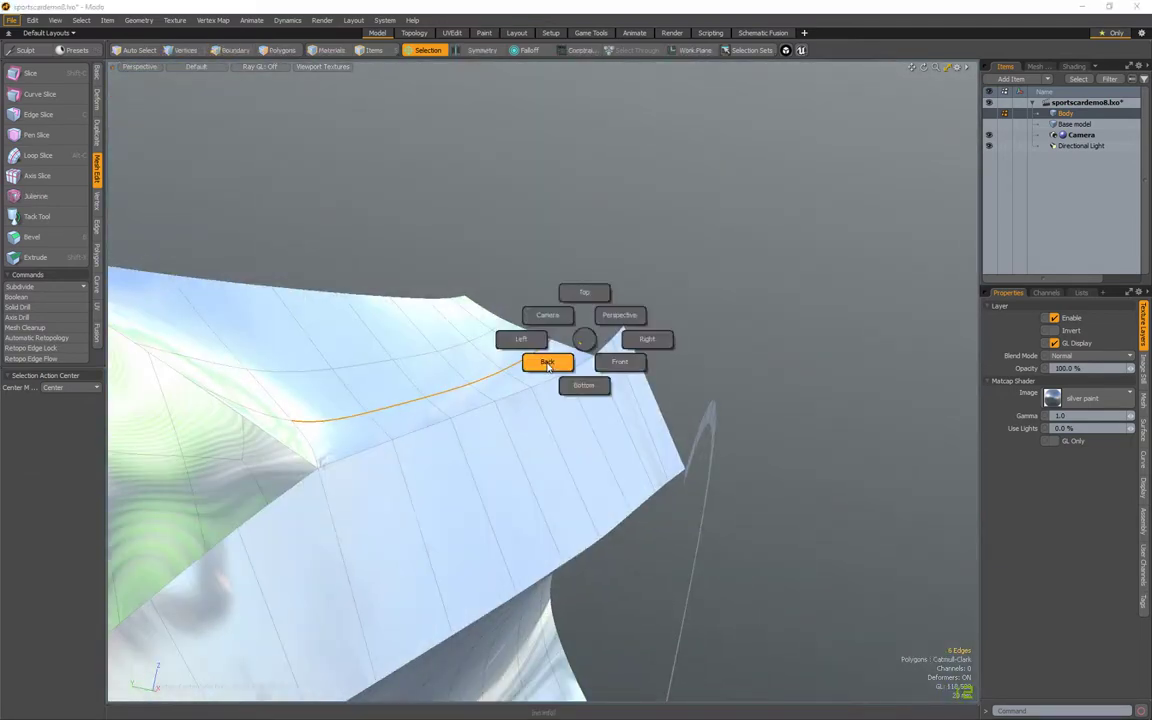
{"action": "left_click", "coordinate": [547, 366]}
{"action": "left_click", "coordinate": [525, 50]}
{"action": "left_click", "coordinate": [510, 66]}
{"action": "left_click_drag", "start_coordinate": [640, 380], "coordinate": [478, 510], "text": "alt"}
- Select the shoulder crease edges and move them -5 mm in Y with an Ease-Out linear falloff
{"action": "key", "text": "3"}
{"action": "key", "text": "2"}
{"action": "left_click", "coordinate": [478, 510]}
{"action": "double_click", "coordinate": [478, 510]}
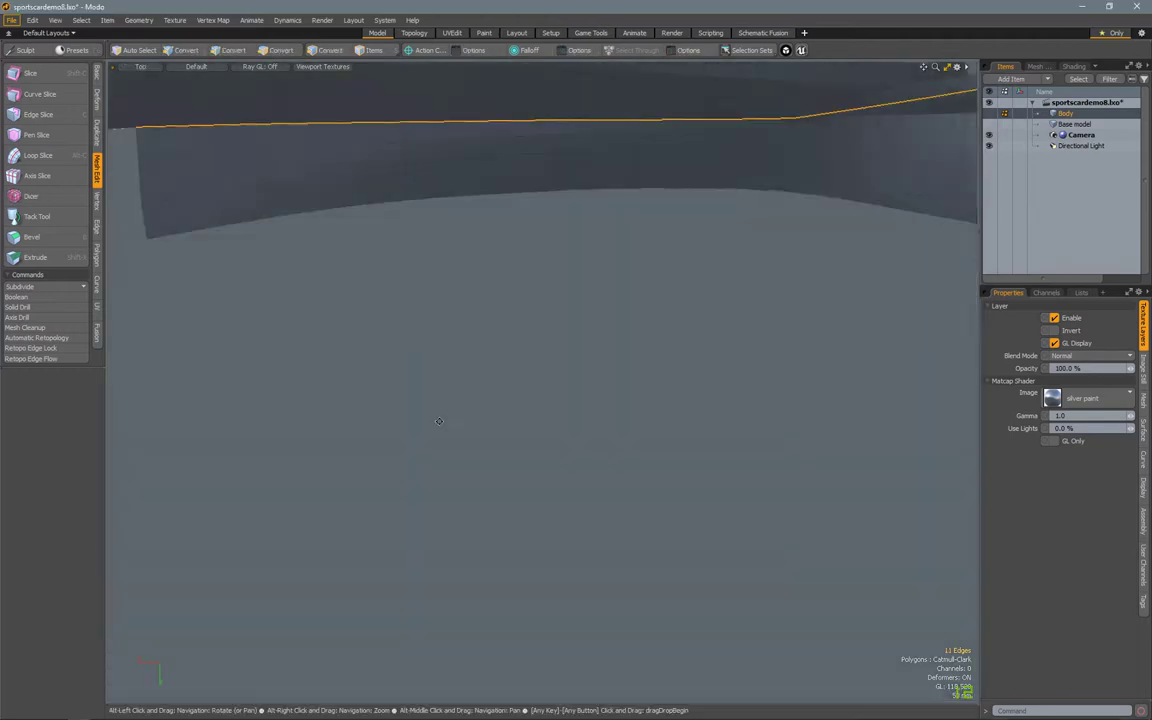
{"action": "left_click", "coordinate": [524, 50]}
{"action": "left_click", "coordinate": [518, 77]}
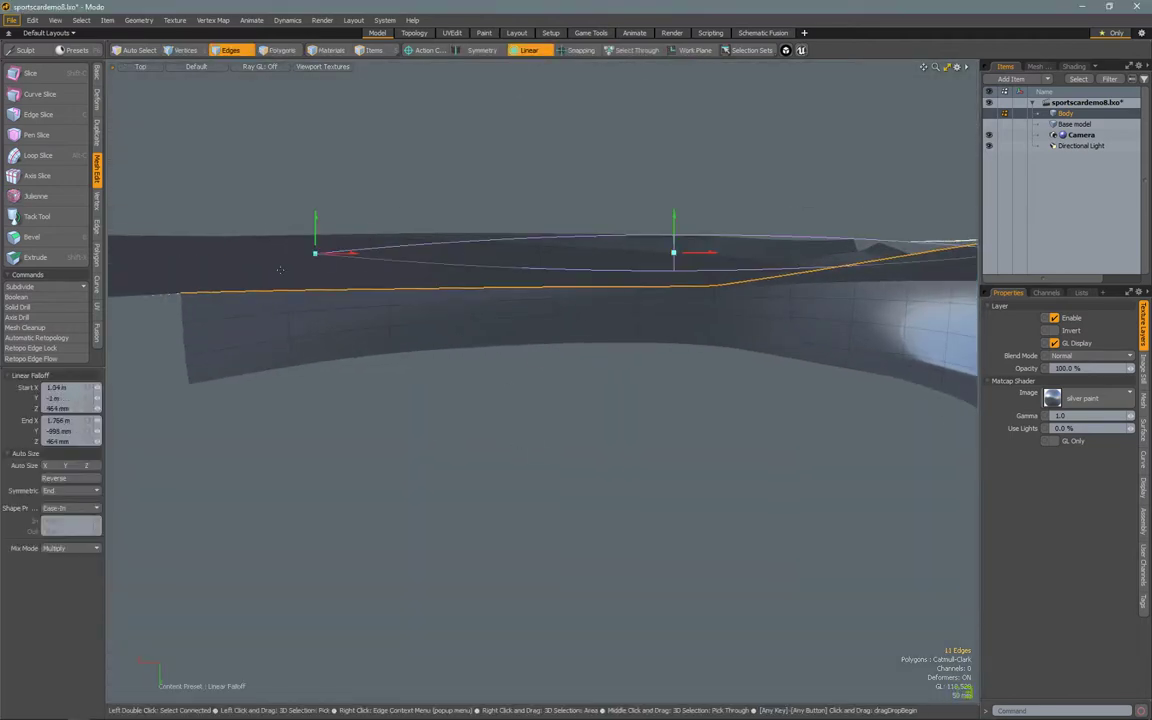
{"action": "left_click_drag", "start_coordinate": [667, 415], "coordinate": [531, 508], "text": "alt"}
{"action": "left_click", "coordinate": [566, 468]}
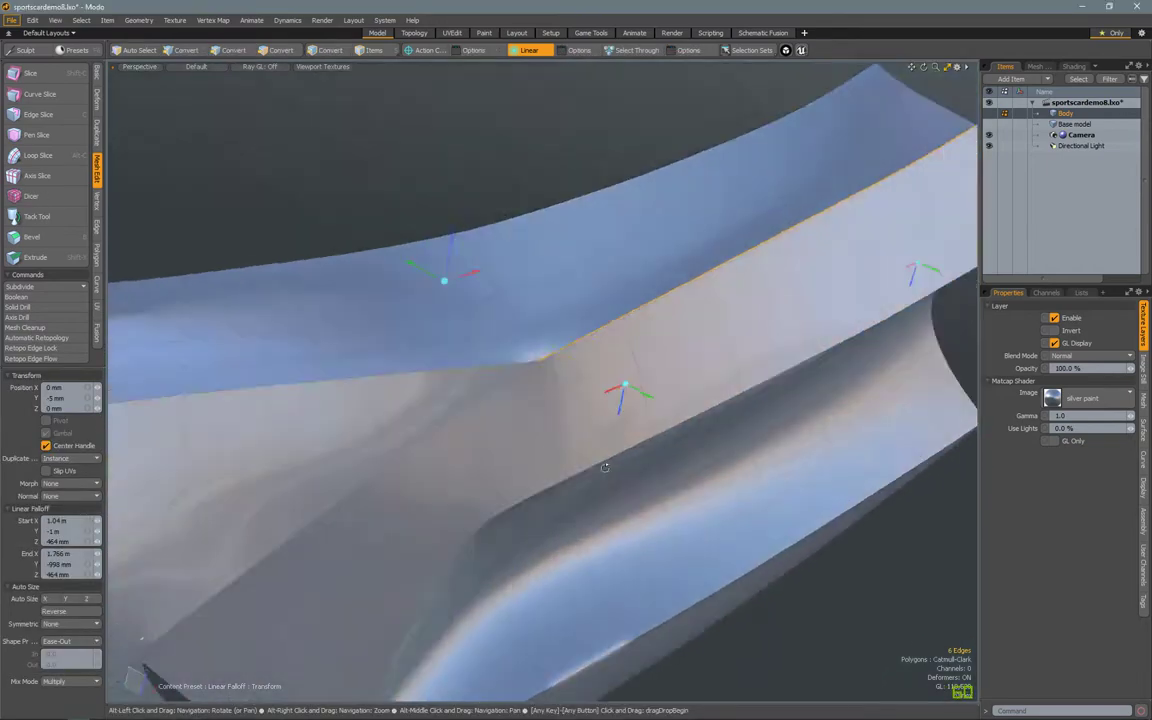
- Nudge vertices around the shoulder crease corner, moving the corner vertex -500 um in Y and 2.5 mm in Z
{"action": "key", "text": "Tab"}
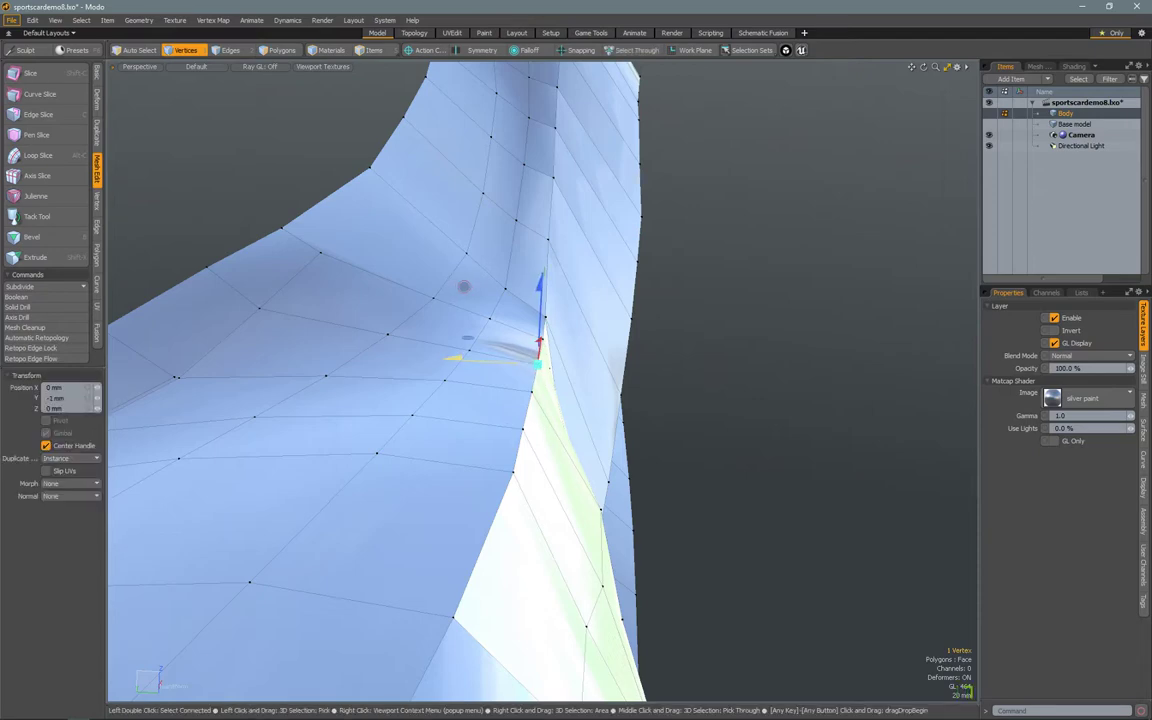
{"action": "left_click_drag", "start_coordinate": [463, 287], "coordinate": [605, 383], "text": "alt"}
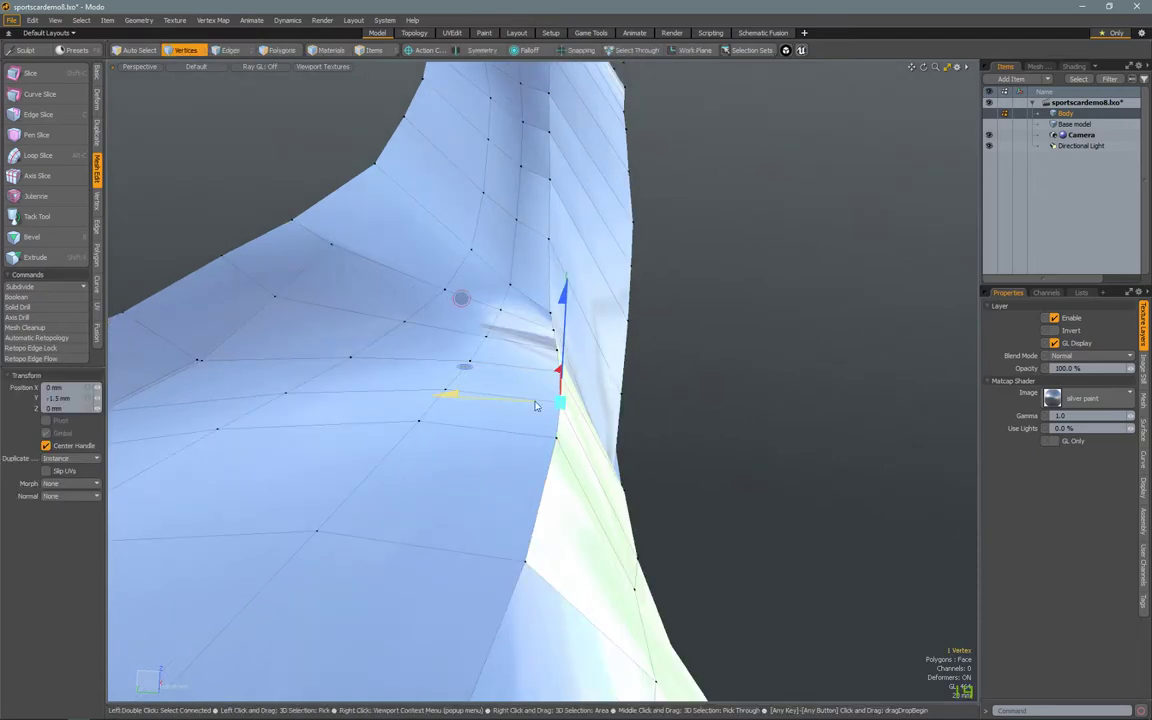
{"action": "scroll", "coordinate": [500, 405], "scroll_direction": "up", "scroll_amount": 5}
{"action": "key", "text": "Tab"}
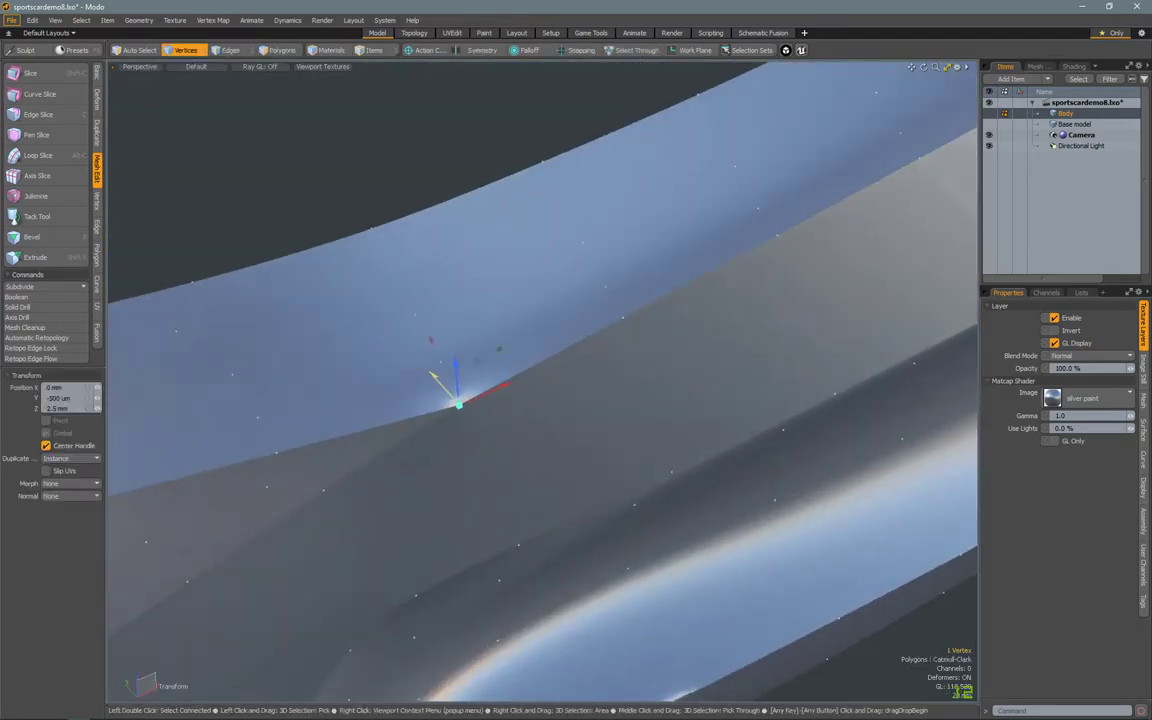
- Adjust the edge and vertices along the upper rim of the side vent and turn subdivision back on
{"action": "left_click_drag", "start_coordinate": [500, 405], "coordinate": [518, 386], "text": "alt"}
{"action": "key", "text": "2"}
{"action": "key", "text": "Tab"}
{"action": "left_click", "coordinate": [518, 386]}
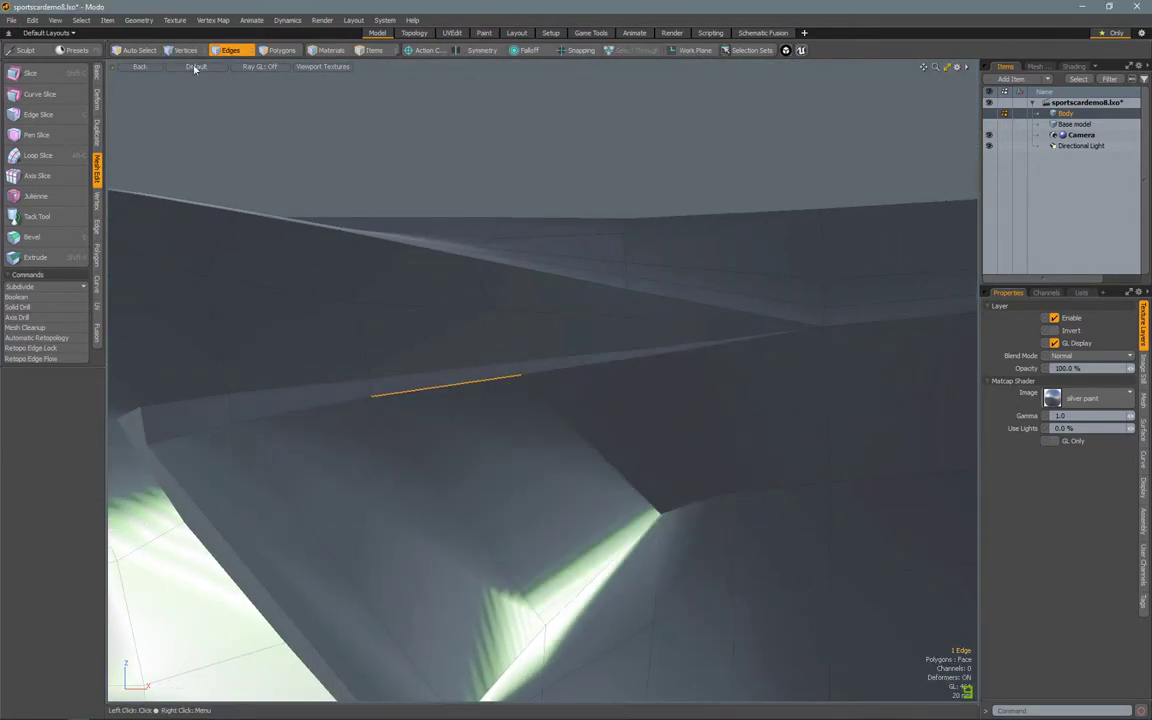
{"action": "left_click_drag", "start_coordinate": [594, 343], "coordinate": [633, 411], "text": "alt"}
{"action": "key", "text": "Tab"}
{"action": "key", "text": "Tab"}
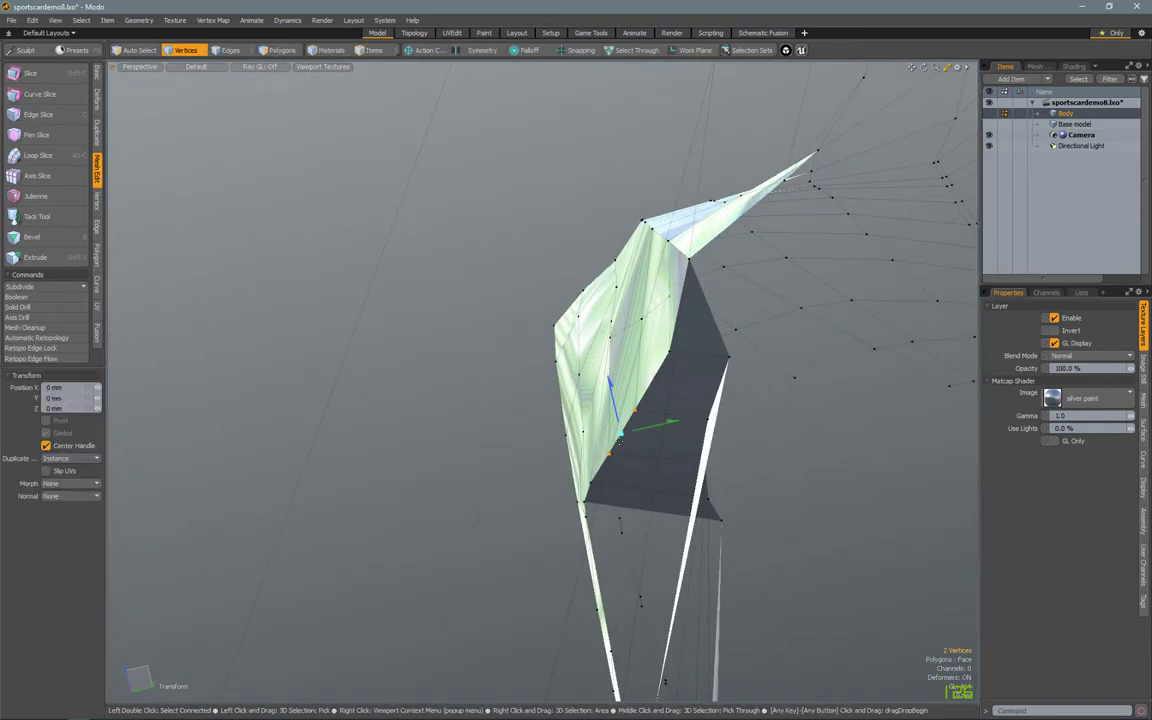
{"action": "key", "text": "space"}
{"action": "key", "text": "Tab"}
- Apply the zebra matcap to check reflections and move a vertex on the fender side -500 um in Y
{"action": "scroll", "coordinate": [668, 366], "scroll_direction": "up", "scroll_amount": 5}
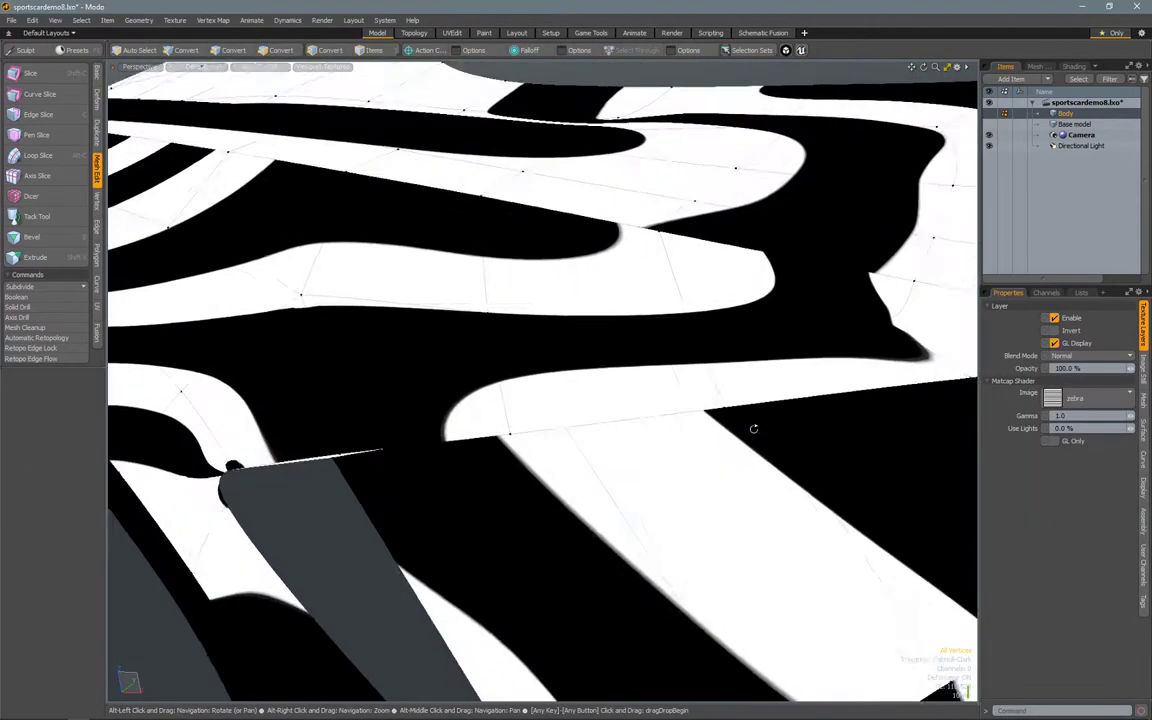
{"action": "left_click_drag", "start_coordinate": [753, 427], "coordinate": [706, 382], "text": "alt"}
{"action": "key", "text": "1"}
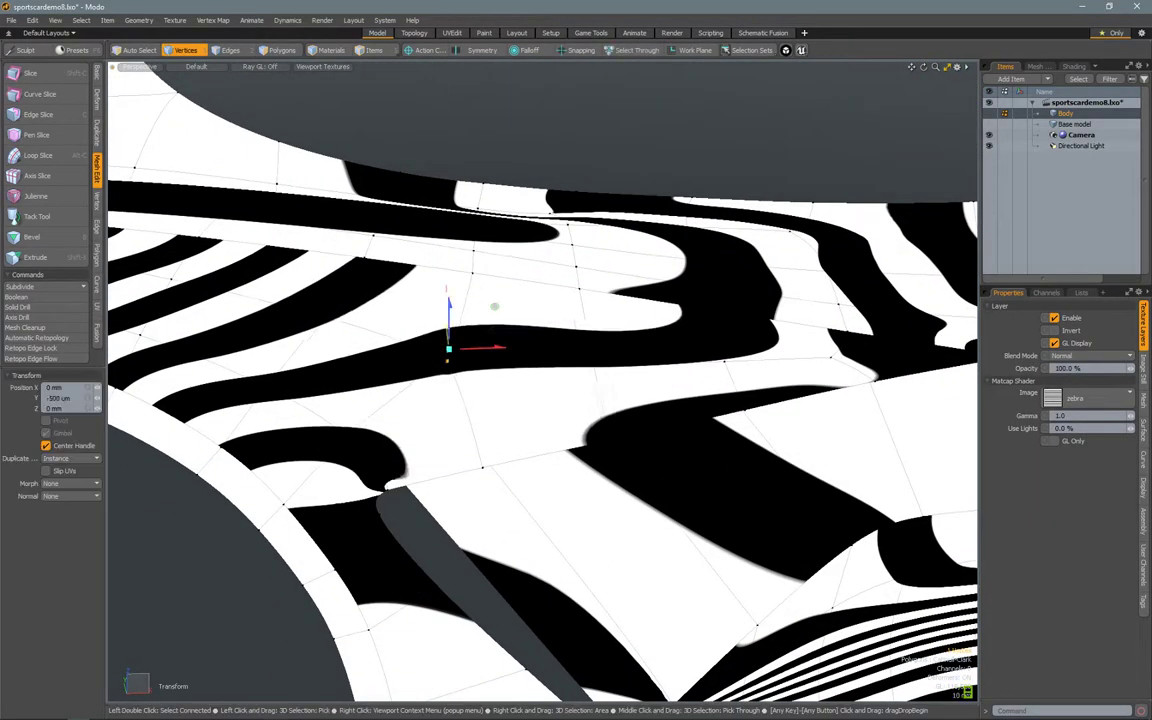
{"action": "mouse_move", "coordinate": [493, 314]}
{"action": "left_mouse_down", "text": "alt"}
{"action": "mouse_move", "coordinate": [495, 324]}
{"action": "mouse_move", "coordinate": [400, 380]}
{"action": "mouse_move", "coordinate": [369, 445]}
{"action": "mouse_move", "coordinate": [424, 424]}
{"action": "mouse_move", "coordinate": [445, 455]}
{"action": "left_mouse_up", "text": "alt"}
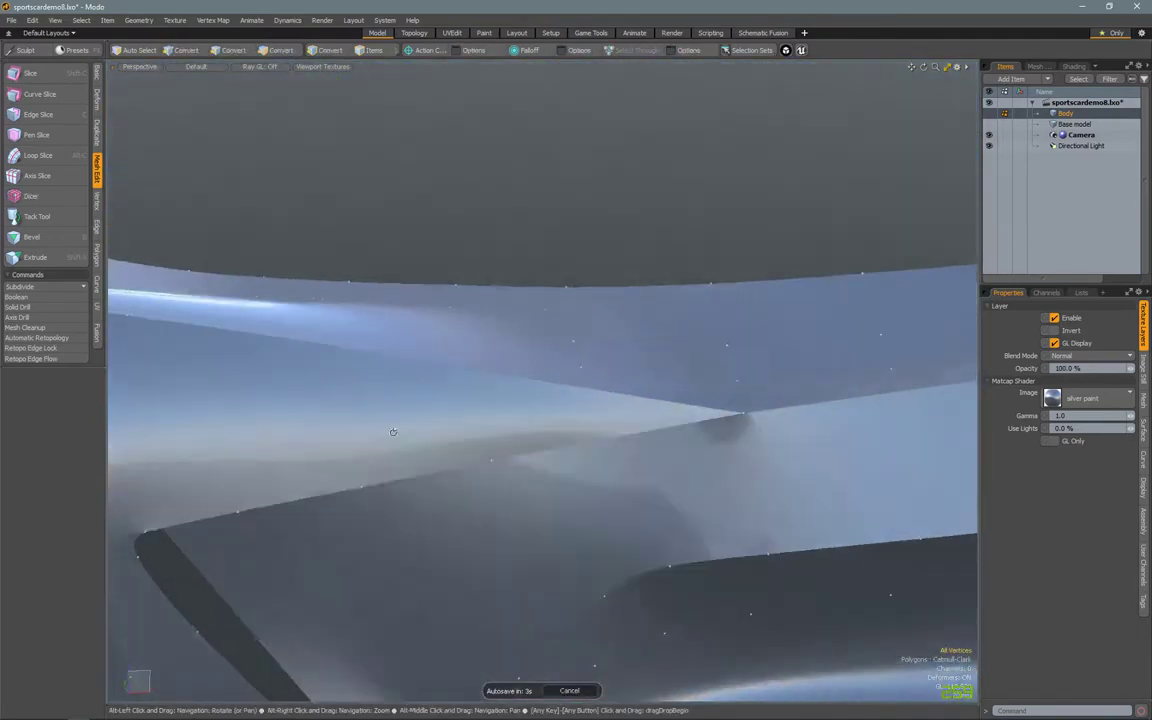
- Restore the silver paint matcap and adjust the vertices on the narrow strip between wheel arch and side vent's front corner
{"action": "key", "text": "Tab"}
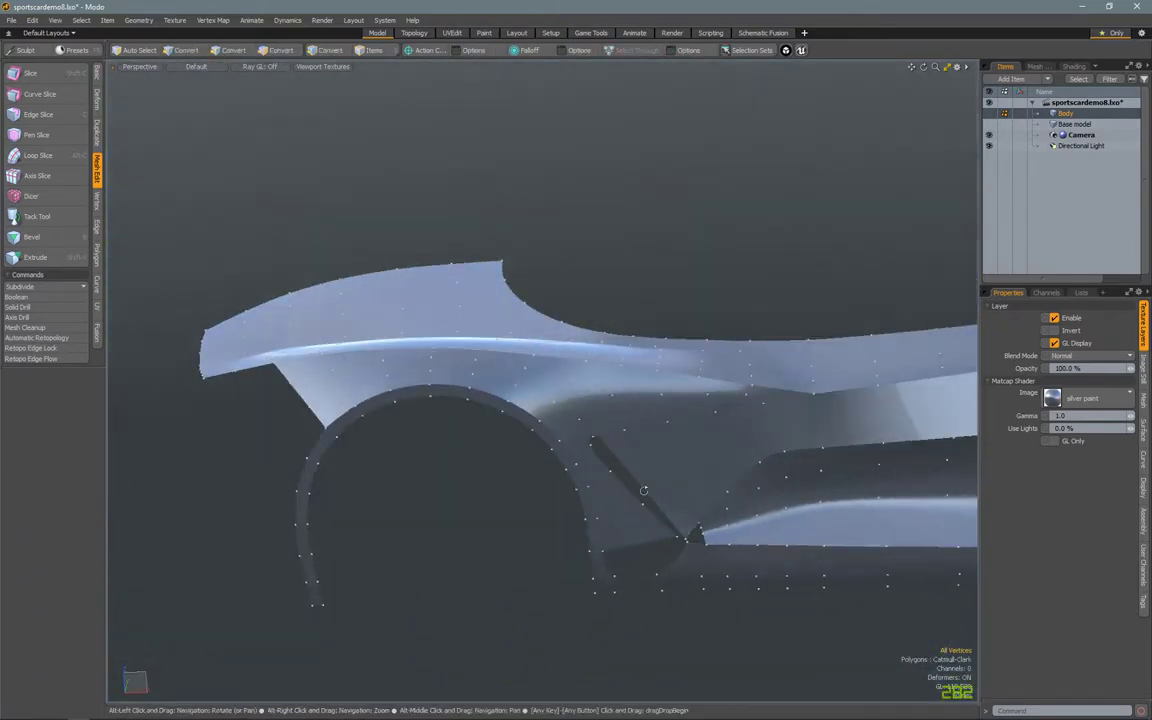
{"action": "left_click_drag", "start_coordinate": [644, 490], "coordinate": [627, 428], "text": "alt"}
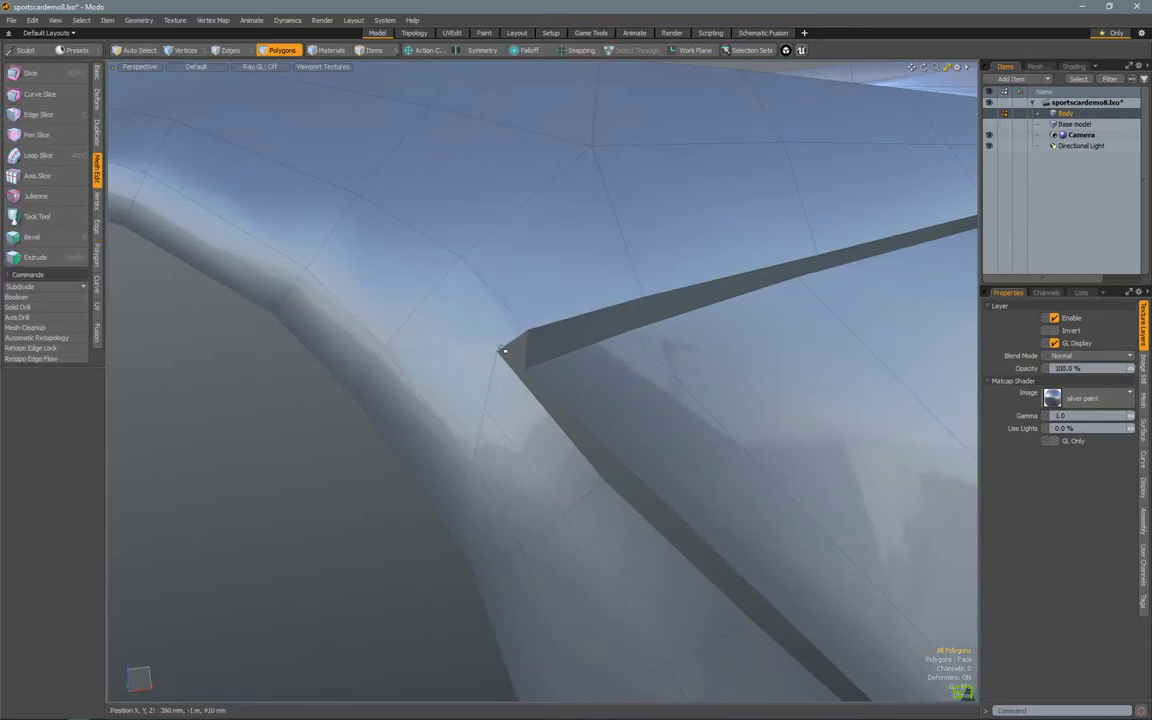
{"action": "left_click_drag", "start_coordinate": [500, 349], "coordinate": [316, 401], "text": "alt"}
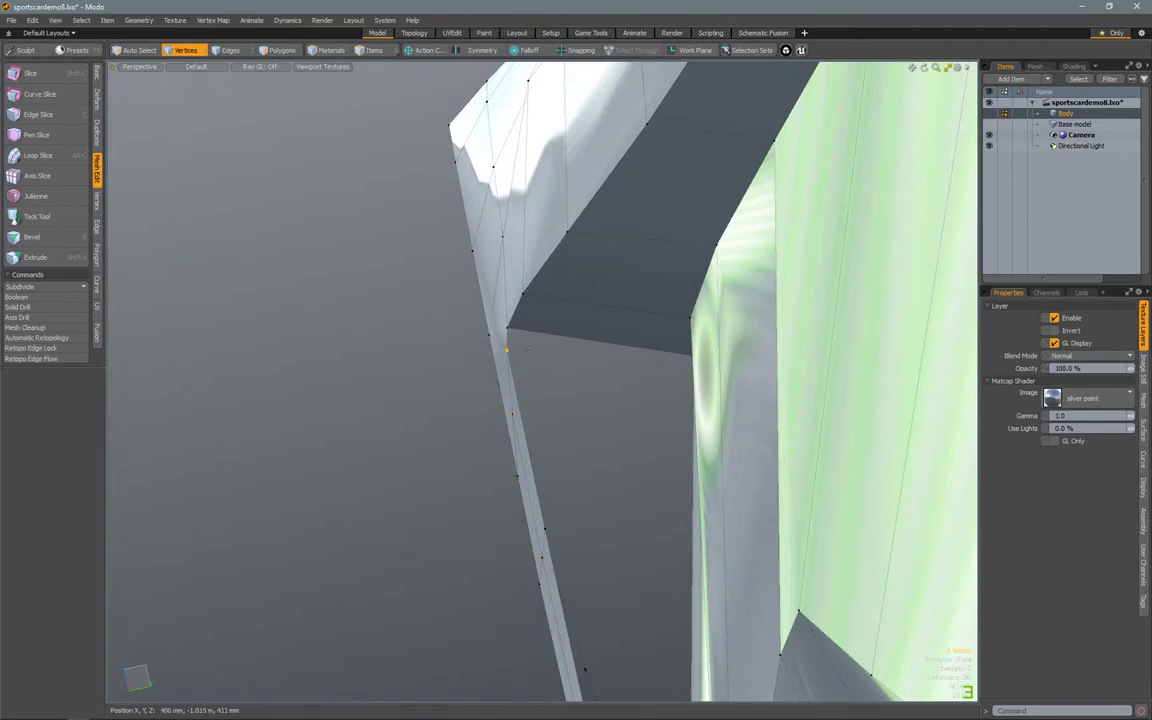
{"action": "left_click_drag", "start_coordinate": [526, 349], "coordinate": [360, 357], "text": "alt"}
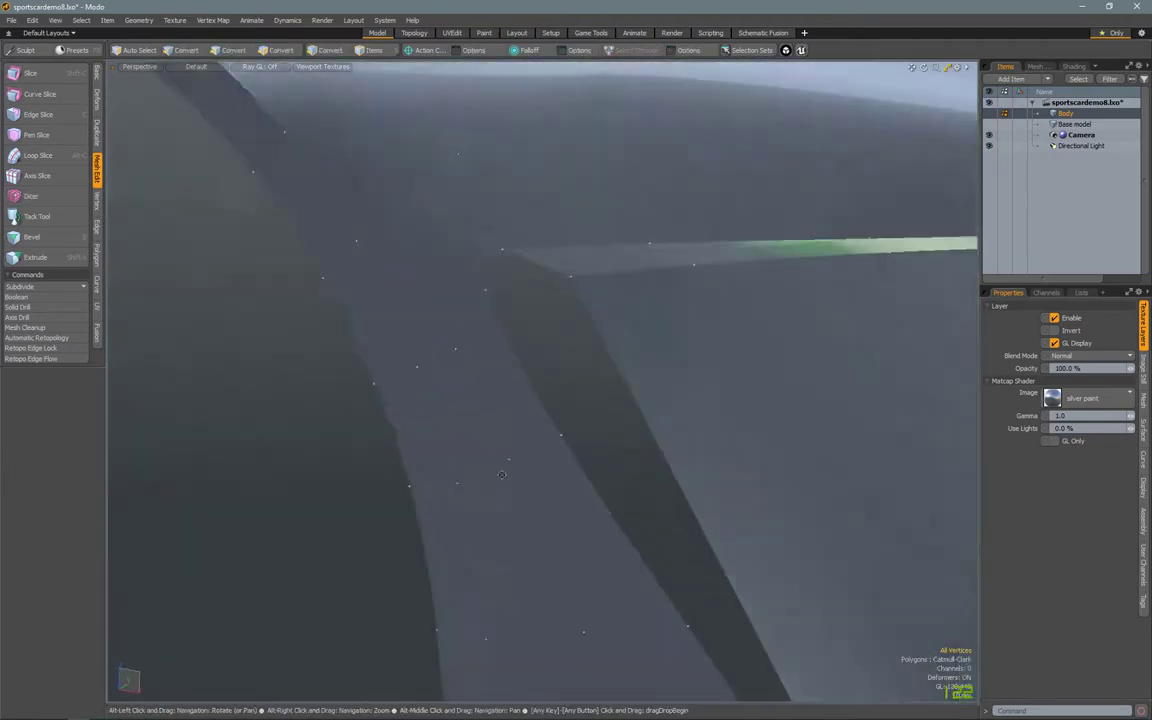
- Move the two vertices at the side vent's front corner 1.5 mm in Y and reshape the strip below with the Topology Pen
{"action": "left_click_drag", "start_coordinate": [580, 330], "coordinate": [532, 304], "text": "alt"}
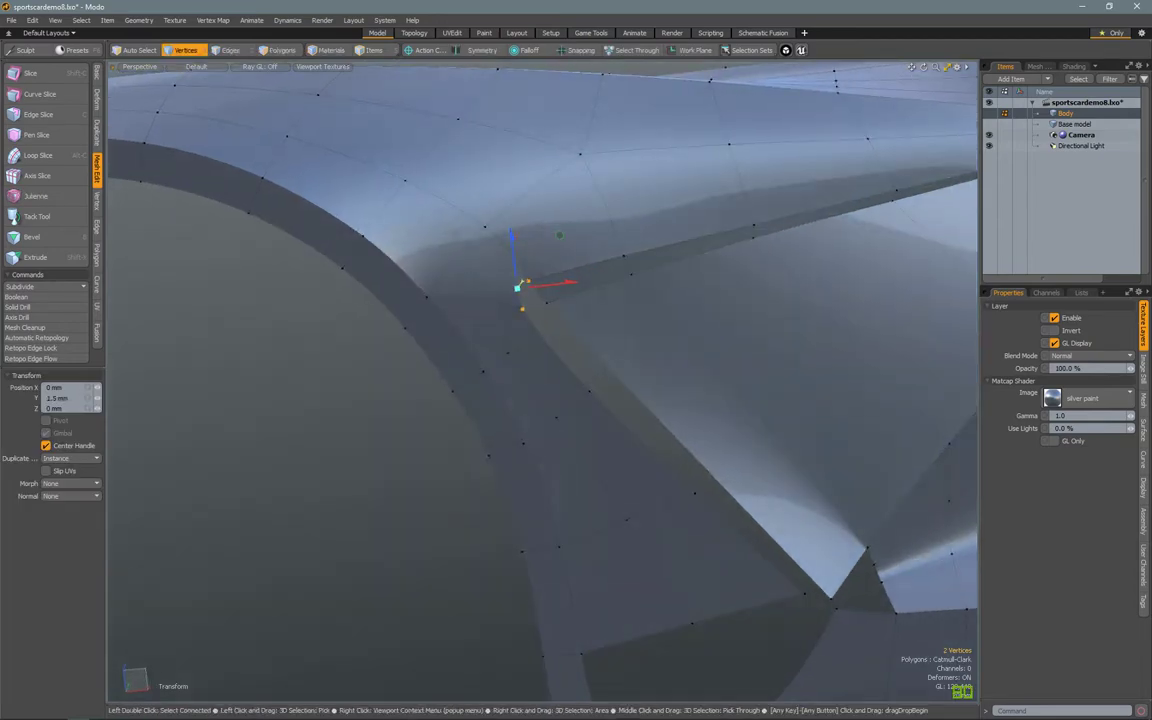
{"action": "left_click_drag", "start_coordinate": [490, 430], "coordinate": [458, 439], "text": "alt"}
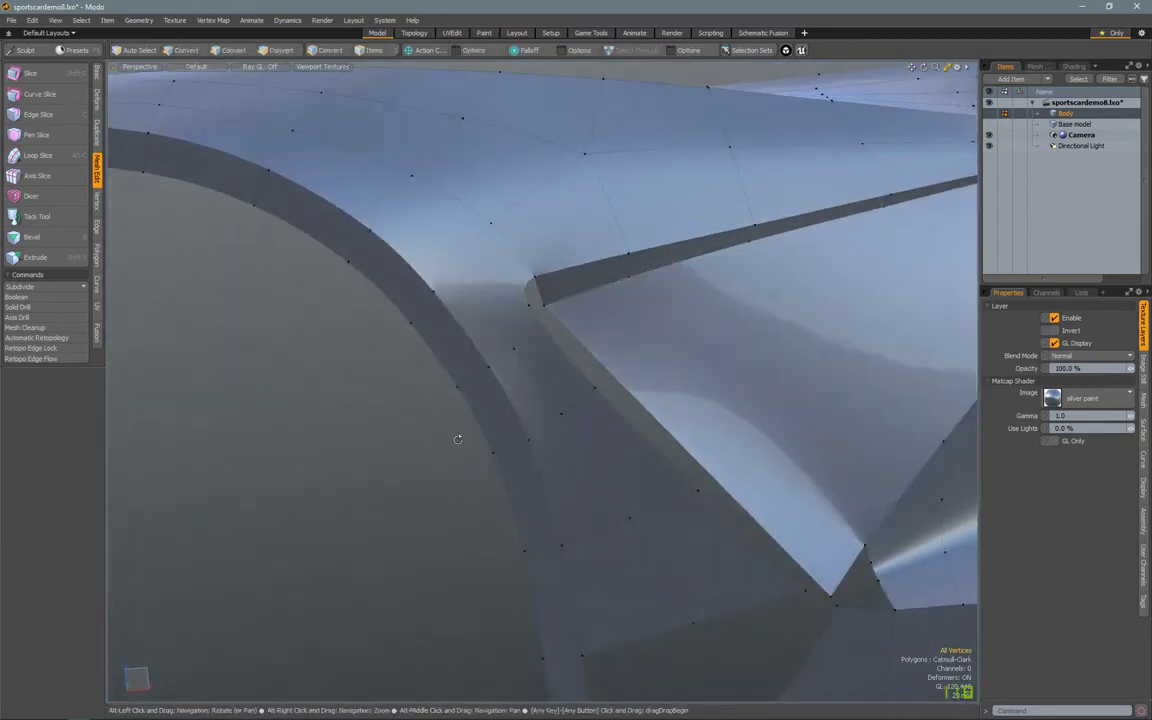
{"action": "key", "text": "w"}
{"action": "left_click_drag", "start_coordinate": [531, 279], "coordinate": [67, 260], "text": "alt"}
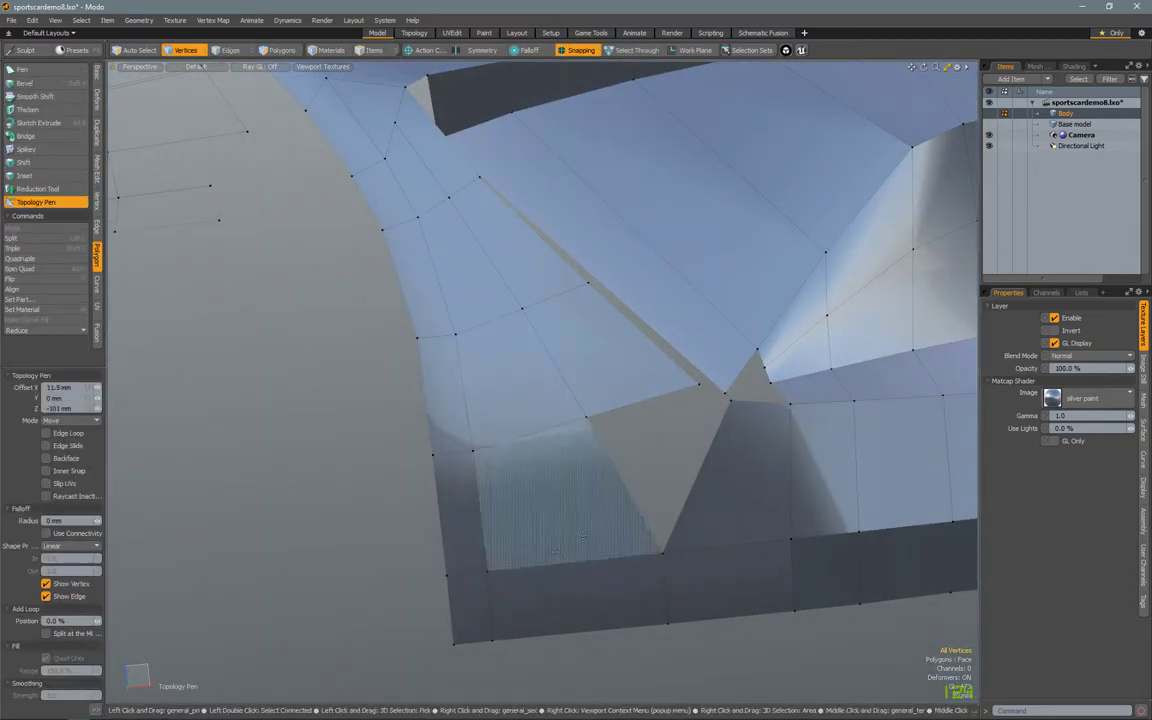
- Adjust the vertex map weight on the two vertical edges at the sill's front and on the long sill crease loop
{"action": "key", "text": "2"}
{"action": "key", "text": "Tab"}
{"action": "left_click", "coordinate": [212, 20]}
{"action": "left_click", "coordinate": [241, 352]}
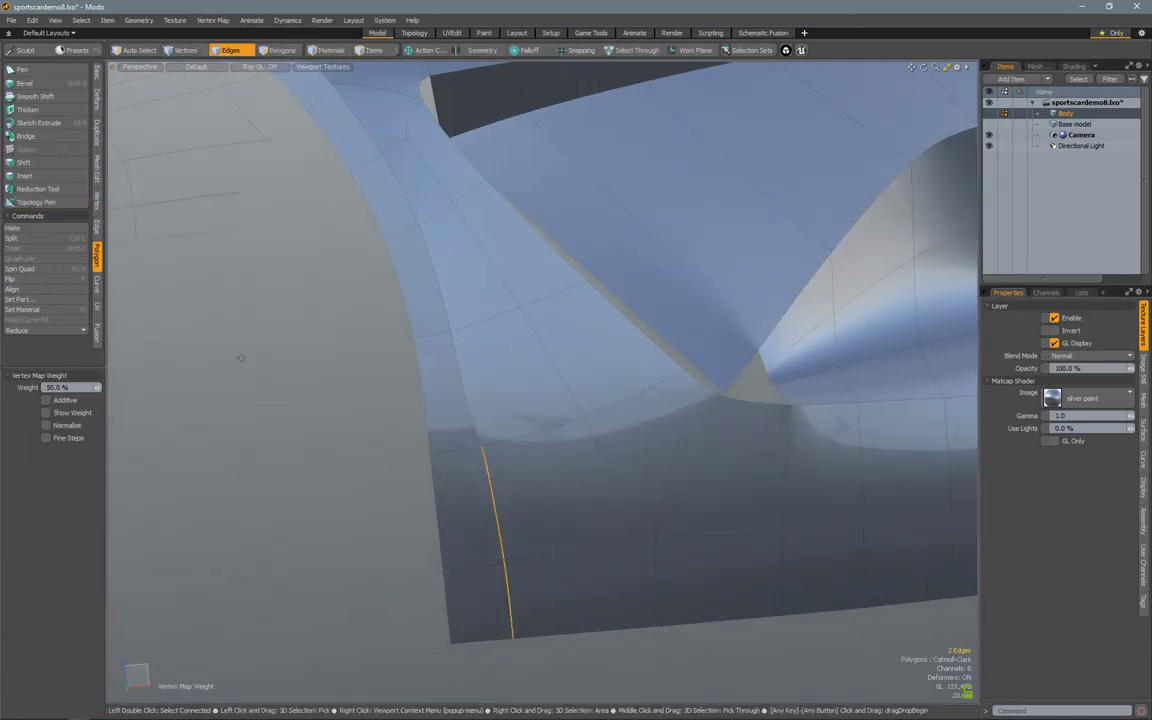
{"action": "left_click_drag", "start_coordinate": [241, 357], "coordinate": [230, 380], "text": "alt"}
{"action": "key", "text": "l"}
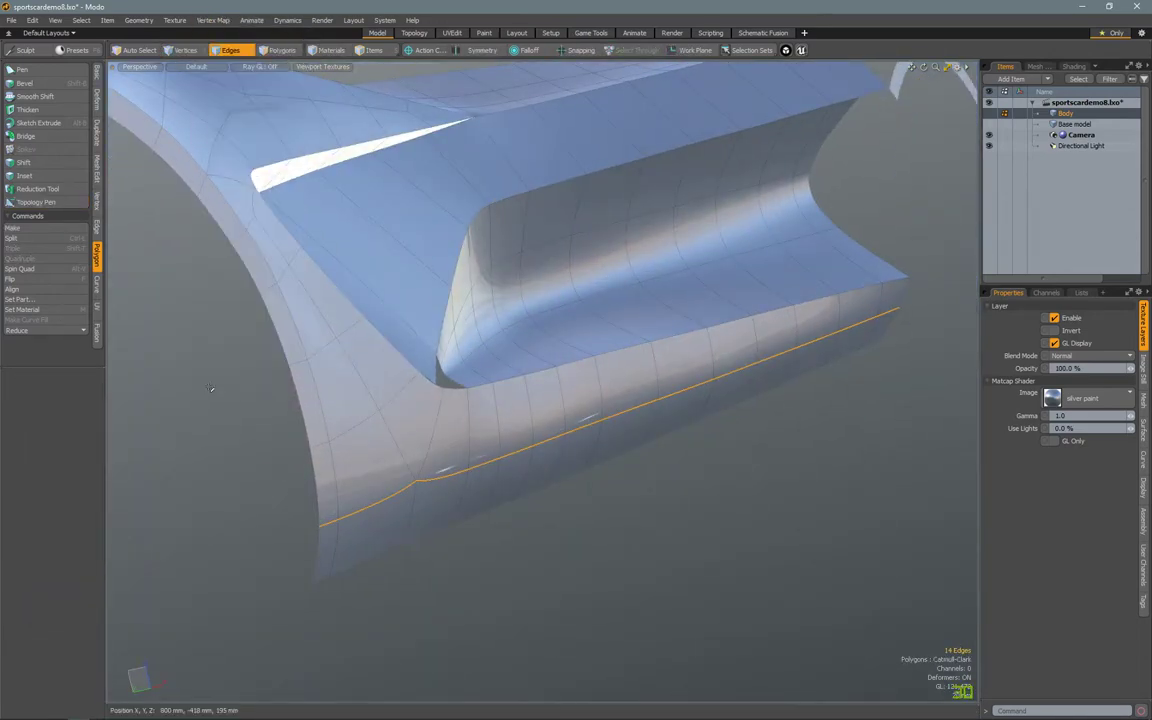
{"action": "left_click", "coordinate": [212, 20]}
{"action": "key", "text": "Escape"}
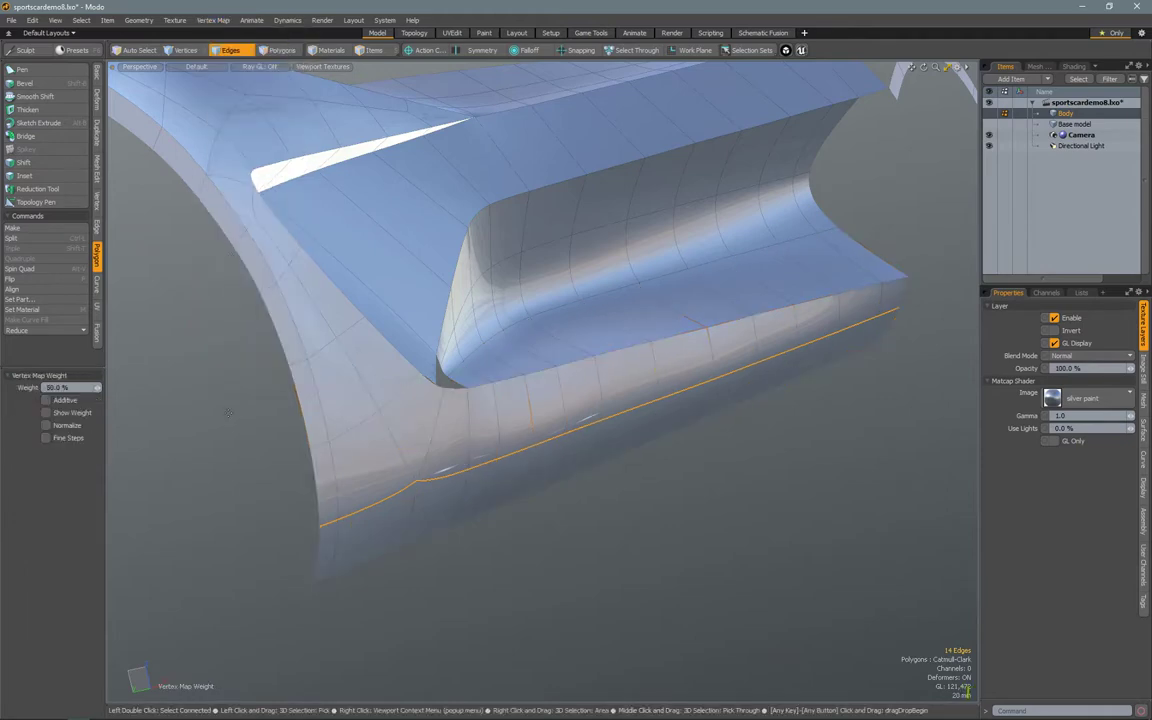
- Slice a new edge from the vent's lower front corner down through the sill, ending at 41.5% on the bottom edge
{"action": "left_click_drag", "start_coordinate": [300, 400], "coordinate": [488, 426], "text": "alt"}
{"action": "scroll", "coordinate": [488, 426], "scroll_direction": "up", "scroll_amount": 6}
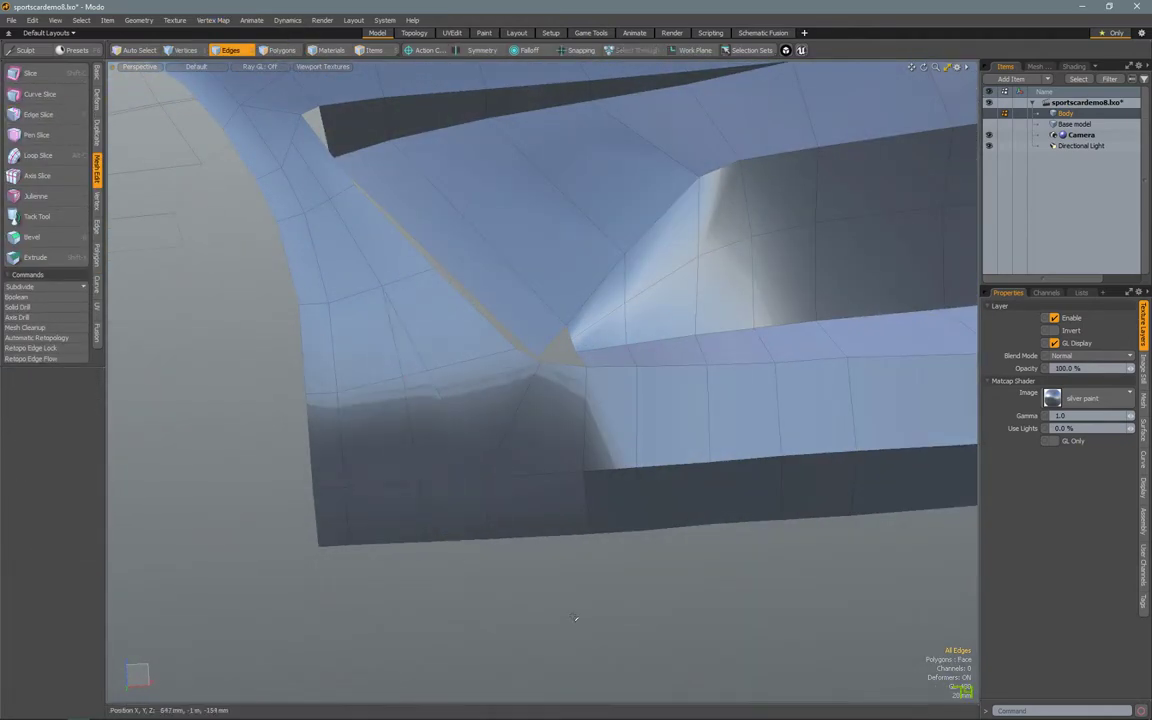
{"action": "left_click_drag", "start_coordinate": [575, 618], "coordinate": [532, 443], "text": "alt"}
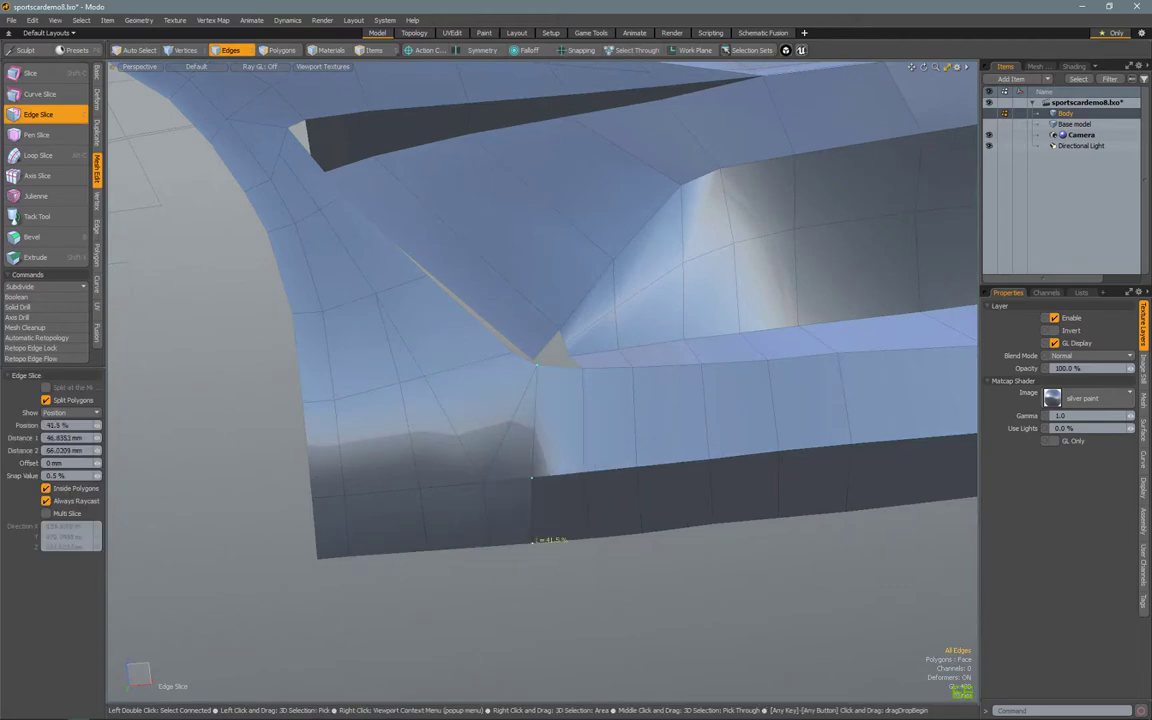
{"action": "left_click_drag", "start_coordinate": [391, 346], "coordinate": [440, 260], "text": "alt"}
- Flatten the sill's bottom edge and crease loop by scaling them to 0% in Z about the Selection action center
{"action": "key", "text": "2"}
{"action": "key", "text": "Tab"}
{"action": "key", "text": "r"}
{"action": "left_click", "coordinate": [428, 50]}
{"action": "left_click", "coordinate": [408, 79]}
{"action": "left_click", "coordinate": [493, 557]}
{"action": "left_click_drag", "start_coordinate": [493, 557], "coordinate": [450, 300], "text": "alt"}
{"action": "key", "text": "r"}
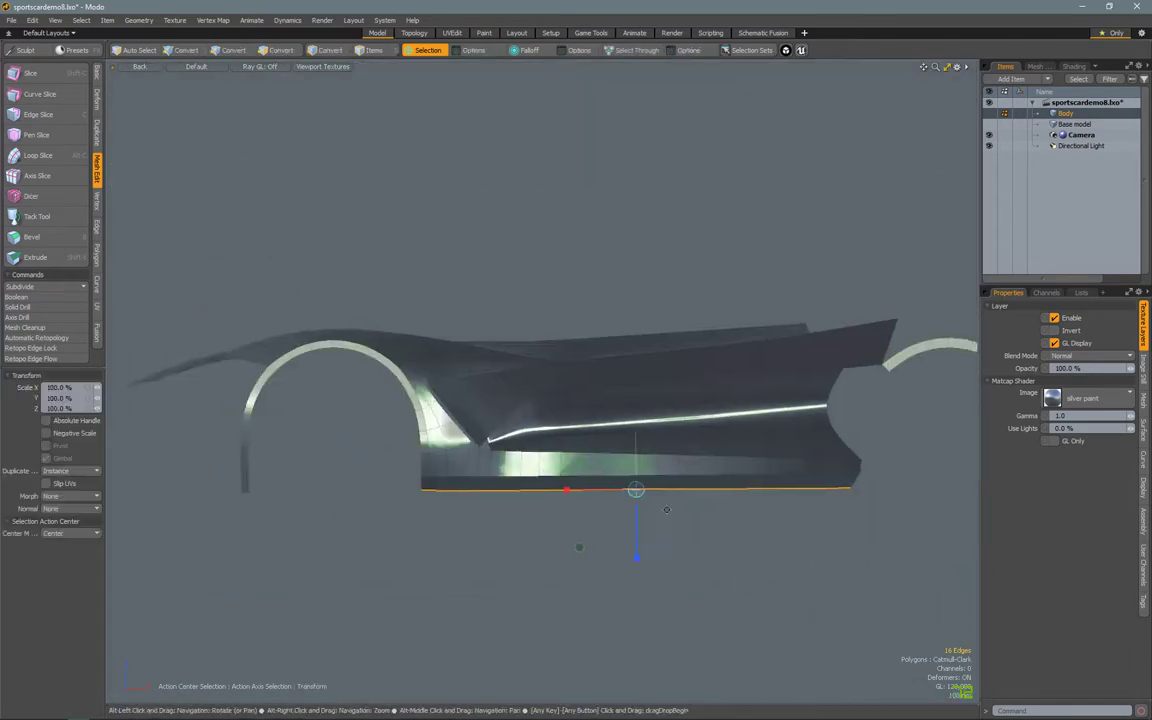
{"action": "left_click", "coordinate": [428, 50]}
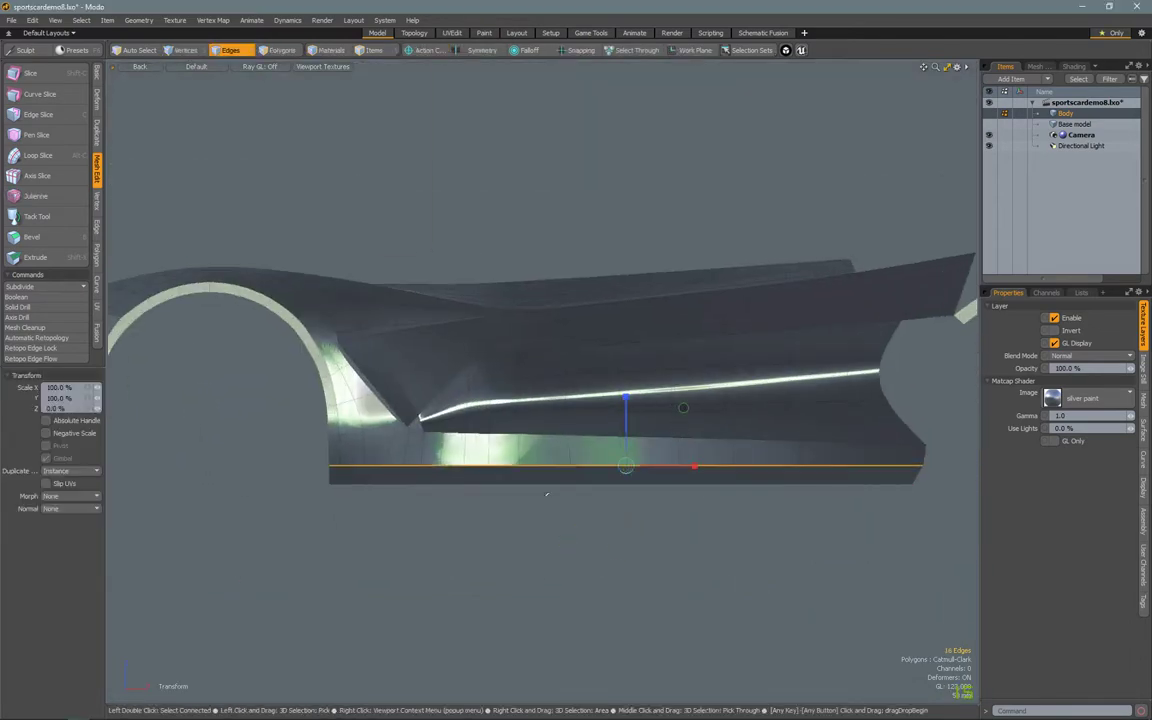
{"action": "left_click_drag", "start_coordinate": [516, 500], "coordinate": [439, 367], "text": "alt"}
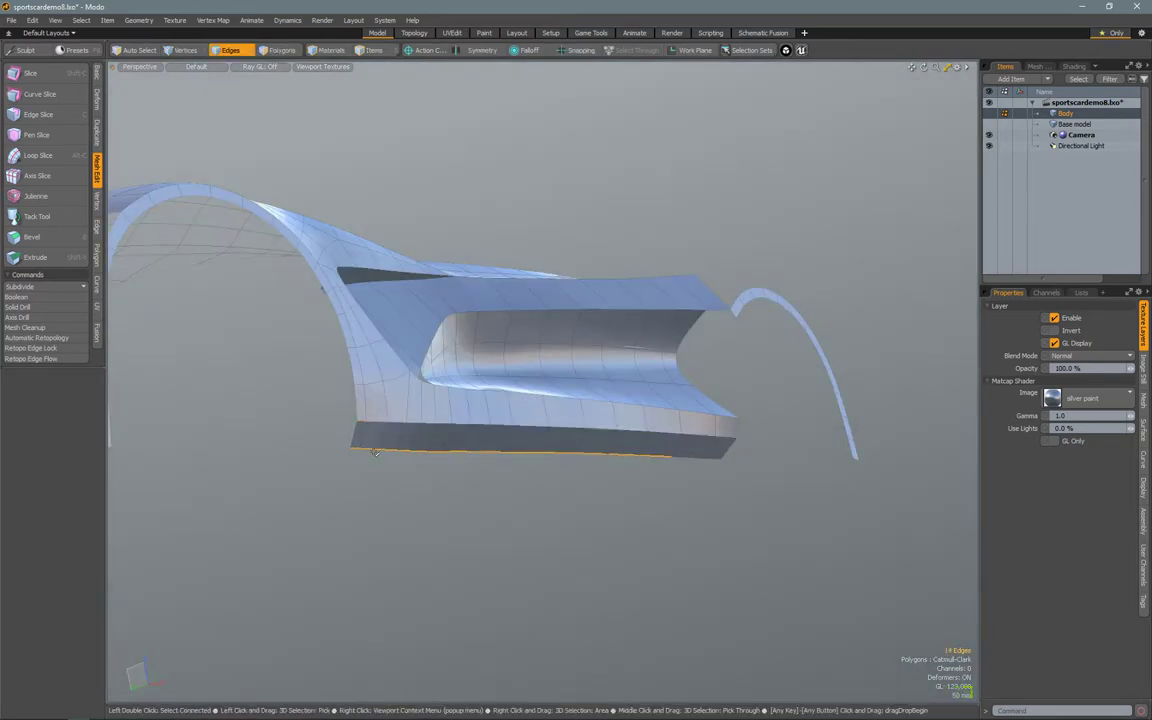
- Smooth the sill crease's curve by adjusting single vertices near the wheel arch, moving one -1.5 mm in Y
{"action": "key", "text": "ctrl+space"}
{"action": "left_click", "coordinate": [321, 405]}
{"action": "left_click_drag", "start_coordinate": [321, 405], "coordinate": [590, 407], "text": "alt"}
{"action": "key", "text": "1"}
{"action": "key", "text": "2"}
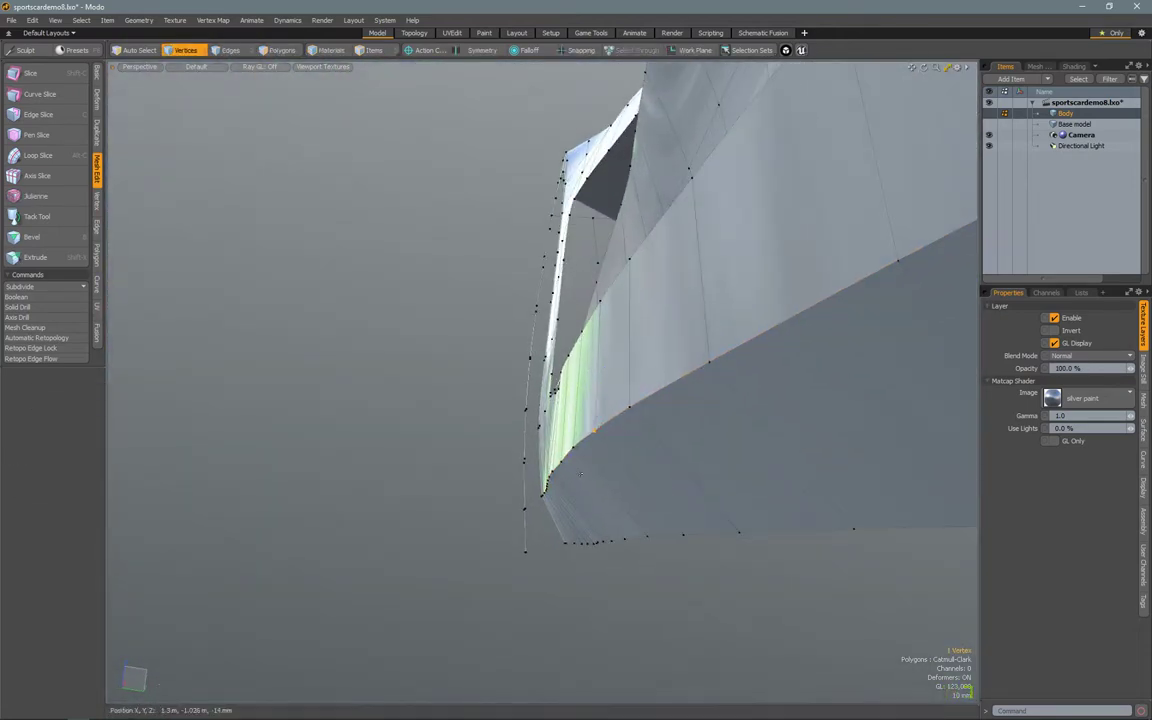
{"action": "left_click_drag", "start_coordinate": [580, 474], "coordinate": [559, 447], "text": "alt"}
{"action": "key", "text": "y"}
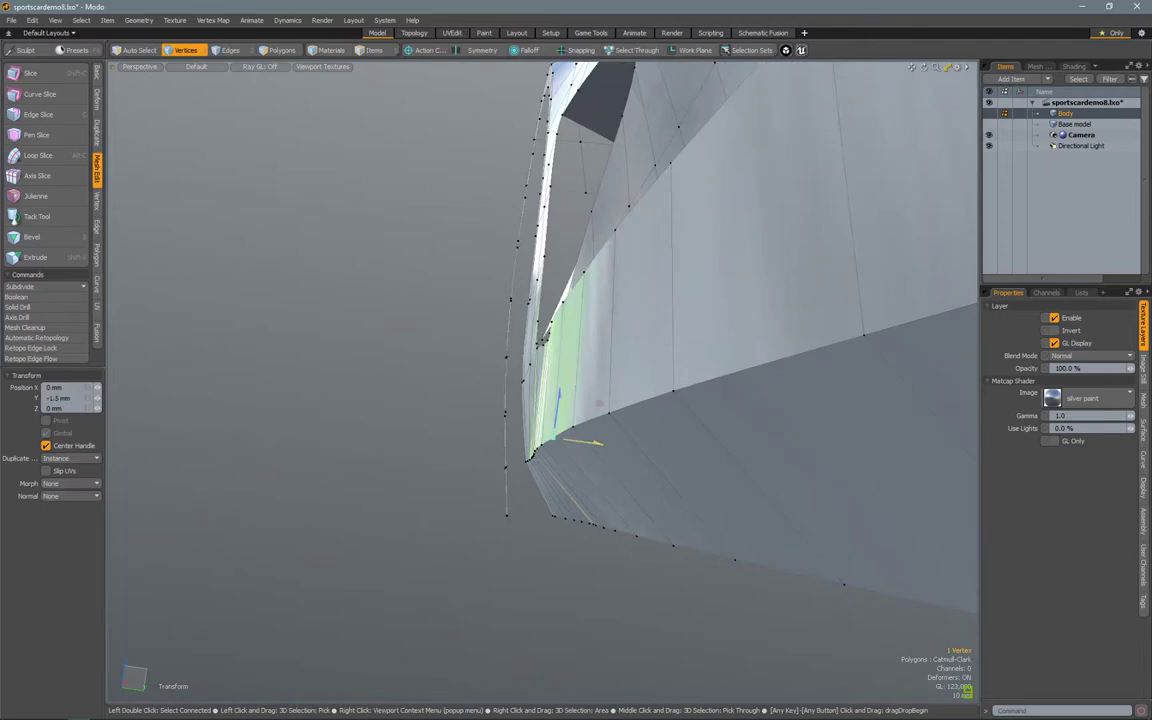
{"action": "left_click_drag", "start_coordinate": [598, 401], "coordinate": [537, 449], "text": "alt"}
- Move the seven front sill crease edges -500 um in Y under a linear Ease-In falloff with End symmetry
{"action": "key", "text": "2"}
{"action": "left_click_drag", "start_coordinate": [688, 403], "coordinate": [770, 240], "text": "alt"}
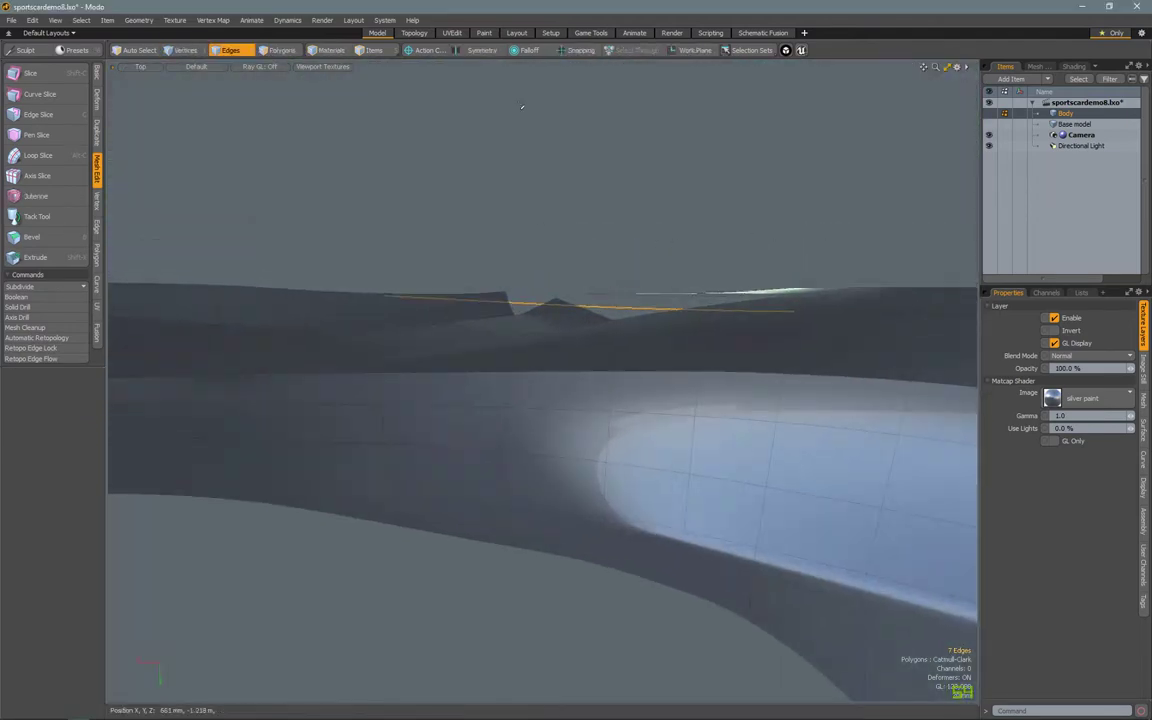
{"action": "key", "text": "shift+f"}
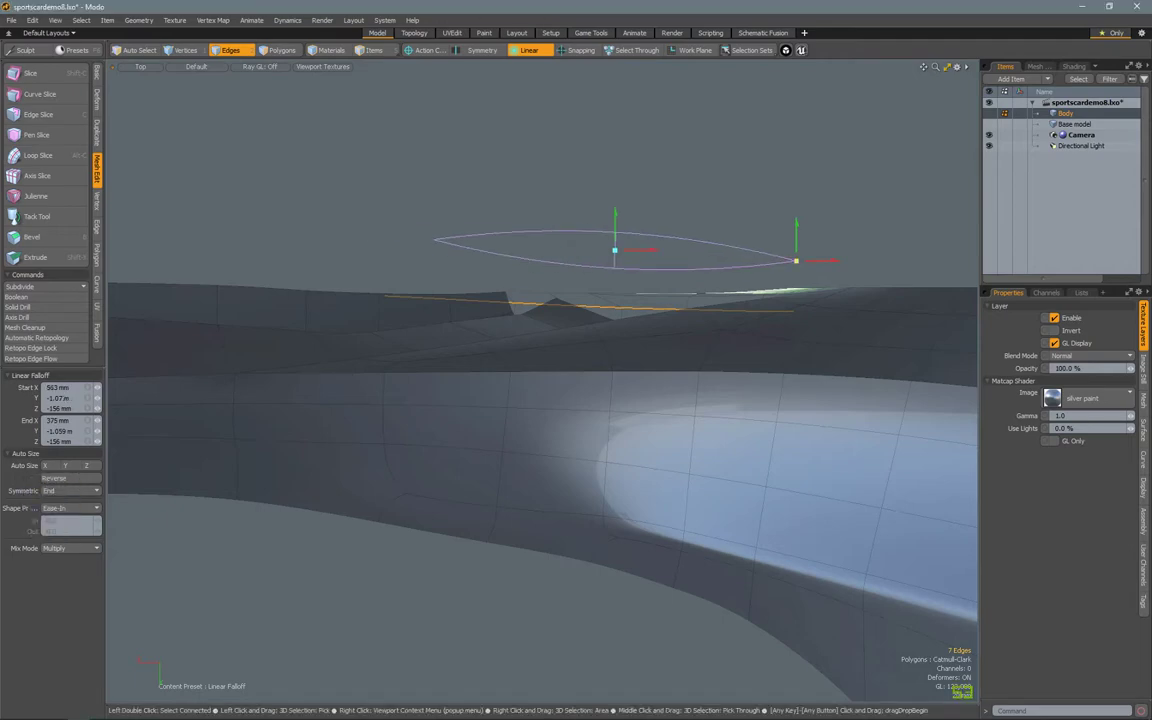
{"action": "left_click", "coordinate": [806, 276]}
{"action": "key", "text": "w"}
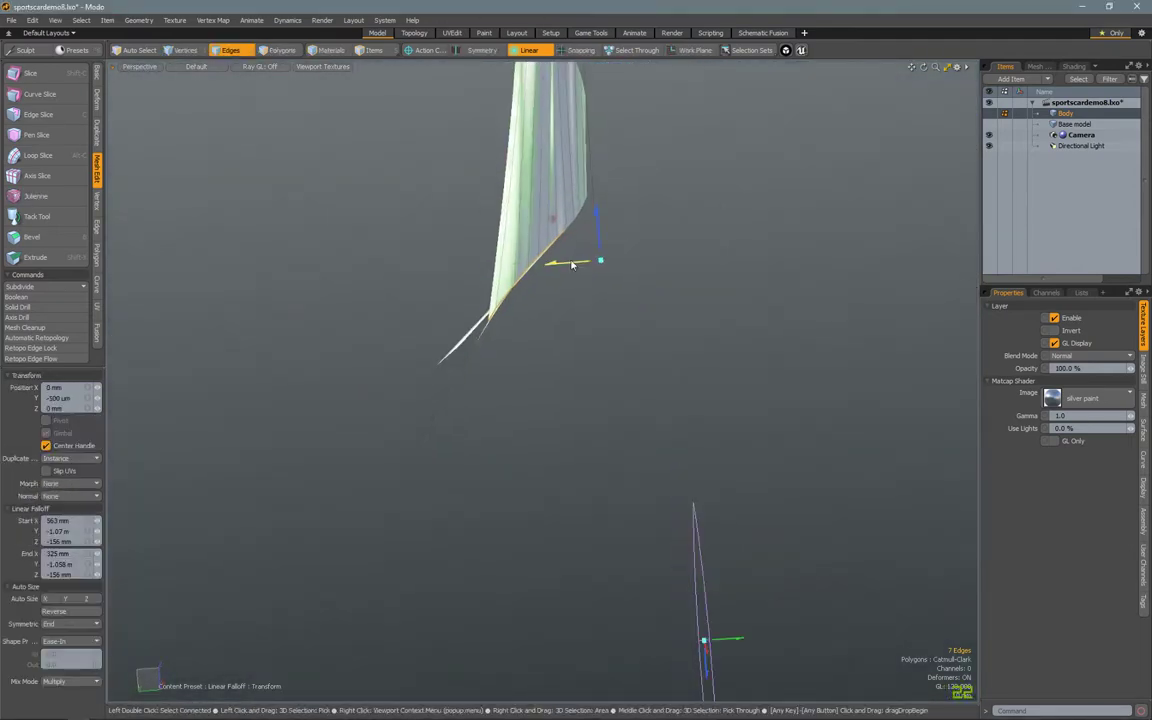
{"action": "left_click_drag", "start_coordinate": [583, 288], "coordinate": [667, 305], "text": "alt"}
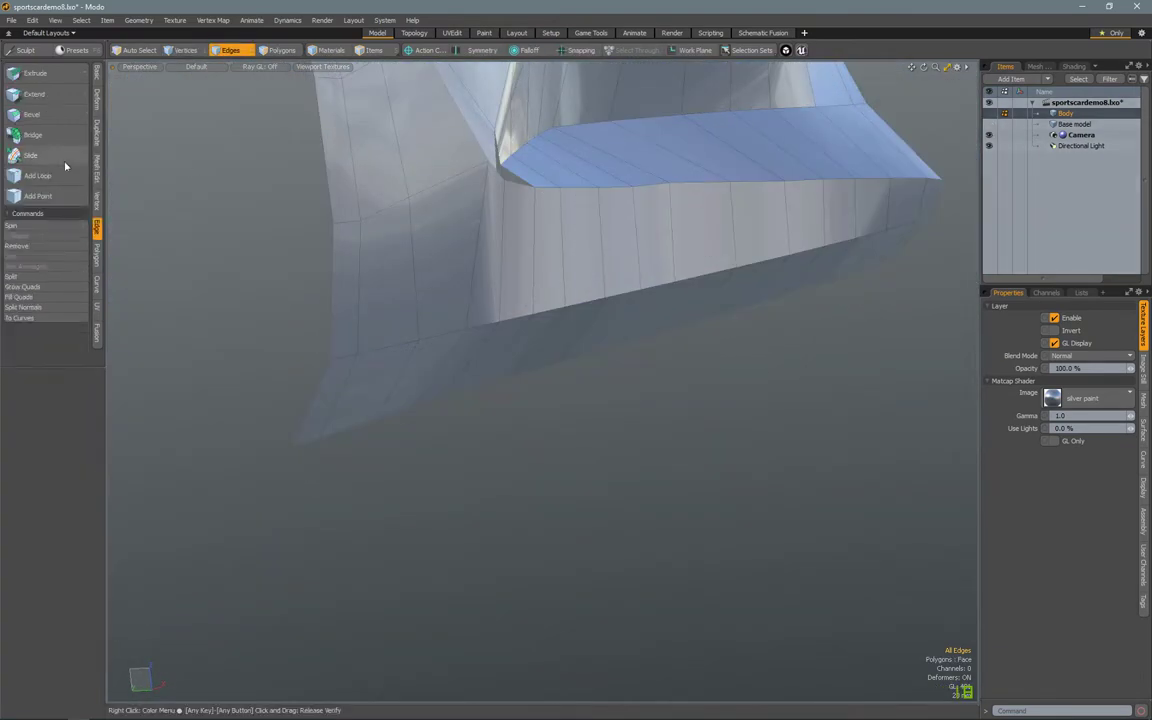
- Bevel the edge loop along the sill's underside with a 10 mm inset and round level 0, and check it subdivided
{"action": "key", "text": "w"}
{"action": "mouse_move", "coordinate": [746, 270]}
{"action": "left_mouse_down"}
{"action": "mouse_move", "coordinate": [720, 283]}
{"action": "mouse_move", "coordinate": [750, 265]}
{"action": "left_mouse_up"}
{"action": "key", "text": "ctrl+z"}
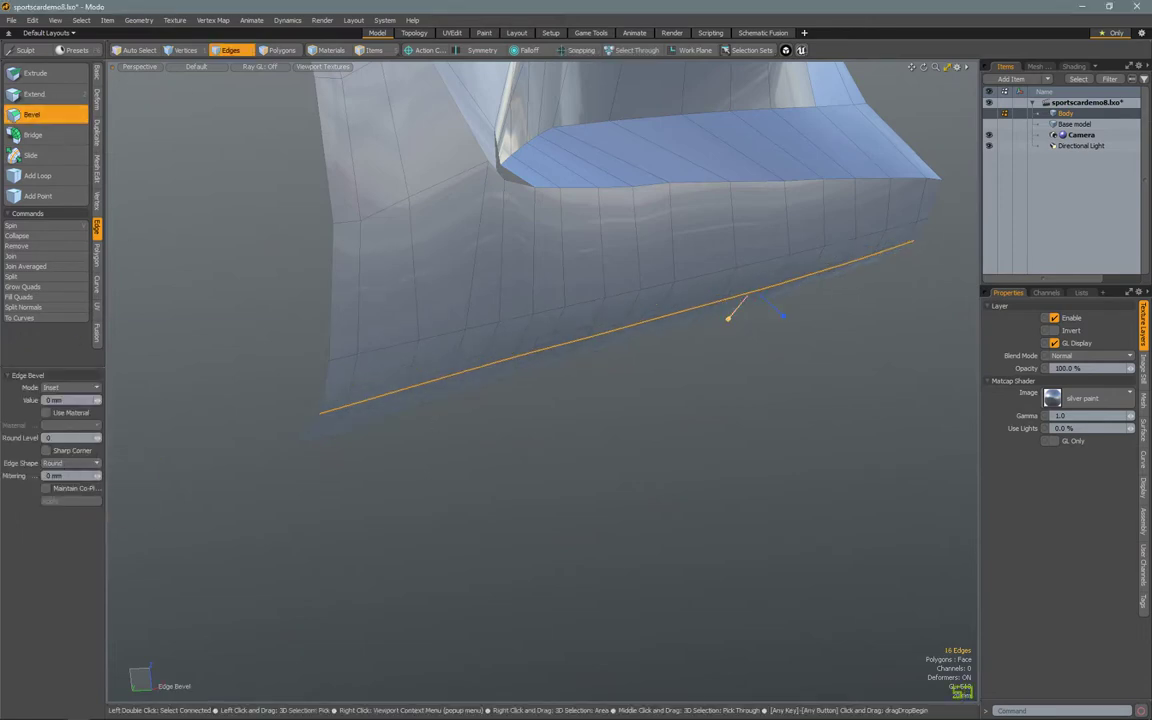
{"action": "key", "text": "b"}
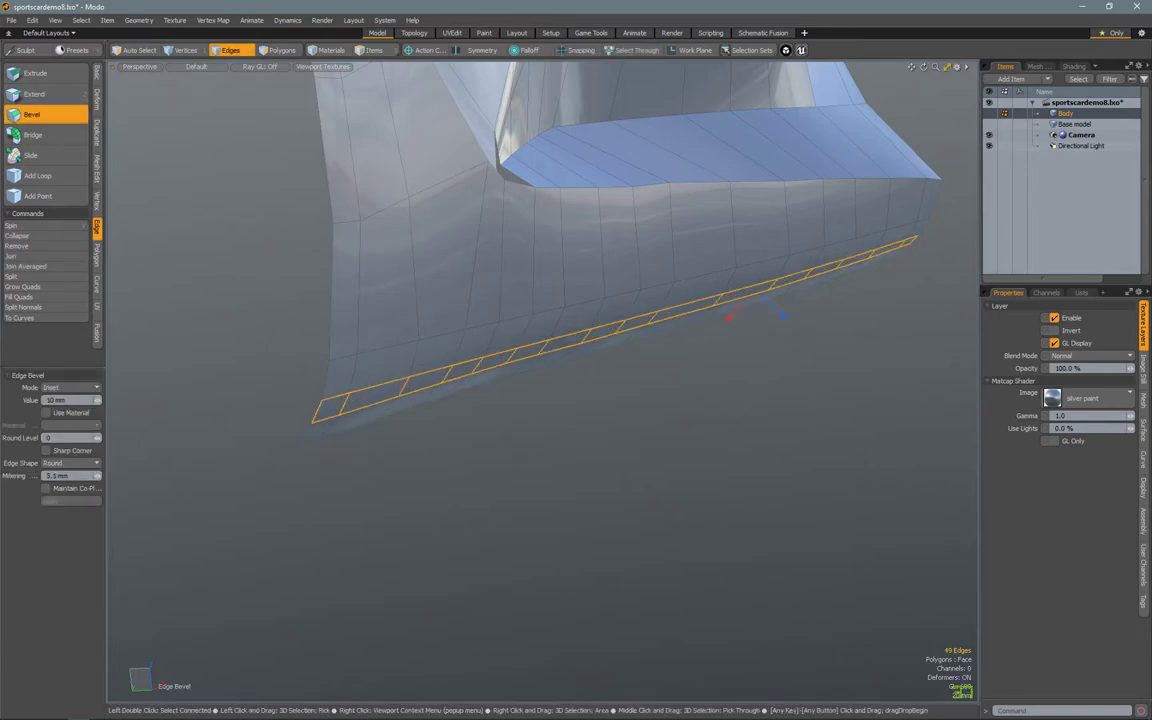
{"action": "key", "text": "Tab"}
{"action": "left_click_drag", "start_coordinate": [425, 395], "coordinate": [514, 366], "text": "alt"}
{"action": "key", "text": "Tab"}
- Select the strip of polygons along the sill's side and slice a lengthwise edge loop through it
{"action": "mouse_move", "coordinate": [712, 328]}
{"action": "left_mouse_down", "text": "shift"}
{"action": "mouse_move", "coordinate": [243, 415]}
{"action": "mouse_move", "coordinate": [186, 436]}
{"action": "left_mouse_up", "text": "shift"}
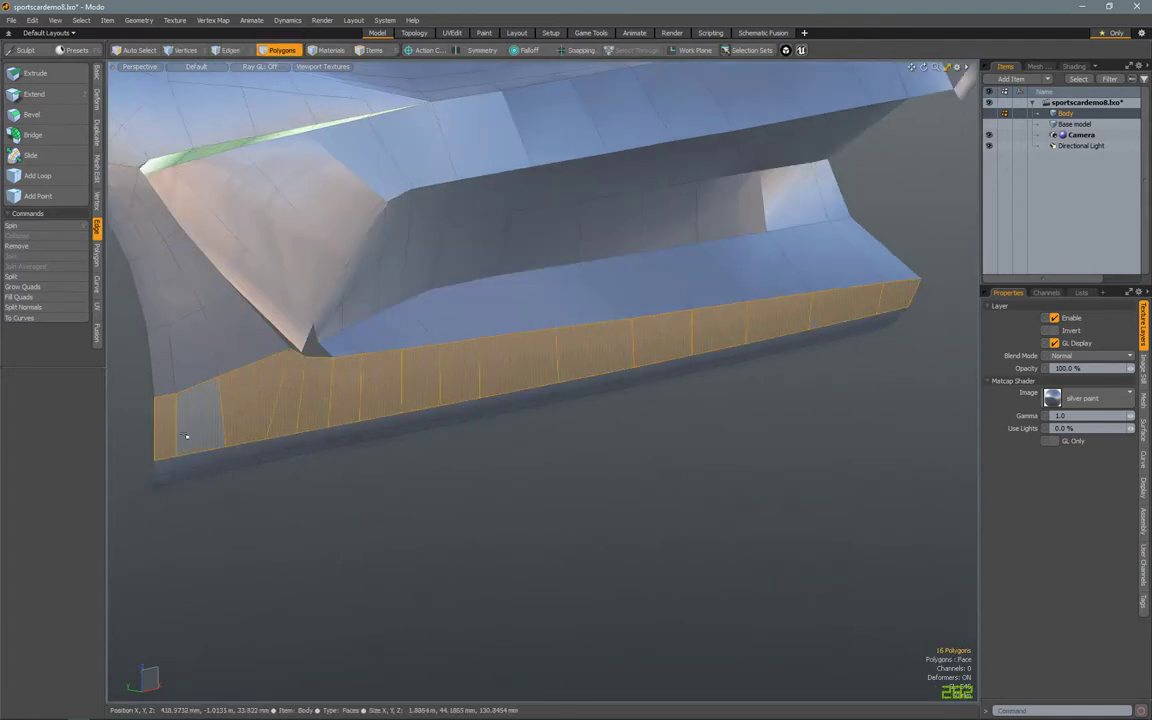
{"action": "left_click_drag", "start_coordinate": [330, 394], "coordinate": [361, 376], "text": "alt"}
{"action": "left_click", "coordinate": [97, 165]}
{"action": "left_click", "coordinate": [38, 114]}
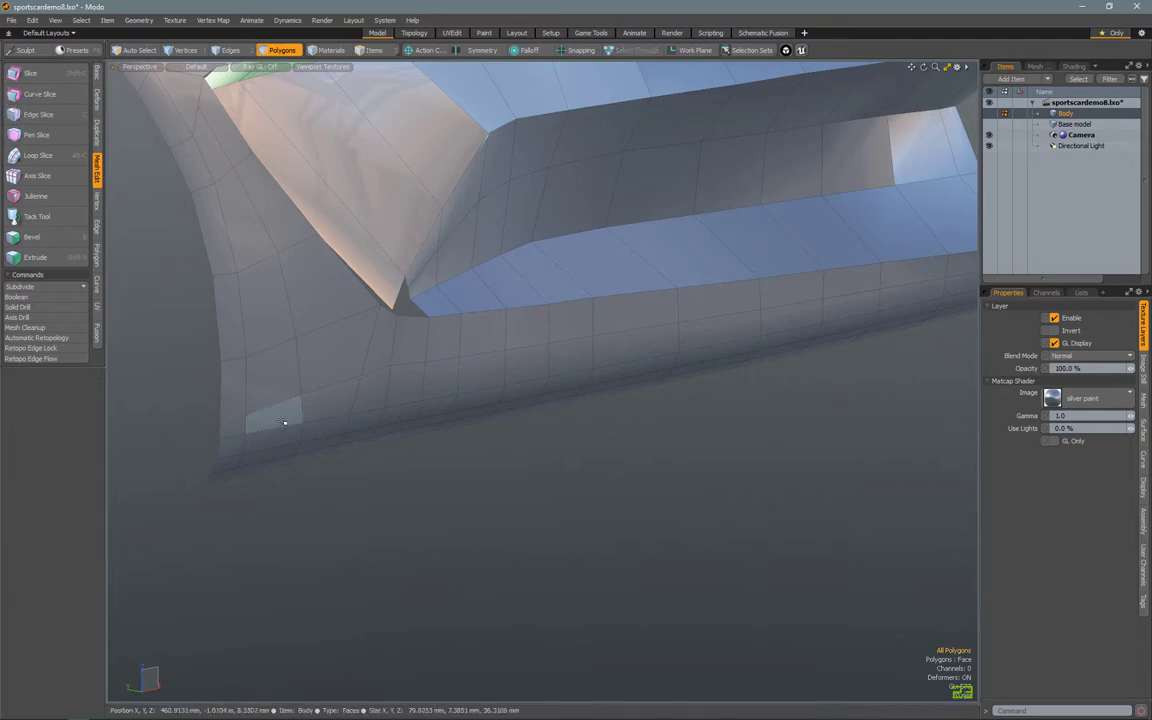
- Reshape the new edge loop on the sill's side using a linear falloff and a scale transform
{"action": "key", "text": "2"}
{"action": "key", "text": "Tab"}
{"action": "left_click_drag", "start_coordinate": [558, 437], "coordinate": [617, 347], "text": "alt"}
{"action": "left_click", "coordinate": [525, 50]}
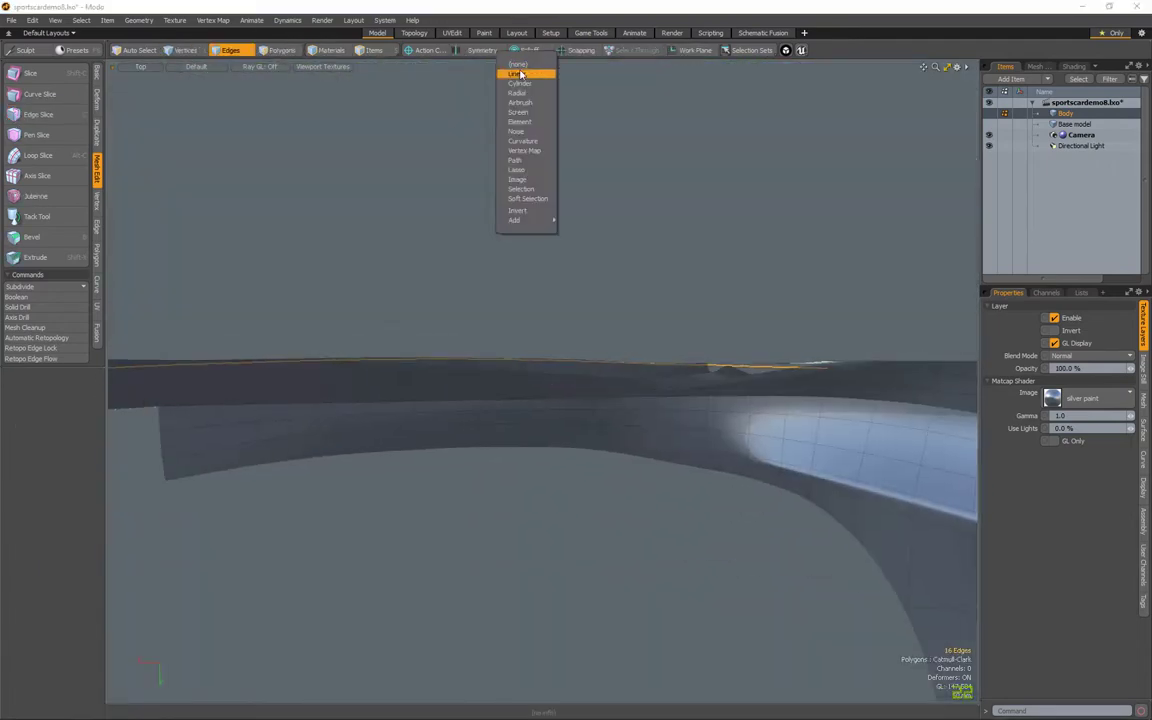
{"action": "left_click", "coordinate": [520, 74]}
{"action": "left_click_drag", "start_coordinate": [560, 300], "coordinate": [637, 269], "text": "alt"}
{"action": "key", "text": "Tab"}
{"action": "key", "text": "2"}
{"action": "key", "text": "y"}
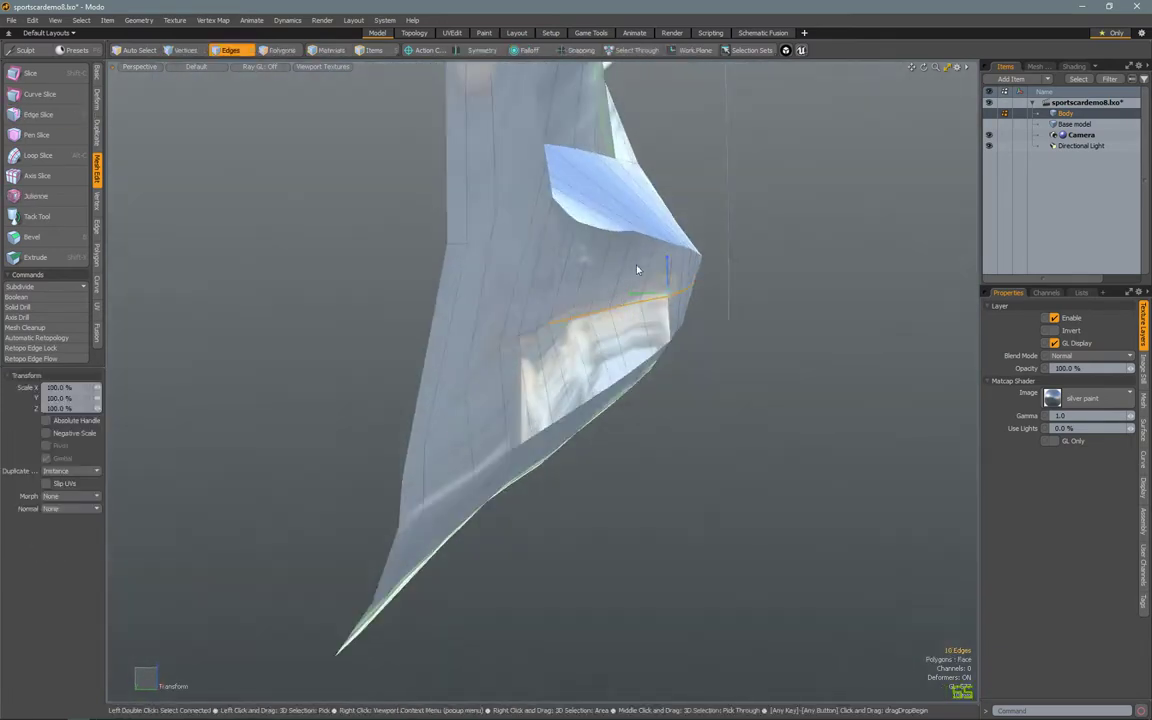
{"action": "key", "text": "Tab"}
{"action": "left_click_drag", "start_coordinate": [566, 222], "coordinate": [500, 250], "text": "alt"}
- Straighten the side vent's lower rim edges by scaling them about the Selection action center
{"action": "key", "text": "2"}
{"action": "key", "text": "y"}
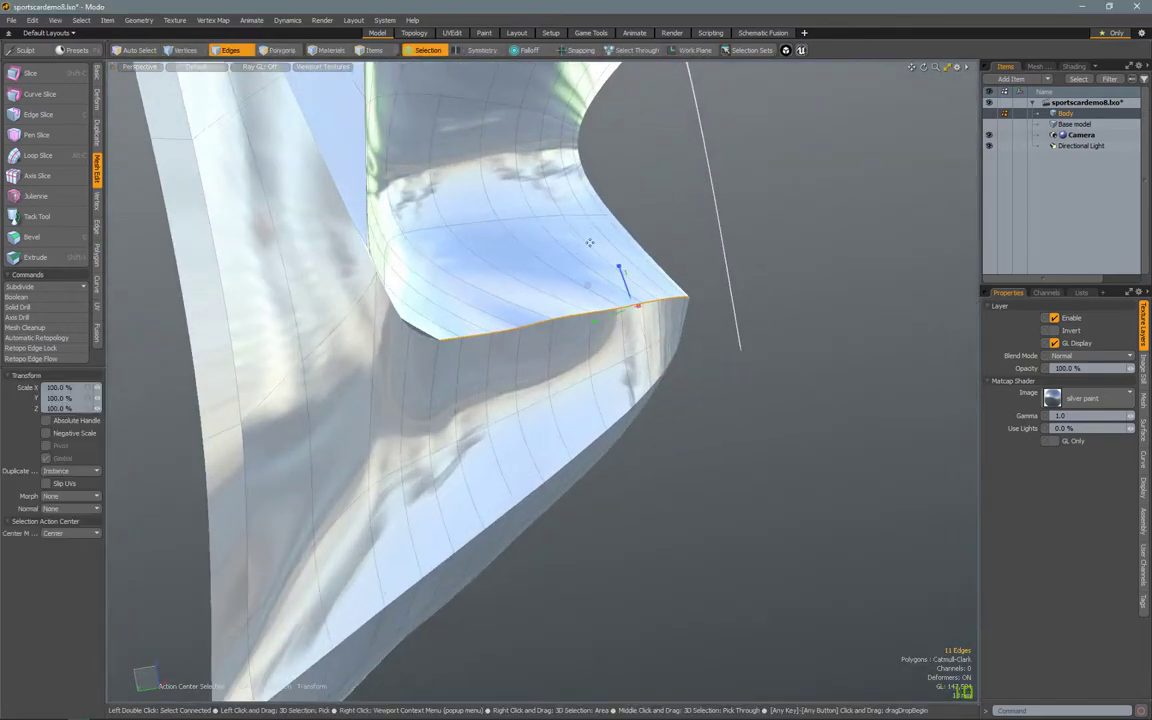
{"action": "left_click", "coordinate": [432, 50]}
{"action": "left_click", "coordinate": [418, 88]}
{"action": "left_click_drag", "start_coordinate": [520, 300], "coordinate": [548, 386], "text": "alt"}
{"action": "key", "text": "Tab"}
{"action": "key", "text": "y"}
{"action": "key", "text": "space"}
- Adjust the position of a single vertex on the side vent's lower rim
{"action": "key", "text": "1"}
{"action": "scroll", "coordinate": [572, 420], "scroll_direction": "up", "scroll_amount": 3}
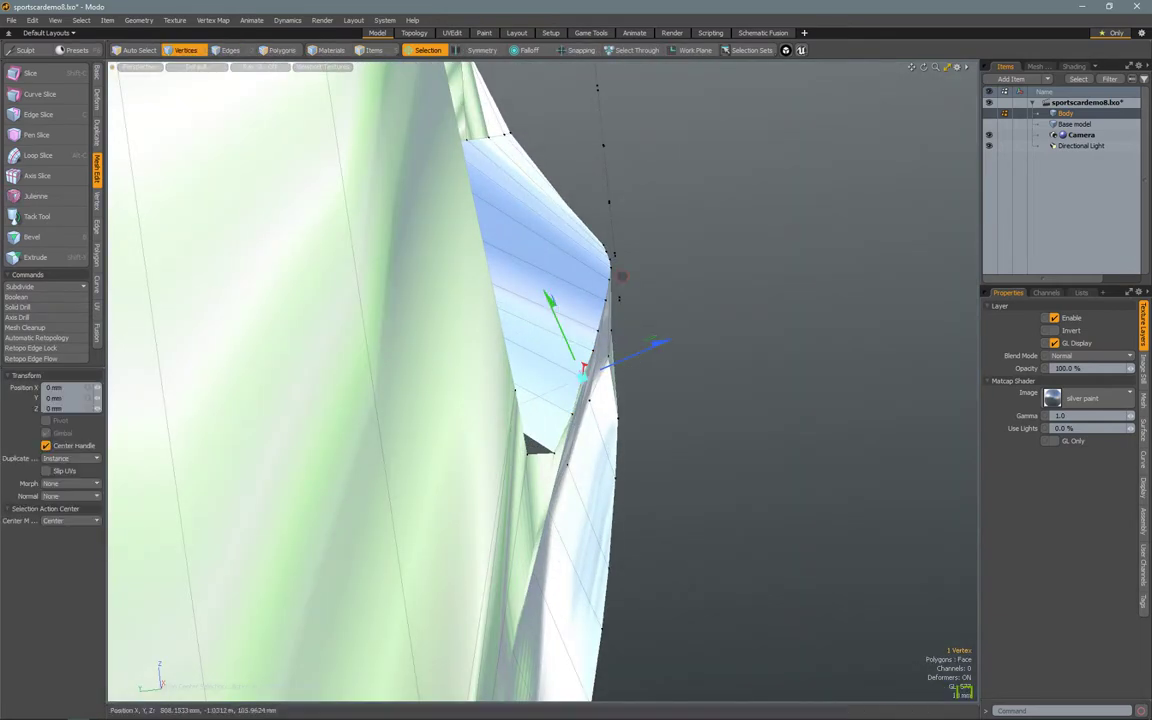
{"action": "key", "text": "space"}
{"action": "left_click_drag", "start_coordinate": [465, 272], "coordinate": [541, 318], "text": "alt"}
- Set up an Ease-Out linear falloff without symmetry along the vent's lower rim, from X 2.178 m to 1.238 m
{"action": "key", "text": "2"}
{"action": "key", "text": "Tab"}
{"action": "double_click", "coordinate": [541, 318]}
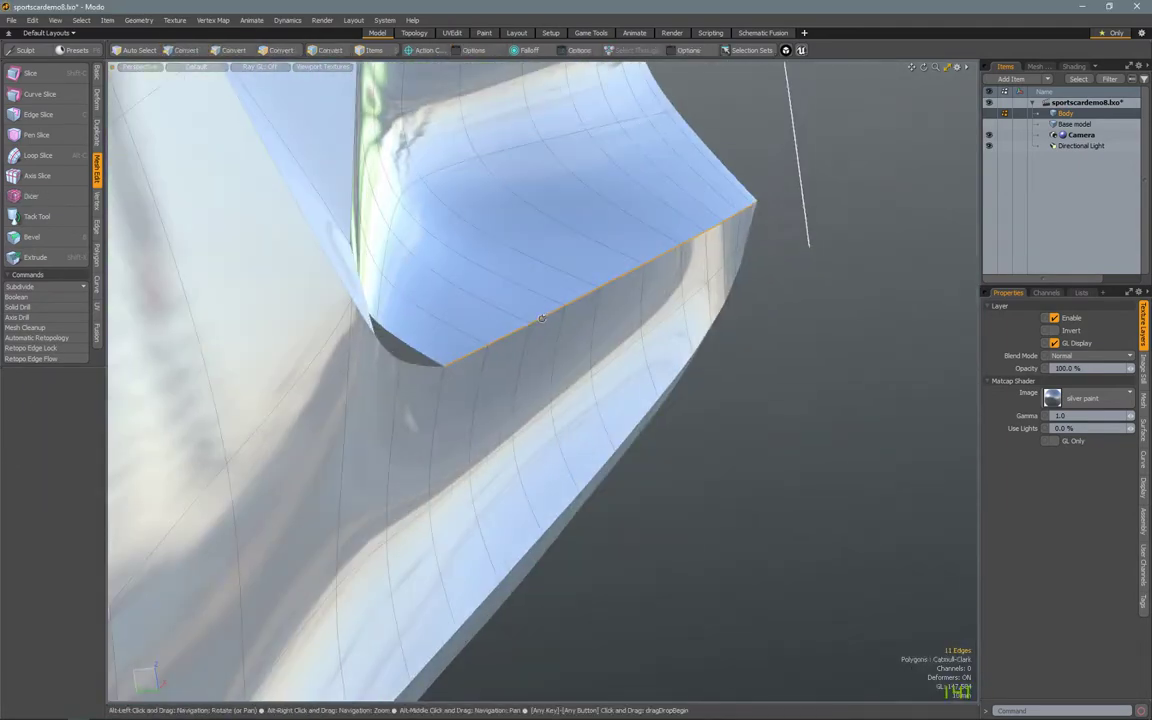
{"action": "left_click", "coordinate": [418, 55]}
{"action": "left_click_drag", "start_coordinate": [580, 200], "coordinate": [621, 290], "text": "alt"}
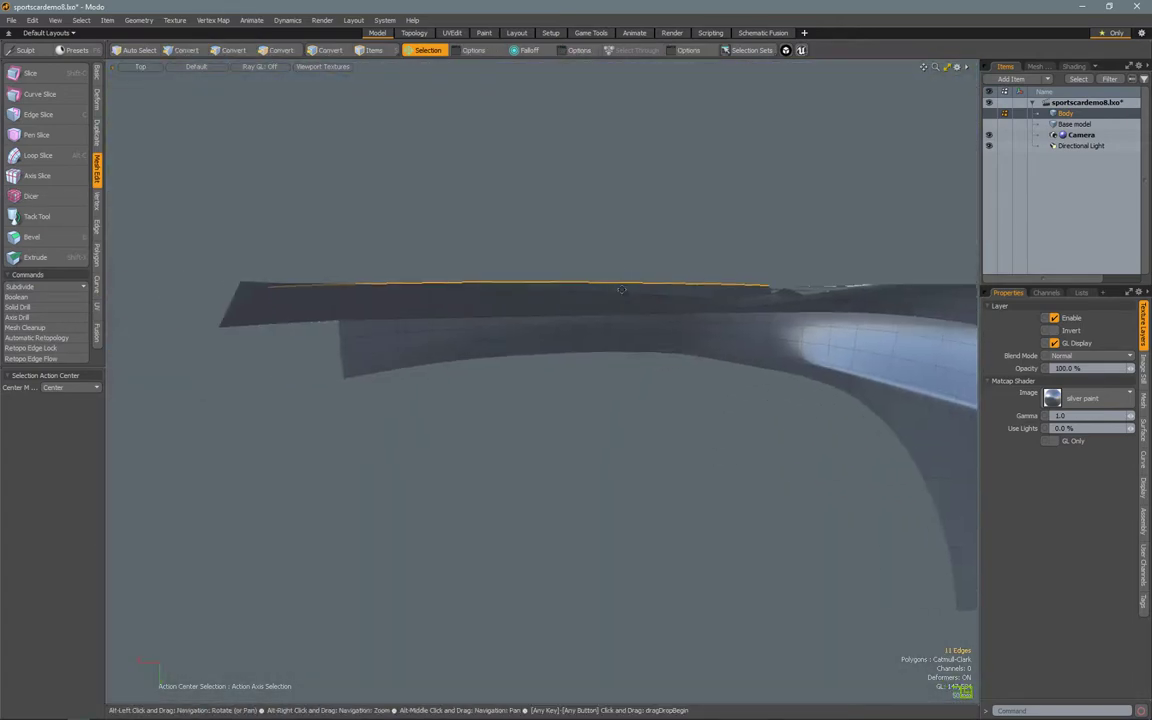
{"action": "left_click", "coordinate": [59, 519]}
{"action": "left_click", "coordinate": [60, 444]}
{"action": "left_click", "coordinate": [70, 532]}
{"action": "left_click", "coordinate": [96, 555]}
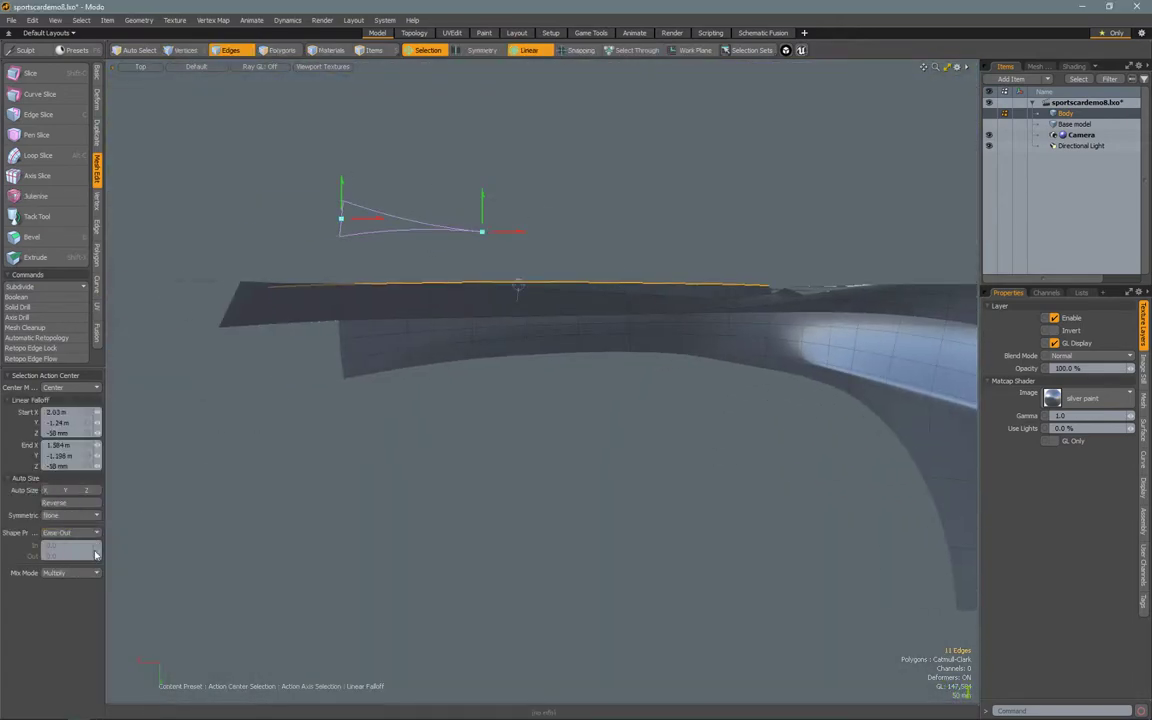
{"action": "key", "text": "ctrl+space"}
{"action": "left_click", "coordinate": [342, 200]}
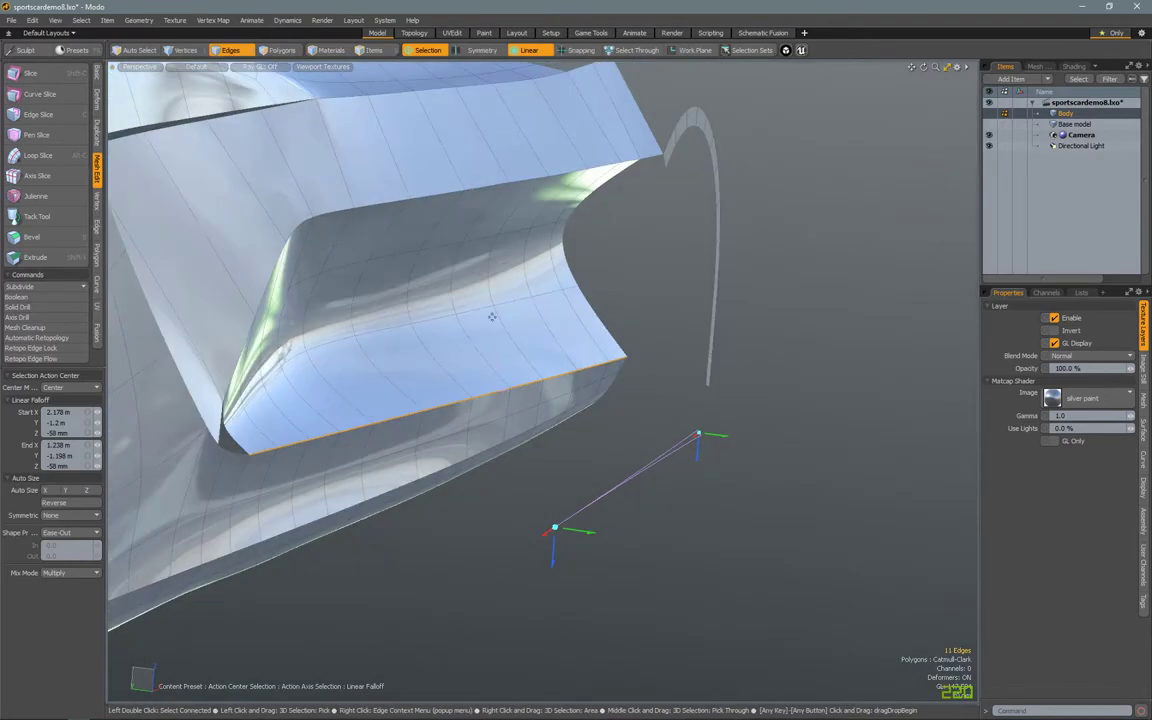
- Slide the vent's lower rim edges by -3.6% under the linear falloff
{"action": "key", "text": "alt+s"}
{"action": "left_click_drag", "start_coordinate": [342, 325], "coordinate": [300, 340], "text": "alt"}
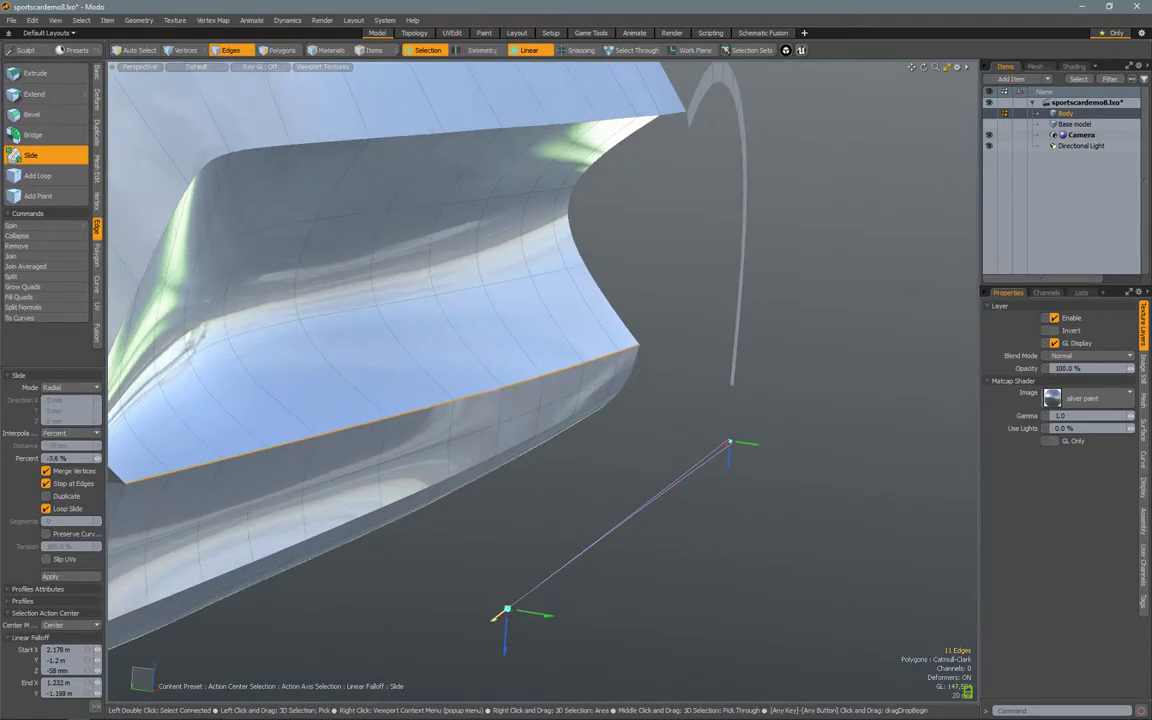
{"action": "left_click_drag", "start_coordinate": [494, 614], "coordinate": [583, 499], "text": "alt"}
{"action": "key", "text": "space"}
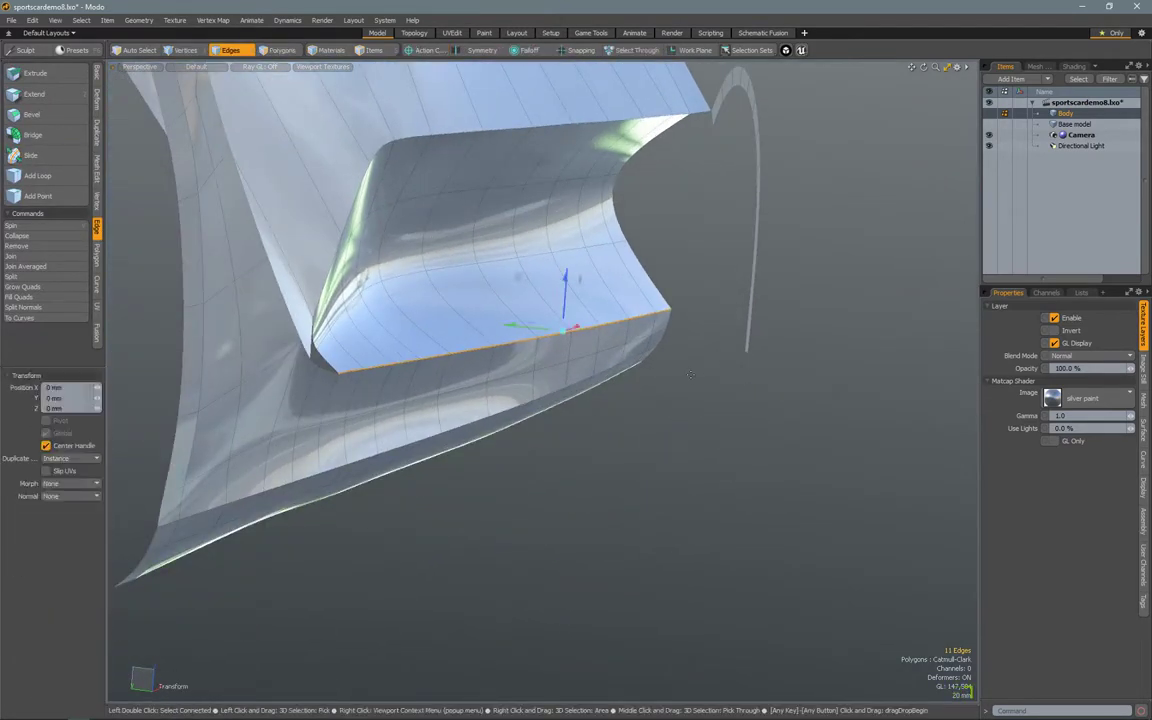
{"action": "left_click_drag", "start_coordinate": [690, 374], "coordinate": [787, 370], "text": "alt"}
- Adjust the short edges where the sill meets the wheel arch about the Selection action center and inspect the reflections
{"action": "key", "text": "2"}
{"action": "left_click", "coordinate": [412, 381]}
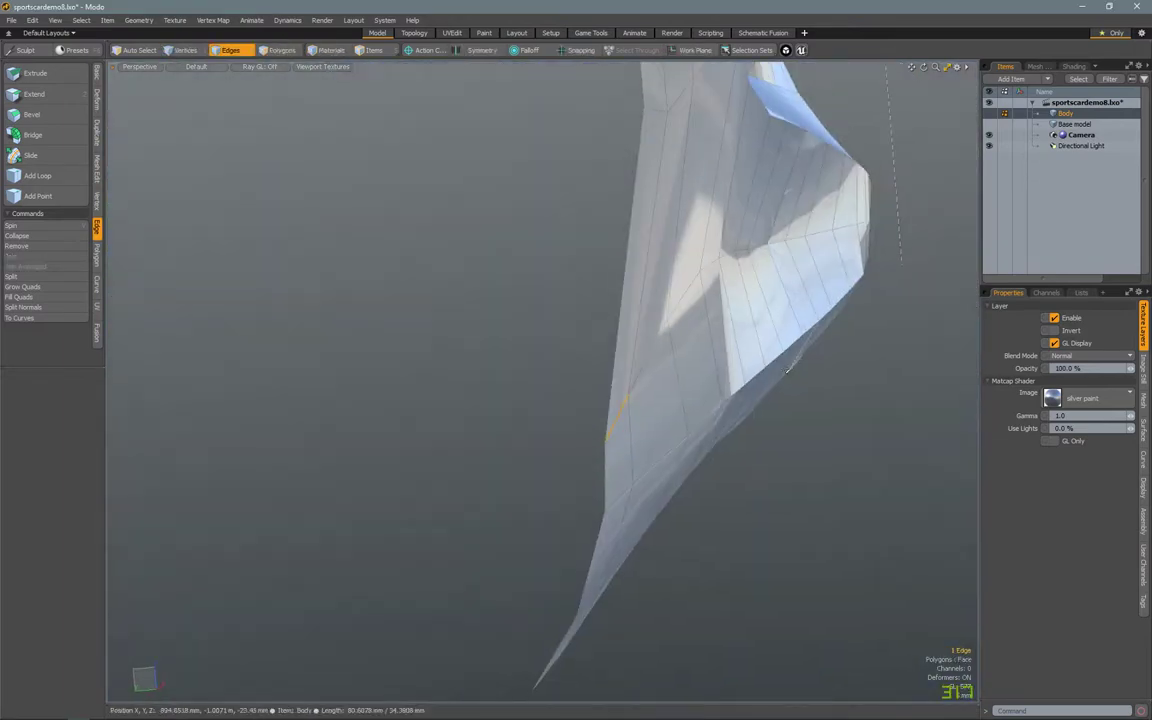
{"action": "key", "text": "Tab"}
{"action": "mouse_move", "coordinate": [572, 426]}
{"action": "left_mouse_down", "text": "alt"}
{"action": "mouse_move", "coordinate": [581, 391]}
{"action": "mouse_move", "coordinate": [458, 334]}
{"action": "mouse_move", "coordinate": [710, 404]}
{"action": "mouse_move", "coordinate": [749, 308]}
{"action": "left_mouse_up", "text": "alt"}
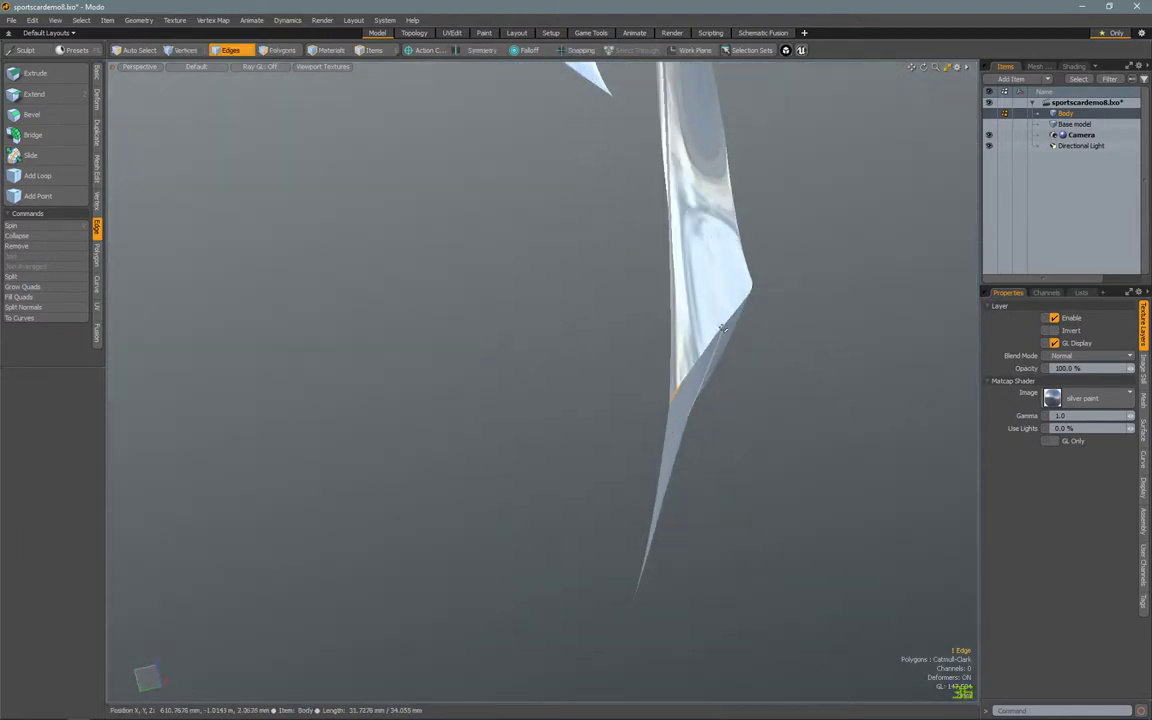
{"action": "left_click_drag", "start_coordinate": [708, 360], "coordinate": [772, 381], "text": "alt"}
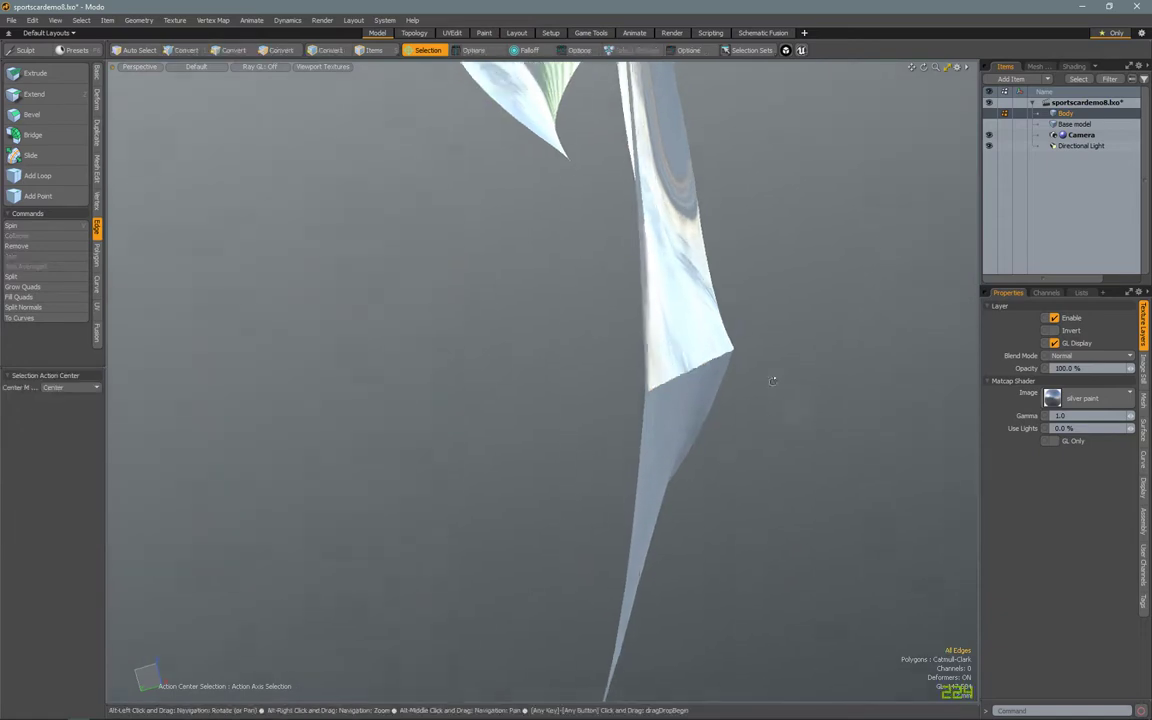
{"action": "left_click_drag", "start_coordinate": [700, 376], "coordinate": [600, 362], "text": "alt"}
{"action": "scroll", "coordinate": [600, 362], "scroll_direction": "down", "scroll_amount": 5}
{"action": "scroll", "coordinate": [640, 306], "scroll_direction": "up", "scroll_amount": 8}
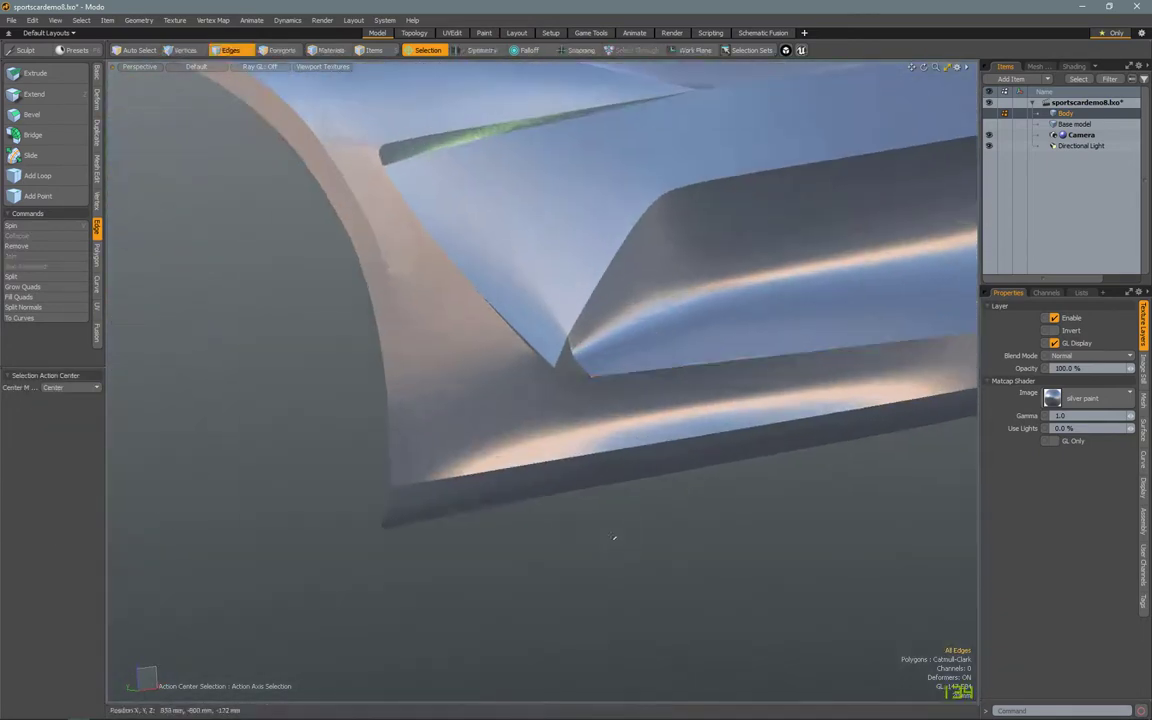
- Adjust the vertex at the pointed corner where the sill, wheel arch and side recess meet
{"action": "scroll", "coordinate": [614, 538], "scroll_direction": "up", "scroll_amount": 6}
{"action": "left_click_drag", "start_coordinate": [614, 538], "coordinate": [363, 519], "text": "alt"}
{"action": "key", "text": "3"}
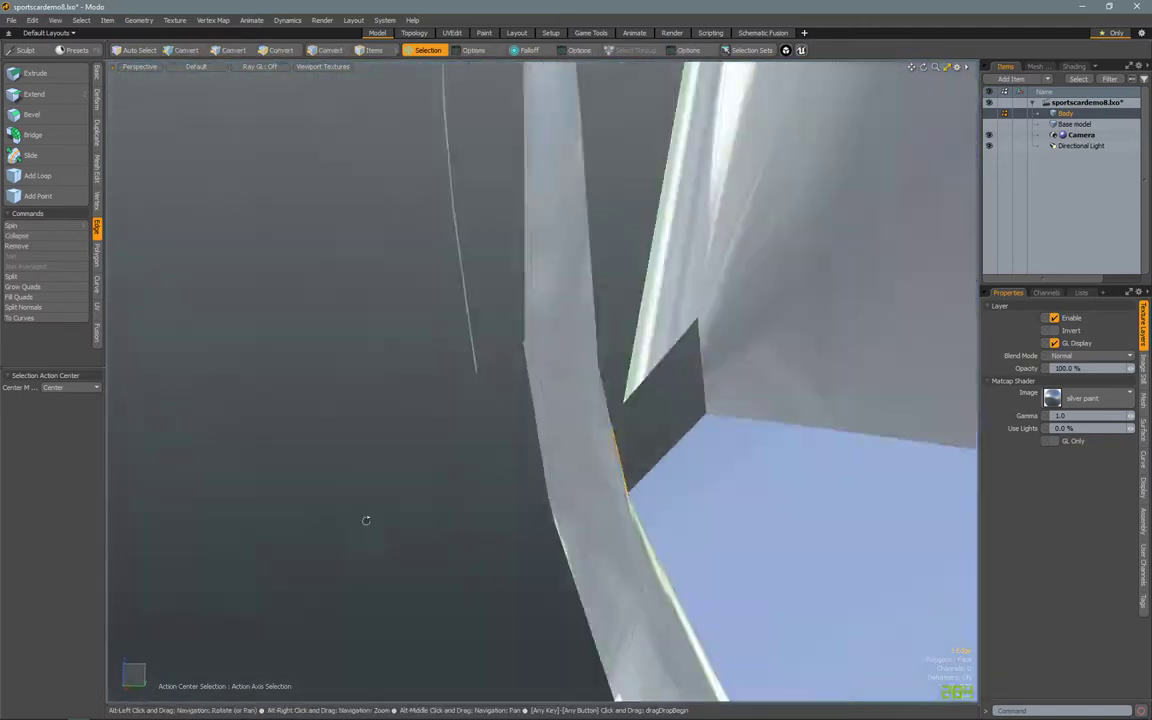
{"action": "left_click", "coordinate": [186, 50]}
{"action": "mouse_move", "coordinate": [560, 400]}
{"action": "left_mouse_down", "text": "alt"}
{"action": "mouse_move", "coordinate": [610, 427]}
{"action": "mouse_move", "coordinate": [612, 507]}
{"action": "mouse_move", "coordinate": [564, 410]}
{"action": "left_mouse_up", "text": "alt"}
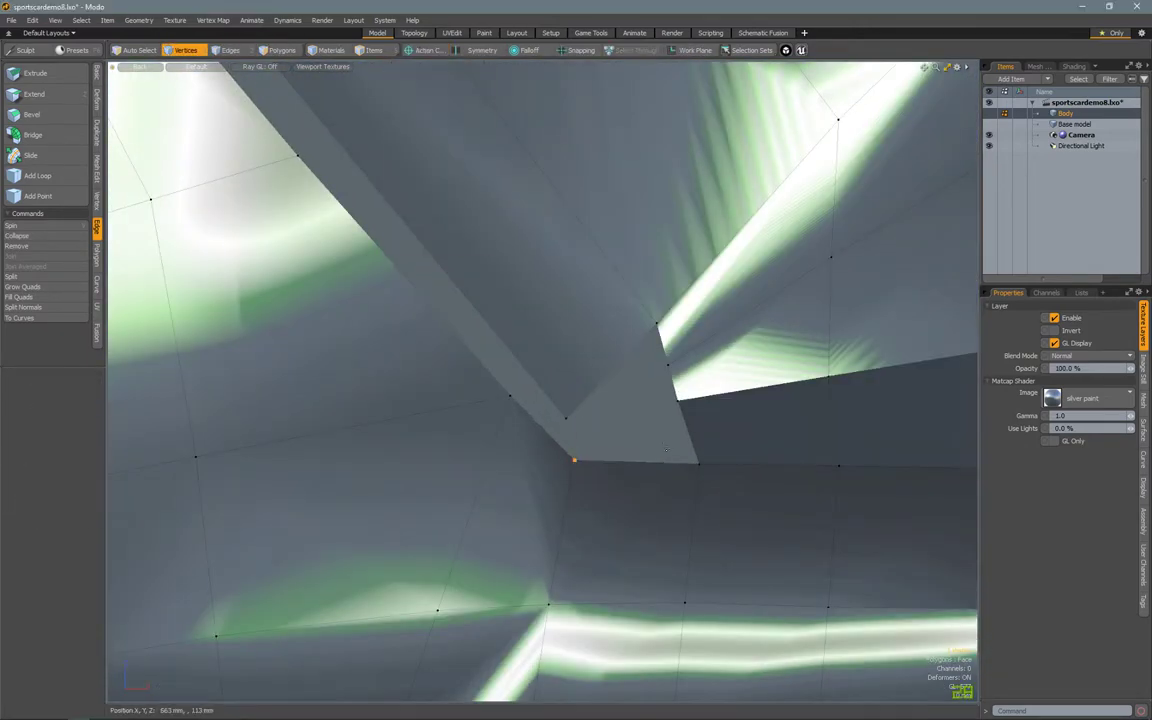
{"action": "left_click_drag", "start_coordinate": [666, 449], "coordinate": [520, 488], "text": "alt"}
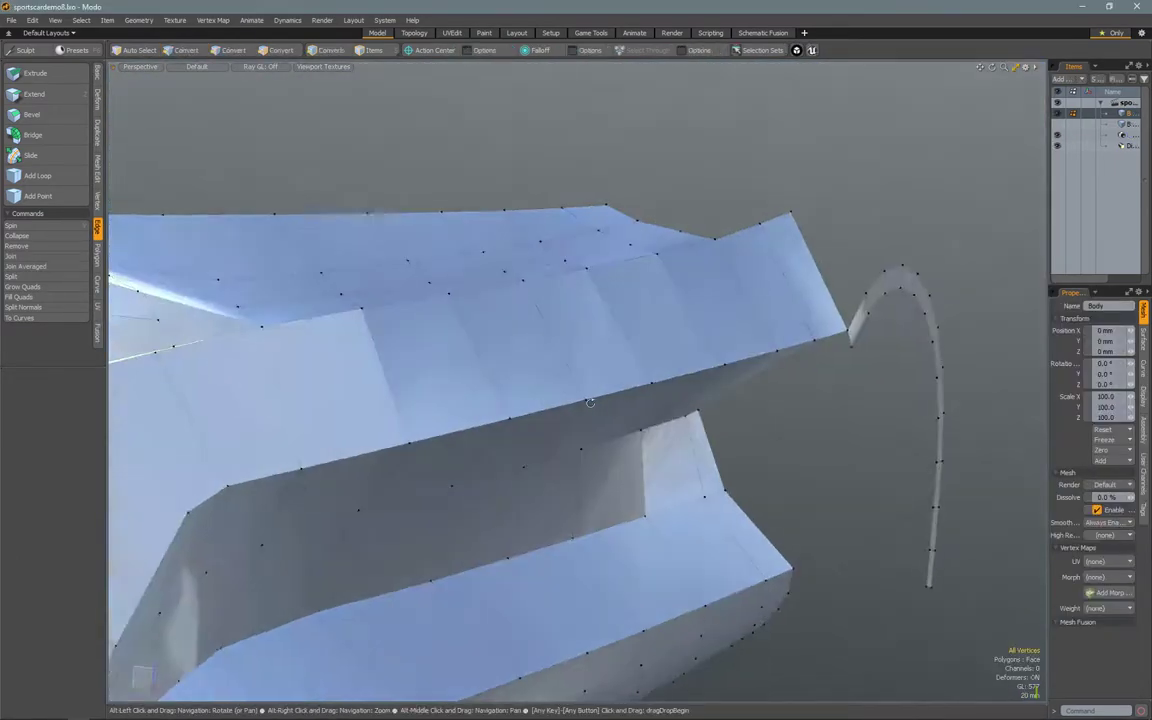
- Scale the eight edges running along the inner wall of the side recess about the Selection action center
{"action": "left_click_drag", "start_coordinate": [560, 430], "coordinate": [486, 436], "text": "alt"}
{"action": "left_click_drag", "start_coordinate": [460, 489], "coordinate": [452, 285], "text": "alt"}
{"action": "key", "text": "y"}
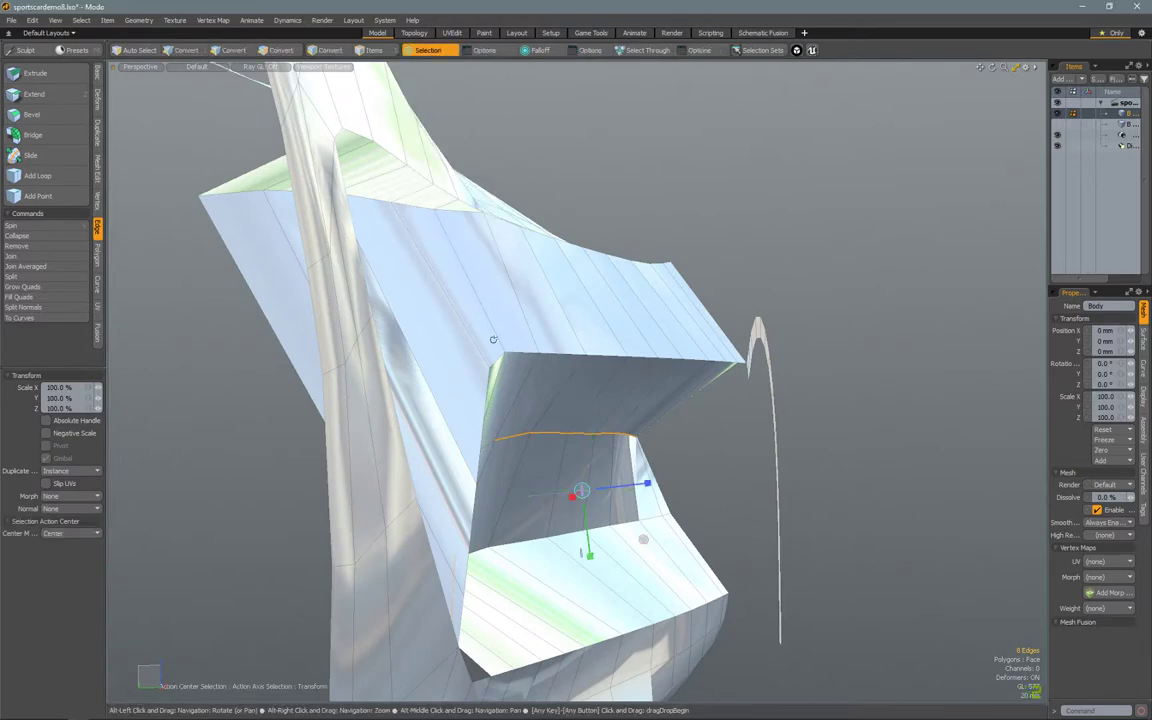
{"action": "left_click_drag", "start_coordinate": [493, 340], "coordinate": [546, 572], "text": "alt"}
{"action": "left_click_drag", "start_coordinate": [588, 440], "coordinate": [548, 372], "text": "alt"}
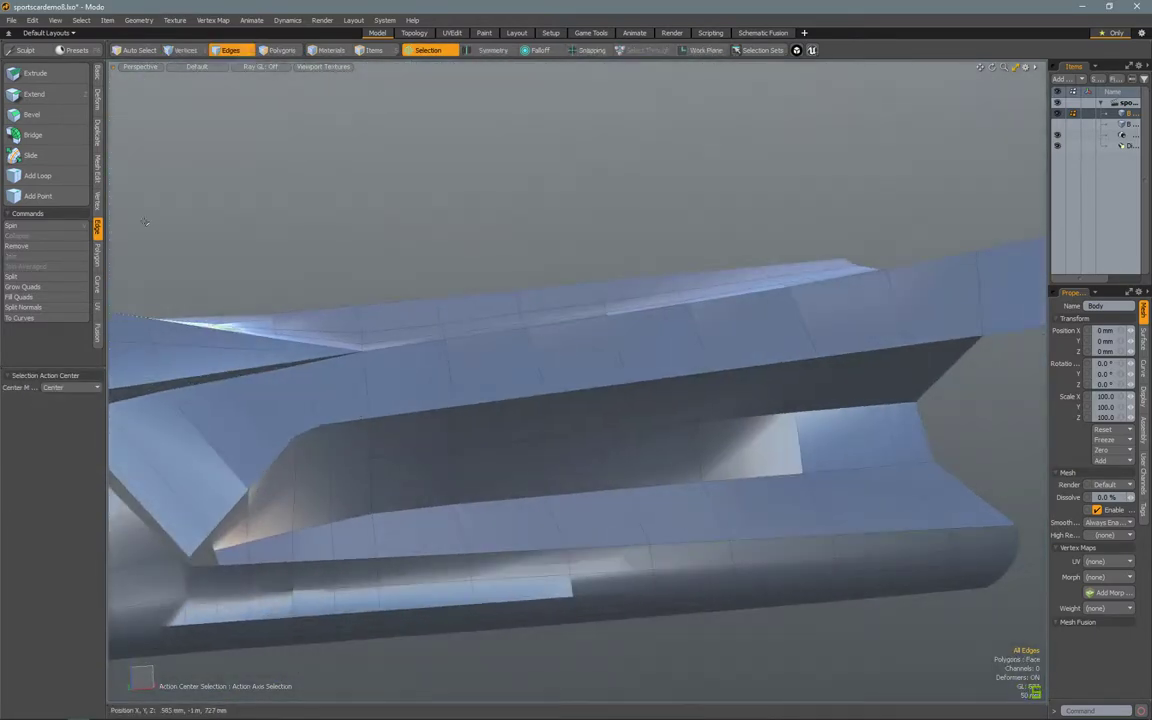
{"action": "key", "text": "space"}
- Slide the recess wall's four edges nearest the wheel arch under a linear falloff from X 879.5 mm to 554.5 mm
{"action": "left_click_drag", "start_coordinate": [370, 472], "coordinate": [487, 452], "text": "alt"}
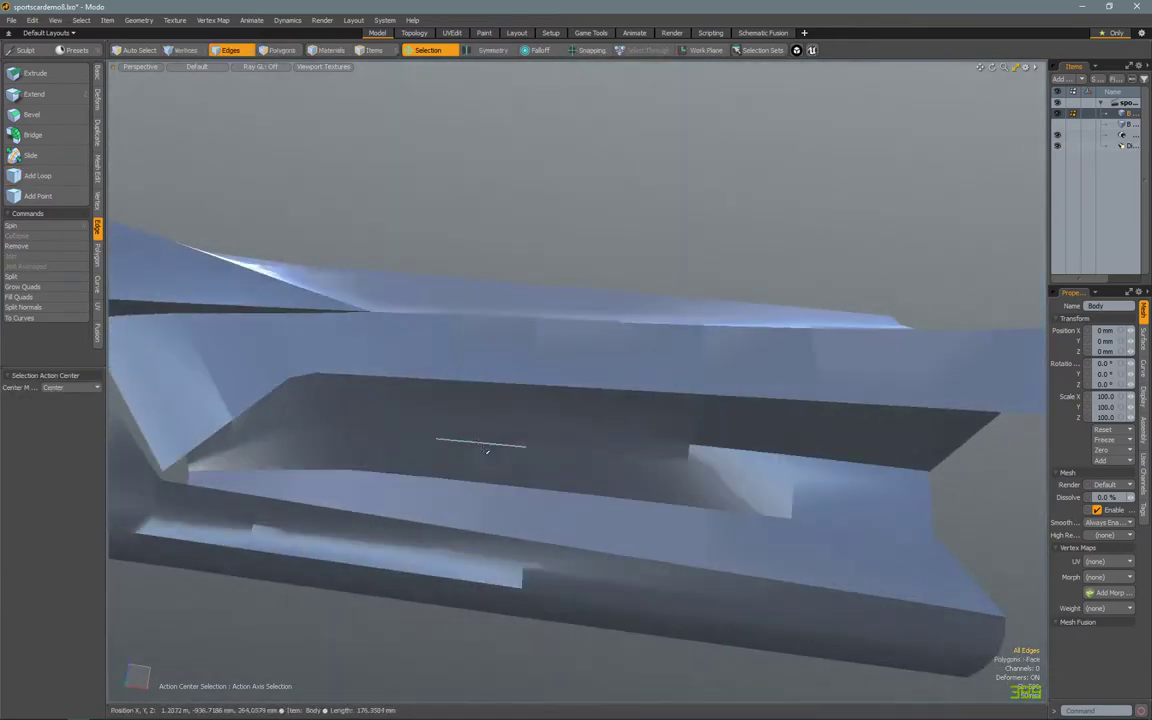
{"action": "key", "text": "space"}
{"action": "left_click_drag", "start_coordinate": [568, 478], "coordinate": [345, 465], "text": "alt"}
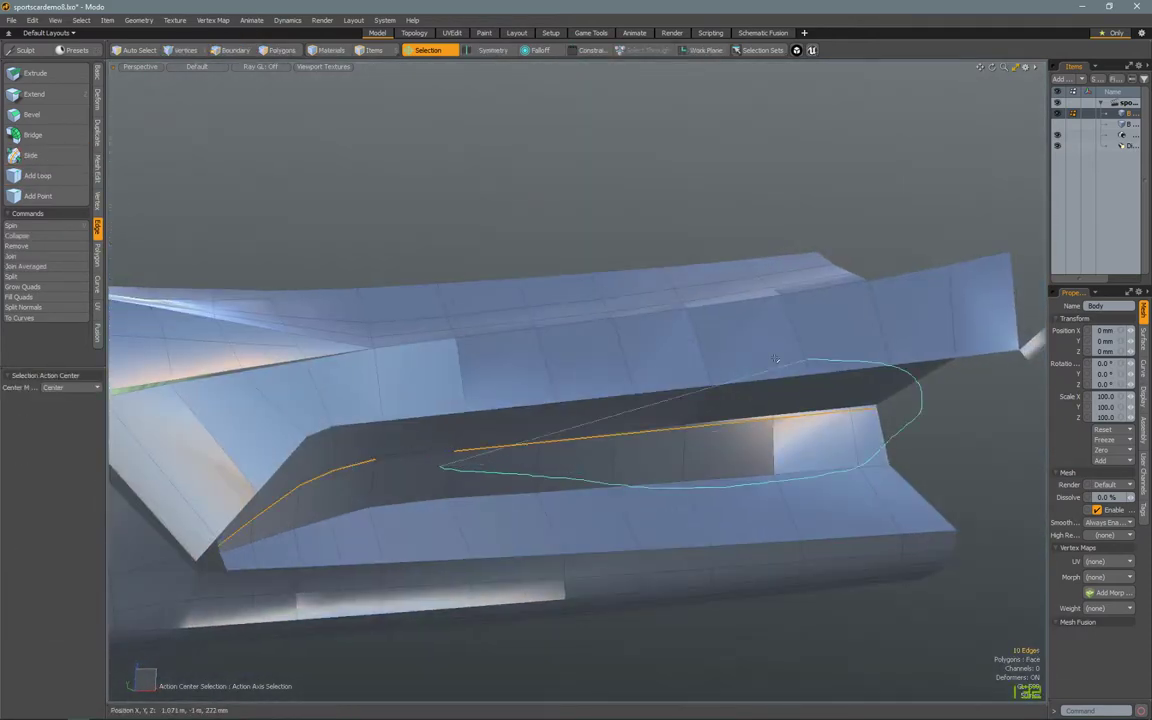
{"action": "right_click_drag", "start_coordinate": [776, 360], "coordinate": [772, 362], "text": "ctrl"}
{"action": "left_click", "coordinate": [536, 50]}
{"action": "left_click", "coordinate": [522, 75]}
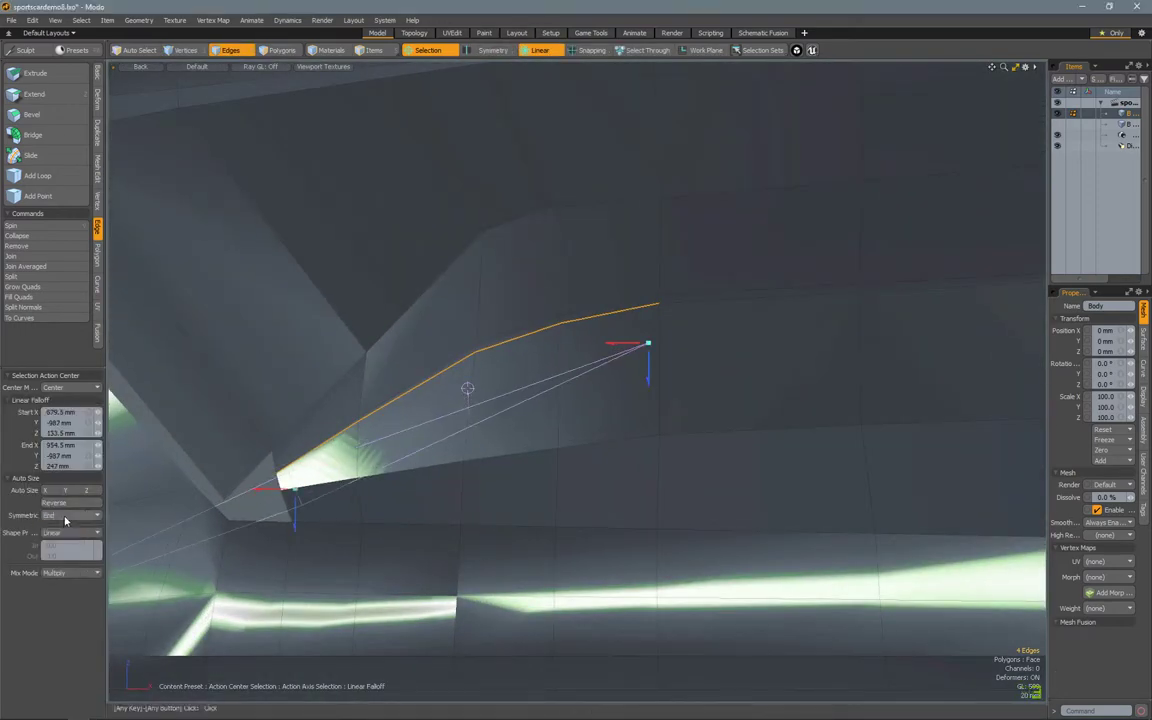
{"action": "left_click", "coordinate": [30, 155]}
{"action": "key", "text": "space"}
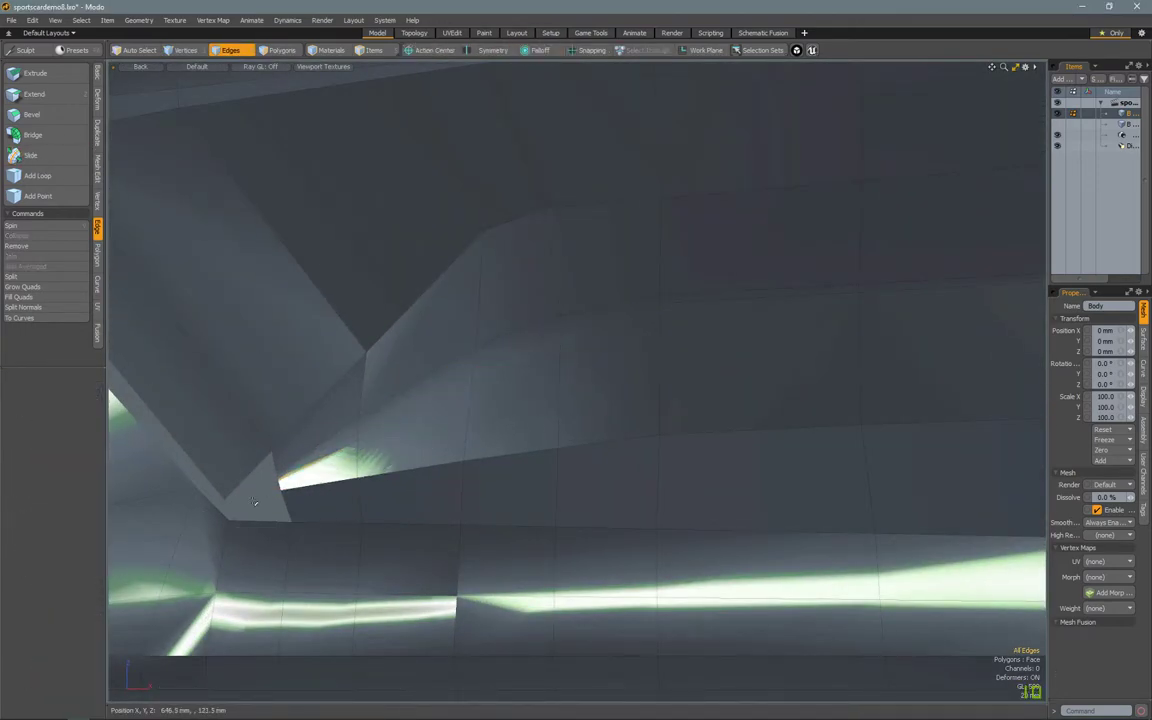
- Add an edge loop close to the recess's lower crease to sharpen it in the subdivided surface
{"action": "key", "text": "3"}
{"action": "left_click_drag", "start_coordinate": [411, 467], "coordinate": [596, 375], "text": "alt"}
{"action": "key", "text": "2"}
{"action": "key", "text": "alt+c"}
{"action": "left_click_drag", "start_coordinate": [561, 555], "coordinate": [491, 418], "text": "alt"}
{"action": "left_click", "coordinate": [491, 418]}
{"action": "key", "text": "space"}
{"action": "key", "text": "Tab"}
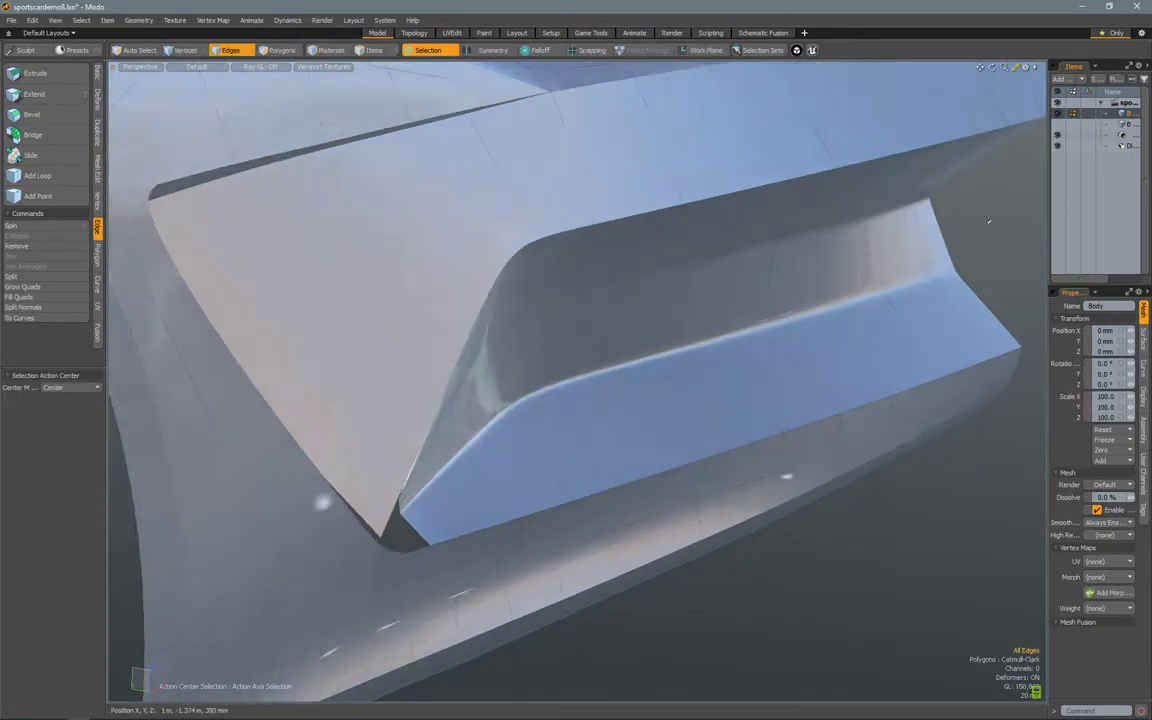
- Slide the edge loop running along the side recess and compare the cage with the subdivided surface
{"action": "left_click_drag", "start_coordinate": [316, 483], "coordinate": [476, 340], "text": "alt"}
{"action": "double_click", "coordinate": [678, 311]}
{"action": "key", "text": "Tab"}
{"action": "left_click", "coordinate": [57, 158]}
{"action": "key", "text": "space"}
{"action": "key", "text": "Tab"}
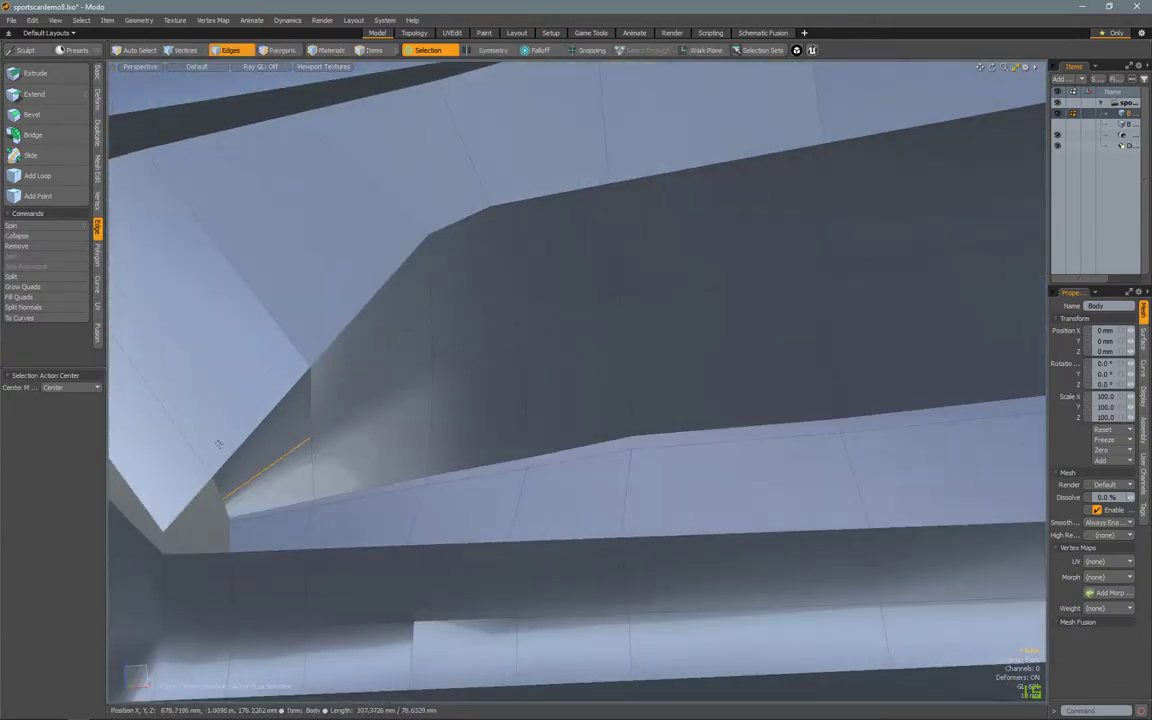
- Scale and slide the two short edges at the recess's pointed end beside the wheel arch
{"action": "left_click_drag", "start_coordinate": [276, 482], "coordinate": [364, 419], "text": "alt"}
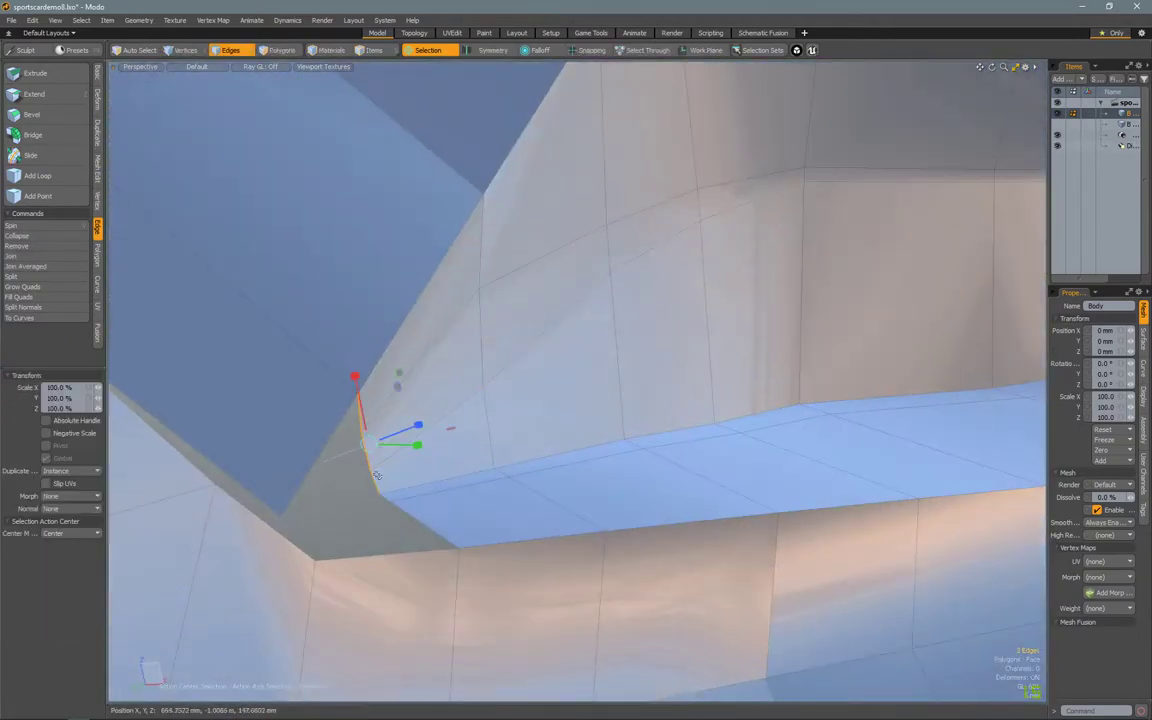
{"action": "mouse_move", "coordinate": [376, 475]}
{"action": "left_mouse_down", "text": "alt"}
{"action": "mouse_move", "coordinate": [572, 413]}
{"action": "mouse_move", "coordinate": [575, 345]}
{"action": "mouse_move", "coordinate": [607, 292]}
{"action": "left_mouse_up", "text": "alt"}
{"action": "key", "text": "r"}
{"action": "mouse_move", "coordinate": [605, 236]}
{"action": "left_mouse_down", "text": "alt"}
{"action": "mouse_move", "coordinate": [657, 228]}
{"action": "mouse_move", "coordinate": [106, 205]}
{"action": "left_mouse_up", "text": "alt"}
{"action": "left_click", "coordinate": [20, 155]}
{"action": "left_click_drag", "start_coordinate": [450, 380], "coordinate": [389, 450], "text": "alt"}
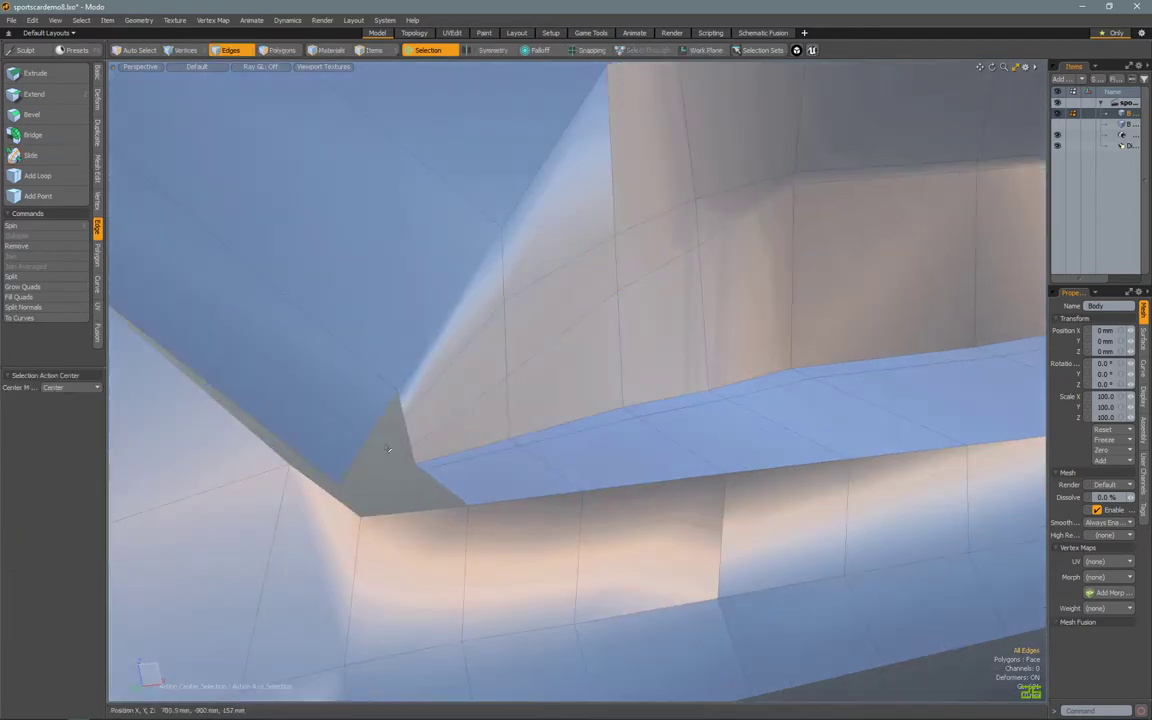
- Straighten the four border edges of the vent panel by scaling them to 0% in Y and Z
{"action": "left_click_drag", "start_coordinate": [572, 189], "coordinate": [577, 246], "text": "alt"}
{"action": "key", "text": "3"}
{"action": "key", "text": "1"}
{"action": "left_click_drag", "start_coordinate": [708, 200], "coordinate": [588, 152], "text": "alt"}
{"action": "left_click_drag", "start_coordinate": [455, 214], "coordinate": [449, 271], "text": "alt"}
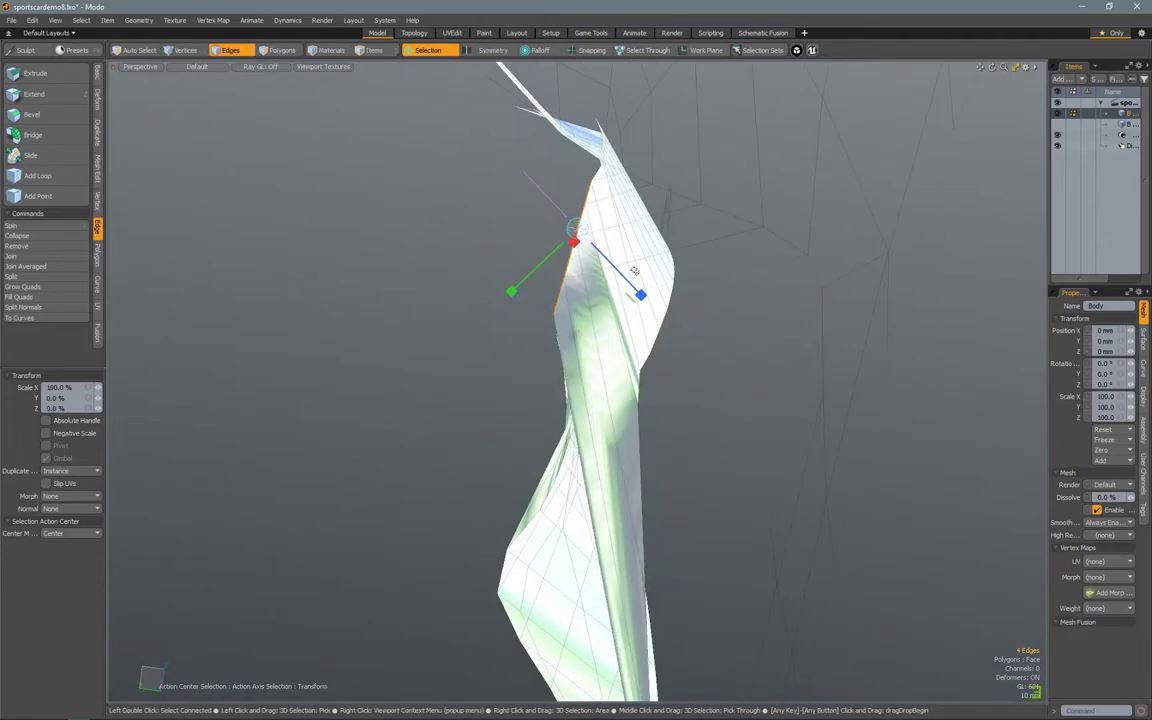
{"action": "left_click_drag", "start_coordinate": [634, 270], "coordinate": [545, 255], "text": "alt"}
- Scale the four edges bordering the vent opening about the Selection action center
{"action": "left_click", "coordinate": [430, 50]}
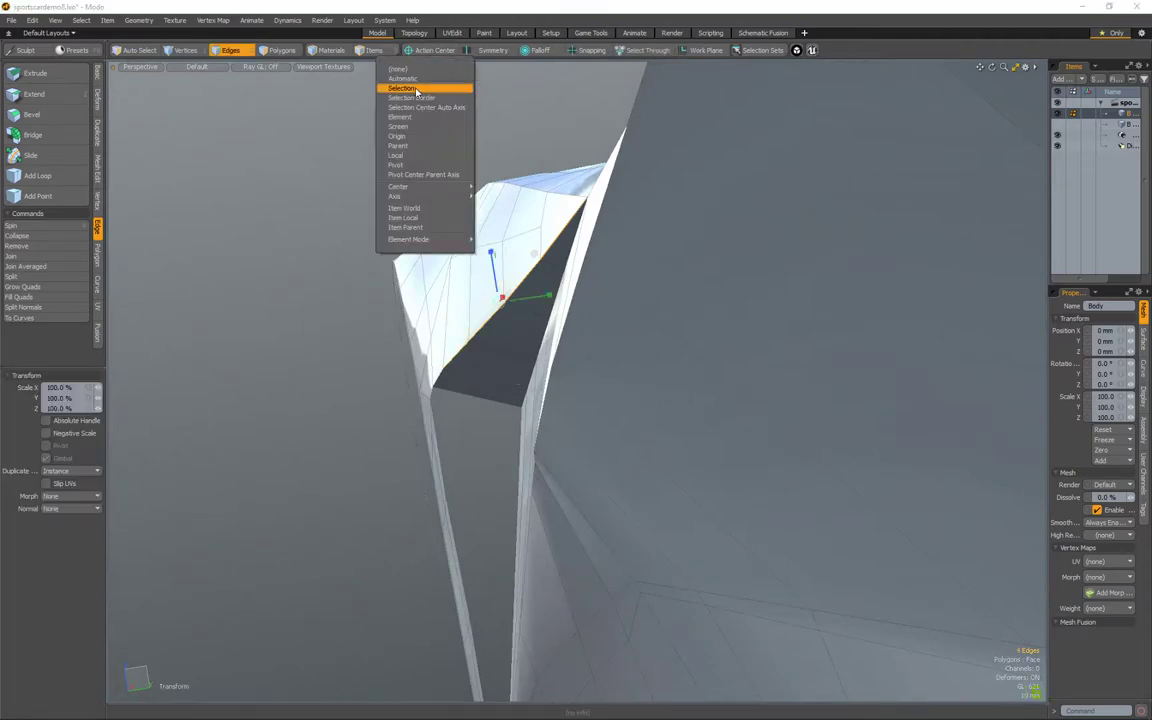
{"action": "left_click", "coordinate": [410, 85]}
{"action": "left_click_drag", "start_coordinate": [489, 349], "coordinate": [600, 280], "text": "alt"}
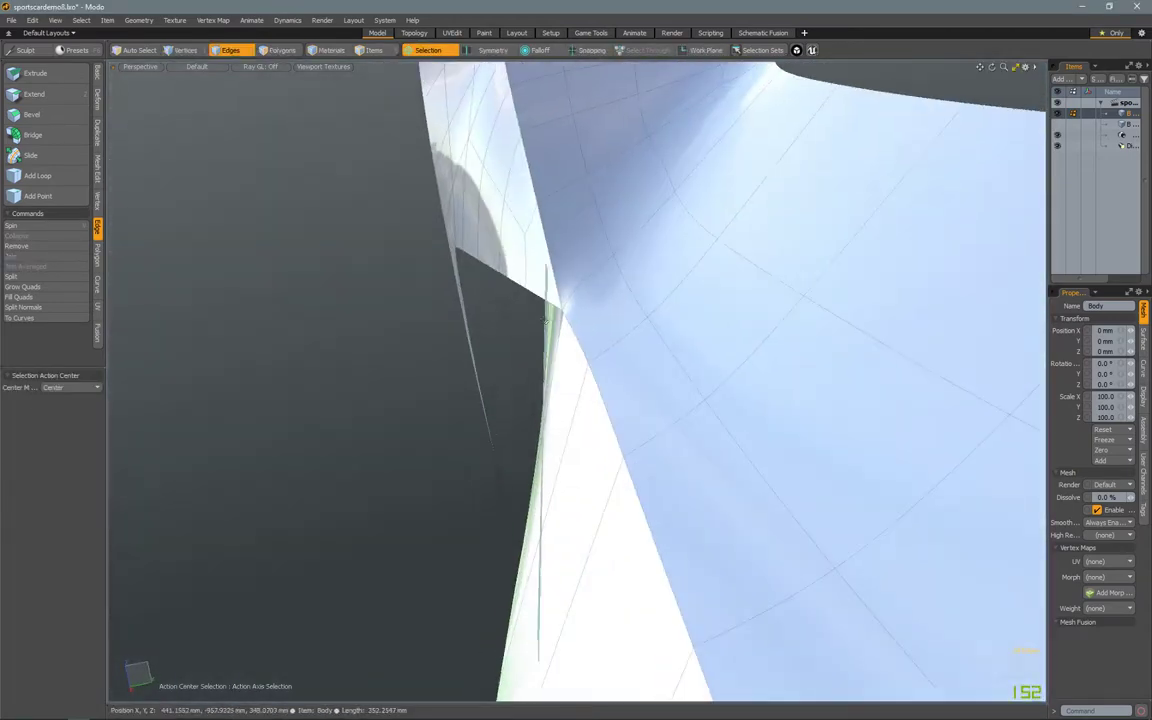
- Move the ten edges above the vent gap under an Ease-In linear falloff with End symmetry, from X 667 mm to 419 mm
{"action": "key", "text": "shift+a"}
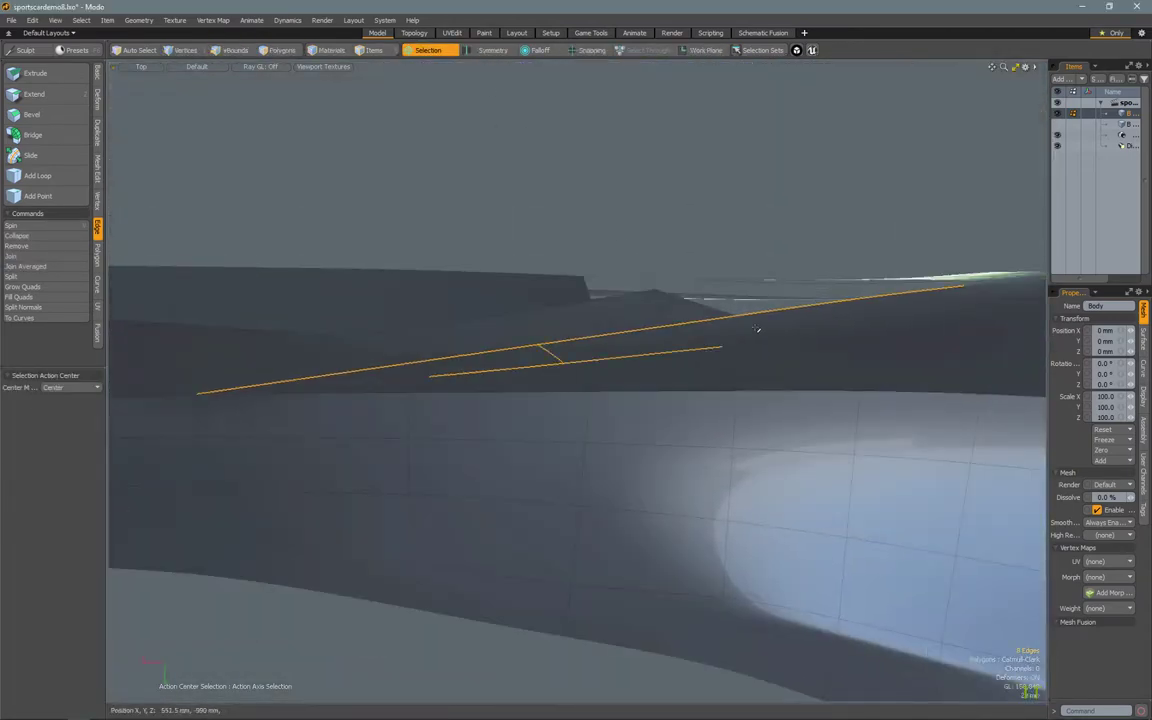
{"action": "left_click", "coordinate": [540, 50]}
{"action": "left_click", "coordinate": [530, 82]}
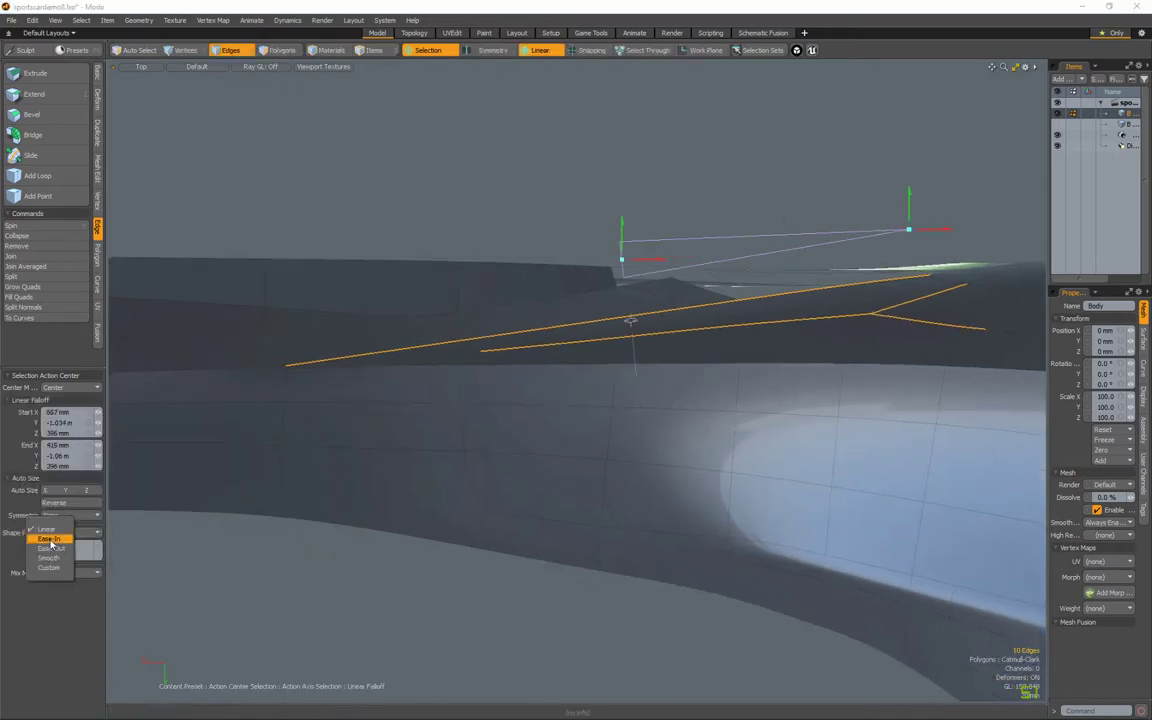
{"action": "left_click", "coordinate": [60, 515]}
{"action": "left_click", "coordinate": [55, 495]}
{"action": "key", "text": "w"}
{"action": "left_click_drag", "start_coordinate": [450, 300], "coordinate": [519, 260], "text": "alt"}
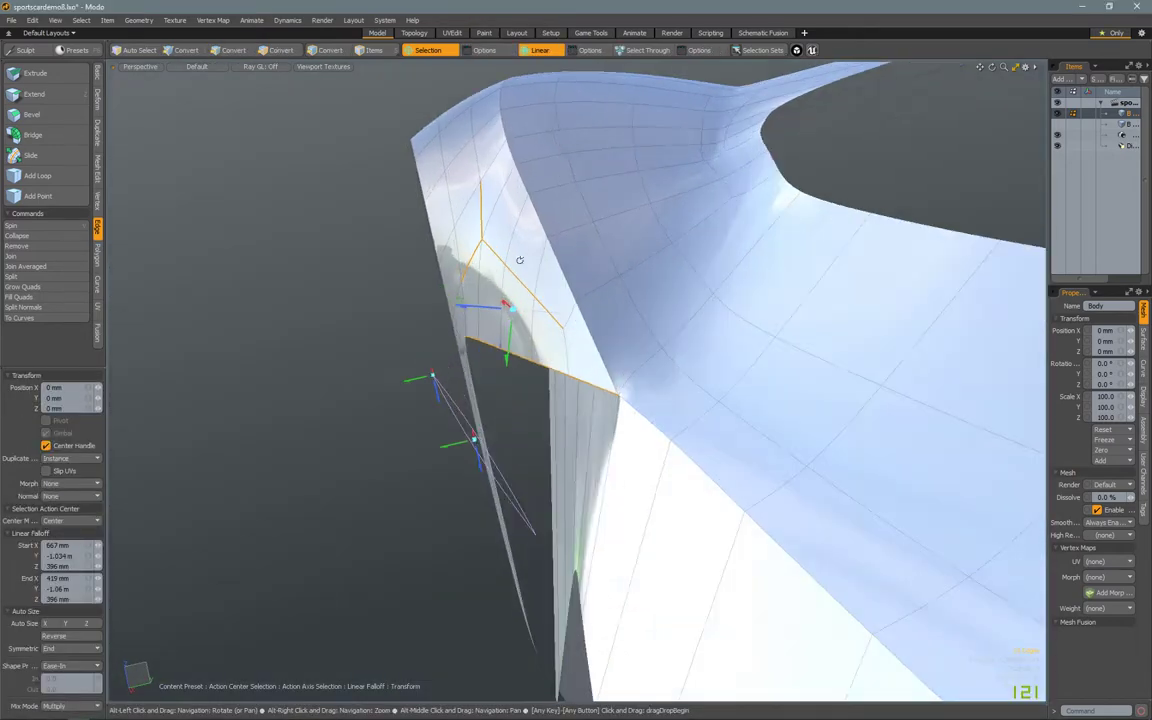
{"action": "key", "text": "space"}
- Move five edges along the vent gap's border by -500 um in Y under an Ease-In linear falloff from X 691 mm to 421 mm
{"action": "left_click_drag", "start_coordinate": [474, 314], "coordinate": [744, 345], "text": "alt"}
{"action": "left_click_drag", "start_coordinate": [874, 246], "coordinate": [700, 300], "text": "alt"}
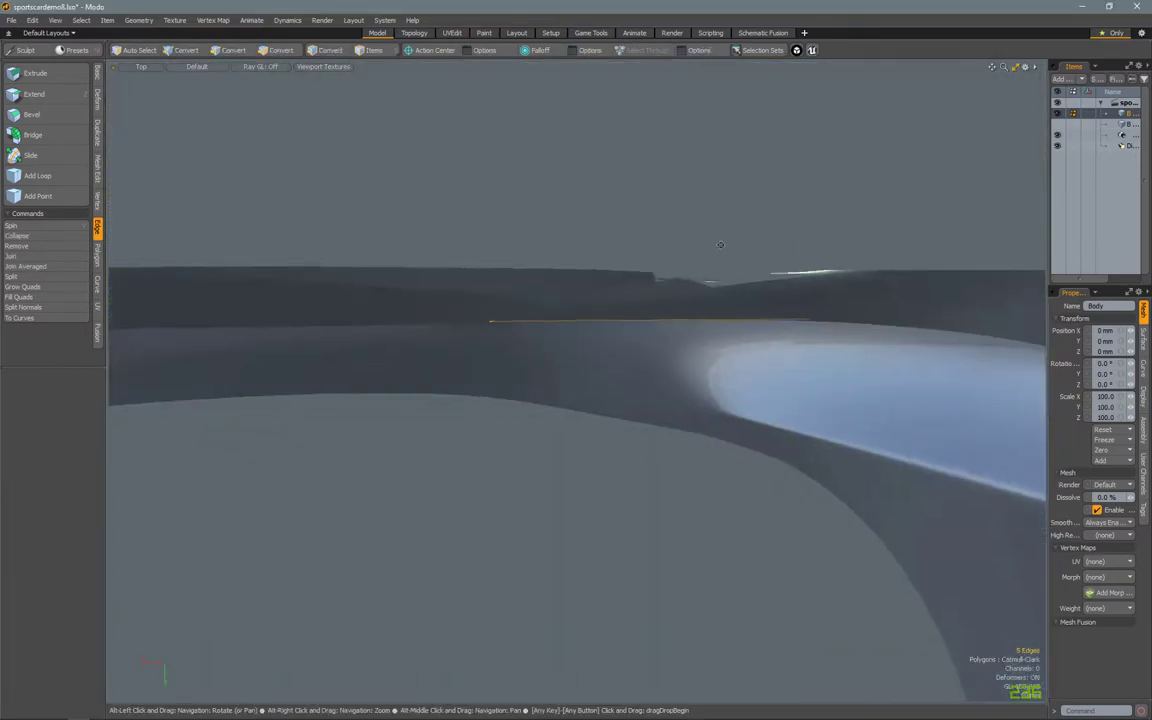
{"action": "left_click", "coordinate": [540, 50]}
{"action": "left_click", "coordinate": [535, 70]}
{"action": "left_click_drag", "start_coordinate": [838, 368], "coordinate": [652, 360], "text": "alt"}
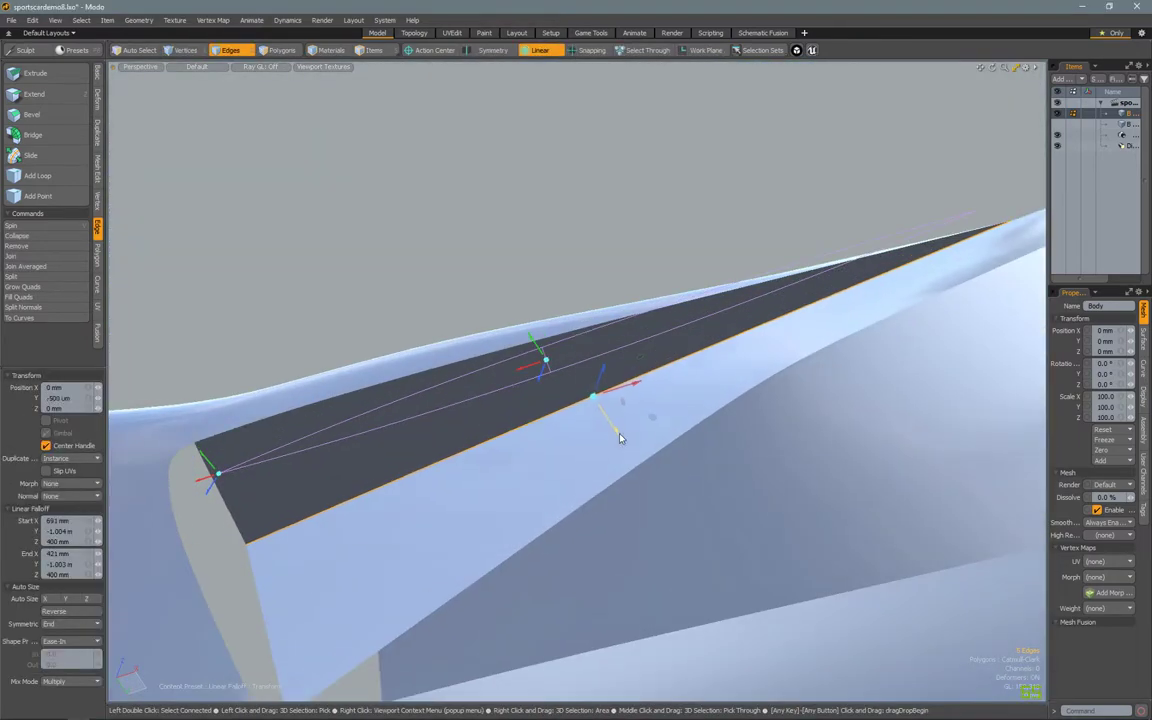
{"action": "key", "text": "space"}
- Add an edge loop at about 24% along the side panel between the vent gap and the recess
{"action": "mouse_move", "coordinate": [625, 260]}
{"action": "left_mouse_down", "text": "alt"}
{"action": "mouse_move", "coordinate": [613, 464]}
{"action": "mouse_move", "coordinate": [560, 340]}
{"action": "left_mouse_up", "text": "alt"}
{"action": "left_click", "coordinate": [38, 175]}
{"action": "left_click", "coordinate": [468, 412]}
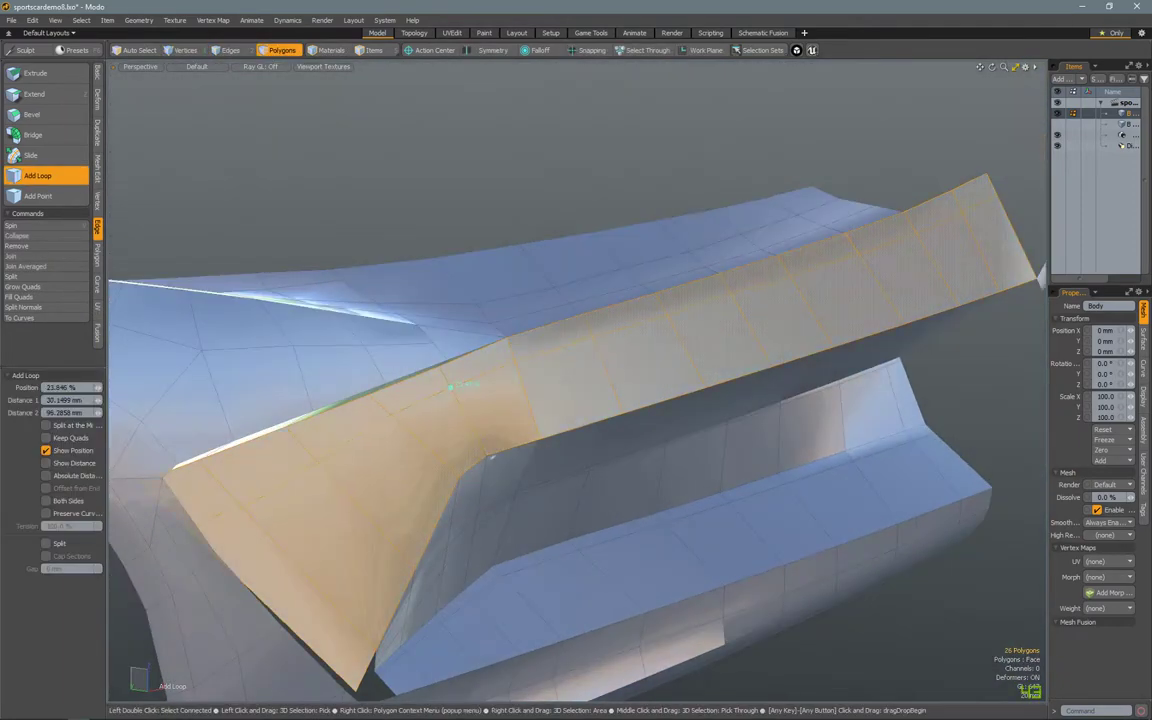
{"action": "key", "text": "space"}
- Shift the side panel's nine-polygon strip under an Ease-In linear falloff with End symmetry, from X 1.565 m to 487 mm
{"action": "left_click_drag", "start_coordinate": [468, 412], "coordinate": [553, 57], "text": "alt"}
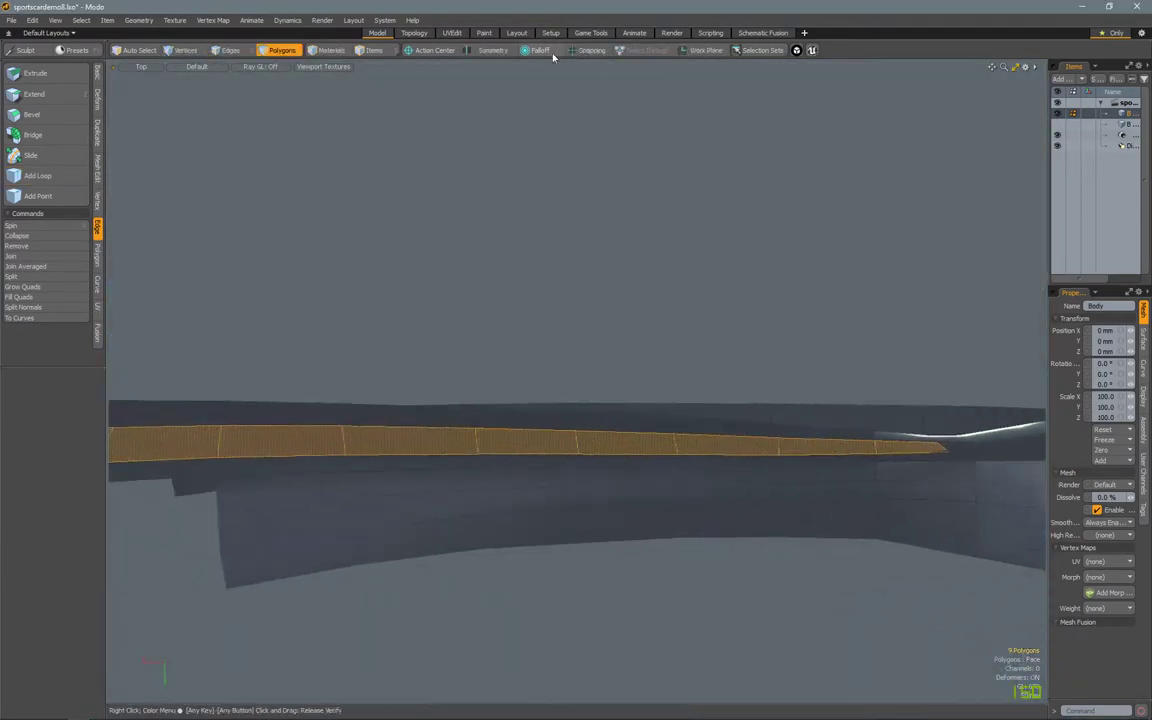
{"action": "key", "text": "Tab"}
{"action": "mouse_move", "coordinate": [588, 320]}
{"action": "left_mouse_down", "text": "alt"}
{"action": "mouse_move", "coordinate": [745, 300]}
{"action": "mouse_move", "coordinate": [689, 252]}
{"action": "left_mouse_up", "text": "alt"}
{"action": "key", "text": "space"}
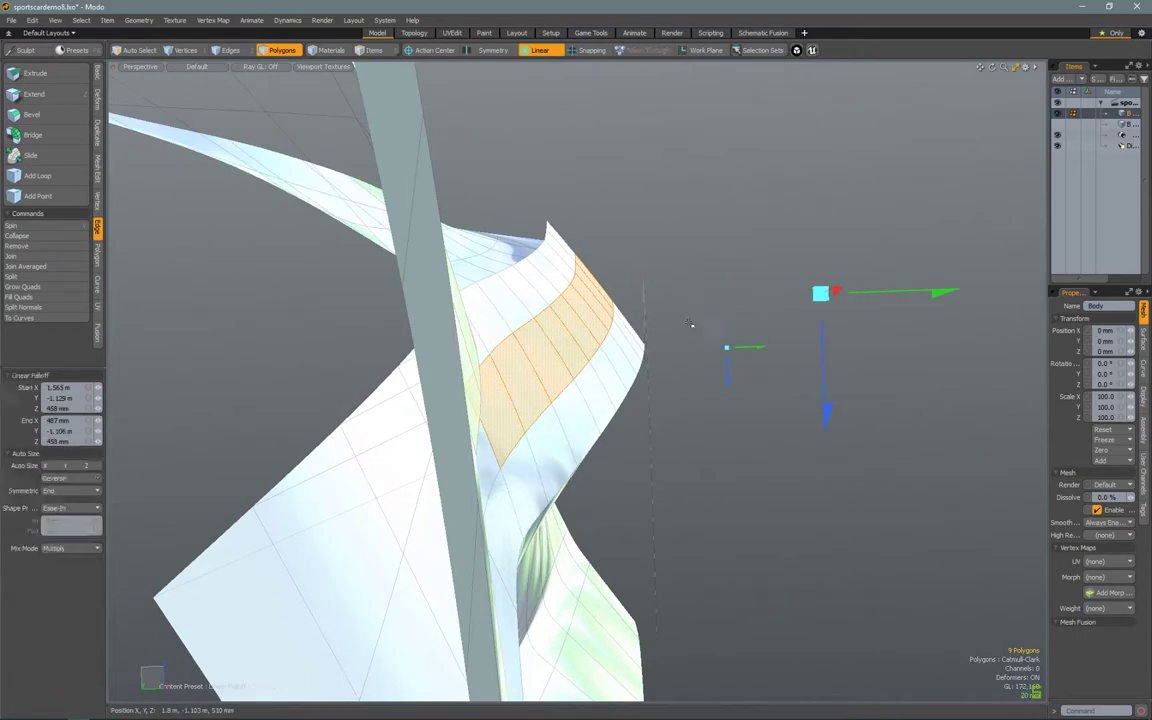
{"action": "mouse_move", "coordinate": [689, 321]}
{"action": "left_mouse_down", "text": "alt"}
{"action": "mouse_move", "coordinate": [418, 520]}
{"action": "mouse_move", "coordinate": [617, 432]}
{"action": "mouse_move", "coordinate": [830, 401]}
{"action": "mouse_move", "coordinate": [574, 568]}
{"action": "left_mouse_up", "text": "alt"}
- Try the zebra image on the matcap shader, restore silver paint and inspect the reflections on the side panel
{"action": "key", "text": "3"}
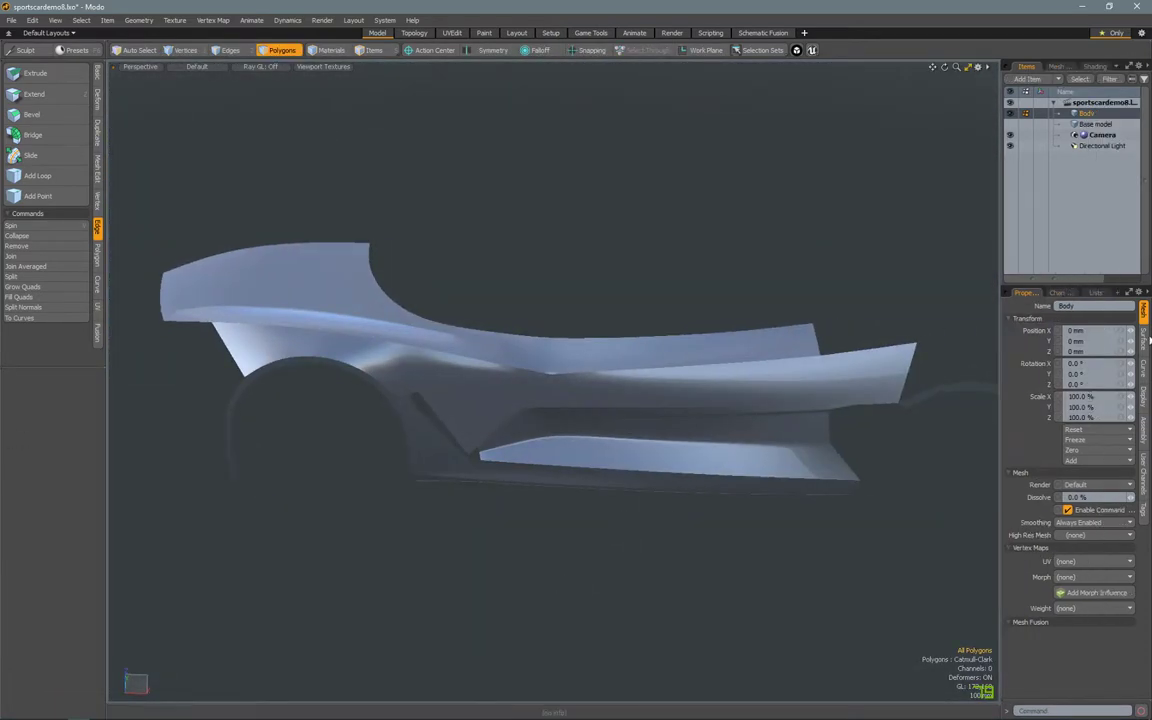
{"action": "left_click", "coordinate": [1095, 67]}
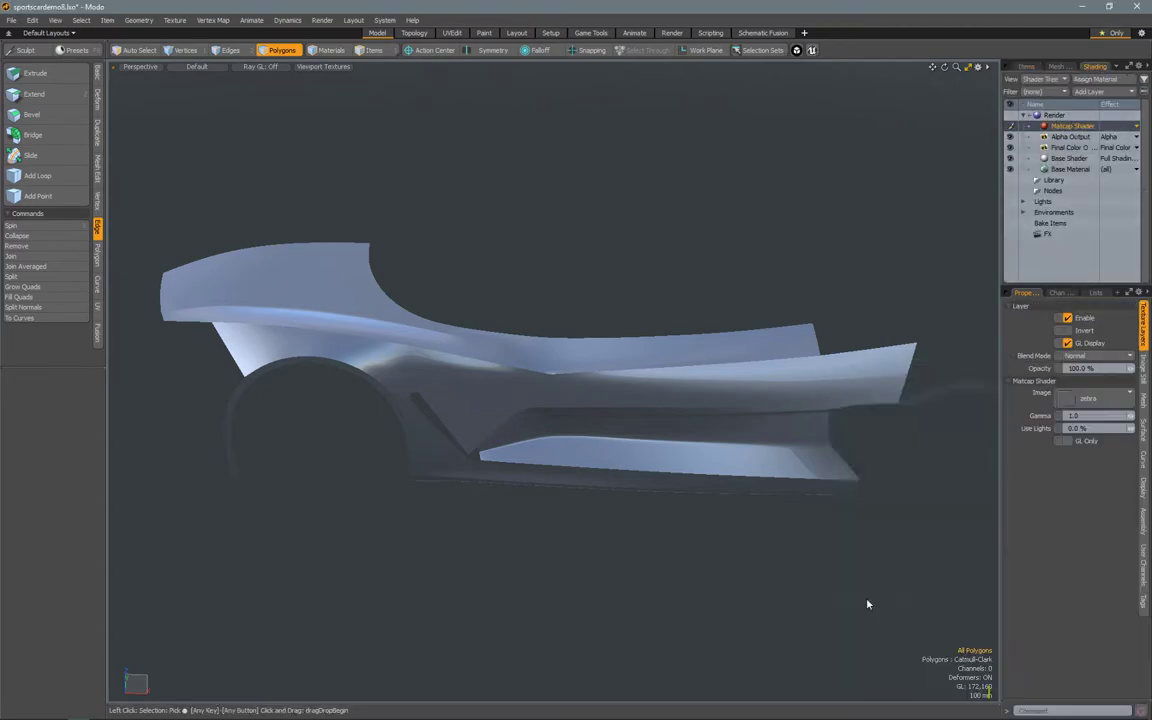
{"action": "scroll", "coordinate": [628, 413], "scroll_direction": "up", "scroll_amount": 5}
{"action": "left_click_drag", "start_coordinate": [628, 413], "coordinate": [560, 400], "text": "alt"}
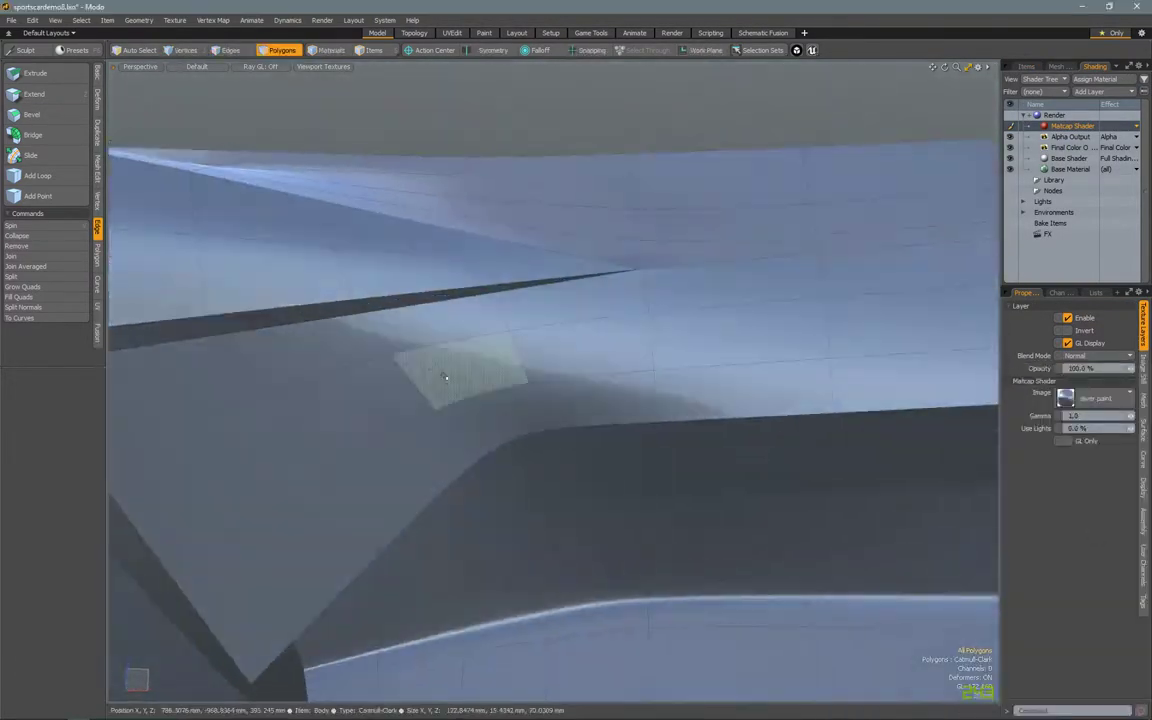
- Move the four panel polygons beside the vent by -6.5 mm in Y under a non-symmetric linear falloff from X 601.5 mm to 778 mm
{"action": "left_click_drag", "start_coordinate": [437, 378], "coordinate": [496, 365], "text": "alt"}
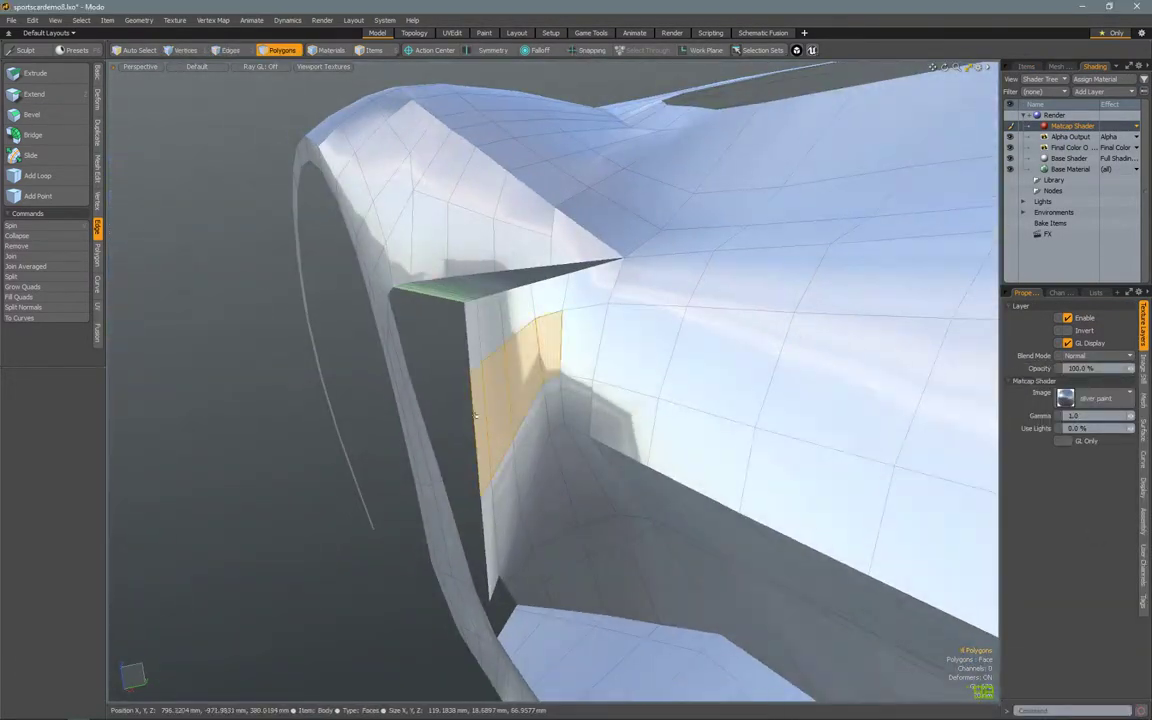
{"action": "left_click_drag", "start_coordinate": [500, 360], "coordinate": [566, 84], "text": "alt"}
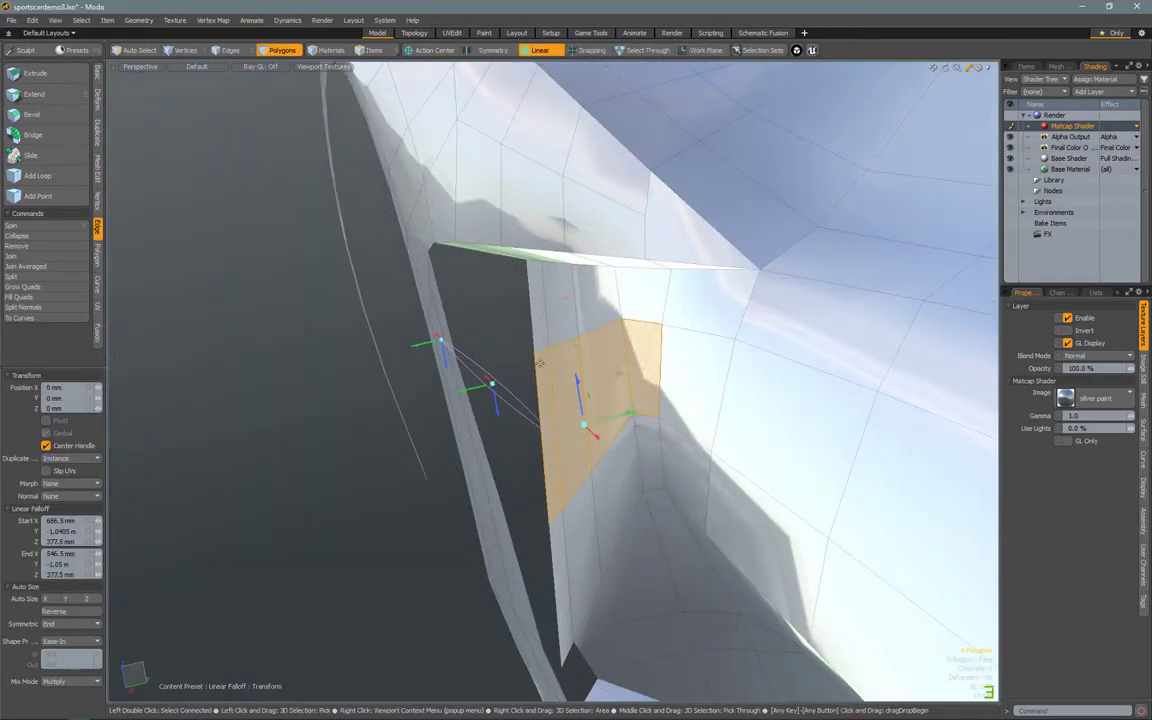
{"action": "left_click_drag", "start_coordinate": [566, 348], "coordinate": [548, 396], "text": "alt"}
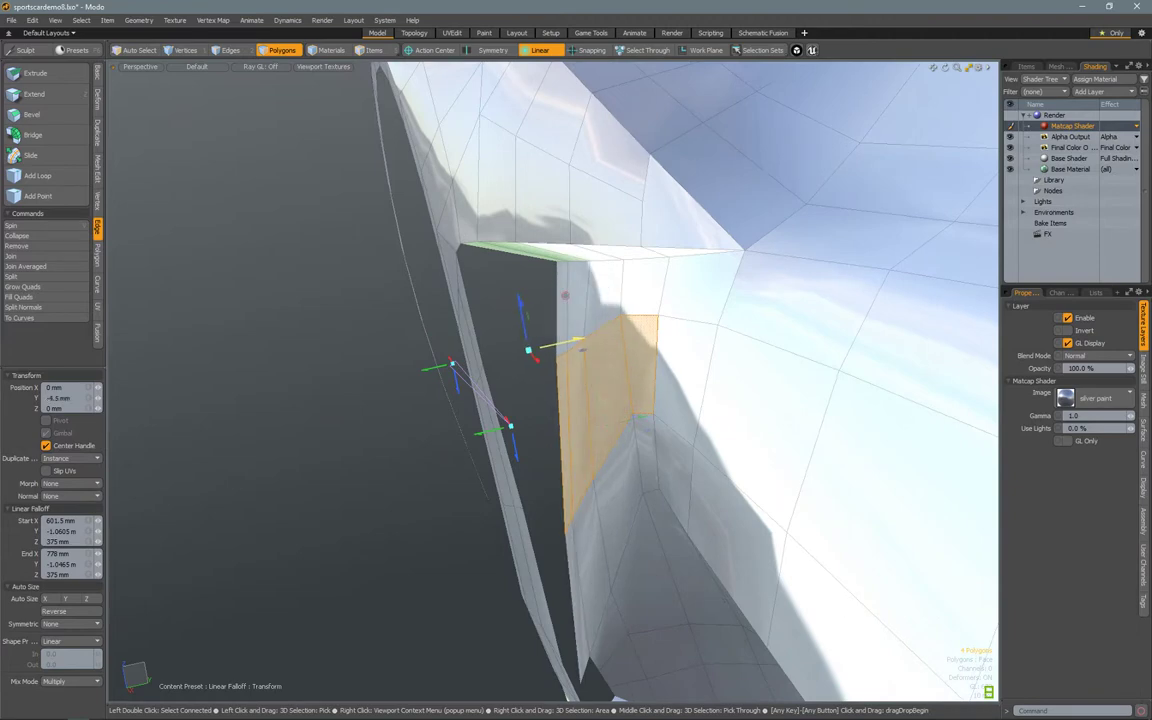
- Adjust the panel's upright edges about the Selection action center and move the recess lip's corner edge by -2 mm in Y
{"action": "left_click", "coordinate": [434, 50]}
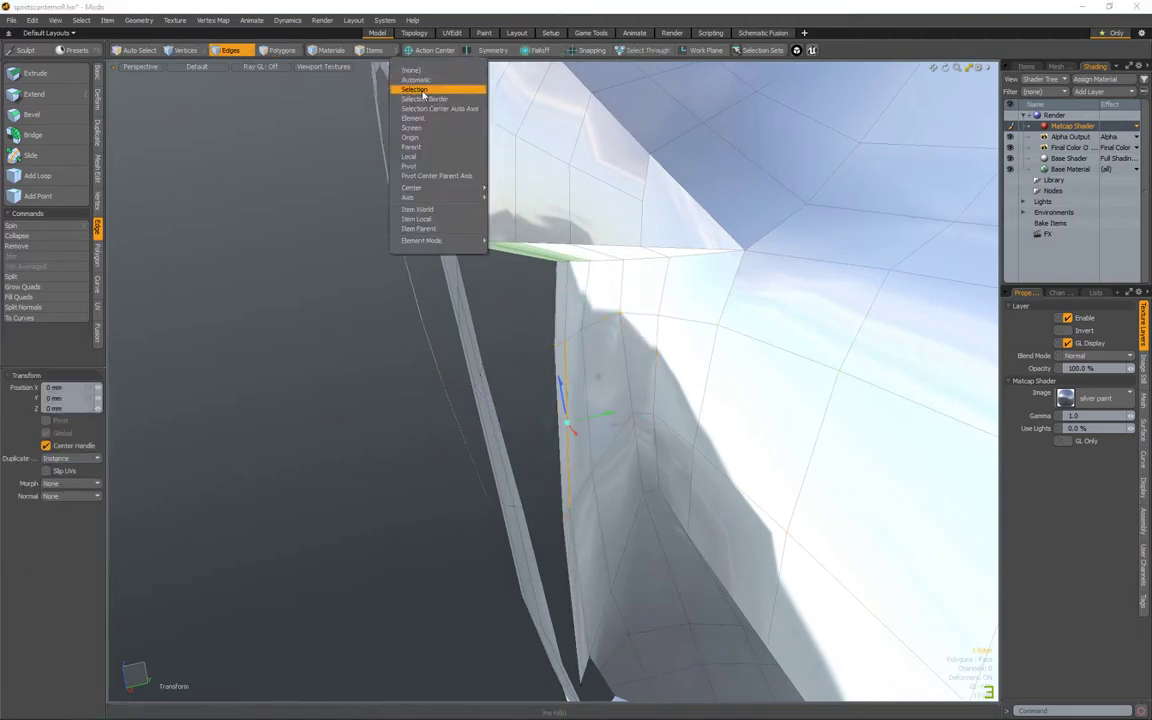
{"action": "left_click", "coordinate": [413, 85]}
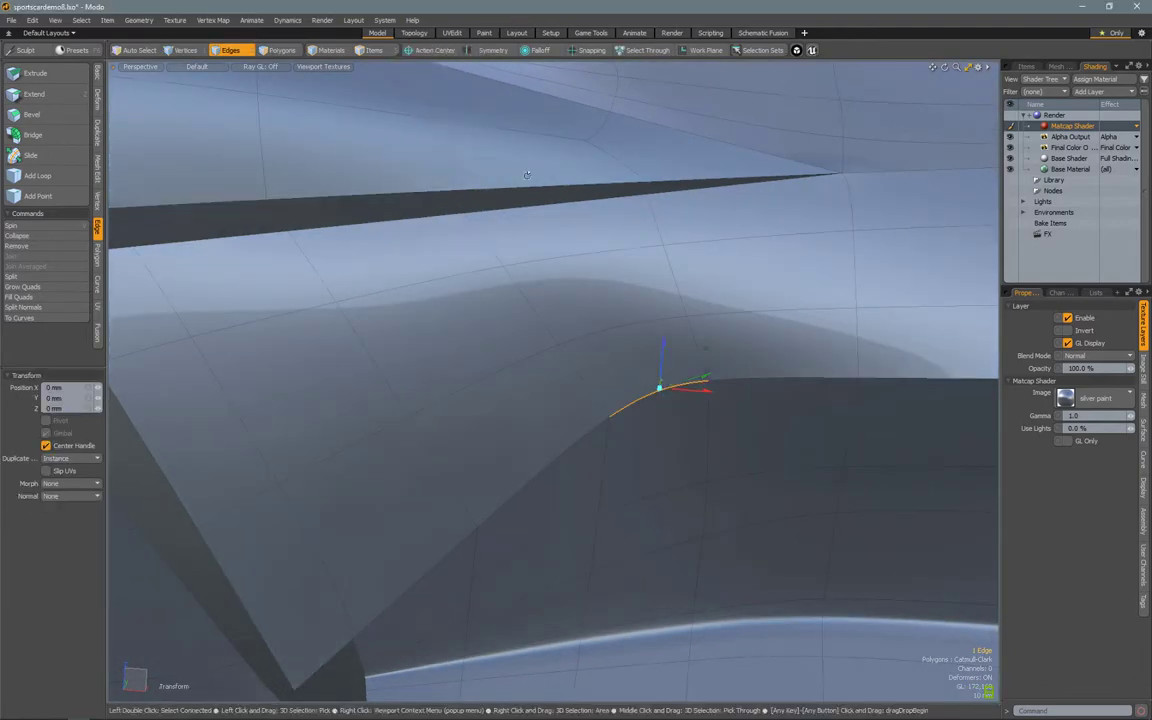
{"action": "left_click_drag", "start_coordinate": [527, 175], "coordinate": [696, 326], "text": "alt"}
{"action": "left_click_drag", "start_coordinate": [671, 391], "coordinate": [676, 386]}
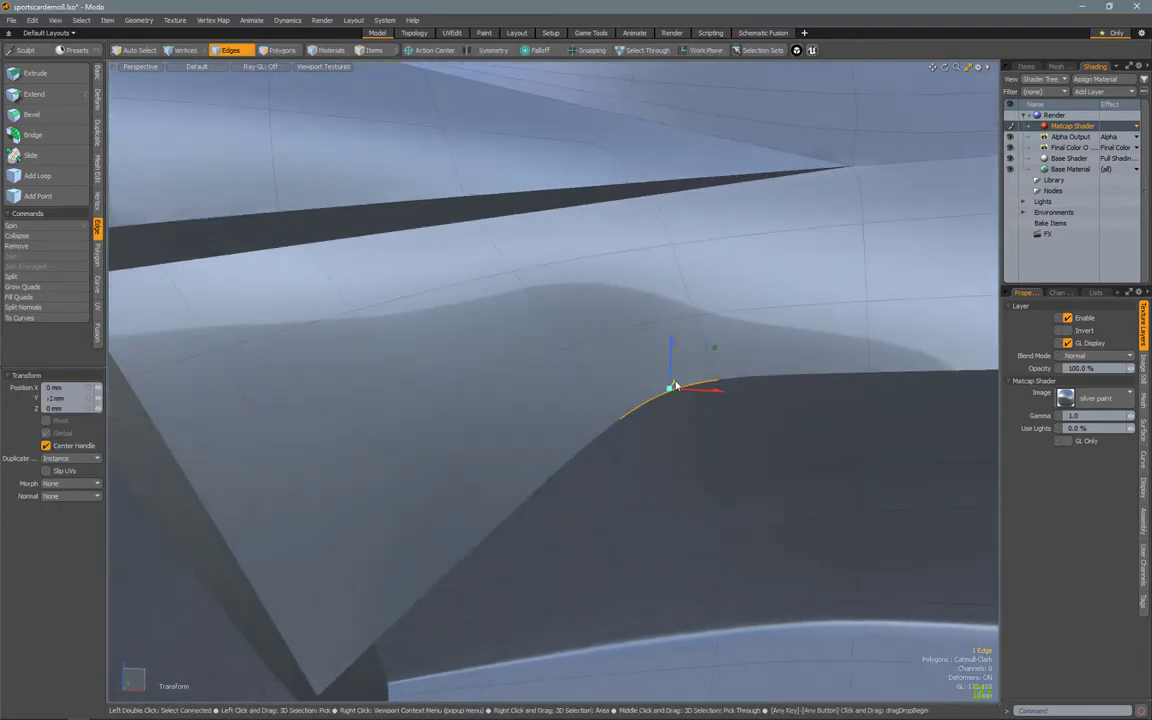
- Reposition the neighbouring edge where the recess lip slopes down toward the wheel arch
{"action": "left_click", "coordinate": [602, 438]}
{"action": "key", "text": "w"}
{"action": "left_click_drag", "start_coordinate": [616, 412], "coordinate": [516, 358], "text": "alt"}
{"action": "key", "text": "w"}
- Move the short upright edge in the panel above the recess corner by -2.5 mm in Y
{"action": "left_click_drag", "start_coordinate": [592, 515], "coordinate": [810, 475], "text": "alt"}
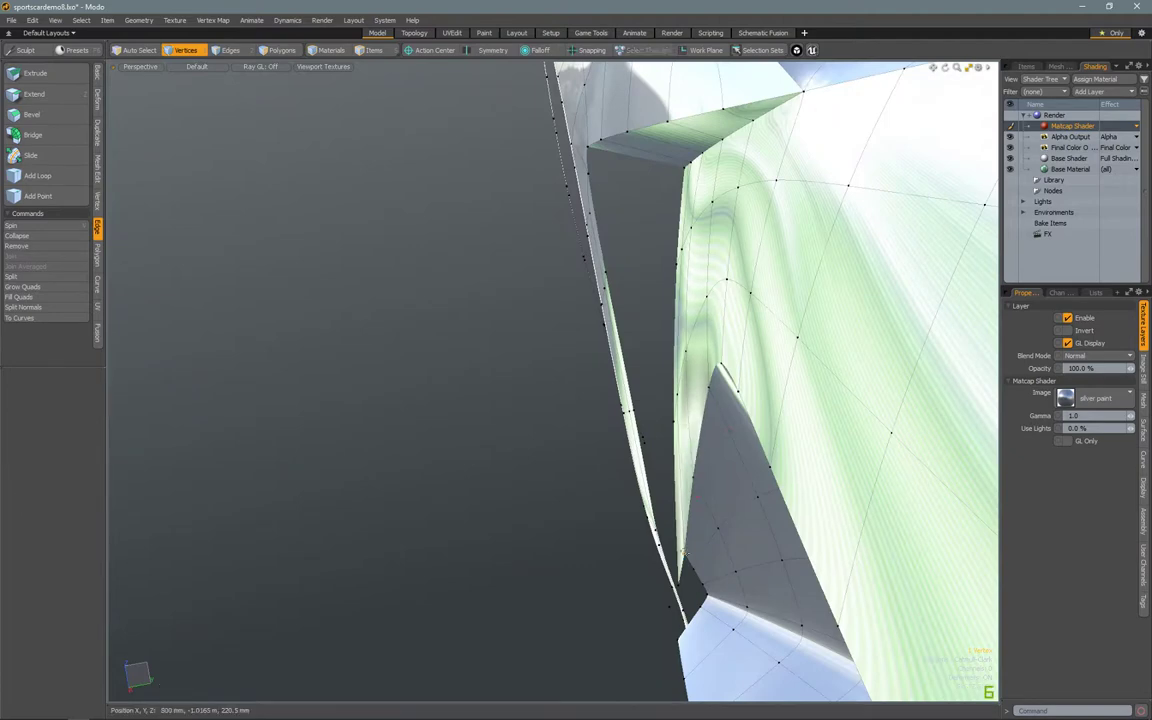
{"action": "left_click_drag", "start_coordinate": [653, 427], "coordinate": [693, 296], "text": "alt"}
{"action": "key", "text": "y"}
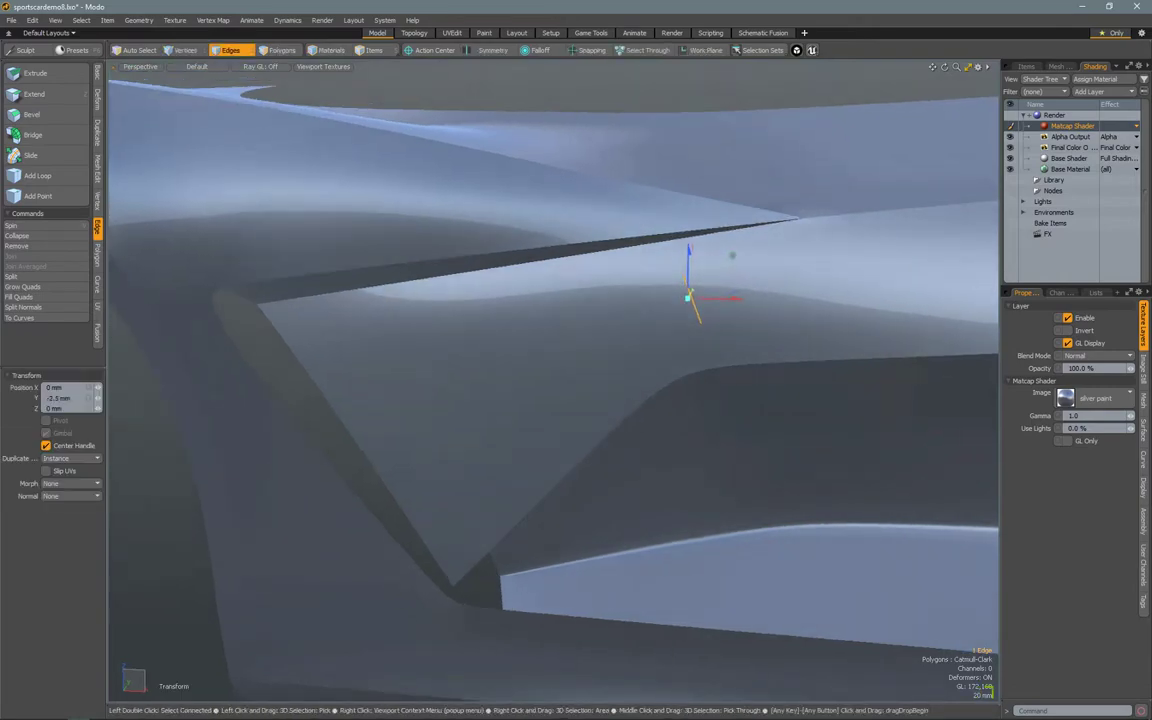
- Check the side panel's reflections around the recess under the zebra and silver paint matcaps
{"action": "scroll", "coordinate": [690, 296], "scroll_direction": "down", "scroll_amount": 5}
{"action": "scroll", "coordinate": [690, 296], "scroll_direction": "up", "scroll_amount": 5}
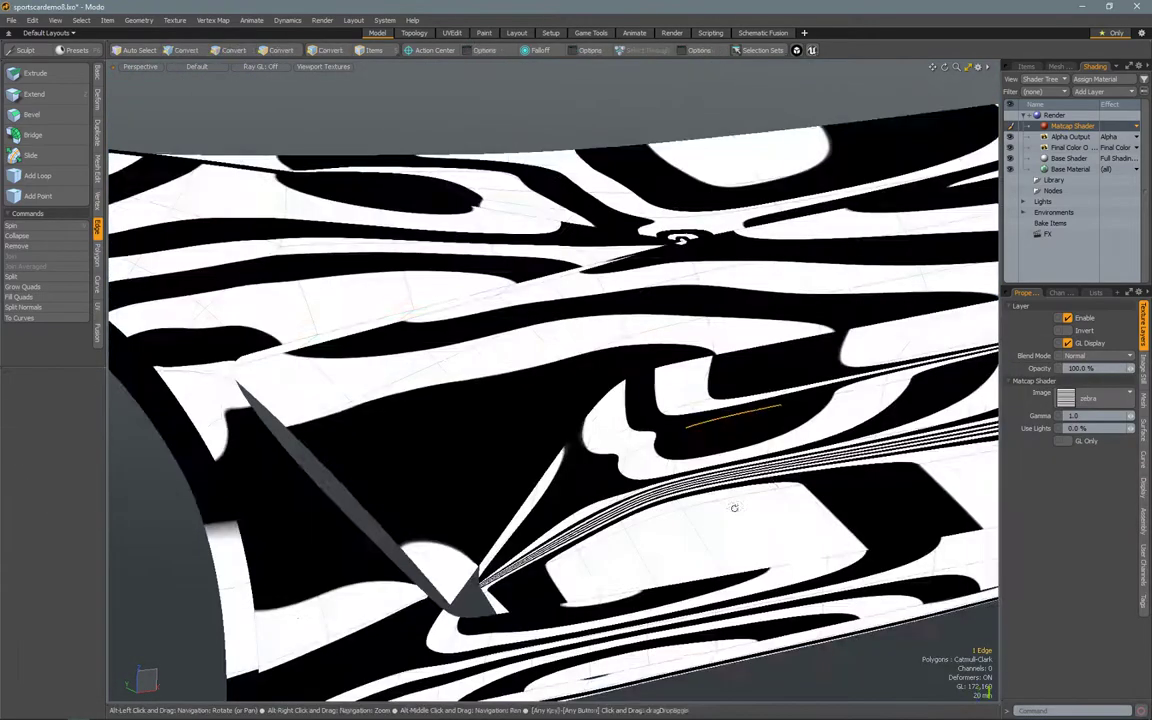
{"action": "key", "text": "grave"}
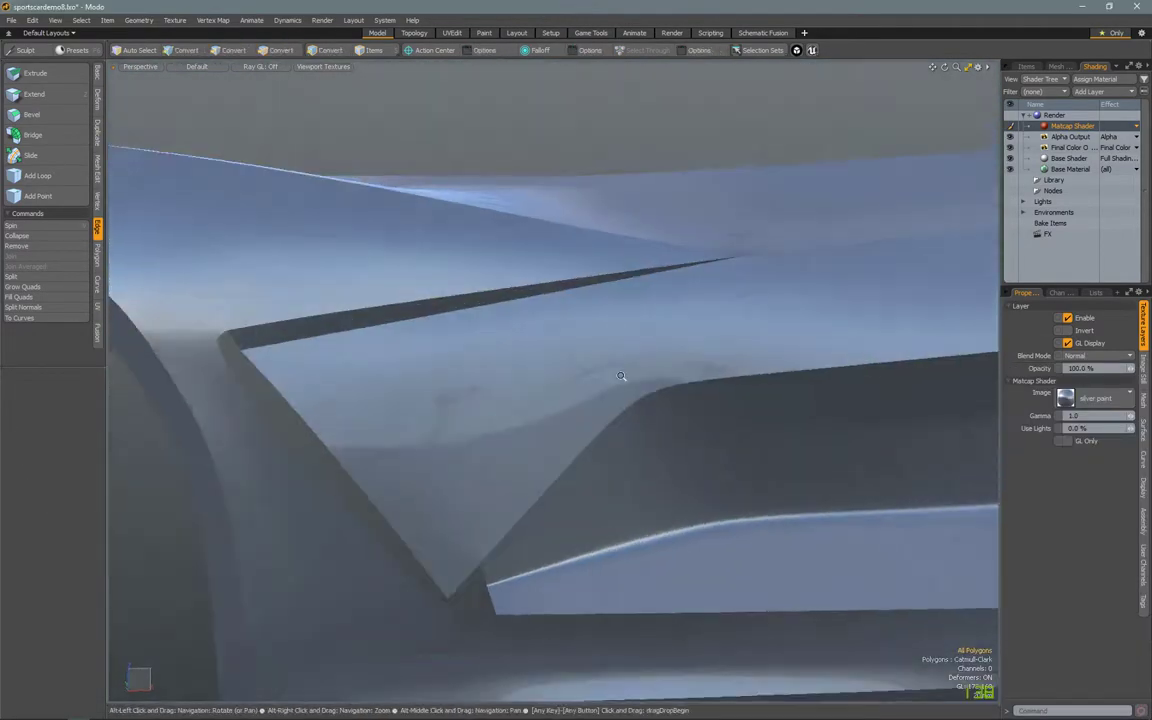
- Move the two vertices on the upper crease where the panel narrows by -500 um in Y
{"action": "left_click_drag", "start_coordinate": [621, 376], "coordinate": [750, 293], "text": "alt"}
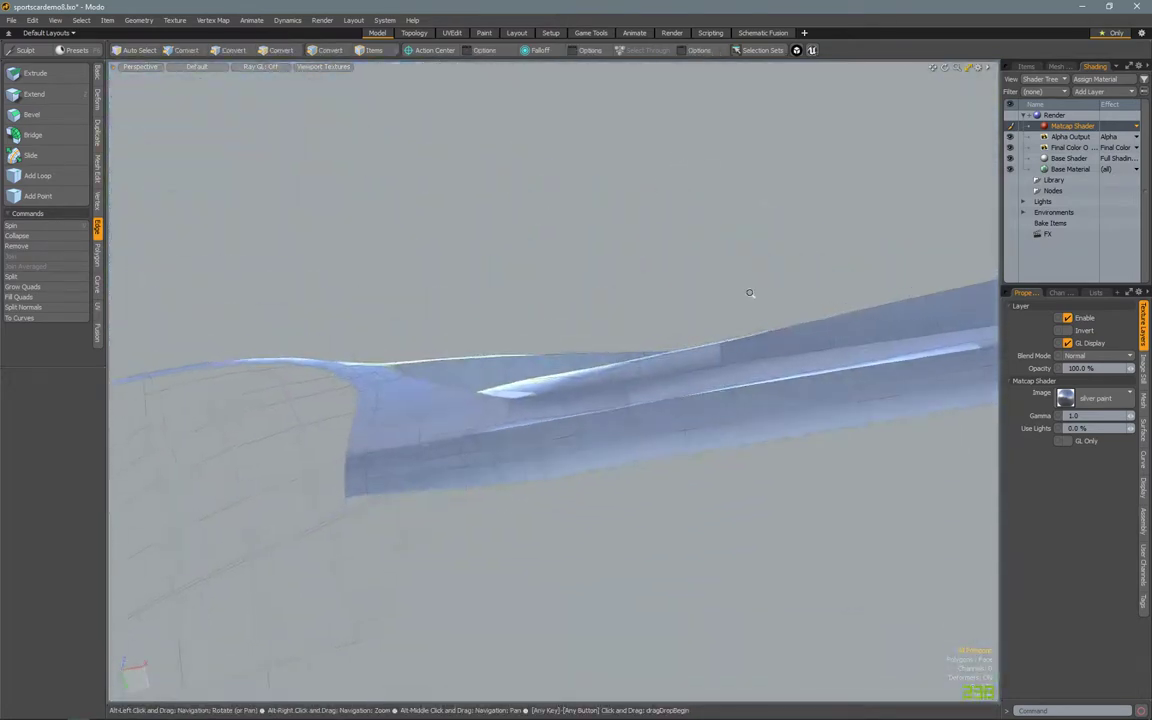
{"action": "right_click_drag", "start_coordinate": [750, 293], "coordinate": [668, 421], "text": "alt"}
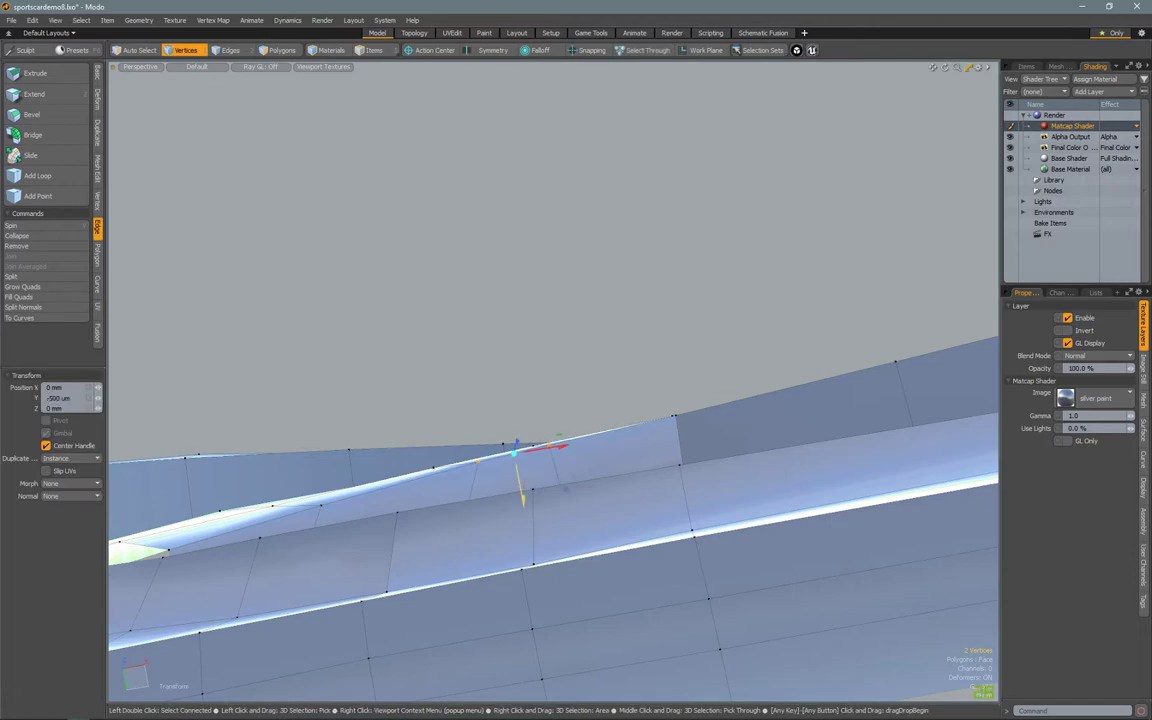
{"action": "left_click_drag", "start_coordinate": [565, 488], "coordinate": [717, 302], "text": "alt"}
- Select the strip of six polygons along the outer edge of the windscreen pillar
{"action": "key", "text": "Tab"}
{"action": "left_click", "coordinate": [717, 302], "text": "shift"}
{"action": "left_click_drag", "start_coordinate": [647, 318], "coordinate": [740, 330], "text": "alt"}
{"action": "key", "text": "Tab"}
{"action": "key", "text": "3"}
{"action": "left_click", "coordinate": [762, 300]}
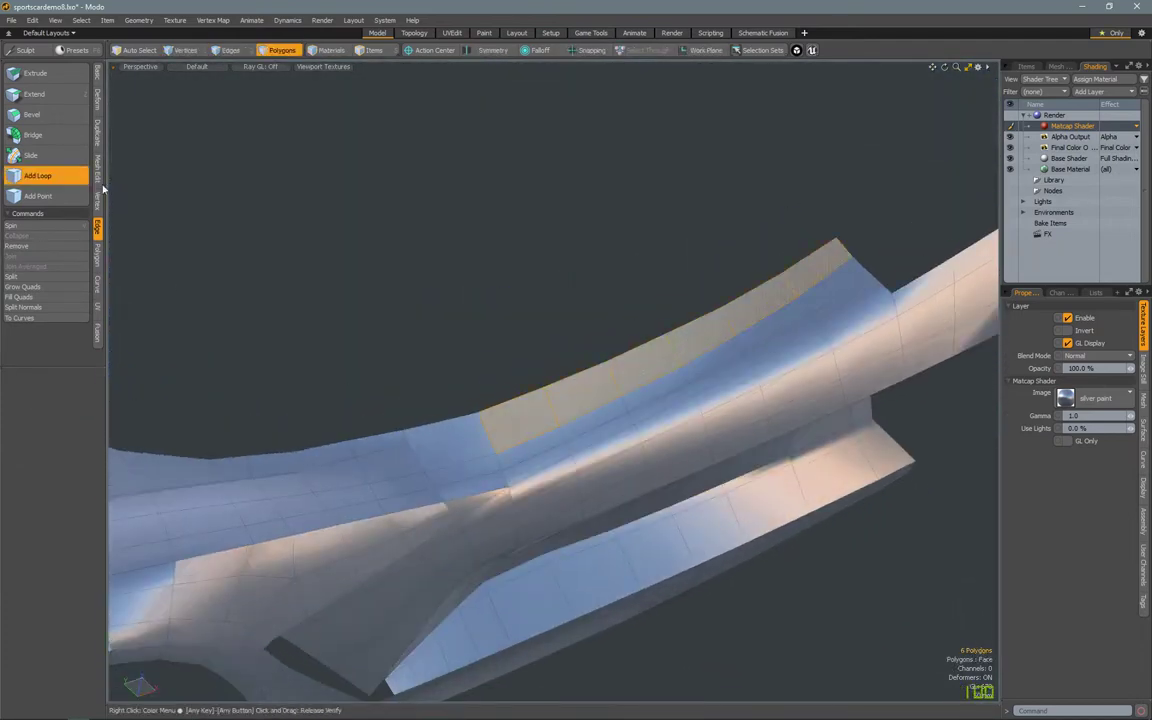
- Cut edges with Edge Slice into the panel at the base of the windscreen pillar
{"action": "left_click_drag", "start_coordinate": [102, 188], "coordinate": [300, 300], "text": "alt"}
{"action": "left_click", "coordinate": [97, 165]}
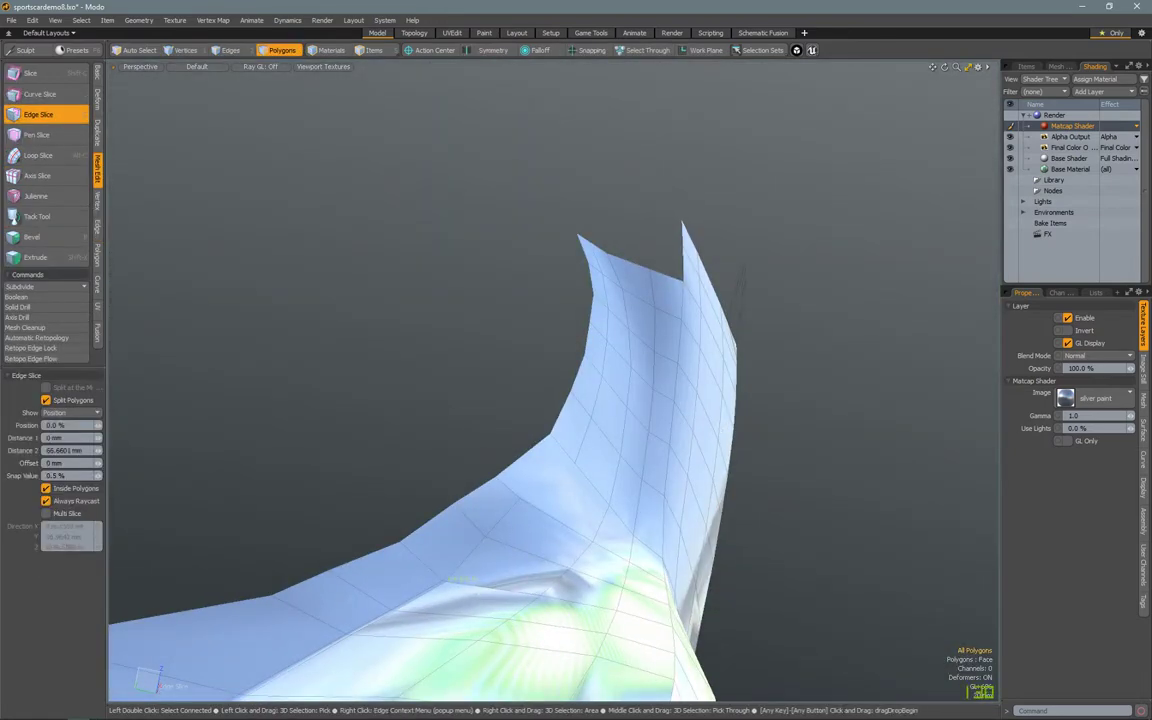
{"action": "key", "text": "Tab"}
{"action": "left_click_drag", "start_coordinate": [461, 555], "coordinate": [562, 378], "text": "alt"}
- Mirror the Body half across the car's centerline and set a 32% vertex map weight on the six hood centerline edges
{"action": "key", "text": "3"}
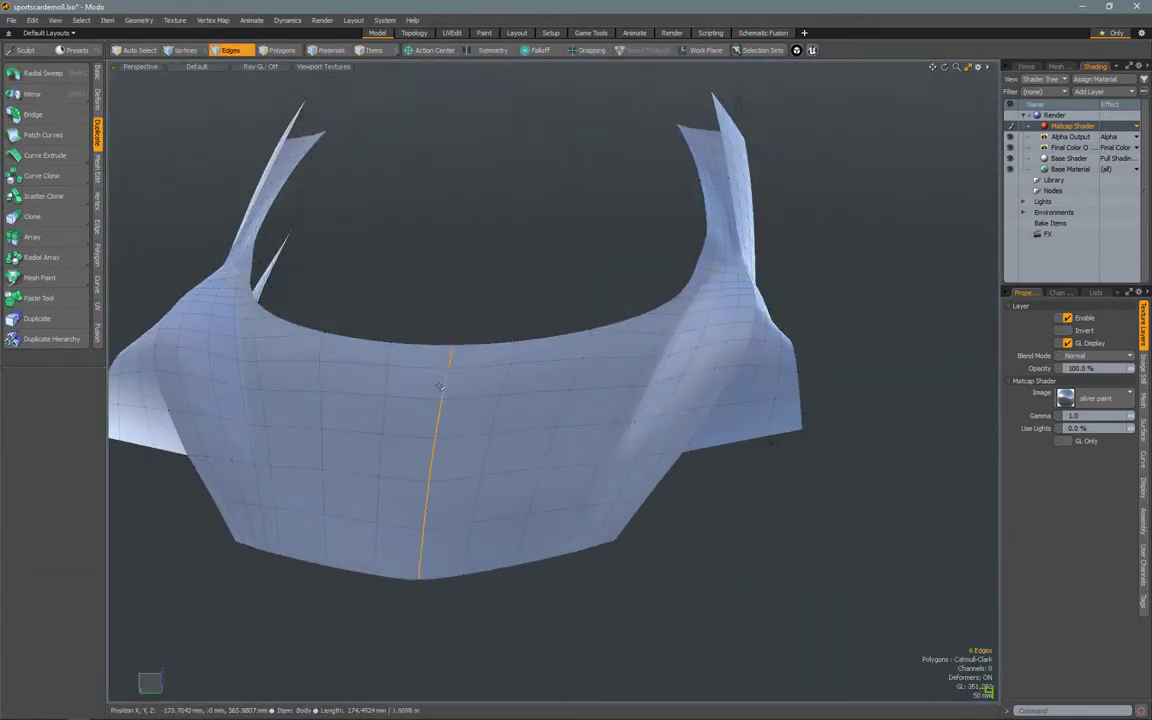
{"action": "key", "text": "ctrl+space"}
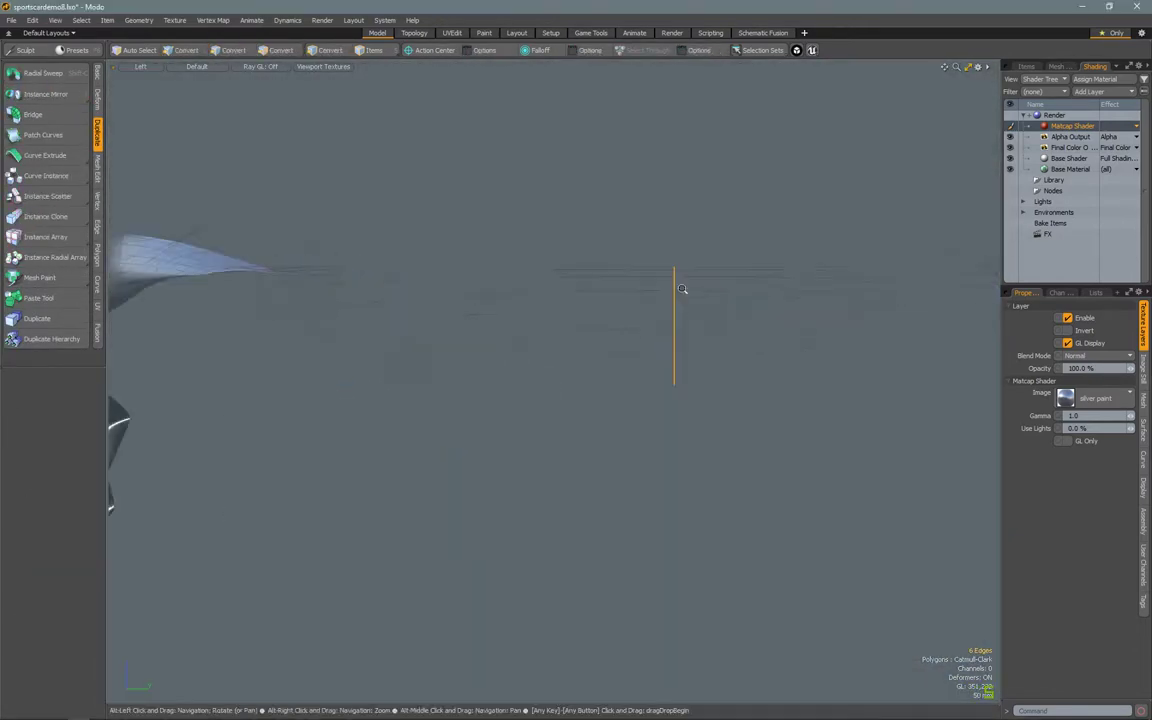
{"action": "key", "text": "ctrl+space"}
{"action": "left_click", "coordinate": [212, 20]}
{"action": "left_click", "coordinate": [240, 150]}
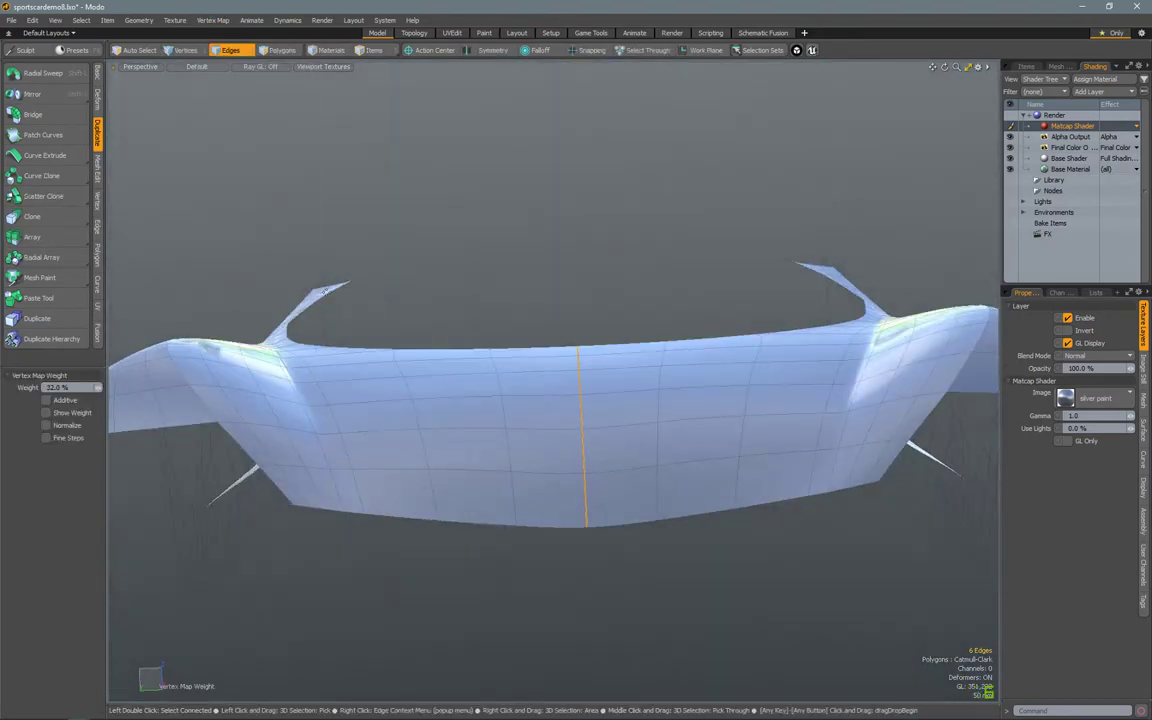
- Set the vertex map weight of the six hood centerline edges to 50%
{"action": "left_click_drag", "start_coordinate": [623, 292], "coordinate": [622, 328], "text": "alt"}
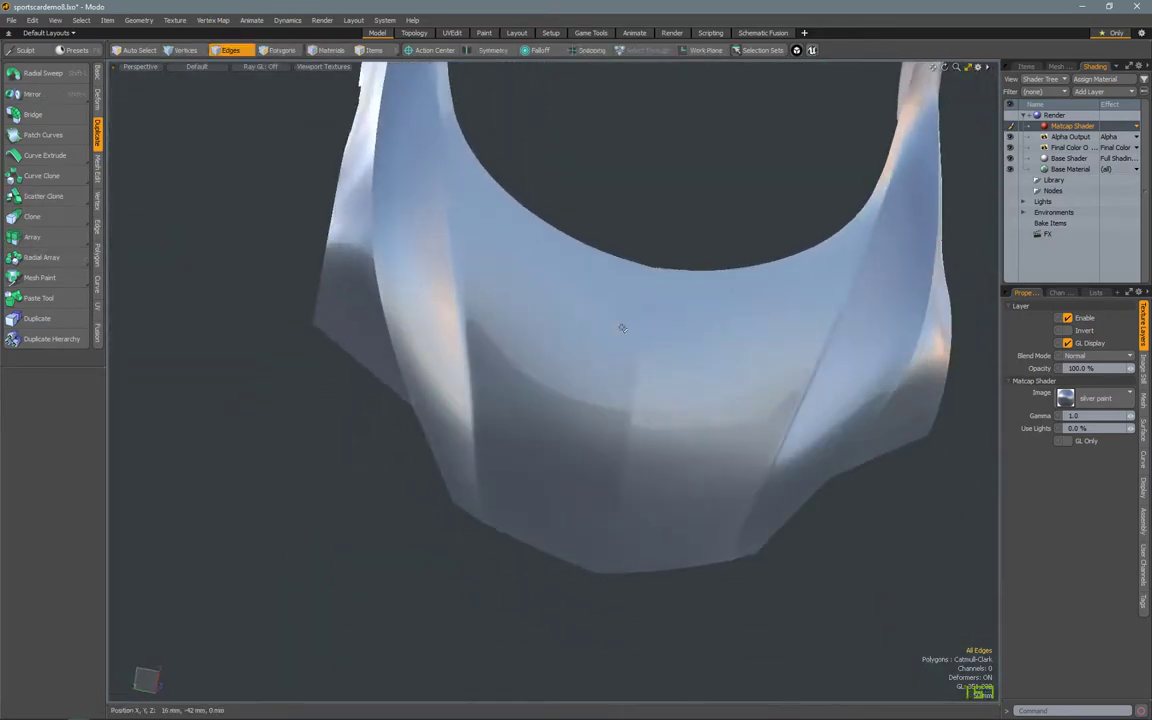
{"action": "left_click", "coordinate": [212, 20]}
{"action": "left_click", "coordinate": [228, 285]}
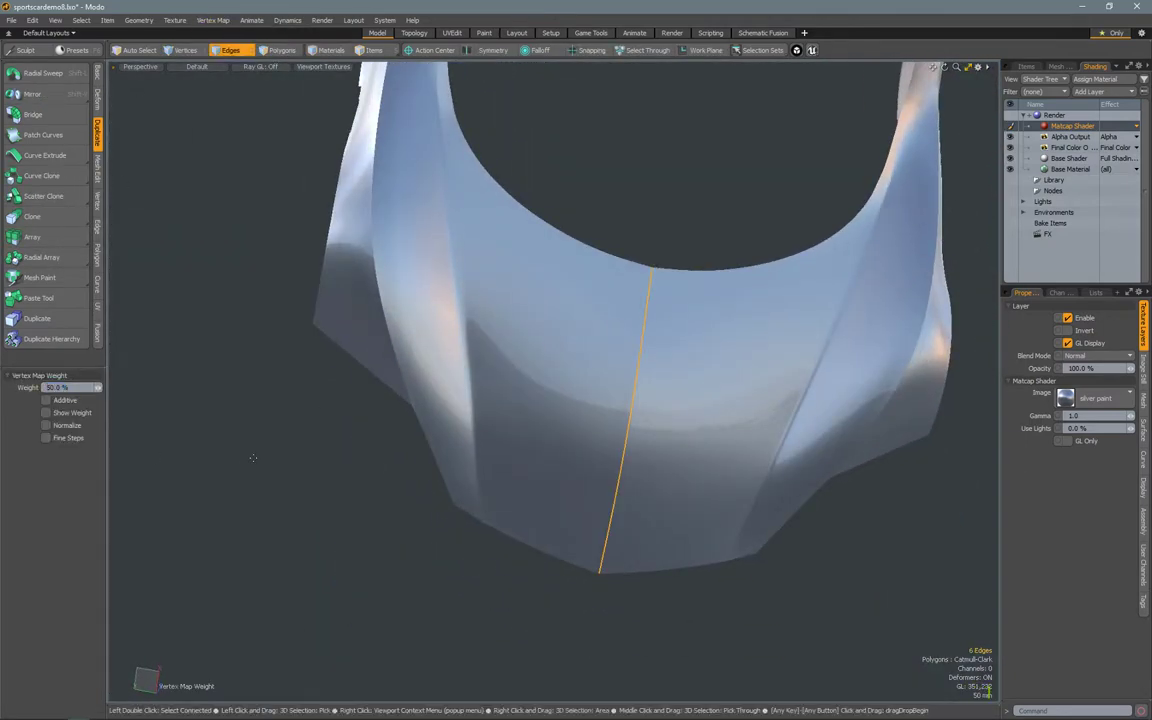
{"action": "left_click_drag", "start_coordinate": [253, 458], "coordinate": [520, 276], "text": "alt"}
- Move the six-edge loop beside the hood's centerline by -4 mm in Y, using the Selection action center
{"action": "left_click", "coordinate": [645, 280]}
{"action": "key", "text": "space"}
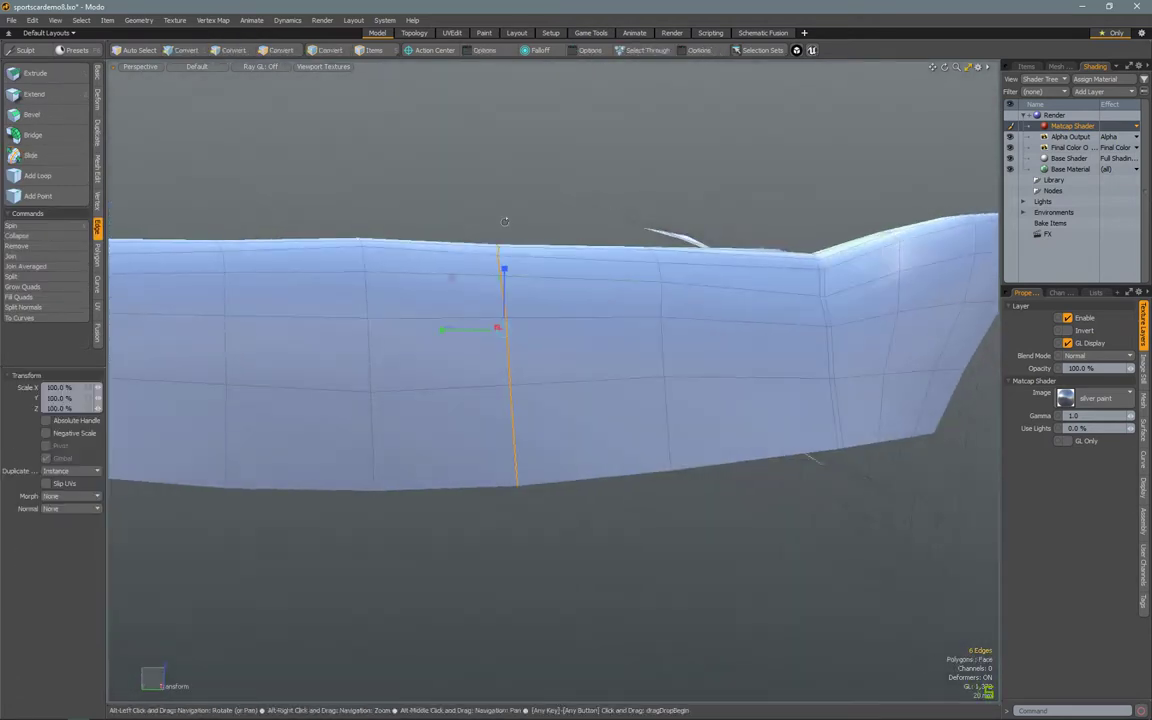
{"action": "left_click_drag", "start_coordinate": [505, 221], "coordinate": [558, 323], "text": "alt"}
{"action": "key", "text": "space"}
{"action": "left_click_drag", "start_coordinate": [597, 369], "coordinate": [569, 249], "text": "alt"}
{"action": "left_click", "coordinate": [505, 251]}
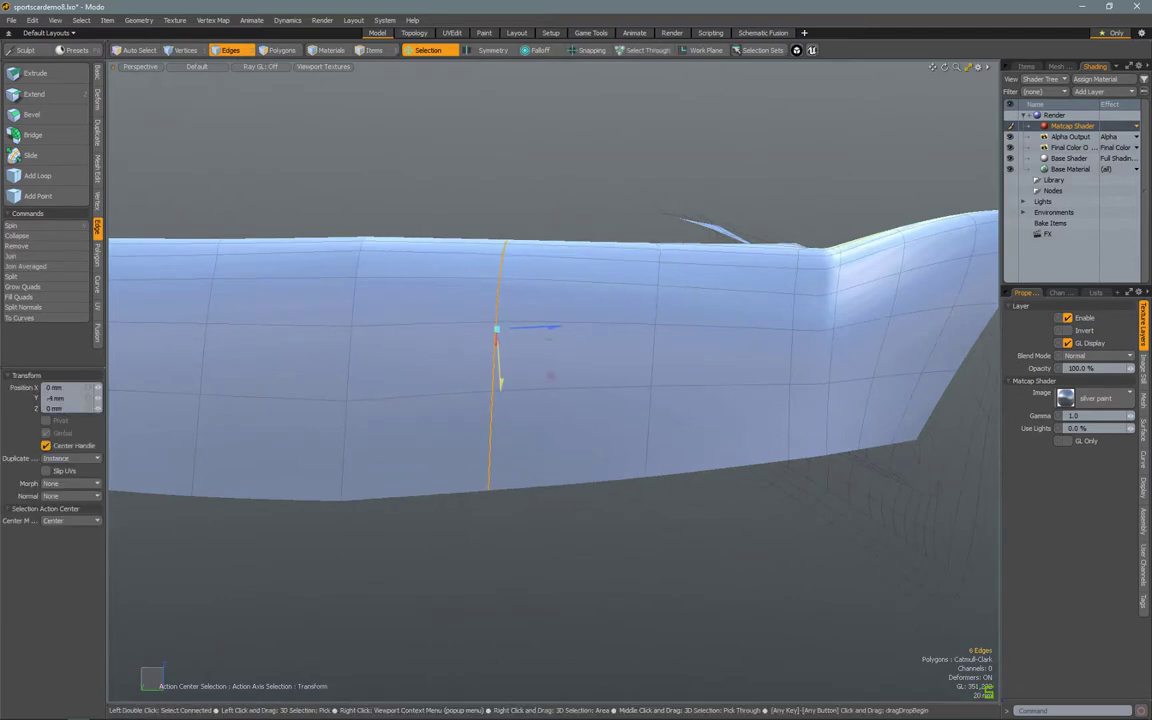
{"action": "key", "text": "space"}
{"action": "left_click_drag", "start_coordinate": [600, 300], "coordinate": [600, 400], "text": "alt"}
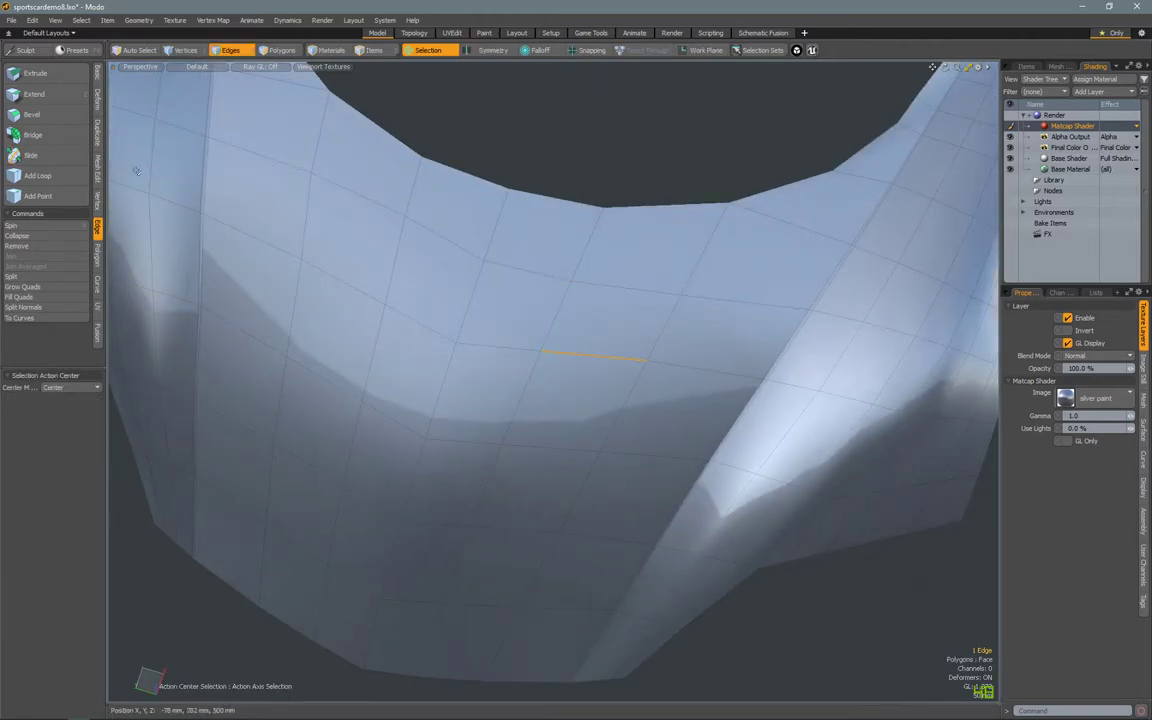
- Select the six-edge loop between the hood's centerline and side crease and apply the Scale tool about its selection center
{"action": "key", "text": "space"}
{"action": "left_click_drag", "start_coordinate": [500, 300], "coordinate": [697, 383], "text": "alt"}
{"action": "key", "text": "l"}
{"action": "key", "text": "r"}
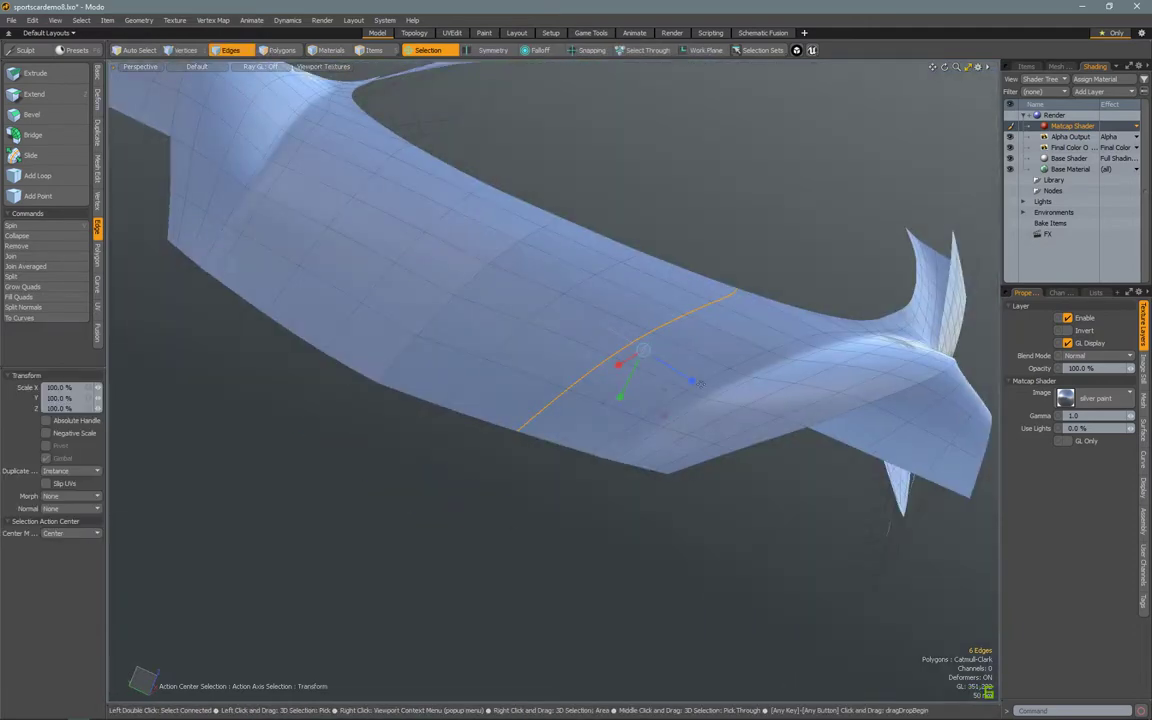
{"action": "left_click_drag", "start_coordinate": [579, 289], "coordinate": [458, 236], "text": "alt"}
{"action": "key", "text": "ctrl+space"}
{"action": "left_click", "coordinate": [525, 236]}
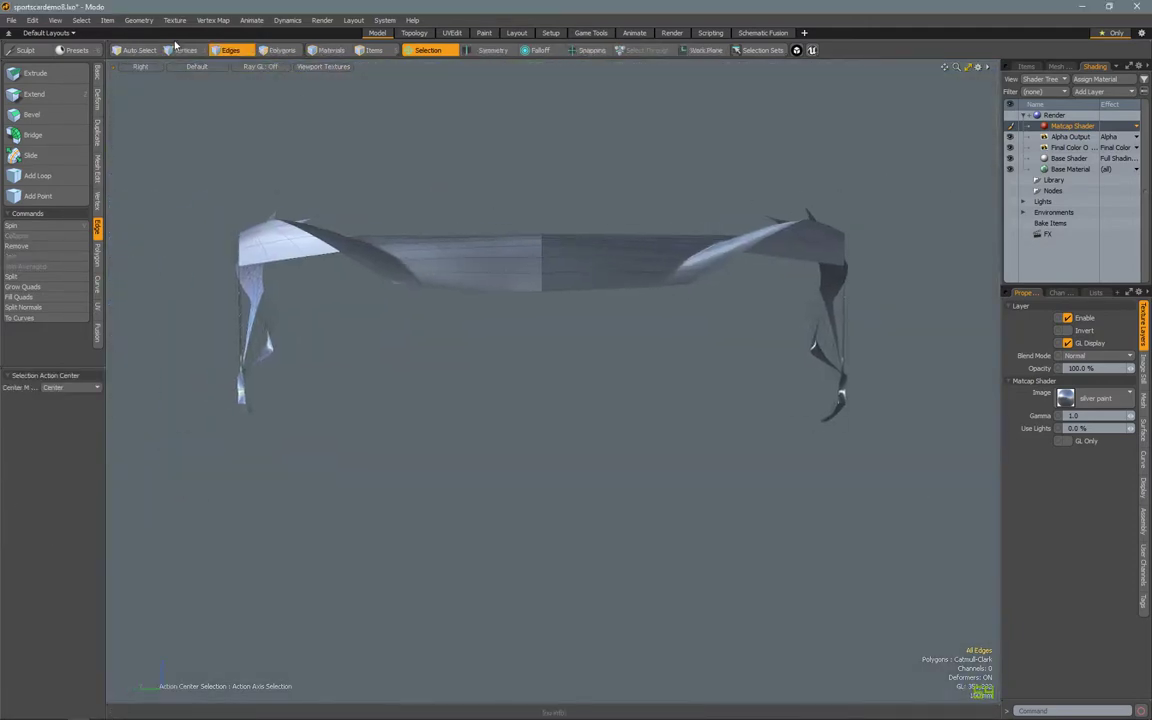
- Slide the hood's front boundary edge near the centerline by 3.5% and move it by -500 um in Z
{"action": "left_click_drag", "start_coordinate": [501, 413], "coordinate": [541, 411], "text": "alt"}
{"action": "left_click", "coordinate": [30, 155]}
{"action": "key", "text": "shift+a"}
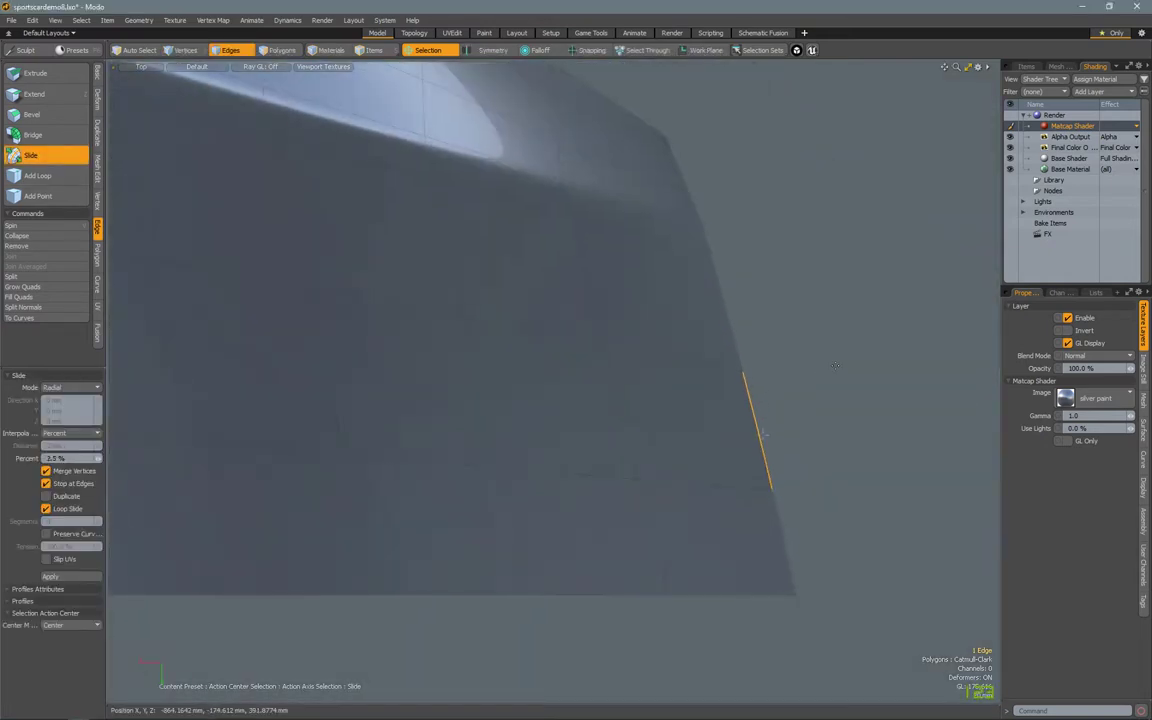
{"action": "key", "text": "y"}
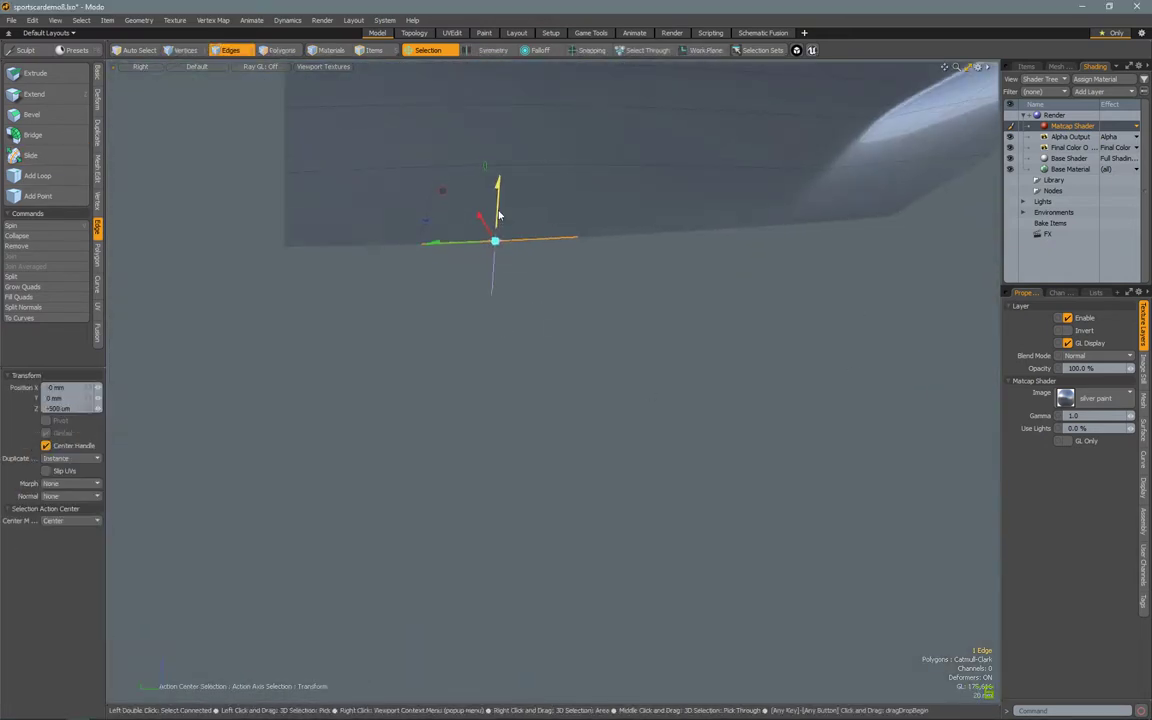
- Mirror the half mesh and straighten the hood's four front boundary edges by scaling them to 0% in Z
{"action": "key", "text": "3"}
{"action": "left_click", "coordinate": [97, 133]}
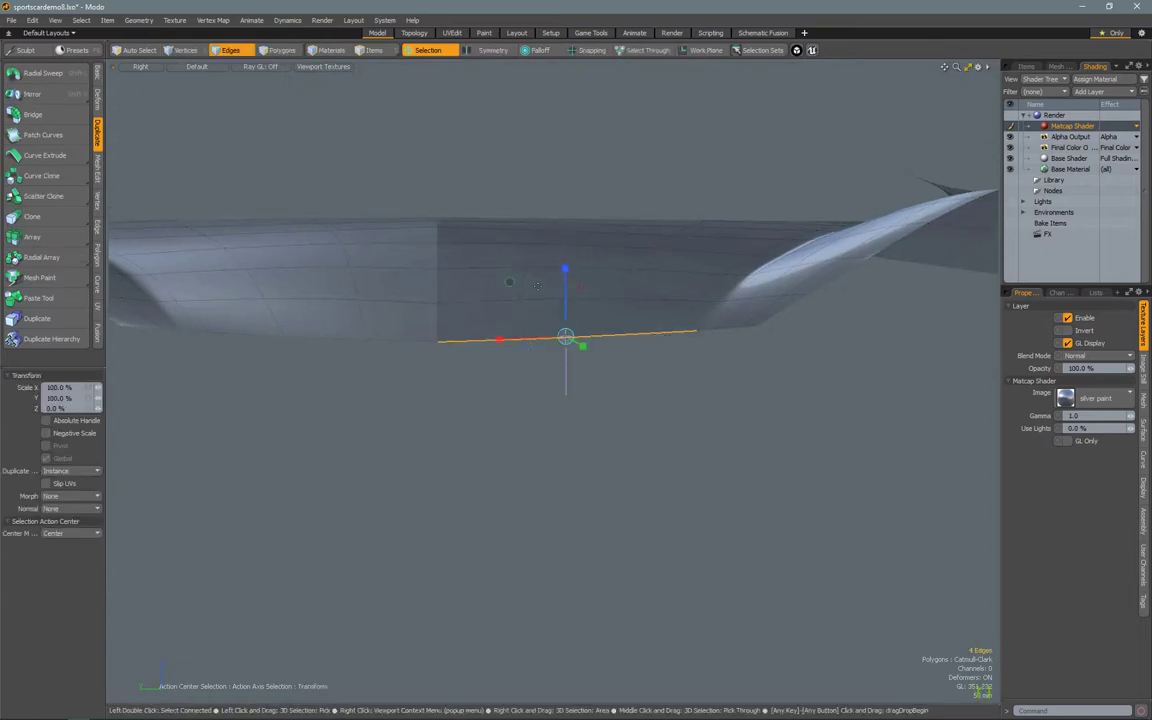
{"action": "key", "text": "Escape"}
{"action": "key", "text": "a"}
{"action": "key", "text": "3"}
- Transform the nine-edge loop along the hood's side crease about its selection center
{"action": "mouse_move", "coordinate": [700, 250]}
{"action": "left_mouse_down", "text": "alt"}
{"action": "mouse_move", "coordinate": [792, 147]}
{"action": "mouse_move", "coordinate": [532, 270]}
{"action": "mouse_move", "coordinate": [673, 341]}
{"action": "mouse_move", "coordinate": [720, 250]}
{"action": "mouse_move", "coordinate": [753, 116]}
{"action": "left_mouse_up", "text": "alt"}
{"action": "key", "text": "2"}
{"action": "double_click", "coordinate": [753, 116]}
{"action": "left_click_drag", "start_coordinate": [750, 272], "coordinate": [675, 287], "text": "alt"}
{"action": "key", "text": "y"}
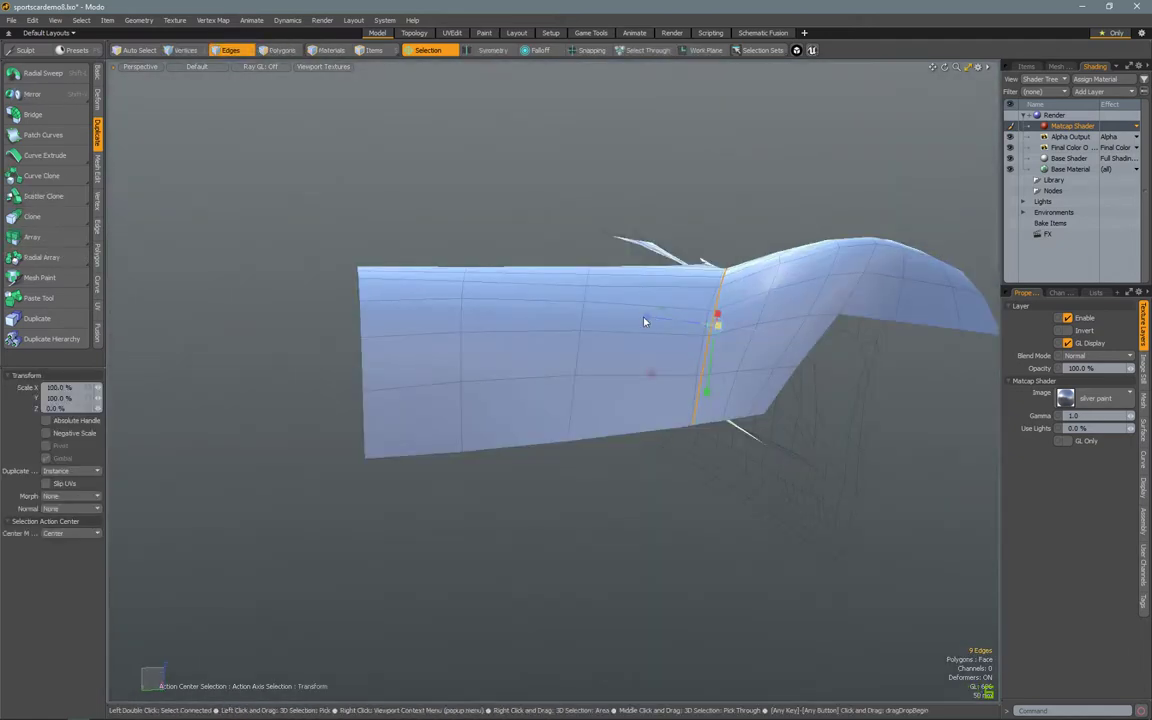
{"action": "key", "text": "space"}
- Adjust the single edge in the middle of the hood to smooth the reflection beside the side crease
{"action": "key", "text": "Tab"}
{"action": "left_click_drag", "start_coordinate": [779, 336], "coordinate": [739, 351], "text": "alt"}
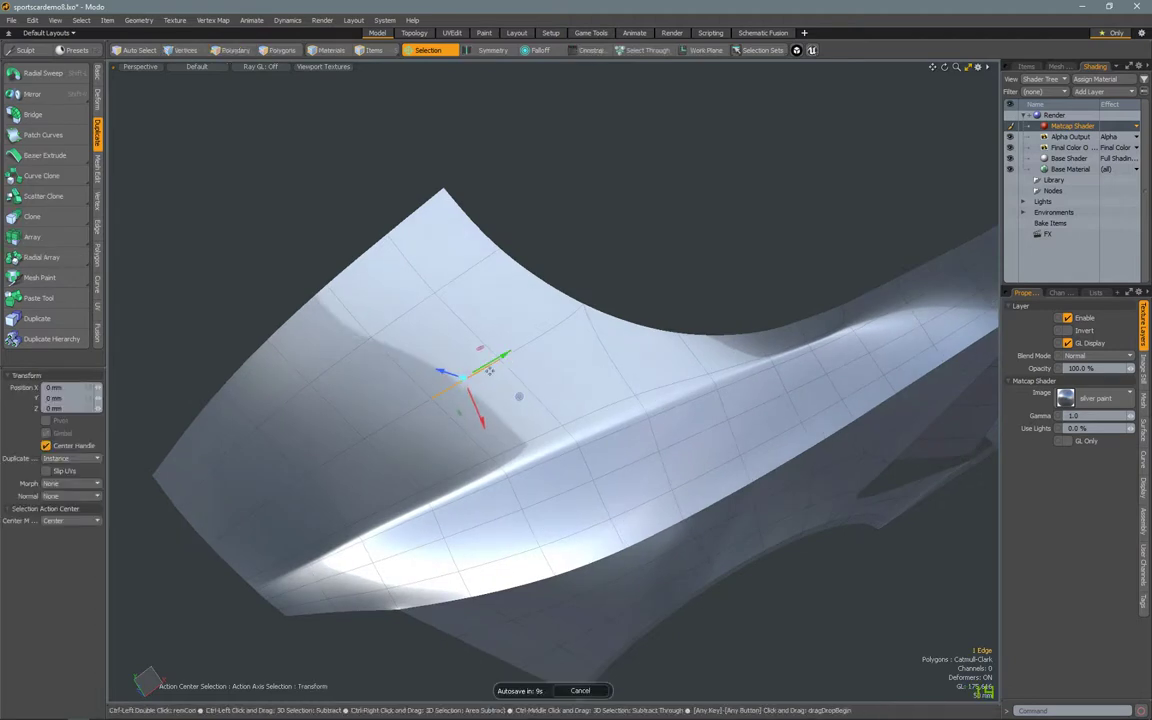
{"action": "key", "text": "2"}
{"action": "left_click_drag", "start_coordinate": [489, 371], "coordinate": [521, 474], "text": "alt"}
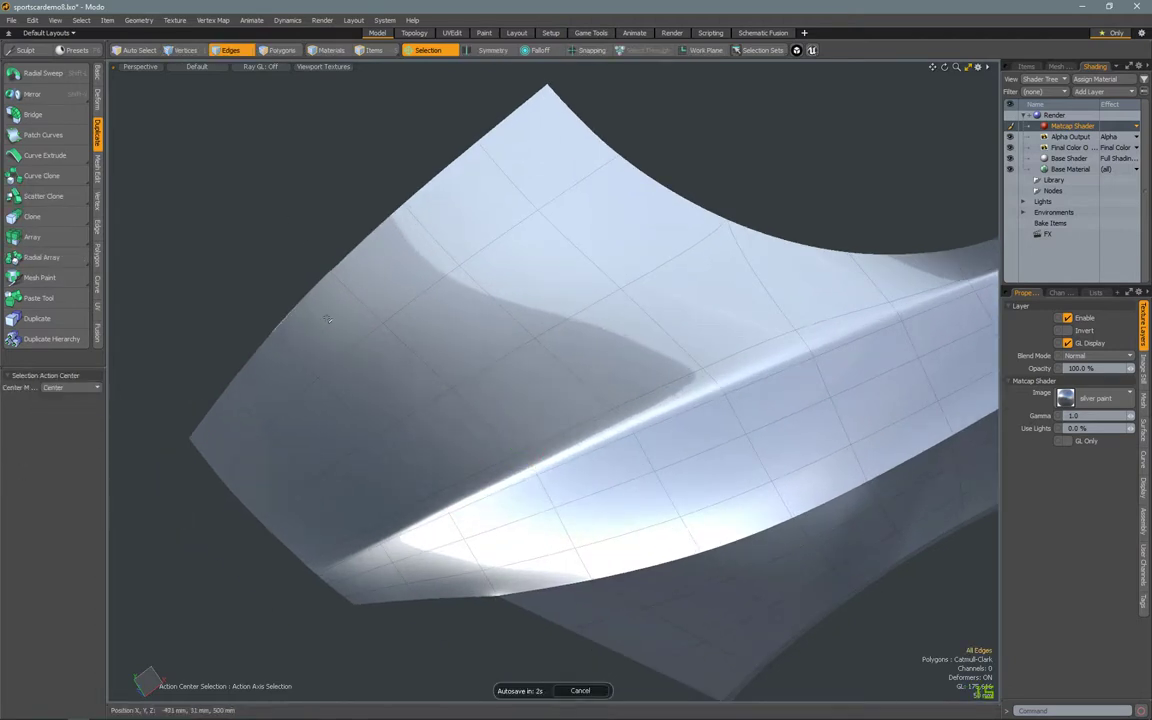
- Select the upper edges along the recess's front side and reset the action center
{"action": "left_click_drag", "start_coordinate": [327, 318], "coordinate": [565, 550], "text": "alt"}
{"action": "key", "text": "space"}
{"action": "left_click_drag", "start_coordinate": [476, 166], "coordinate": [705, 311], "text": "alt"}
{"action": "left_click", "coordinate": [1026, 66]}
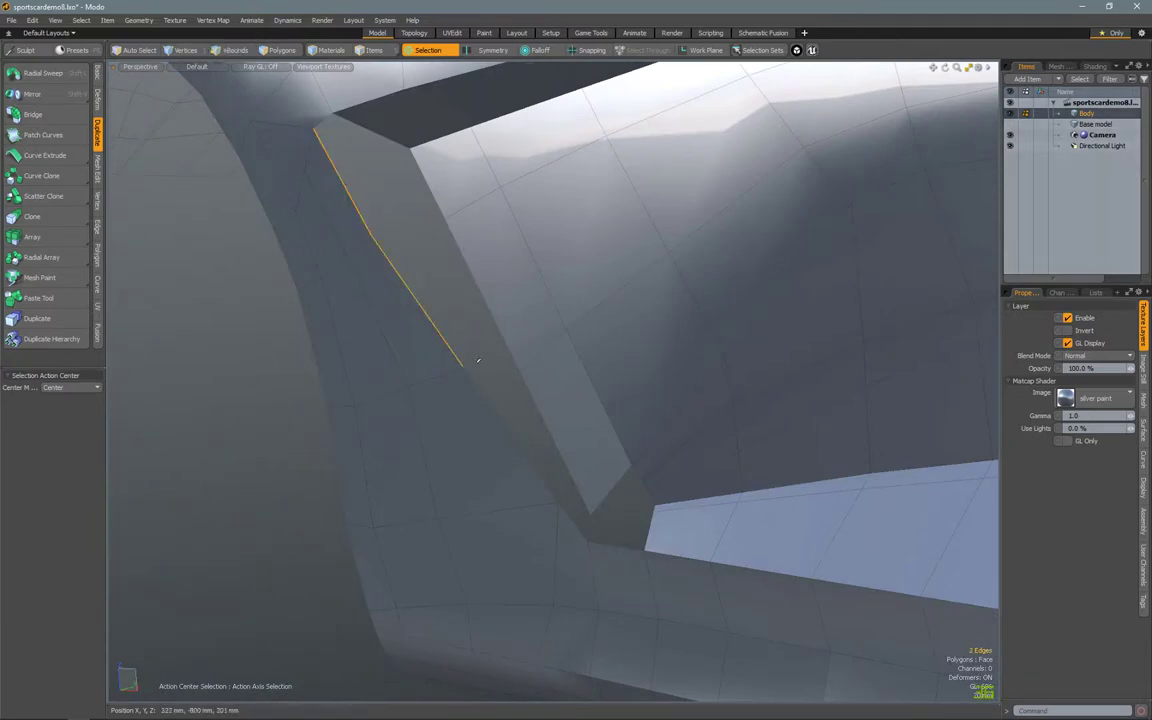
{"action": "left_click", "coordinate": [428, 50]}
{"action": "left_click_drag", "start_coordinate": [380, 300], "coordinate": [330, 330], "text": "alt"}
- Shape a narrow angled polygon strip along the recess's front side using a falloff
{"action": "left_click", "coordinate": [540, 50]}
{"action": "left_click", "coordinate": [545, 140]}
{"action": "left_click_drag", "start_coordinate": [545, 140], "coordinate": [491, 339], "text": "alt"}
{"action": "key", "text": "space"}
{"action": "left_click_drag", "start_coordinate": [473, 199], "coordinate": [396, 252], "text": "alt"}
{"action": "key", "text": "space"}
{"action": "key", "text": "3"}
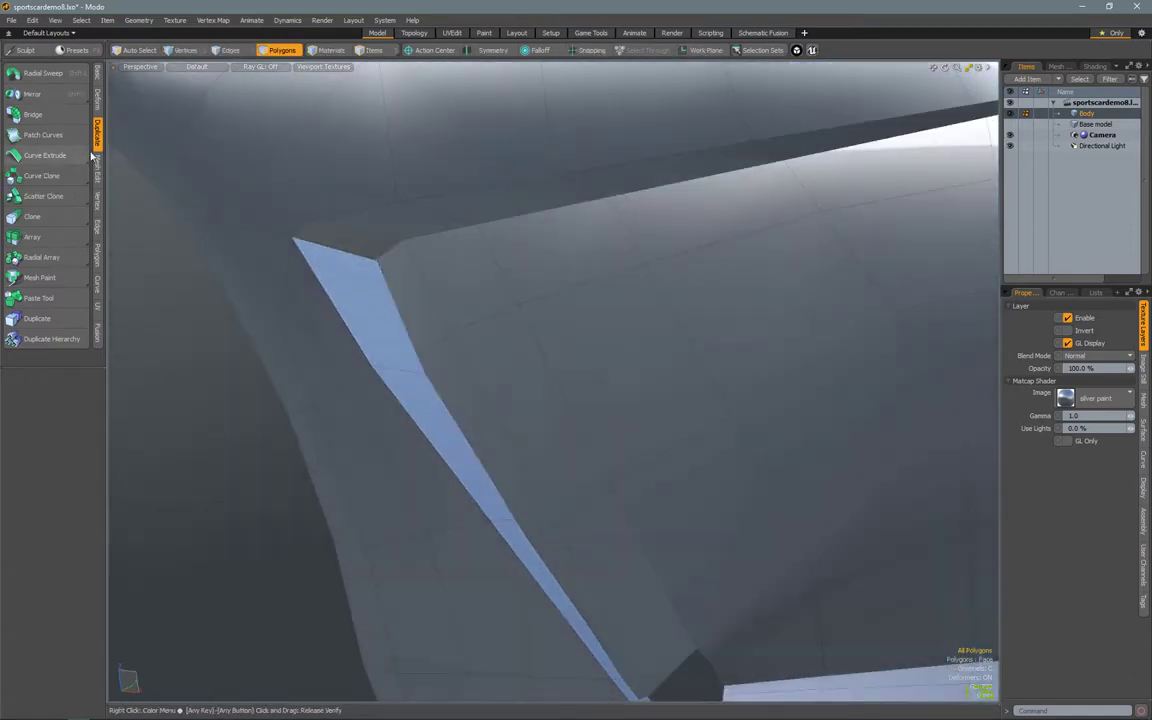
- Delete the four polygons bordering the inner side of the narrow recess strip
{"action": "key", "text": "c"}
{"action": "left_click_drag", "start_coordinate": [551, 541], "coordinate": [484, 304], "text": "alt"}
{"action": "key", "text": "space"}
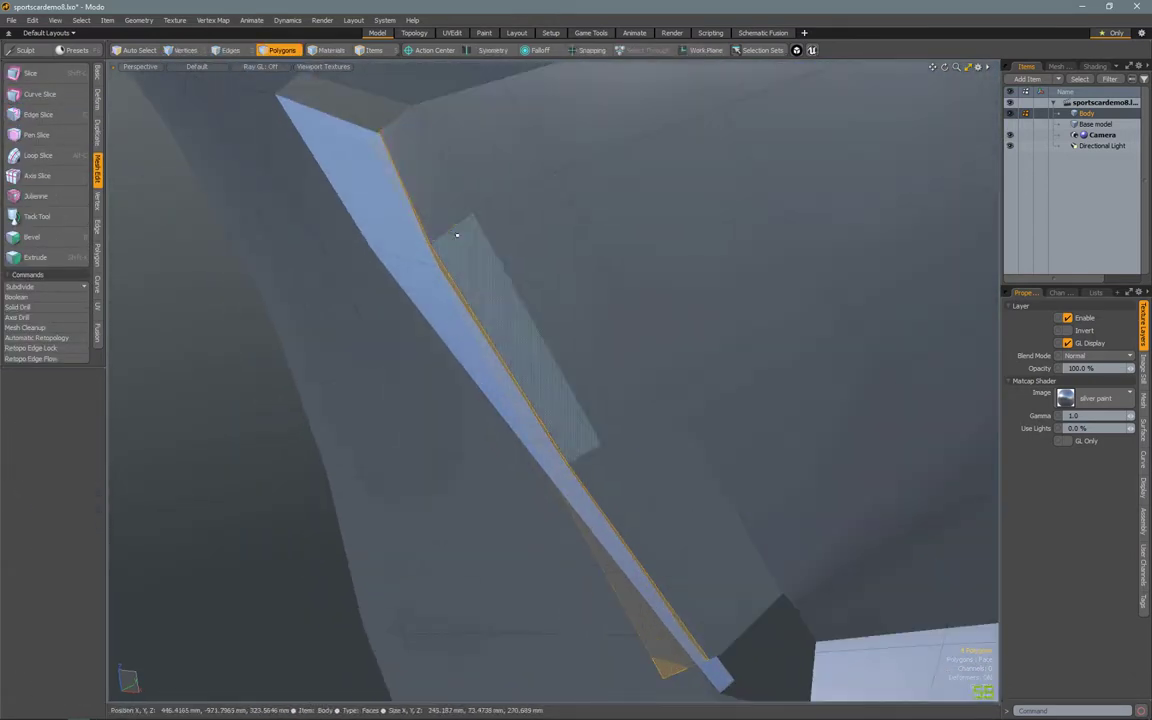
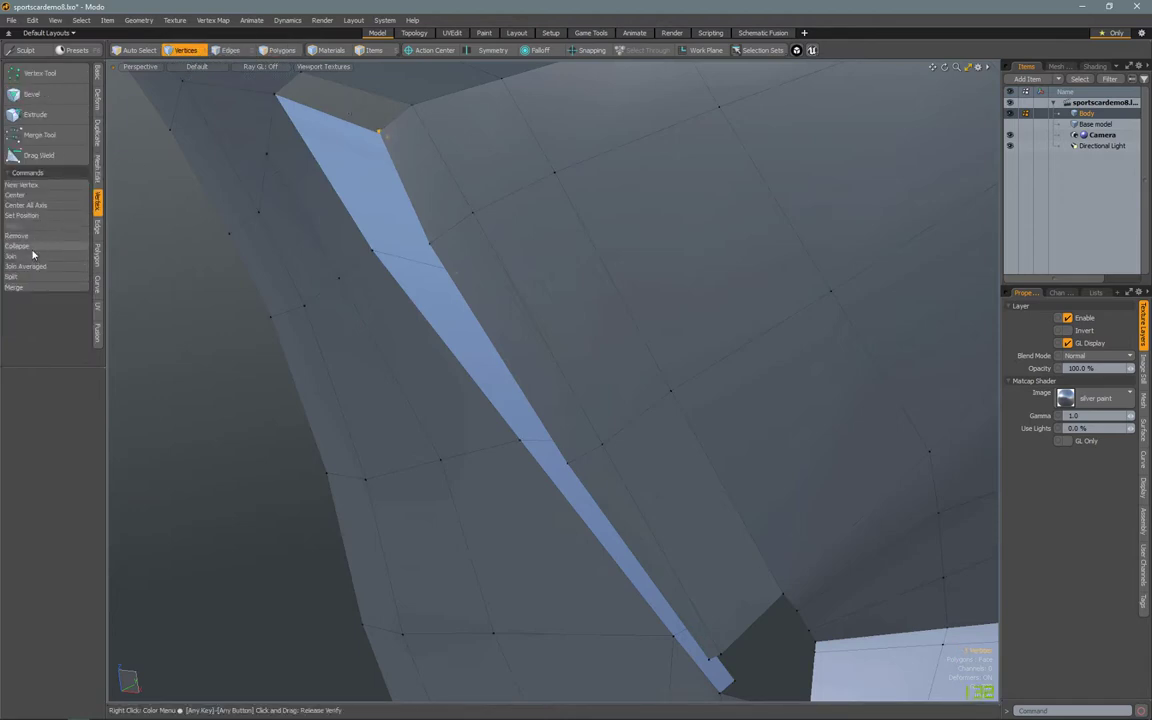
- Join the vertex pairs along the narrow strip's inner side to the adjoining recess panel
{"action": "left_click", "coordinate": [33, 256]}
{"action": "key", "text": "2"}
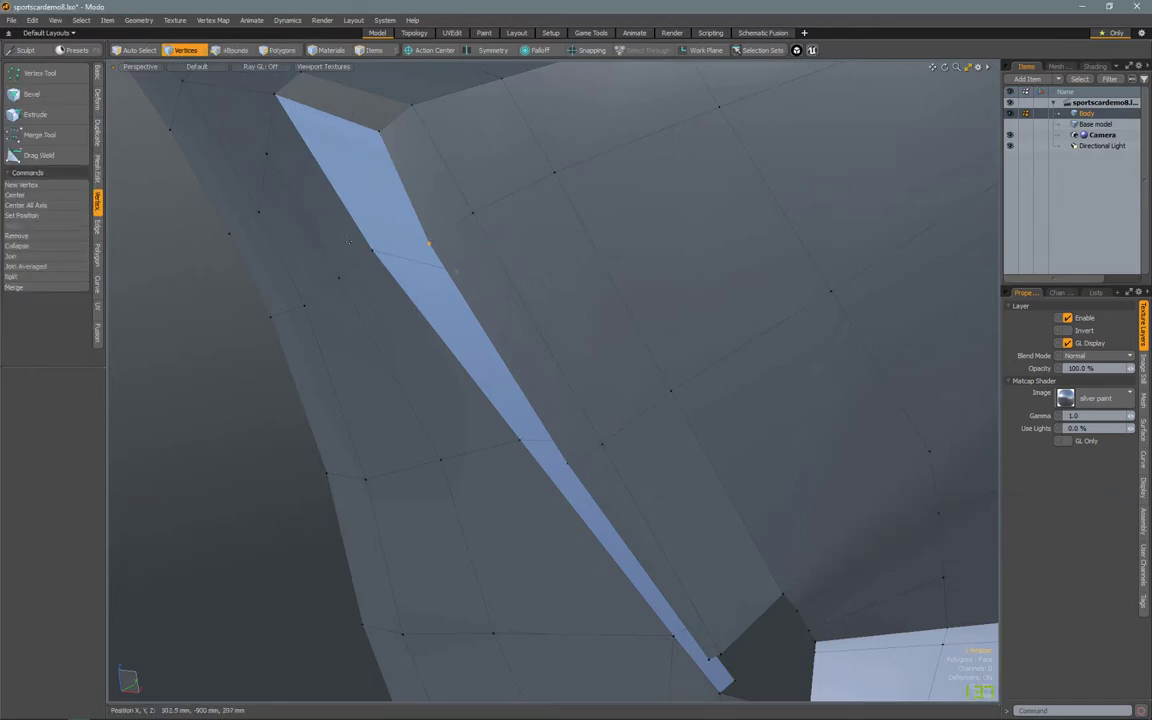
{"action": "key", "text": "ctrl+j"}
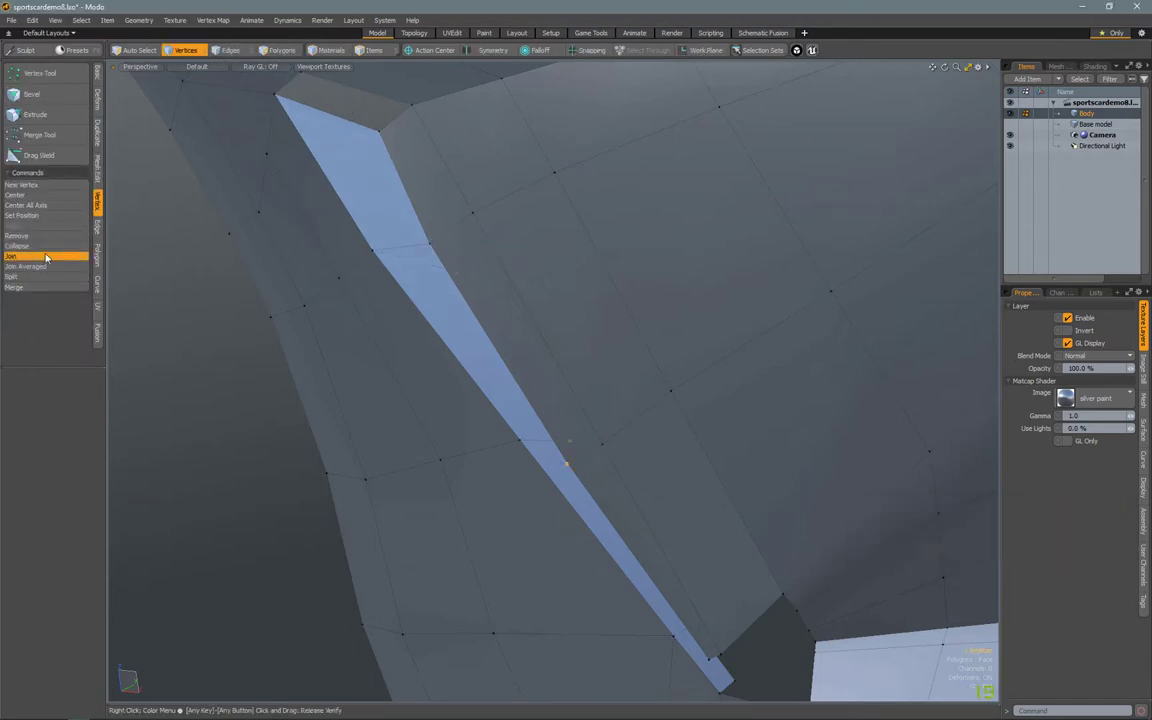
{"action": "left_click", "coordinate": [45, 258]}
{"action": "left_click_drag", "start_coordinate": [700, 504], "coordinate": [166, 231], "text": "alt"}
{"action": "key", "text": "3"}
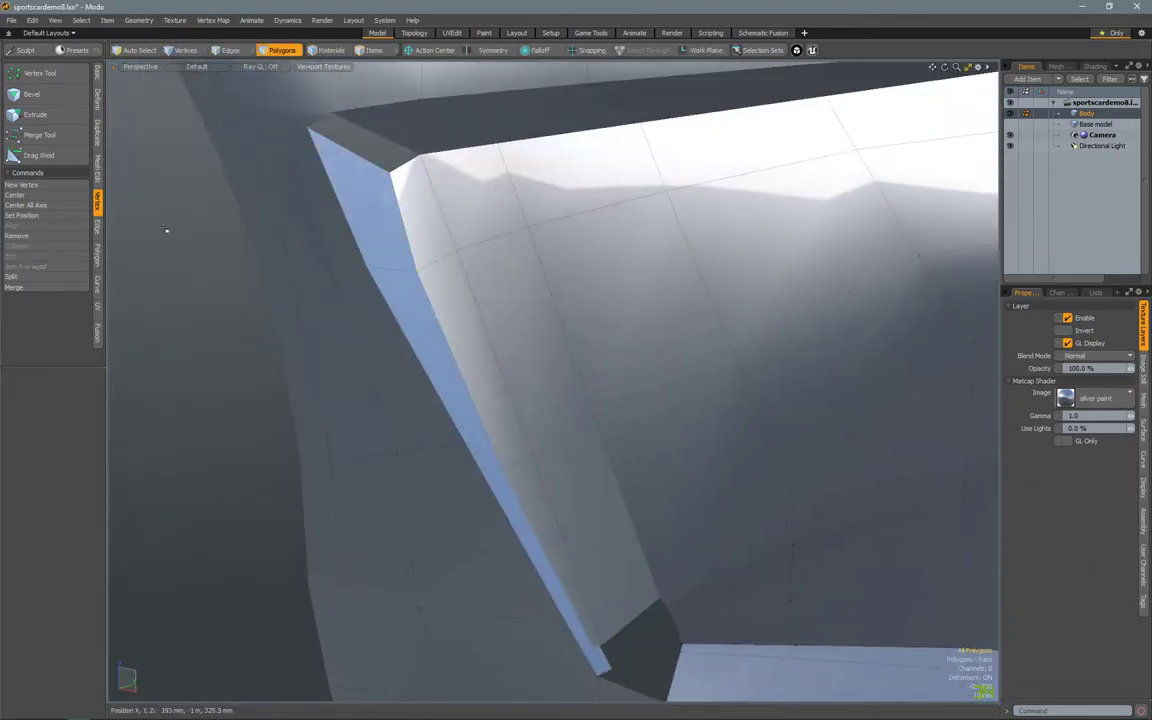
- Tidy the narrow strip's lower tip and join its two vertices at the recess corner
{"action": "key", "text": "Tab"}
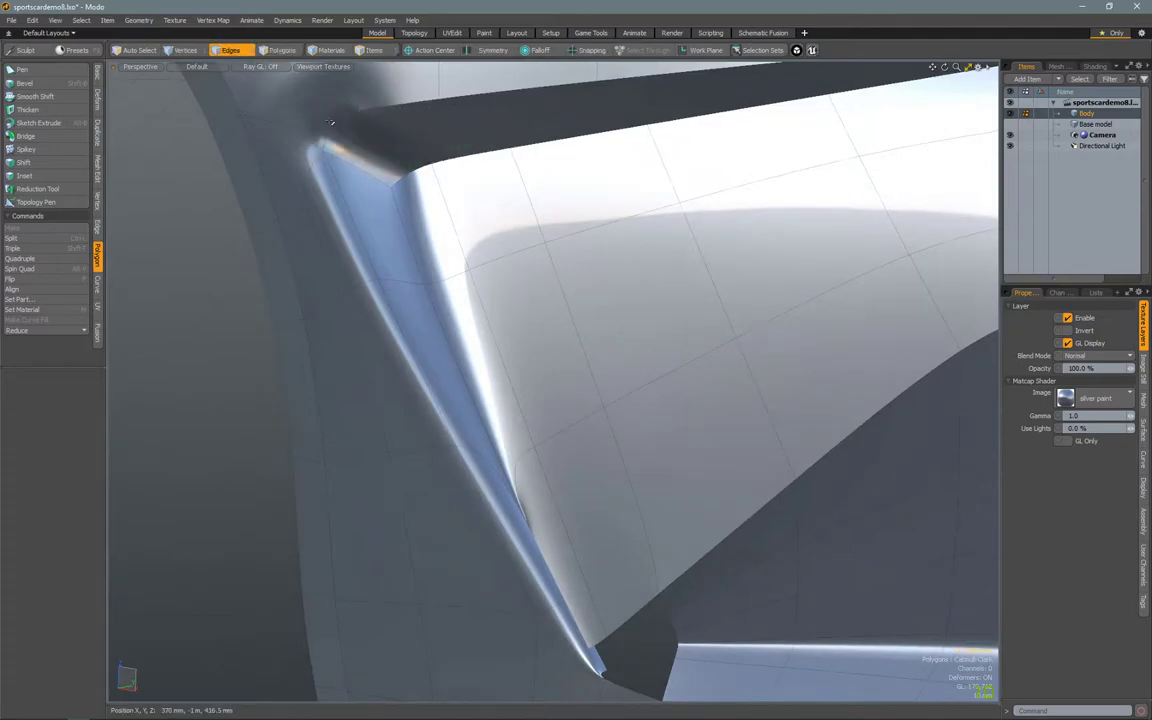
{"action": "left_click_drag", "start_coordinate": [340, 188], "coordinate": [549, 380], "text": "alt"}
{"action": "key", "text": "2"}
{"action": "key", "text": "2"}
{"action": "key", "text": "Tab"}
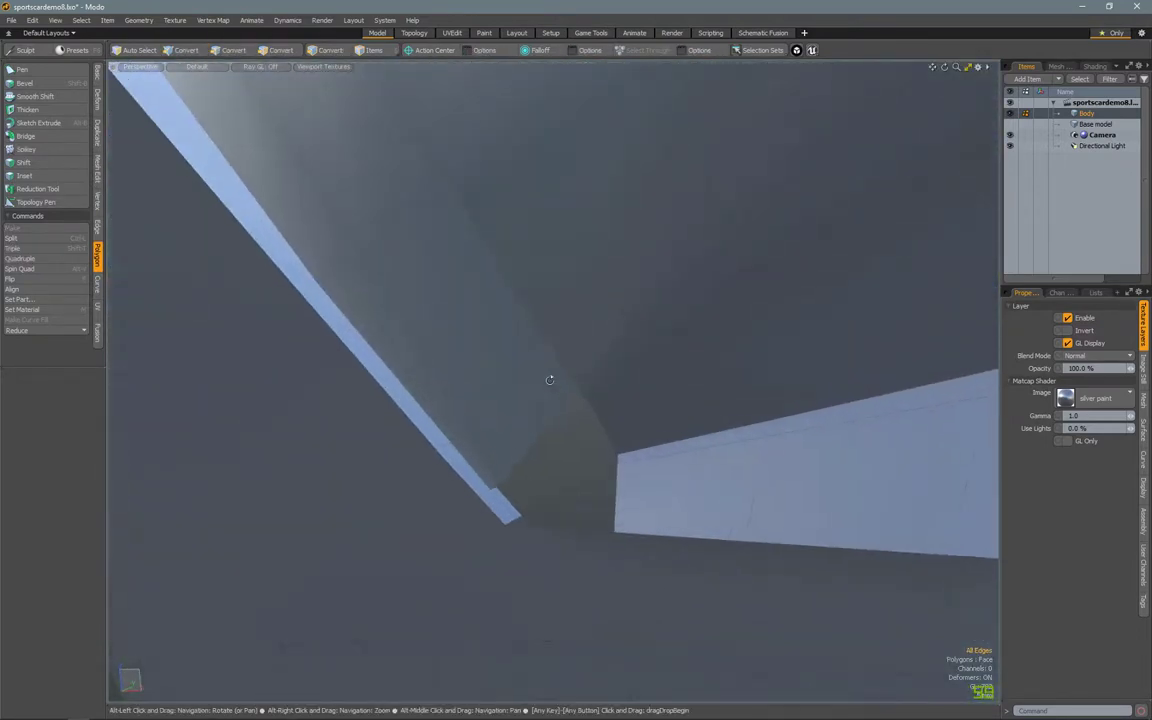
{"action": "key", "text": "3"}
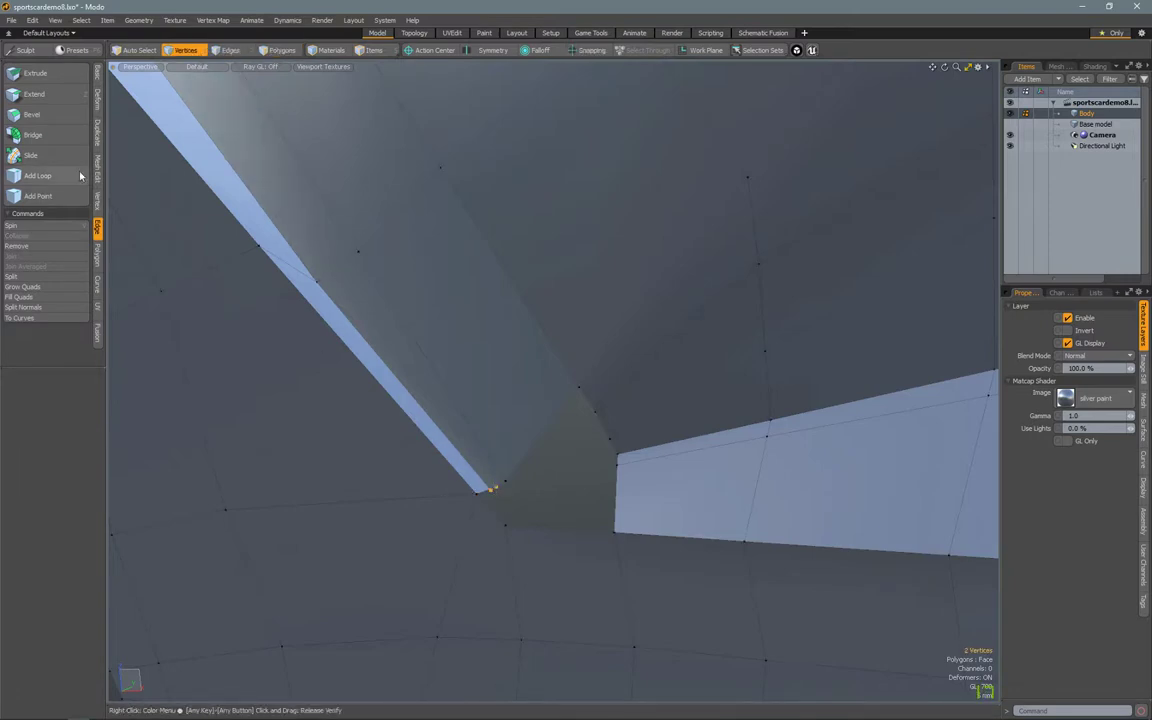
{"action": "left_click", "coordinate": [20, 255]}
- Set a vertex map weight on the three edges along the narrow strip's inner side
{"action": "key", "text": "2"}
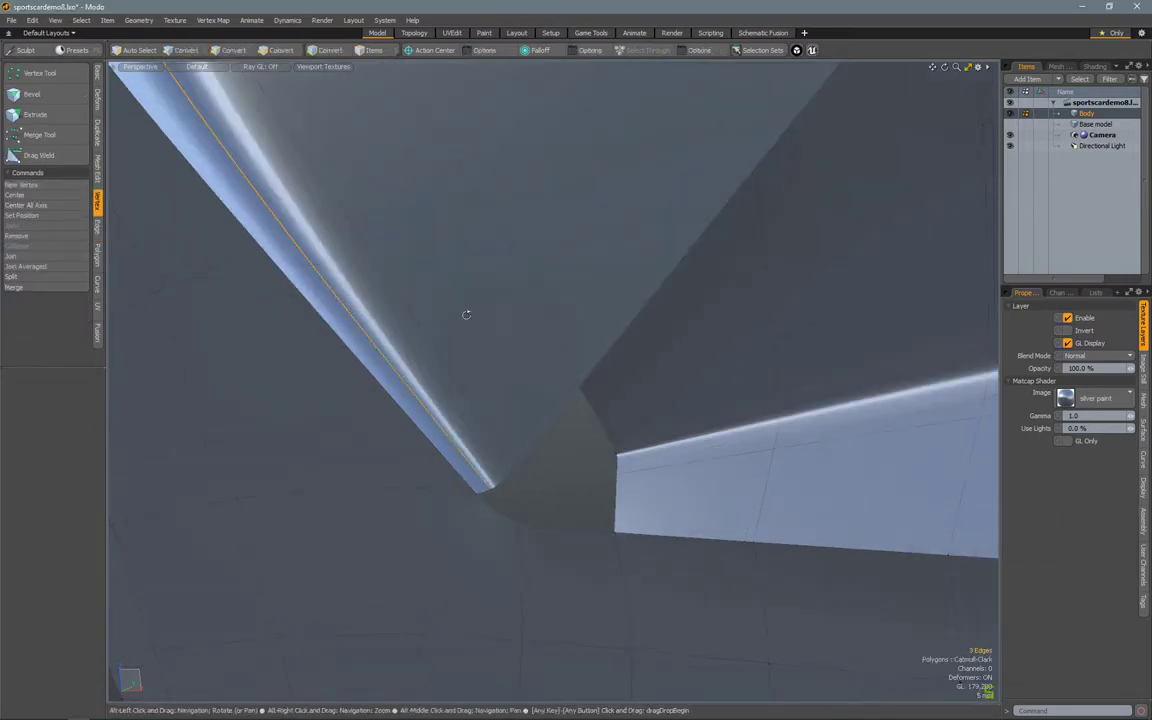
{"action": "key", "text": "Tab"}
{"action": "left_click", "coordinate": [212, 20]}
{"action": "key", "text": "Escape"}
- Slide the four edges crossing the recess panel toward its lower tip, using a linear falloff
{"action": "left_click_drag", "start_coordinate": [540, 430], "coordinate": [1090, 115], "text": "alt"}
{"action": "left_click", "coordinate": [1087, 113]}
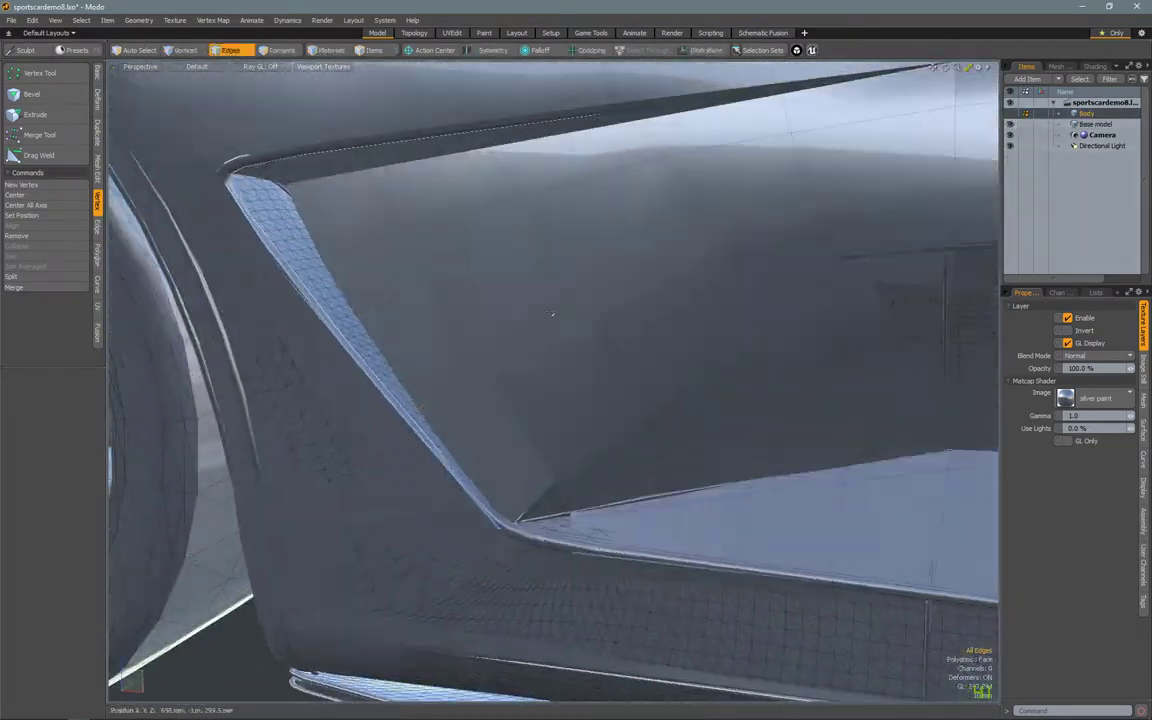
{"action": "left_click_drag", "start_coordinate": [232, 368], "coordinate": [520, 200], "text": "alt"}
{"action": "key", "text": "2"}
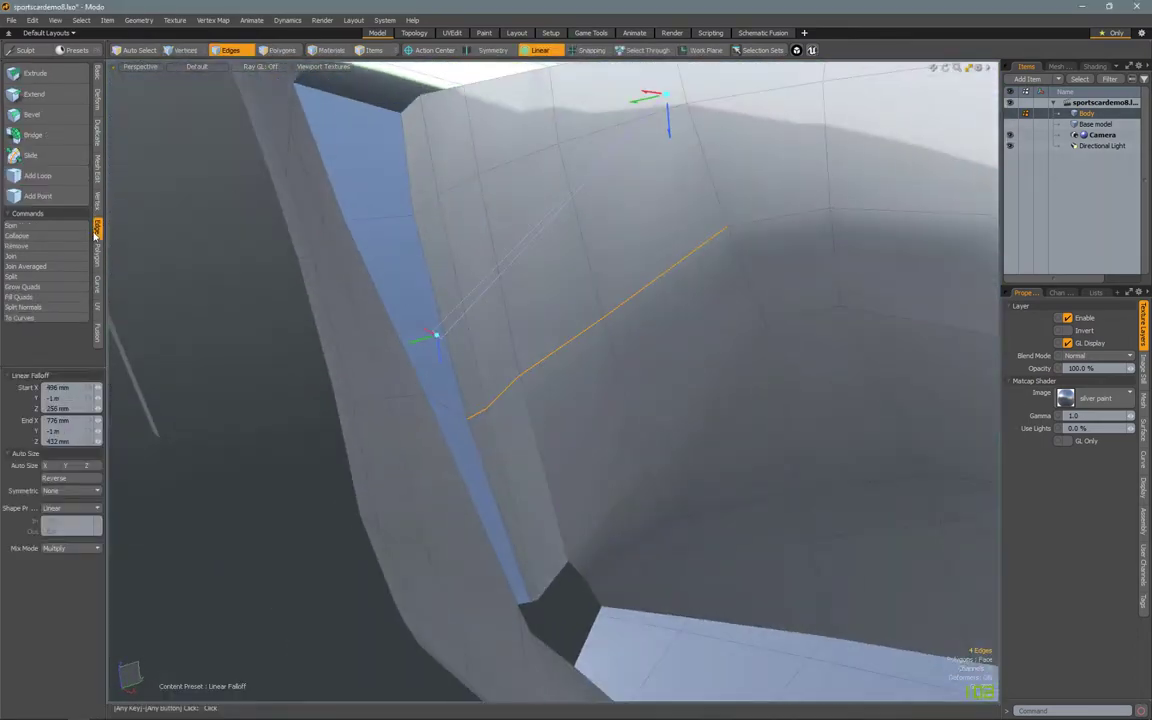
{"action": "left_click", "coordinate": [30, 155]}
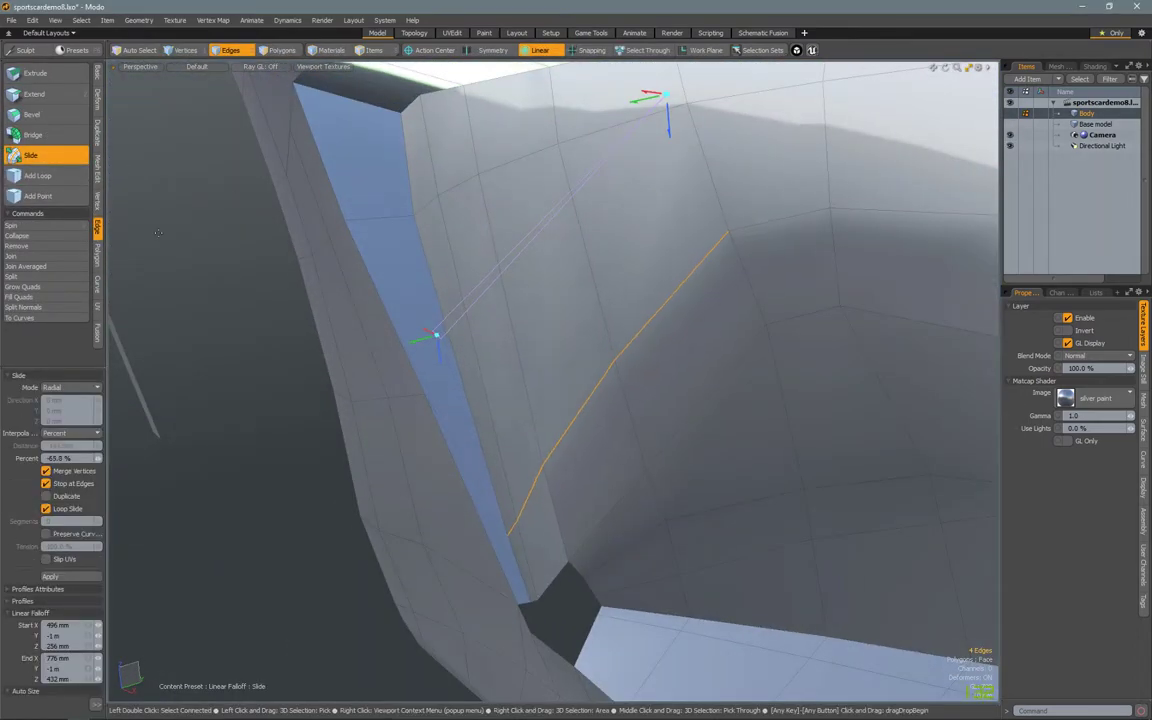
{"action": "left_click_drag", "start_coordinate": [158, 233], "coordinate": [498, 165]}
{"action": "key", "text": "space"}
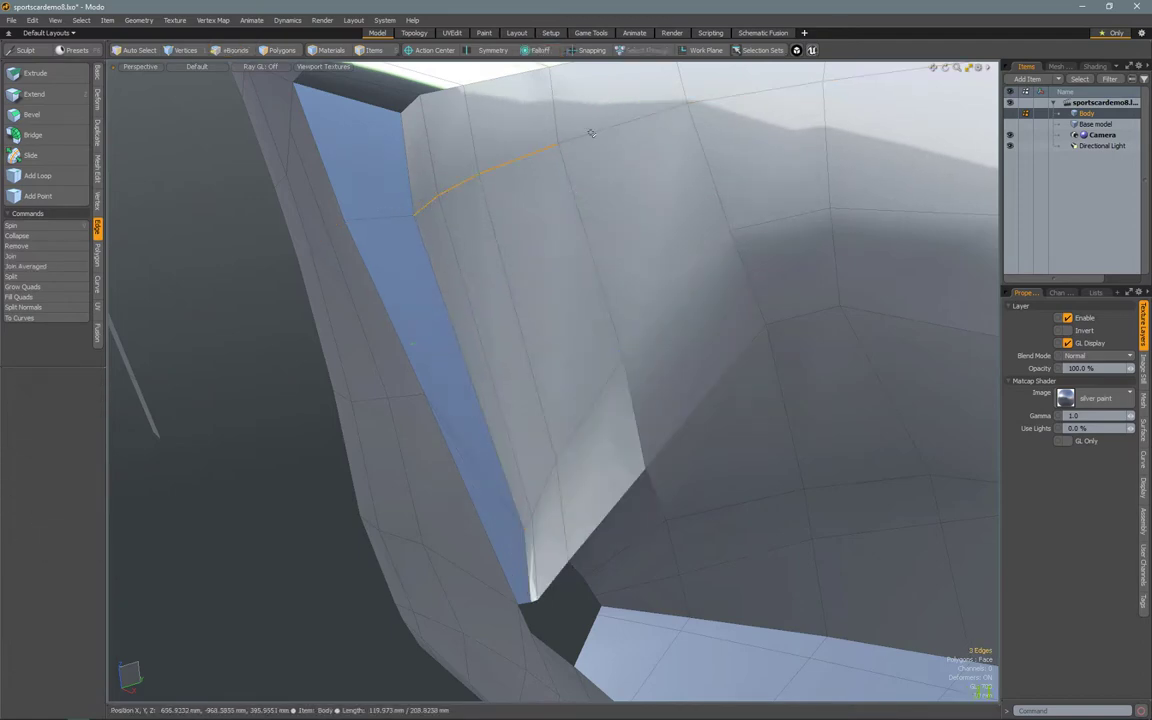
- Slide the seven-edge row across the fender side and upper recess panel with a linear falloff in the back view
{"action": "key", "text": "Tab"}
{"action": "left_click_drag", "start_coordinate": [591, 133], "coordinate": [630, 126], "text": "alt"}
{"action": "key", "text": "Tab"}
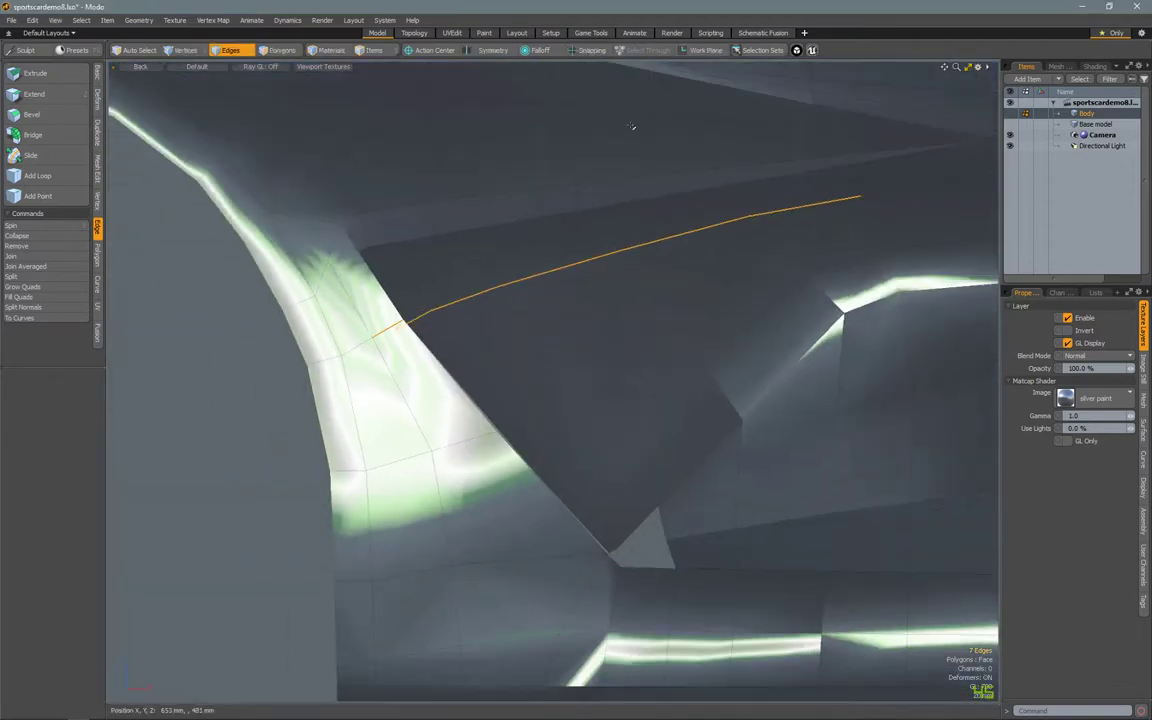
{"action": "left_click", "coordinate": [540, 50]}
{"action": "left_click", "coordinate": [500, 80]}
{"action": "left_click", "coordinate": [25, 155]}
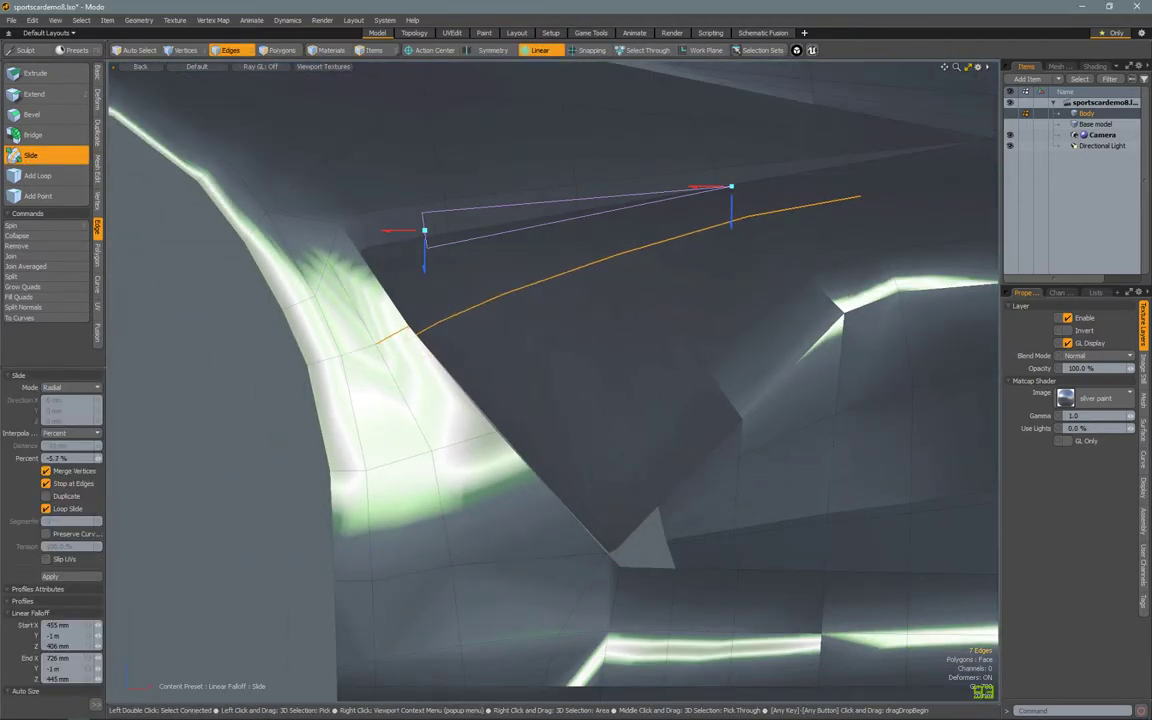
{"action": "key", "text": "space"}
{"action": "left_click", "coordinate": [72, 157]}
{"action": "key", "text": "Tab"}
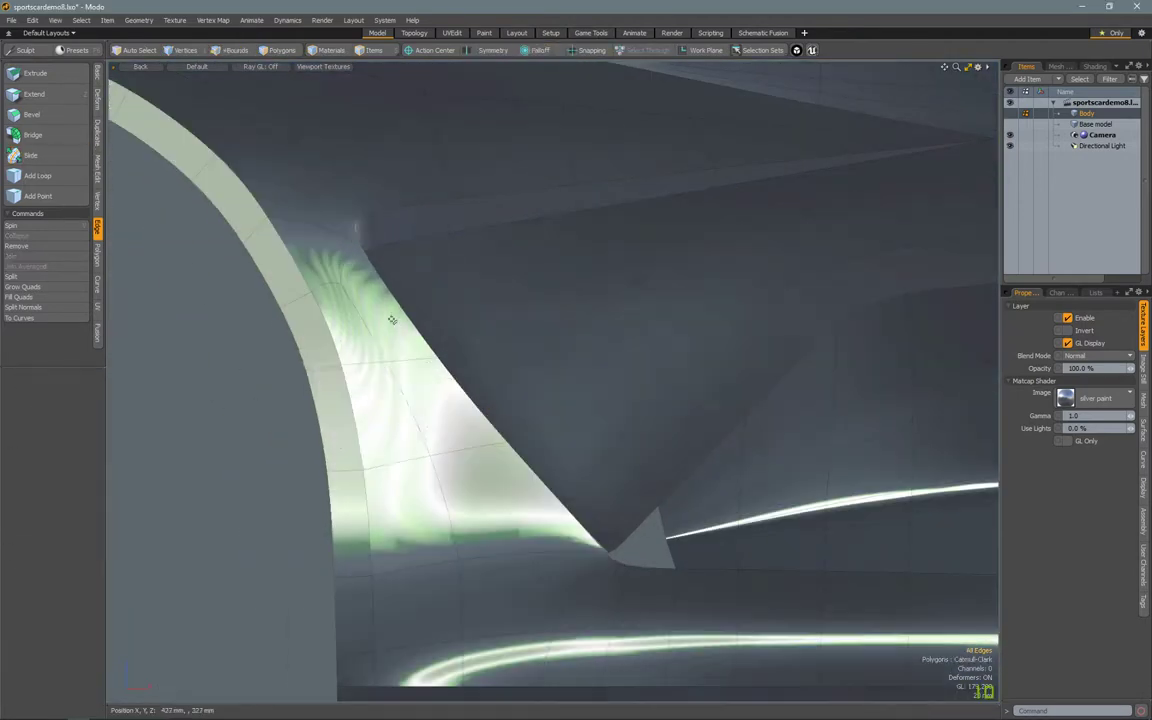
- Adjust the short edges crossing the recess panel just above its lower tip
{"action": "left_click_drag", "start_coordinate": [460, 330], "coordinate": [582, 496], "text": "alt"}
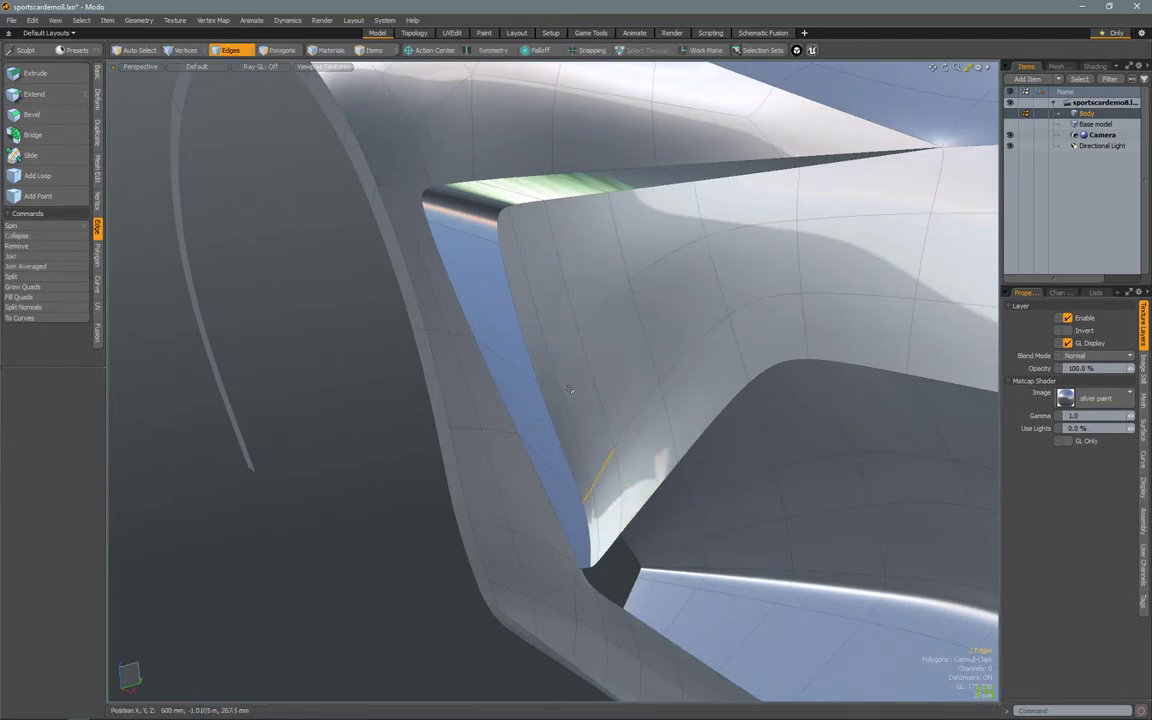
{"action": "left_click_drag", "start_coordinate": [523, 429], "coordinate": [707, 352], "text": "alt"}
{"action": "key", "text": "Tab"}
{"action": "left_click", "coordinate": [622, 413]}
{"action": "left_click_drag", "start_coordinate": [620, 410], "coordinate": [568, 497], "text": "alt"}
{"action": "key", "text": "space"}
{"action": "scroll", "coordinate": [572, 456], "scroll_direction": "up", "scroll_amount": 3}
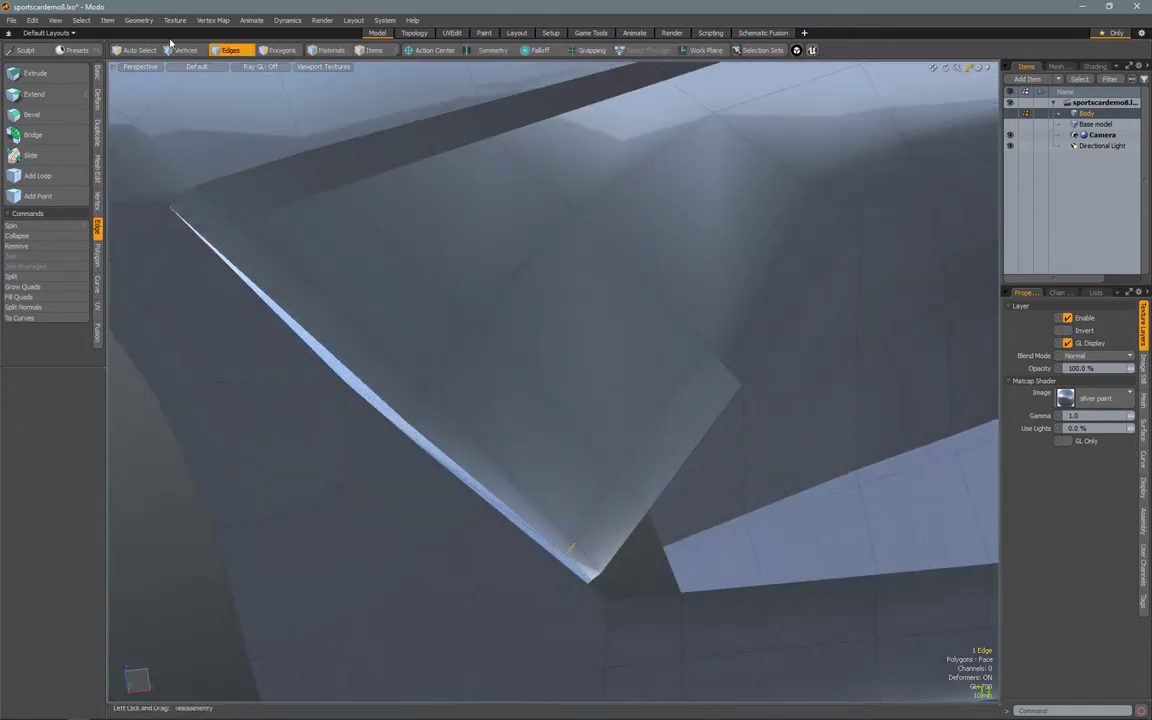
{"action": "key", "text": "Tab"}
{"action": "left_click_drag", "start_coordinate": [172, 500], "coordinate": [474, 537], "text": "alt"}
- Scale and move the selected geometry around the narrow recess strip
{"action": "key", "text": "2"}
{"action": "key", "text": "3"}
{"action": "key", "text": "bracketleft"}
{"action": "key", "text": "r"}
{"action": "left_click", "coordinate": [561, 405]}
{"action": "key", "text": "w"}
{"action": "key", "text": "space"}
- Edge Slice the body side below the three polygons between wheel arch and recess strip, using a position of about 83%
{"action": "key", "text": "1"}
{"action": "key", "text": "2"}
{"action": "key", "text": "Tab"}
{"action": "key", "text": "3"}
{"action": "left_click_drag", "start_coordinate": [450, 495], "coordinate": [397, 411]}
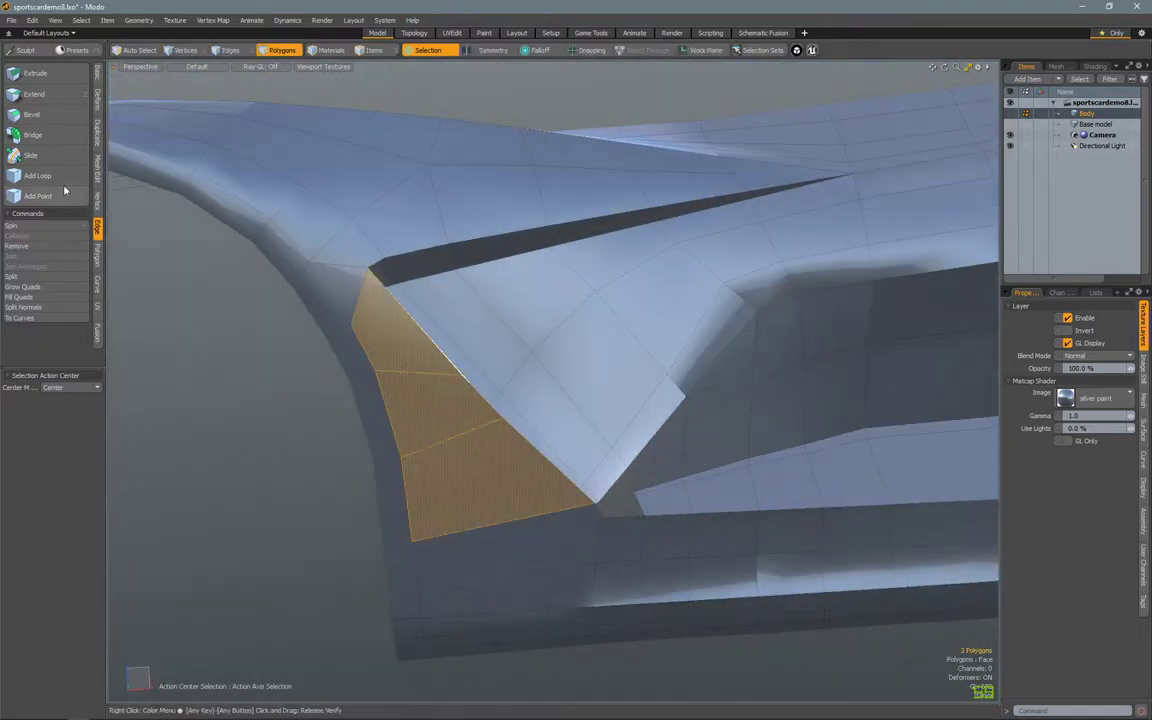
{"action": "key", "text": "space"}
{"action": "key", "text": "c"}
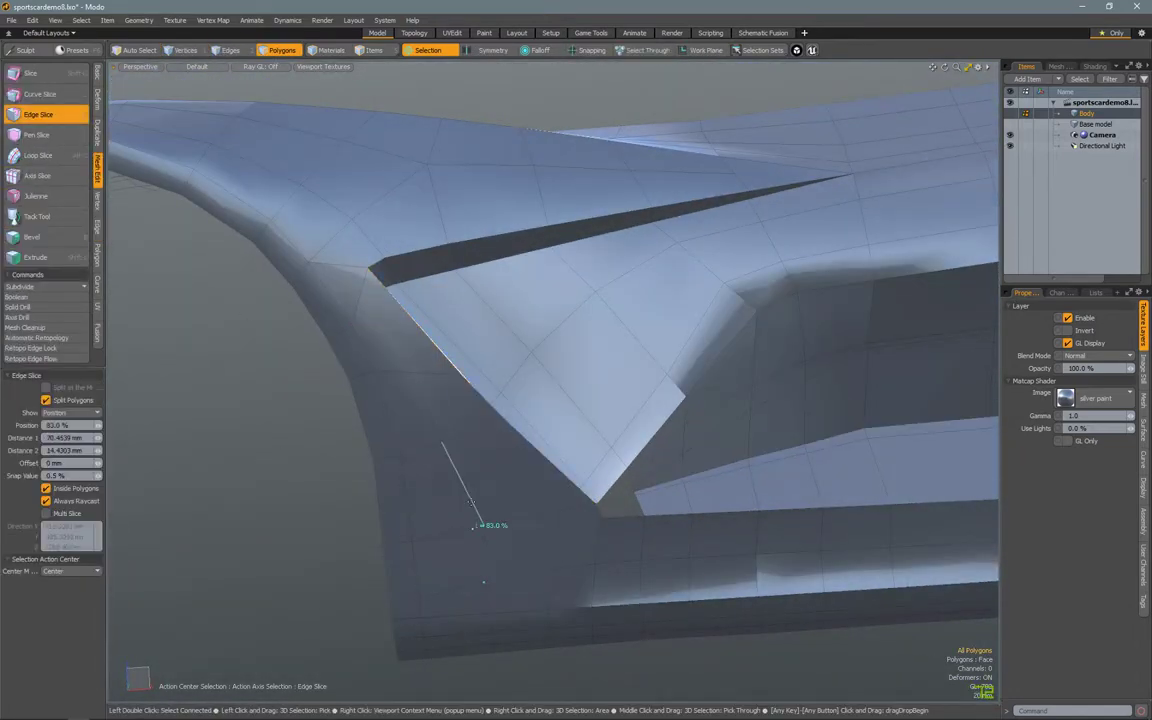
{"action": "key", "text": "2"}
{"action": "key", "text": "Tab"}
{"action": "left_click_drag", "start_coordinate": [470, 490], "coordinate": [609, 432], "text": "alt"}
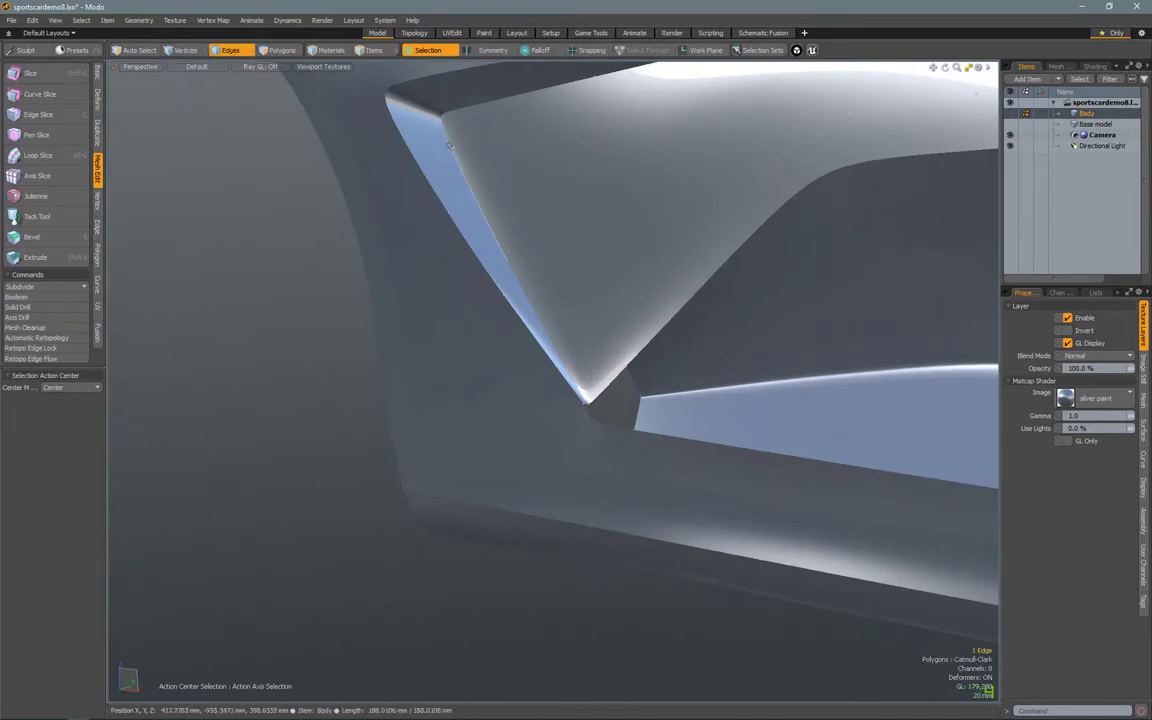
- Slide the three-edge run beside the narrow strip's inner side by about 8%
{"action": "left_click_drag", "start_coordinate": [498, 148], "coordinate": [297, 90], "text": "alt"}
{"action": "left_click_drag", "start_coordinate": [335, 167], "coordinate": [343, 108], "text": "alt"}
{"action": "key", "text": "Tab"}
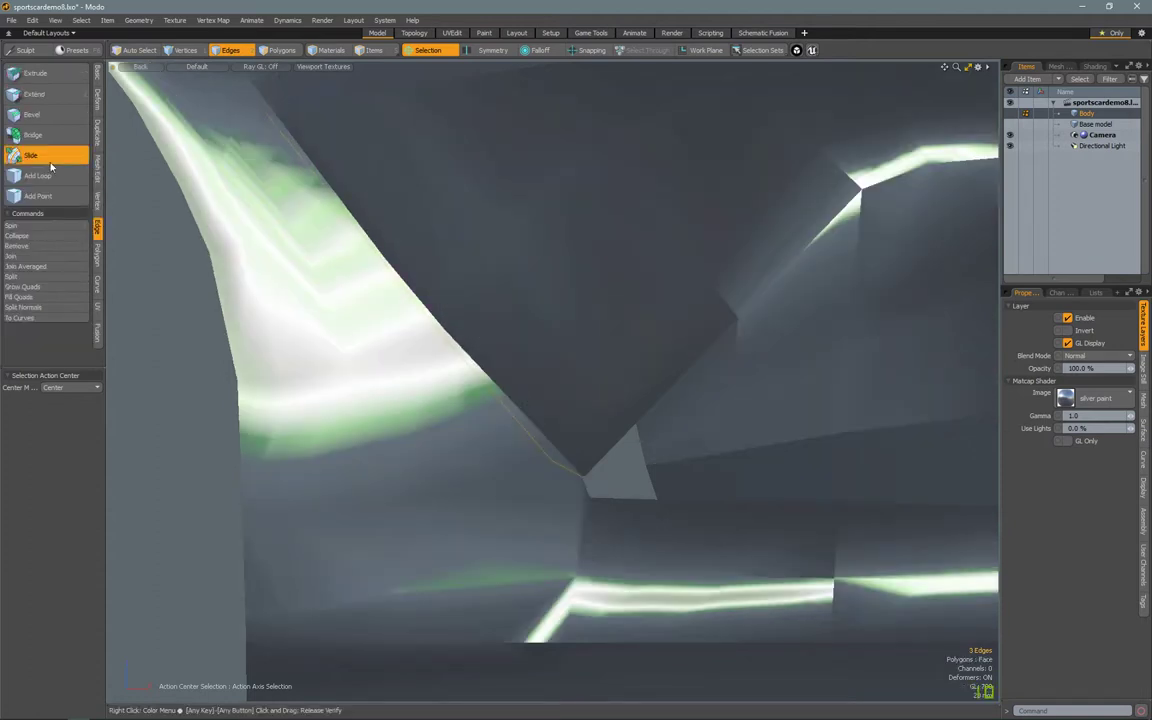
{"action": "key", "text": "z"}
{"action": "left_click", "coordinate": [30, 155]}
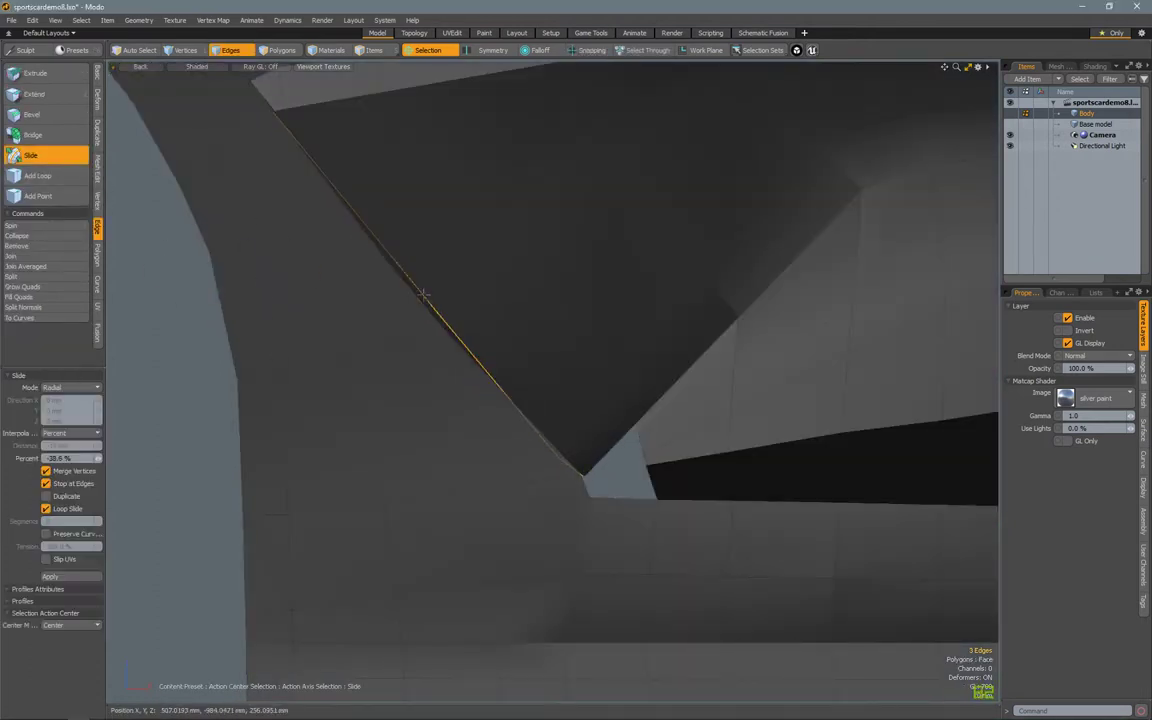
{"action": "key", "text": "space"}
{"action": "left_click_drag", "start_coordinate": [424, 295], "coordinate": [475, 341], "text": "alt"}
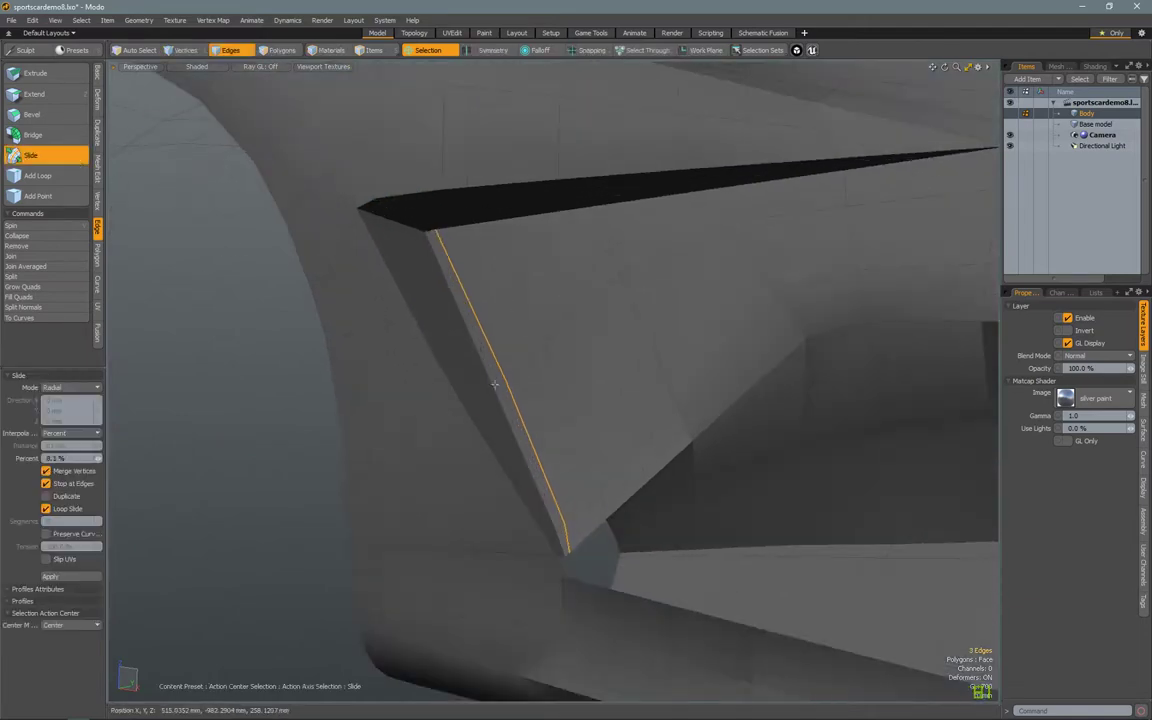
{"action": "key", "text": "space"}
{"action": "left_click_drag", "start_coordinate": [293, 352], "coordinate": [527, 391], "text": "alt"}
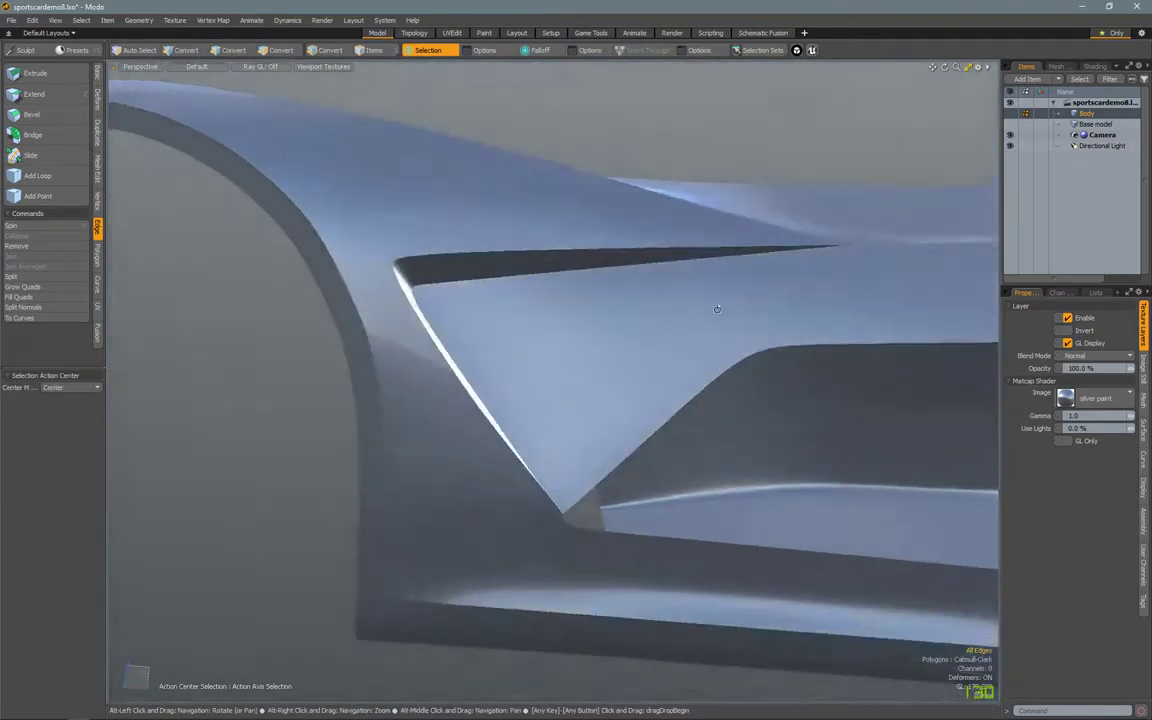
- Move individual edges around the side recess to refine the strip and recess panel shape
{"action": "left_click_drag", "start_coordinate": [717, 309], "coordinate": [600, 330], "text": "alt"}
{"action": "left_click", "coordinate": [595, 318]}
{"action": "key", "text": "w"}
{"action": "key", "text": "space"}
{"action": "key", "text": "2"}
{"action": "left_click", "coordinate": [486, 415]}
{"action": "key", "text": "w"}
- Compare the Body's side recess with the base model's
{"action": "left_click", "coordinate": [1094, 124]}
{"action": "left_click", "coordinate": [1086, 113]}
{"action": "left_click", "coordinate": [1094, 124]}
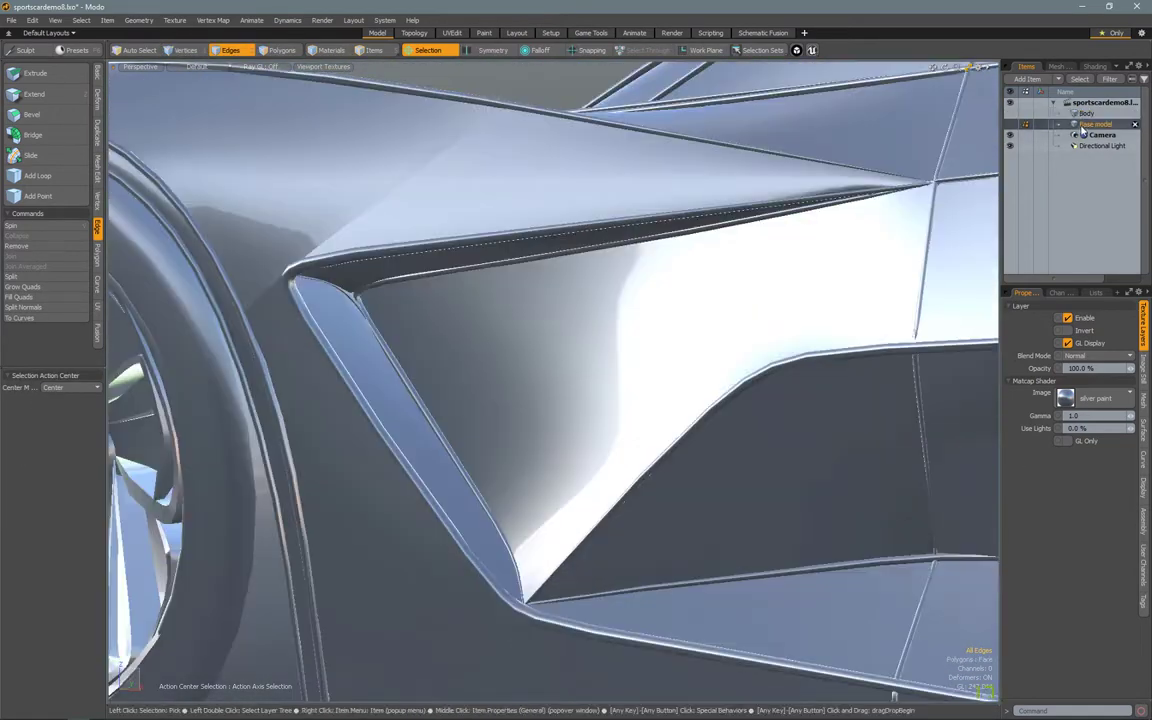
{"action": "left_click", "coordinate": [1086, 113]}
- Set a vertex map weight on the ten edges along the recess panel's upper border and the strip's inner side
{"action": "left_click", "coordinate": [212, 20]}
{"action": "left_click", "coordinate": [205, 296]}
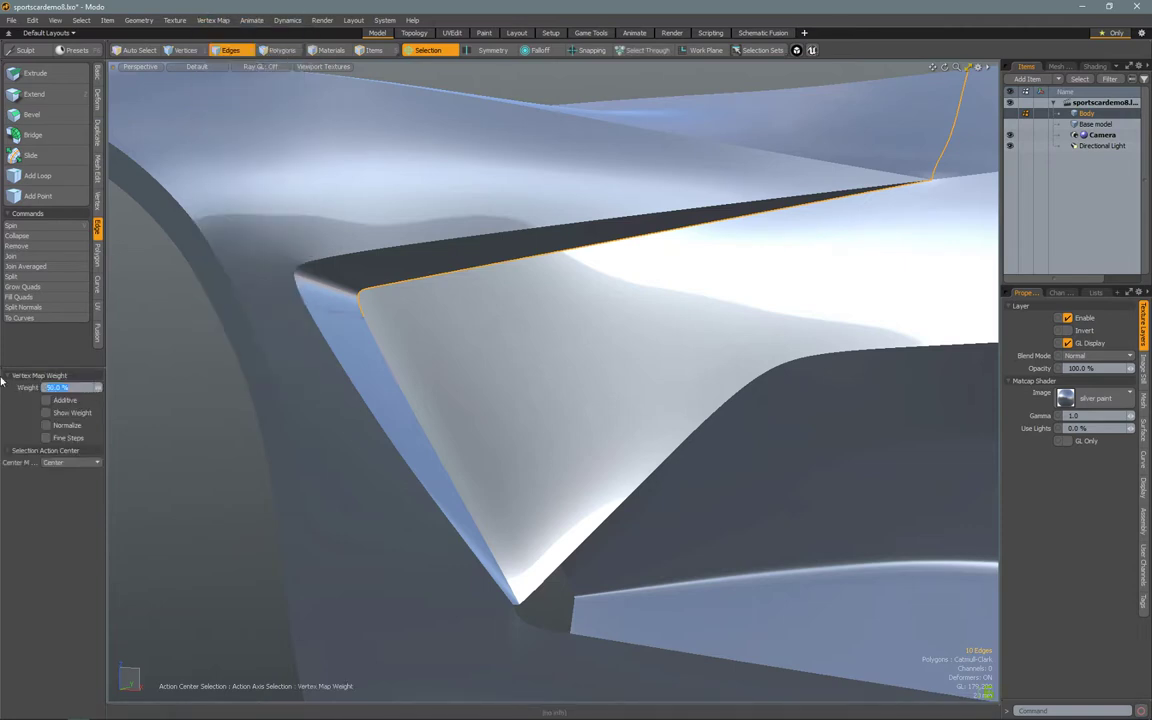
{"action": "key", "text": "Tab"}
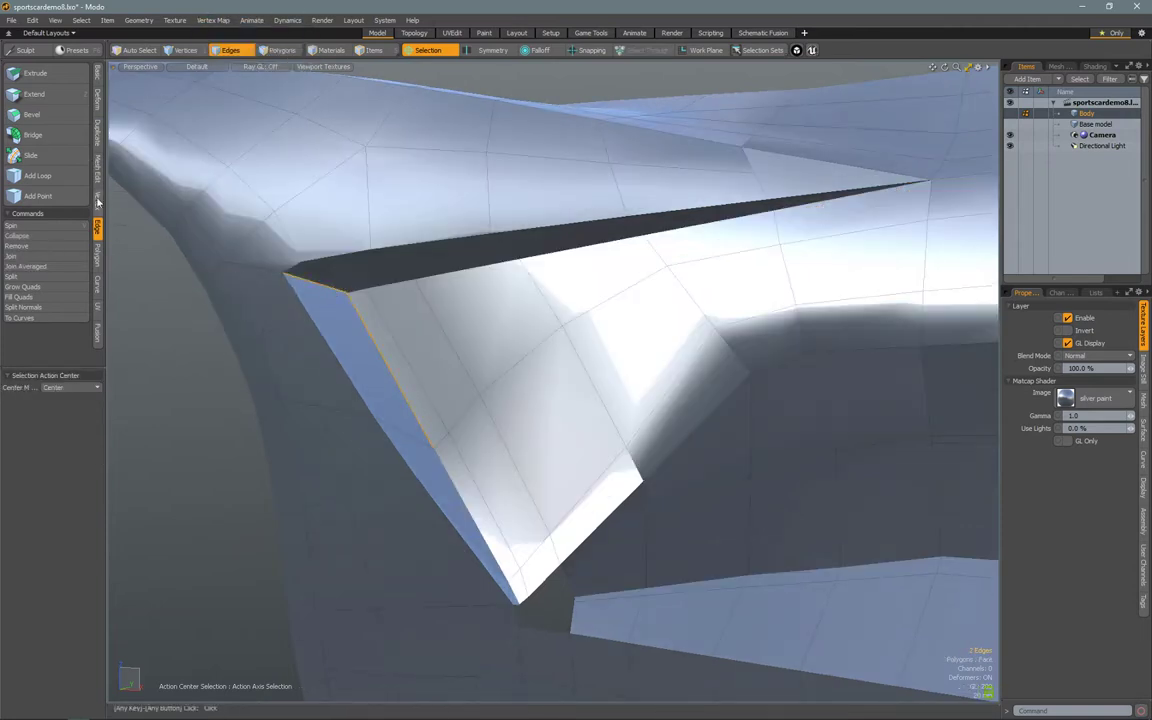
- Clear the vertex map weights from the recess edges and check the corner against the base model
{"action": "left_click", "coordinate": [97, 166]}
{"action": "left_click", "coordinate": [212, 20]}
{"action": "left_click", "coordinate": [208, 352]}
{"action": "key", "text": "Tab"}
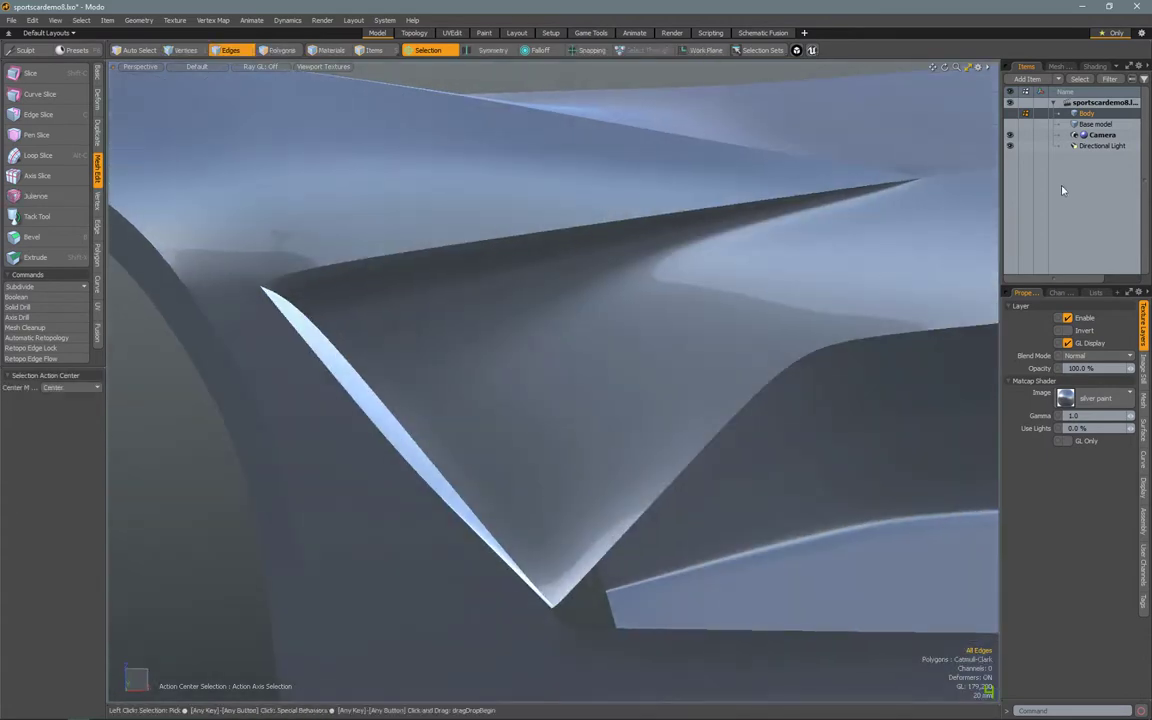
{"action": "left_click", "coordinate": [1010, 124]}
{"action": "left_click", "coordinate": [1010, 124]}
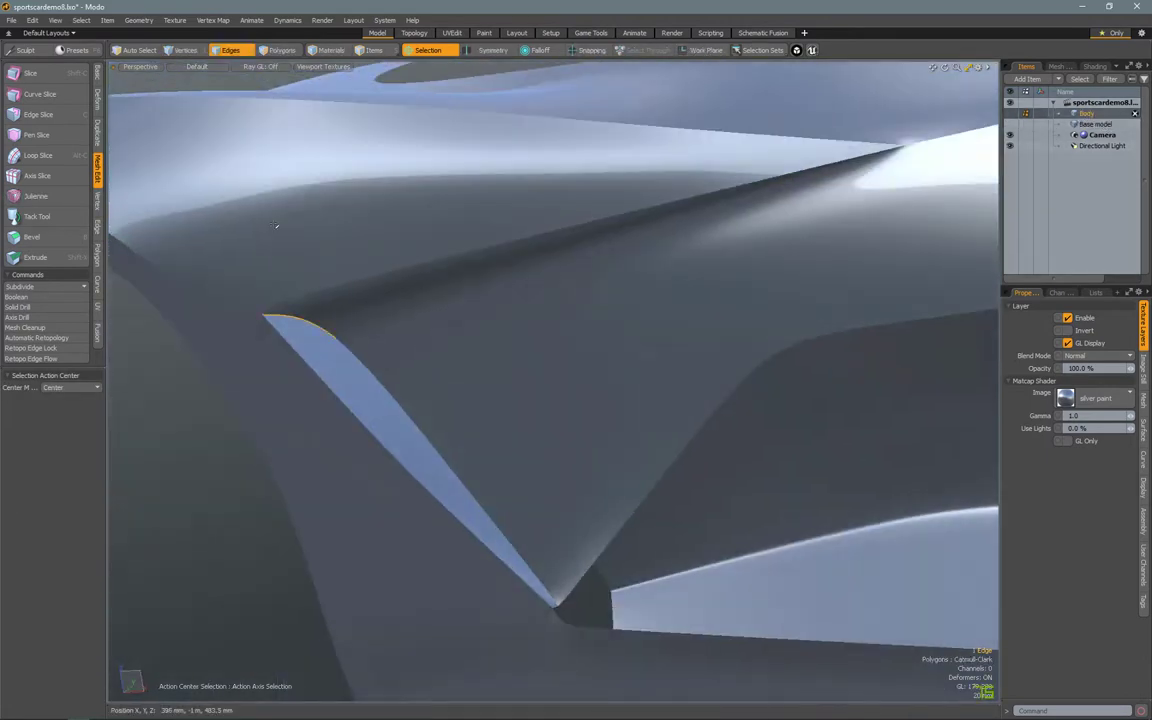
- Set a vertex map weight on the edge closing the narrow strip's upper end
{"action": "left_click", "coordinate": [212, 20]}
{"action": "left_click", "coordinate": [250, 298]}
{"action": "left_click_drag", "start_coordinate": [188, 410], "coordinate": [506, 414]}
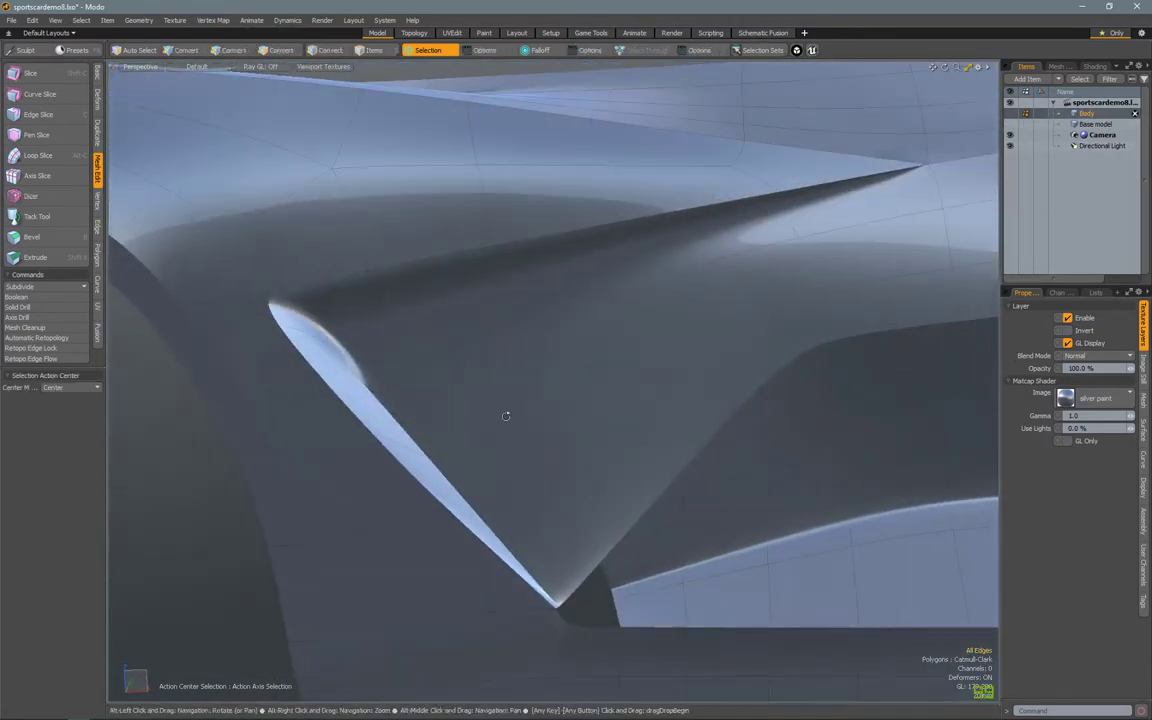
- Edge Slice a new line near the strip's upper end, running across the fender side, the strip and the recess panel
{"action": "key", "text": "Tab"}
{"action": "left_click_drag", "start_coordinate": [156, 393], "coordinate": [200, 250], "text": "alt"}
{"action": "left_click", "coordinate": [38, 114]}
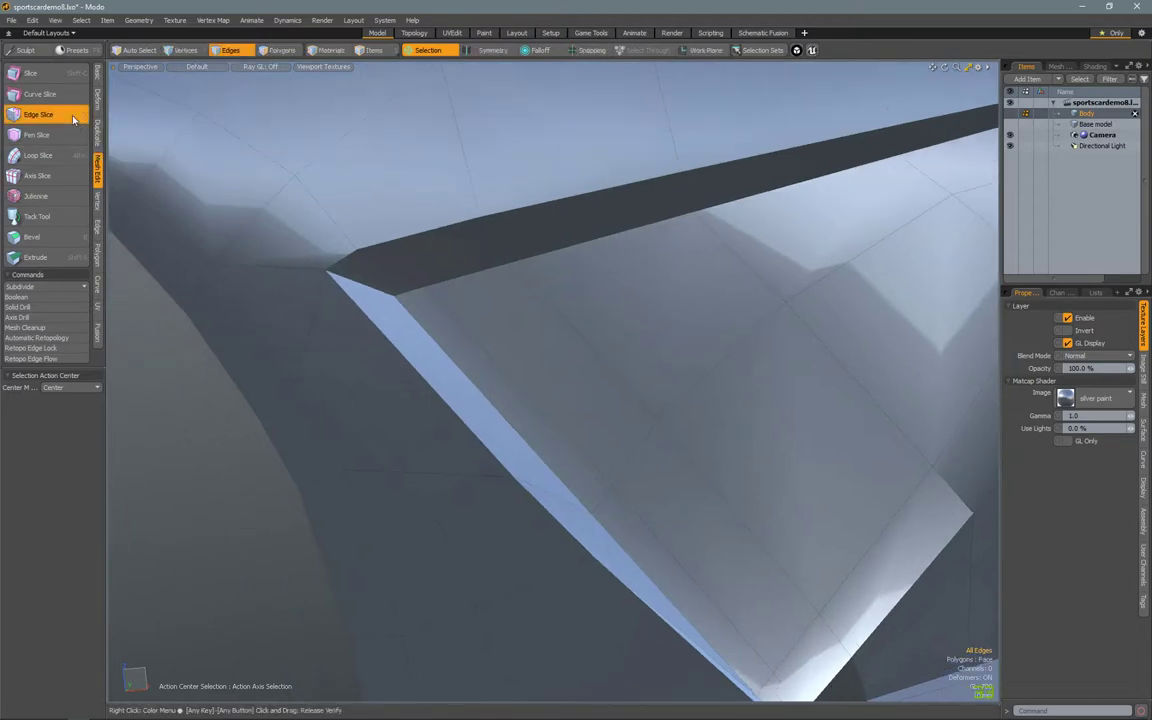
{"action": "key", "text": "space"}
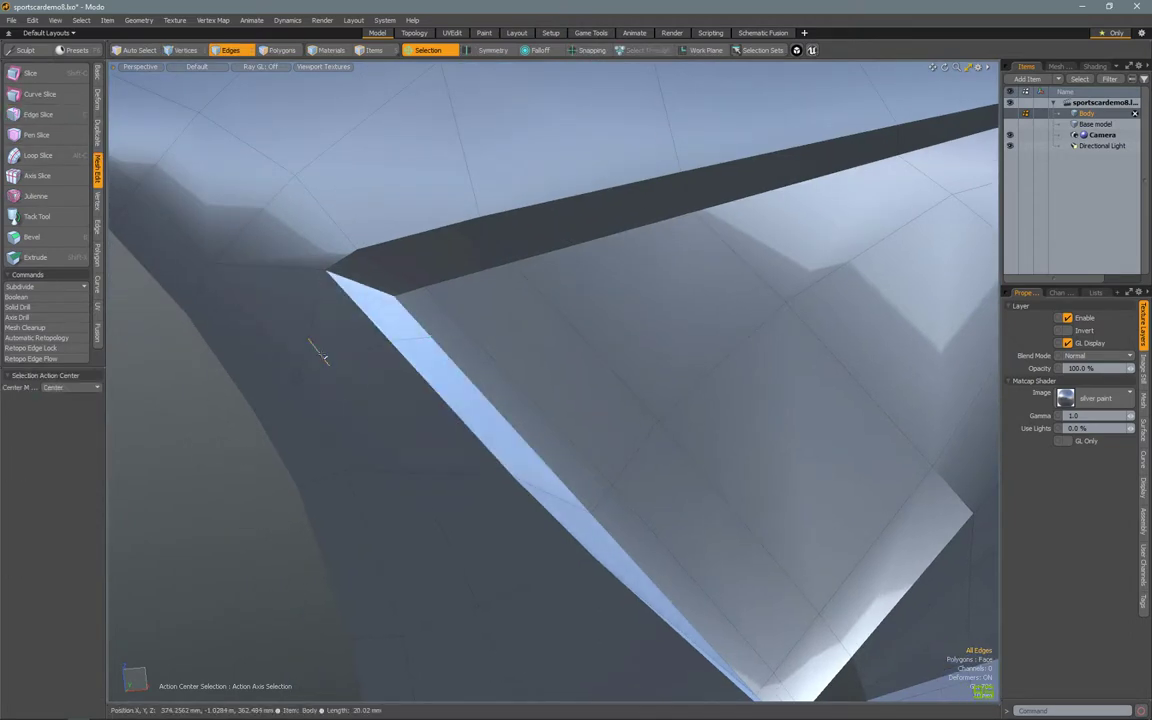
{"action": "left_click_drag", "start_coordinate": [342, 340], "coordinate": [516, 309], "text": "alt"}
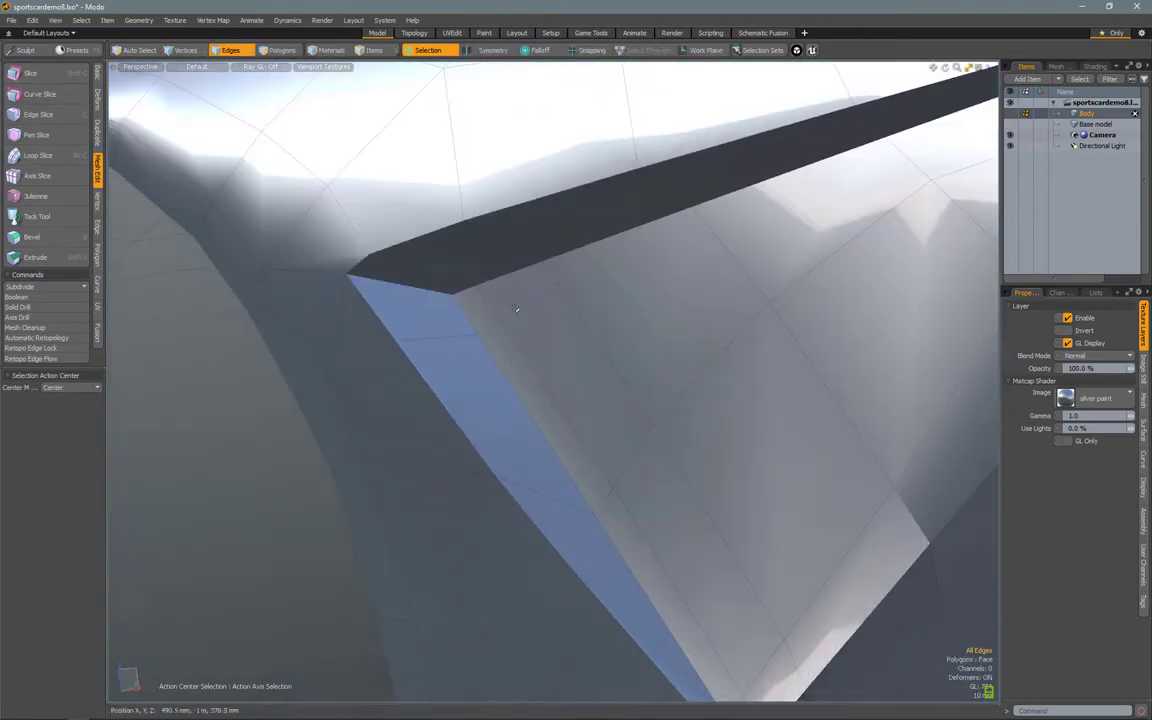
{"action": "left_click", "coordinate": [38, 114]}
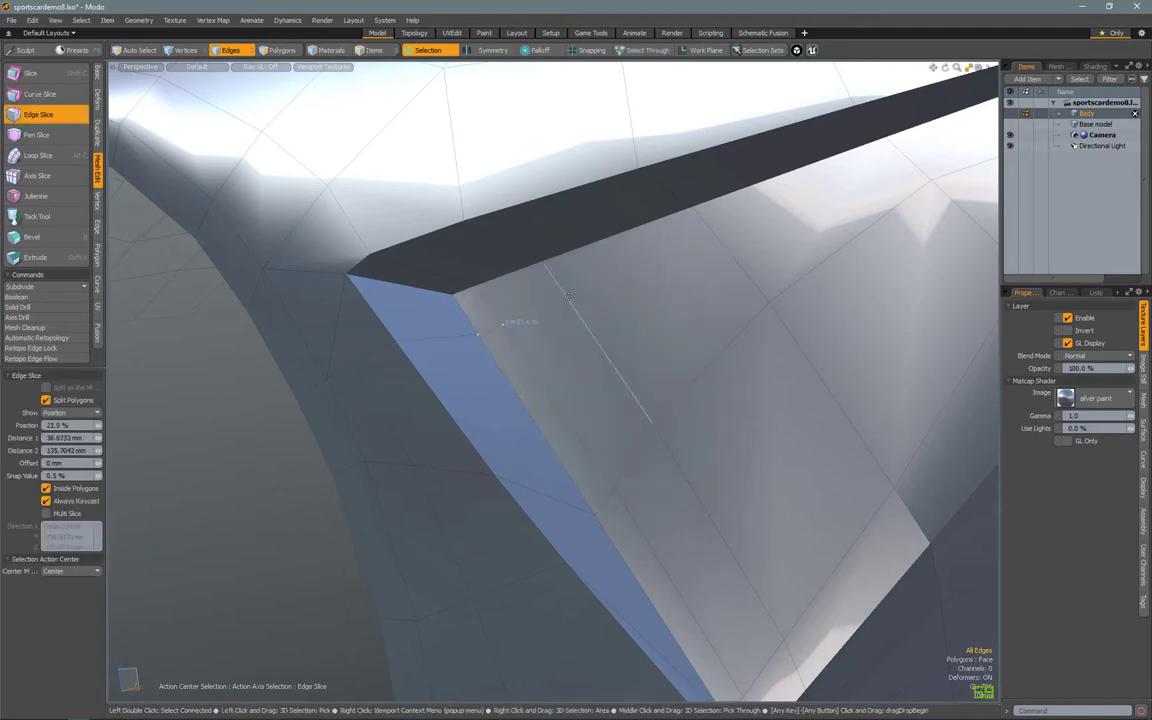
{"action": "key", "text": "space"}
{"action": "key", "text": "Tab"}
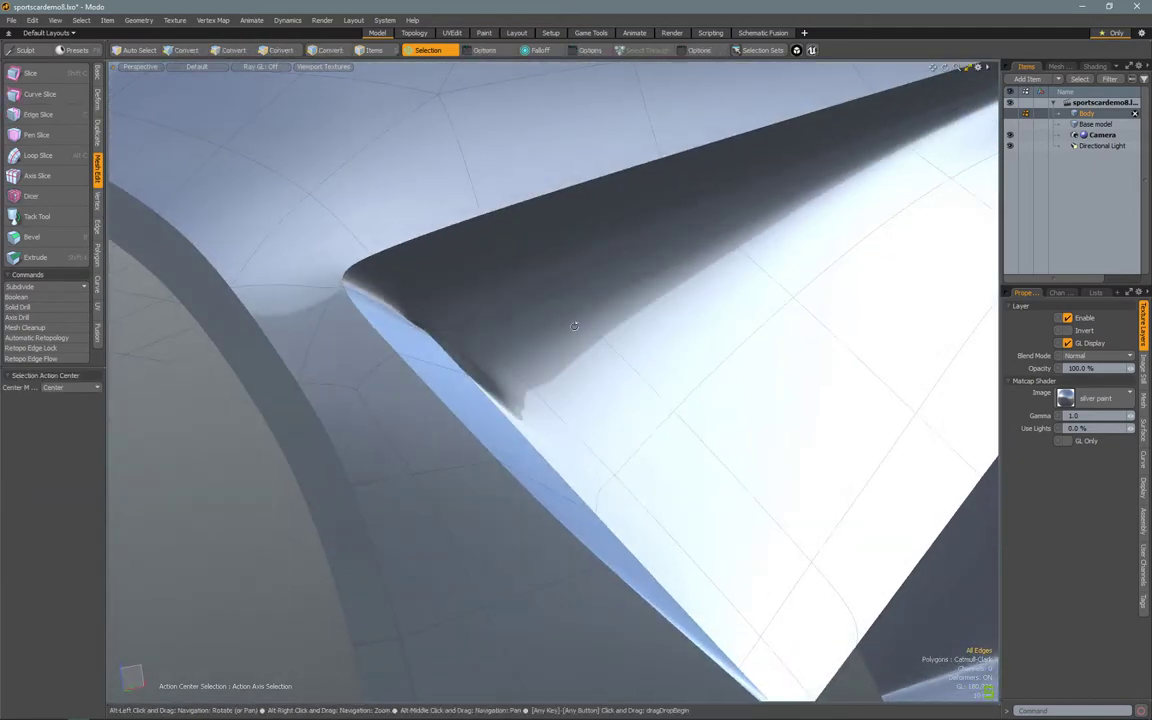
- Move the wheel arch lip edge level with the recess strip's upper end in the back view
{"action": "mouse_move", "coordinate": [574, 326]}
{"action": "left_mouse_down", "text": "alt"}
{"action": "mouse_move", "coordinate": [522, 373]}
{"action": "mouse_move", "coordinate": [451, 353]}
{"action": "mouse_move", "coordinate": [370, 303]}
{"action": "mouse_move", "coordinate": [372, 325]}
{"action": "mouse_move", "coordinate": [558, 350]}
{"action": "mouse_move", "coordinate": [480, 362]}
{"action": "mouse_move", "coordinate": [481, 224]}
{"action": "left_mouse_up", "text": "alt"}
{"action": "left_click", "coordinate": [478, 364]}
{"action": "key", "text": "w"}
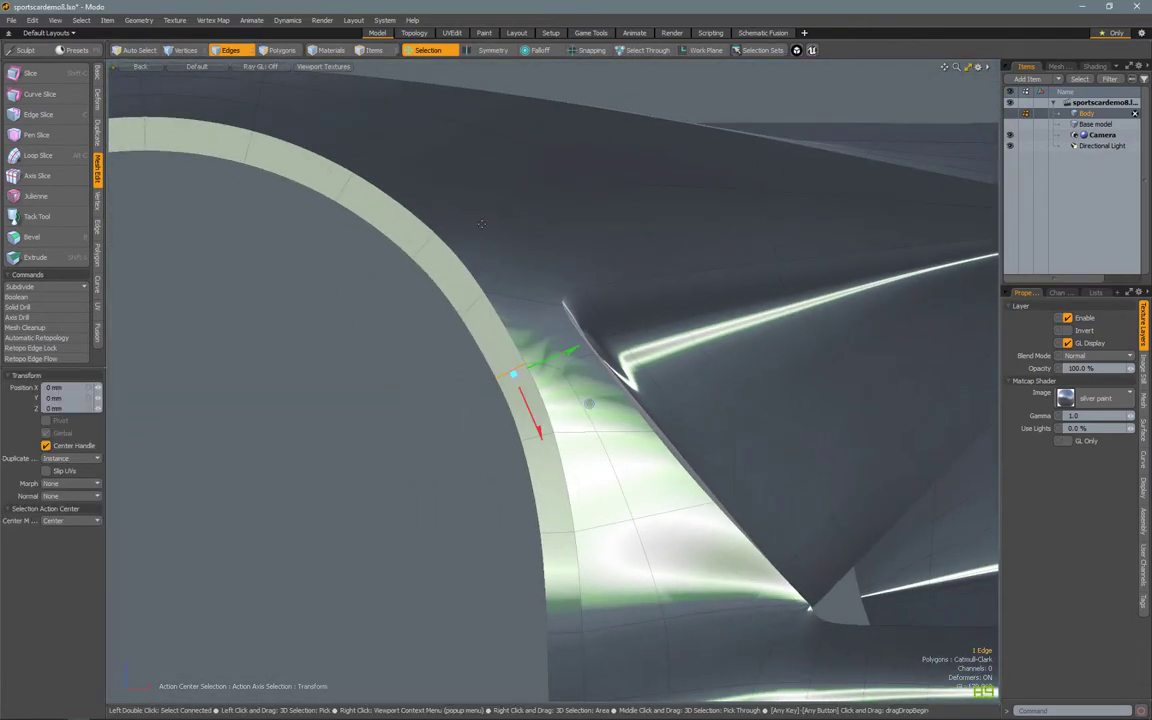
{"action": "key", "text": "space"}
{"action": "left_click_drag", "start_coordinate": [500, 340], "coordinate": [475, 298], "text": "alt"}
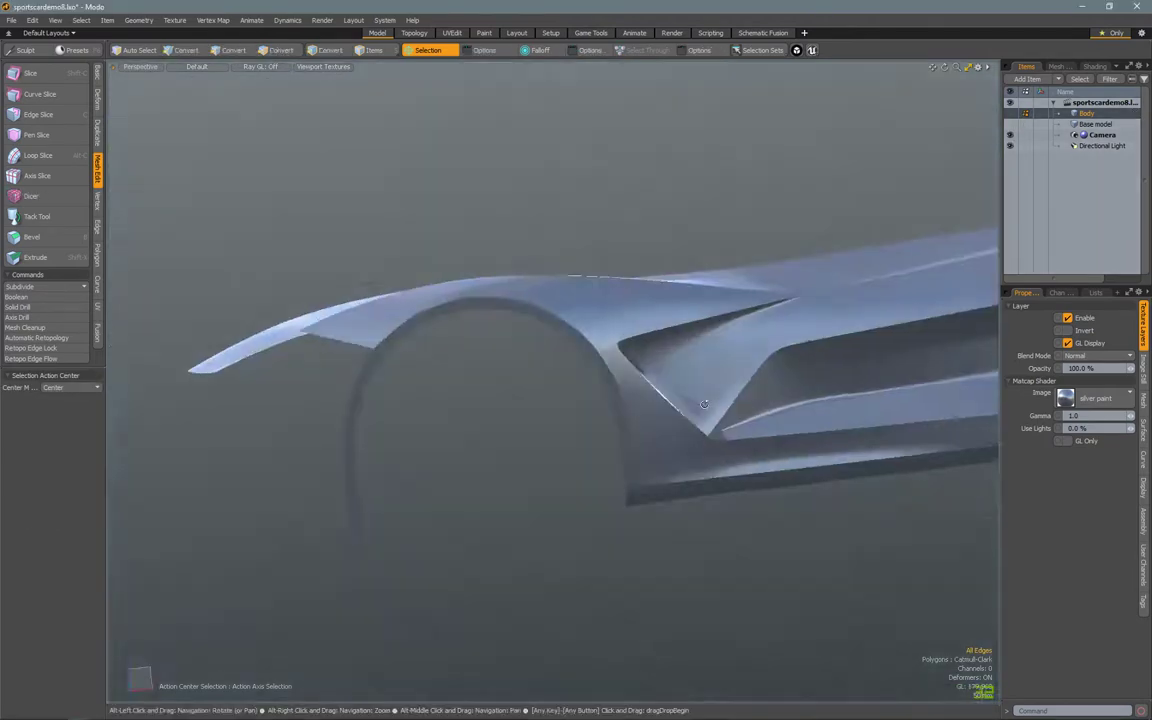
- Slide the edge crossing the body side between the wheel arch and the lower part of the recess strip
{"action": "left_click_drag", "start_coordinate": [704, 404], "coordinate": [465, 437], "text": "alt"}
{"action": "left_click", "coordinate": [465, 440]}
{"action": "key", "text": "alt+s"}
{"action": "key", "text": "space"}
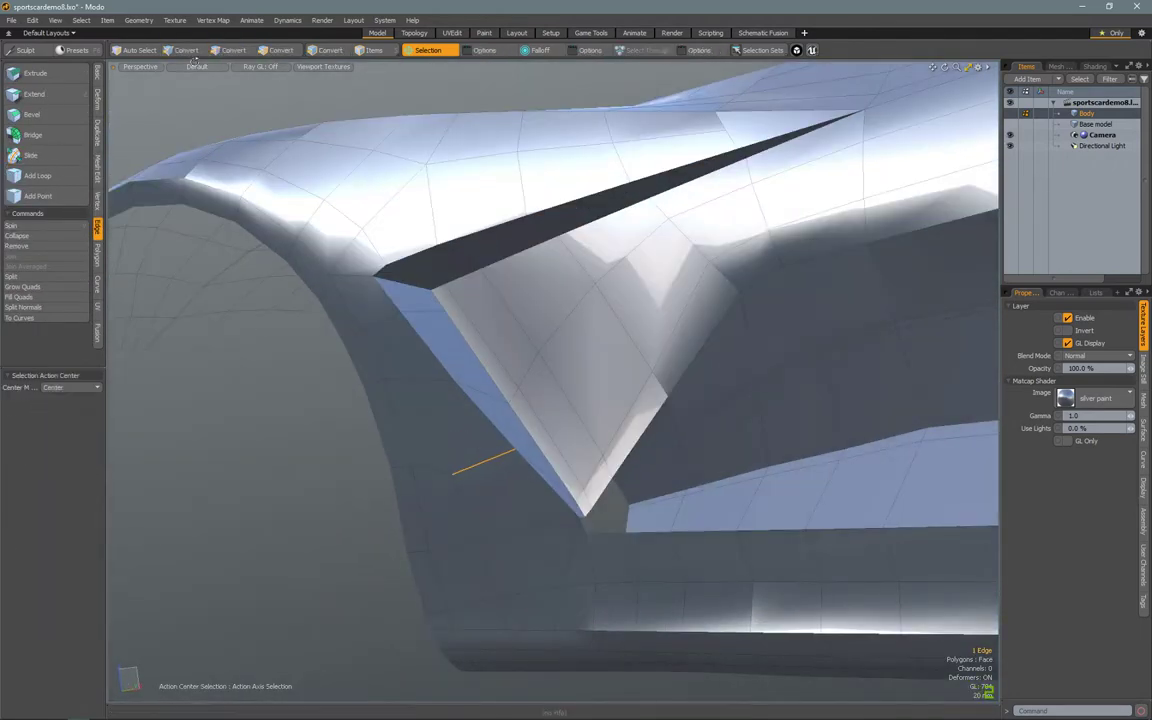
{"action": "key", "text": "alt+s"}
{"action": "key", "text": "space"}
- Move the two vertices at the narrow strip's lower tip
{"action": "right_click_drag", "start_coordinate": [430, 436], "coordinate": [460, 436], "text": "alt"}
{"action": "left_click_drag", "start_coordinate": [460, 436], "coordinate": [430, 480], "text": "alt"}
{"action": "key", "text": "1"}
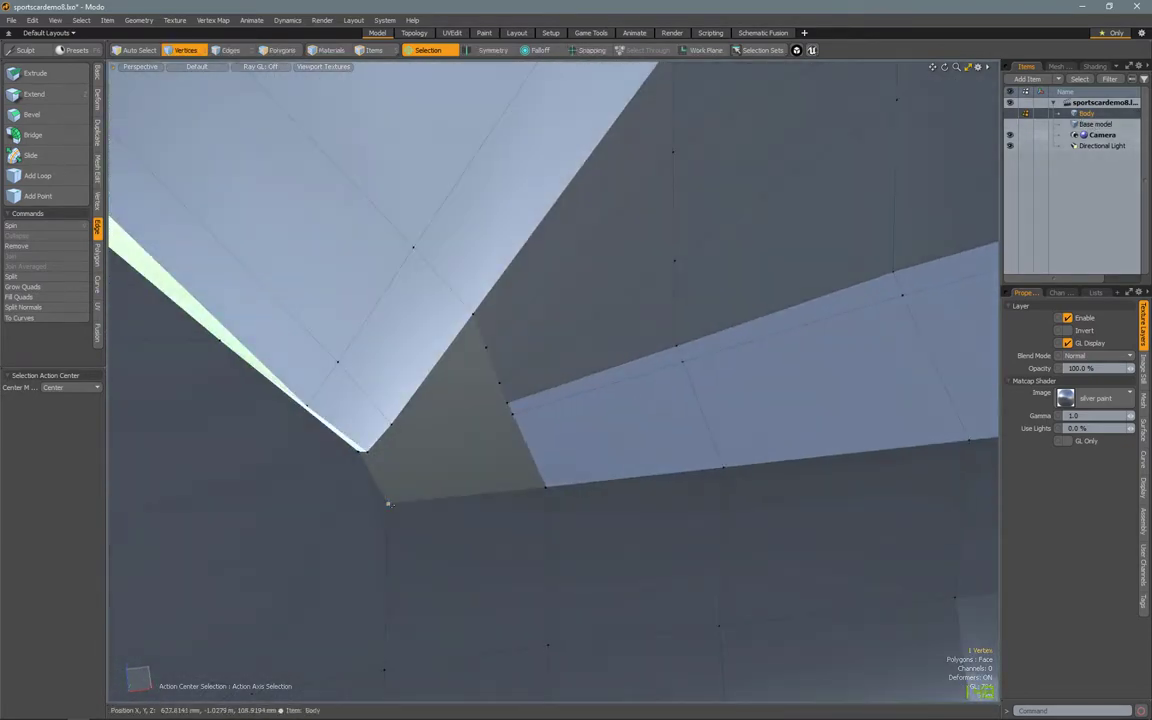
{"action": "left_click", "coordinate": [328, 506]}
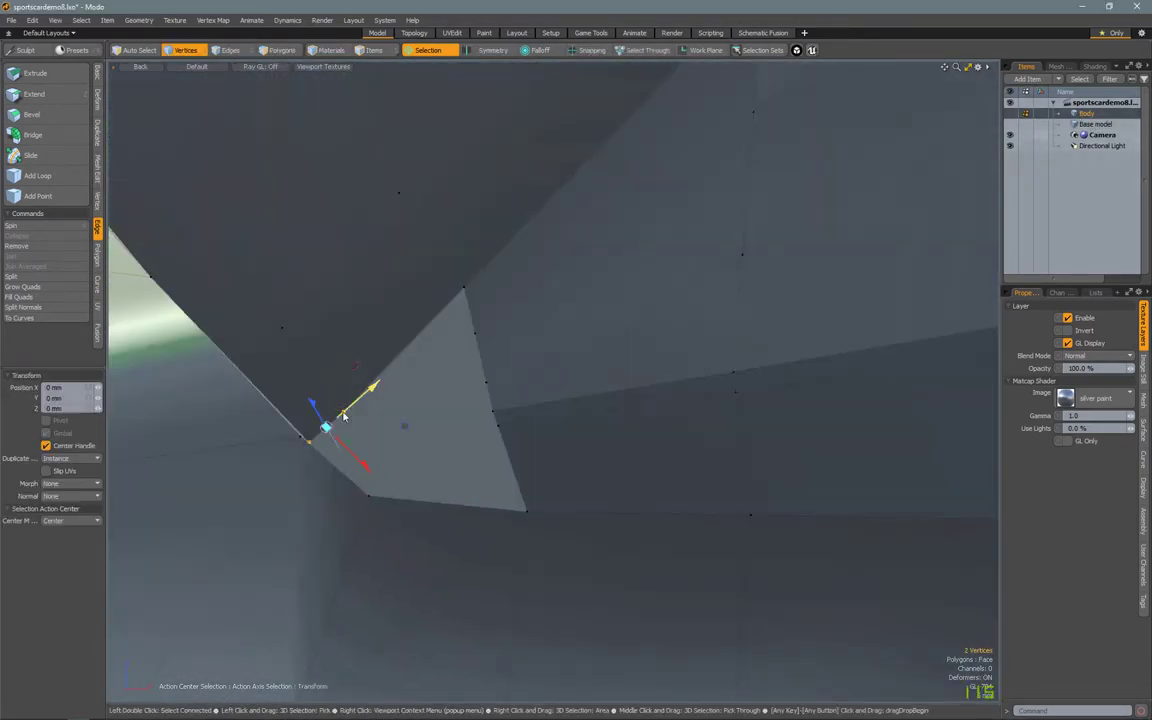
{"action": "left_click_drag", "start_coordinate": [440, 410], "coordinate": [504, 386], "text": "alt"}
- Reposition the vertices around the lower end of the narrow strip in the back view to tighten the tip
{"action": "key", "text": "ctrl+space"}
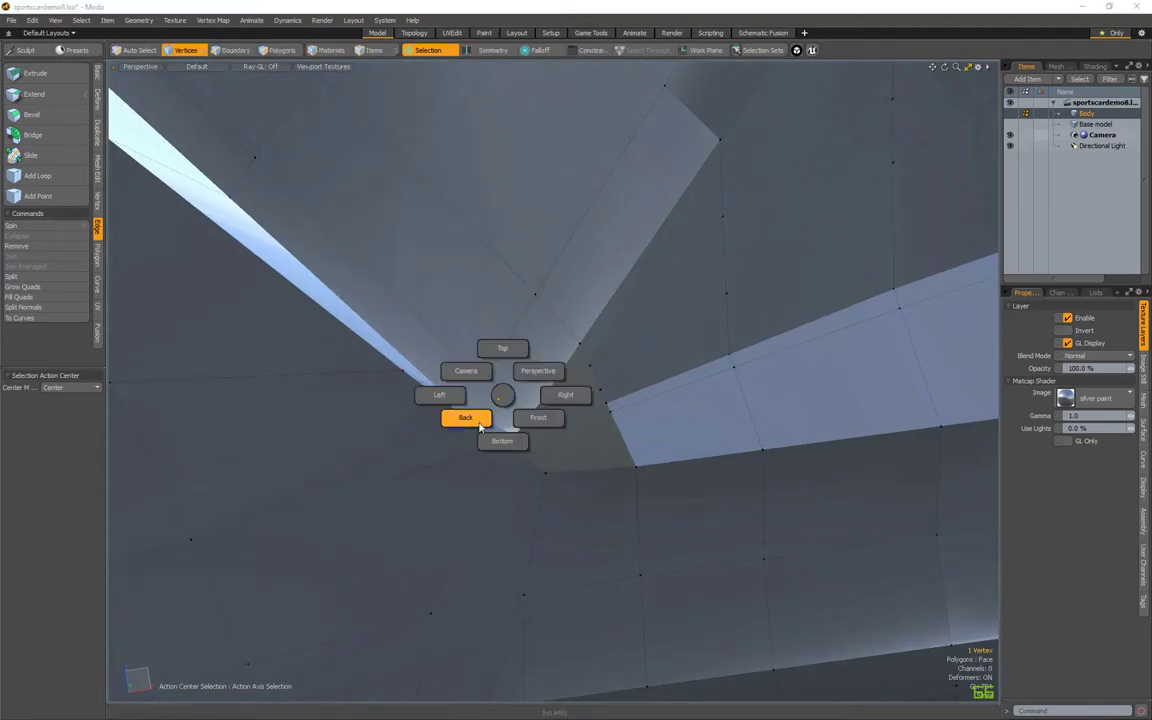
{"action": "left_click", "coordinate": [463, 417]}
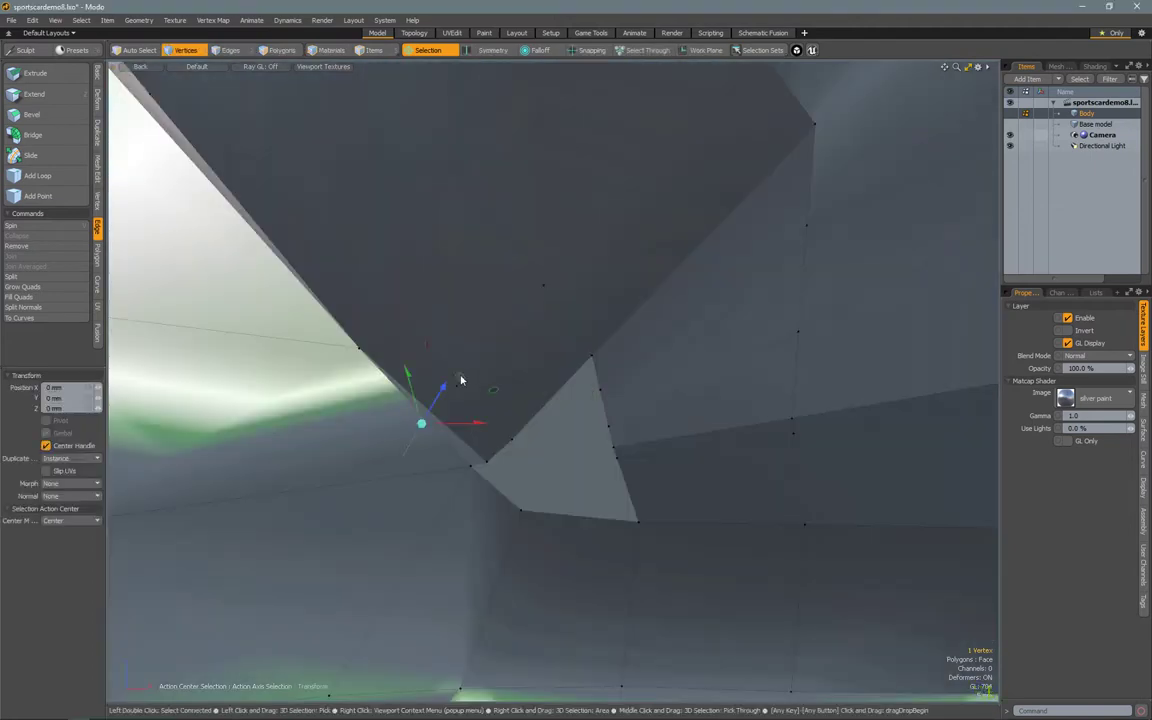
{"action": "left_click", "coordinate": [522, 399]}
{"action": "left_click_drag", "start_coordinate": [522, 399], "coordinate": [549, 408], "text": "alt"}
{"action": "left_click", "coordinate": [549, 408]}
{"action": "left_click", "coordinate": [536, 309]}
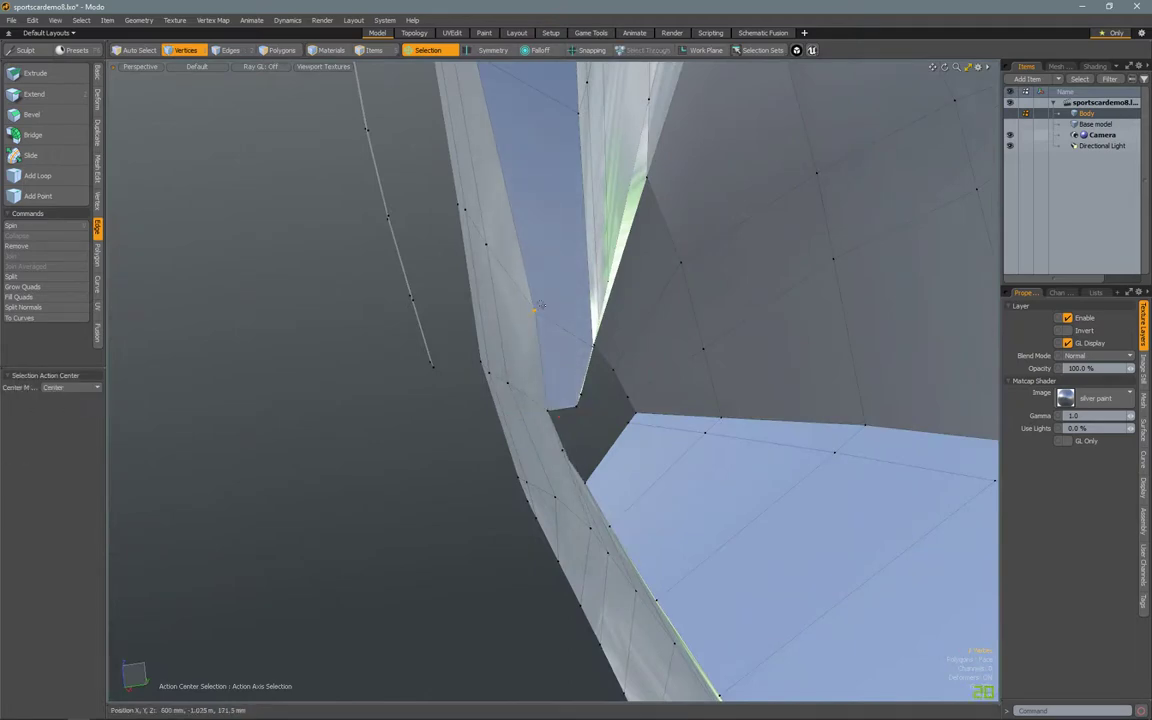
- Extend the lower ledge into the recess corner with the Topology Pen and move its new inner vertex into place
{"action": "left_click", "coordinate": [420, 50]}
{"action": "left_click", "coordinate": [370, 65]}
{"action": "right_click_drag", "start_coordinate": [416, 430], "coordinate": [643, 375], "text": "alt"}
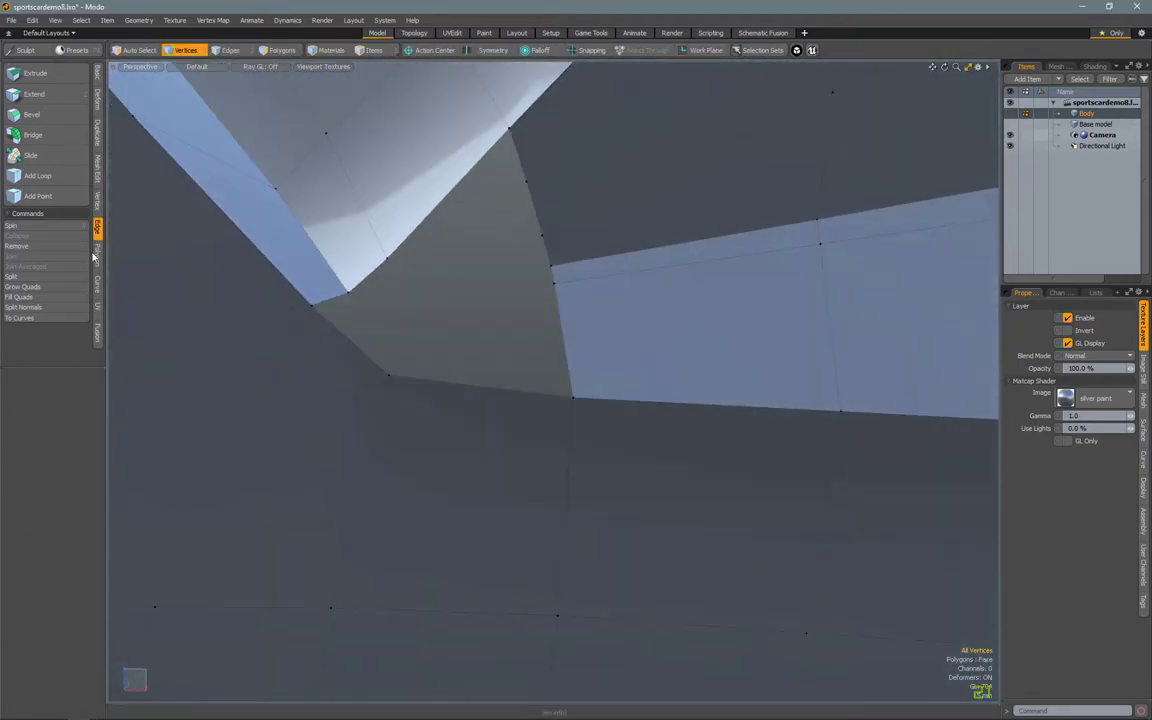
{"action": "left_click", "coordinate": [97, 250]}
{"action": "left_click", "coordinate": [36, 202]}
{"action": "left_click_drag", "start_coordinate": [563, 340], "coordinate": [509, 174], "text": "shift"}
{"action": "key", "text": "w"}
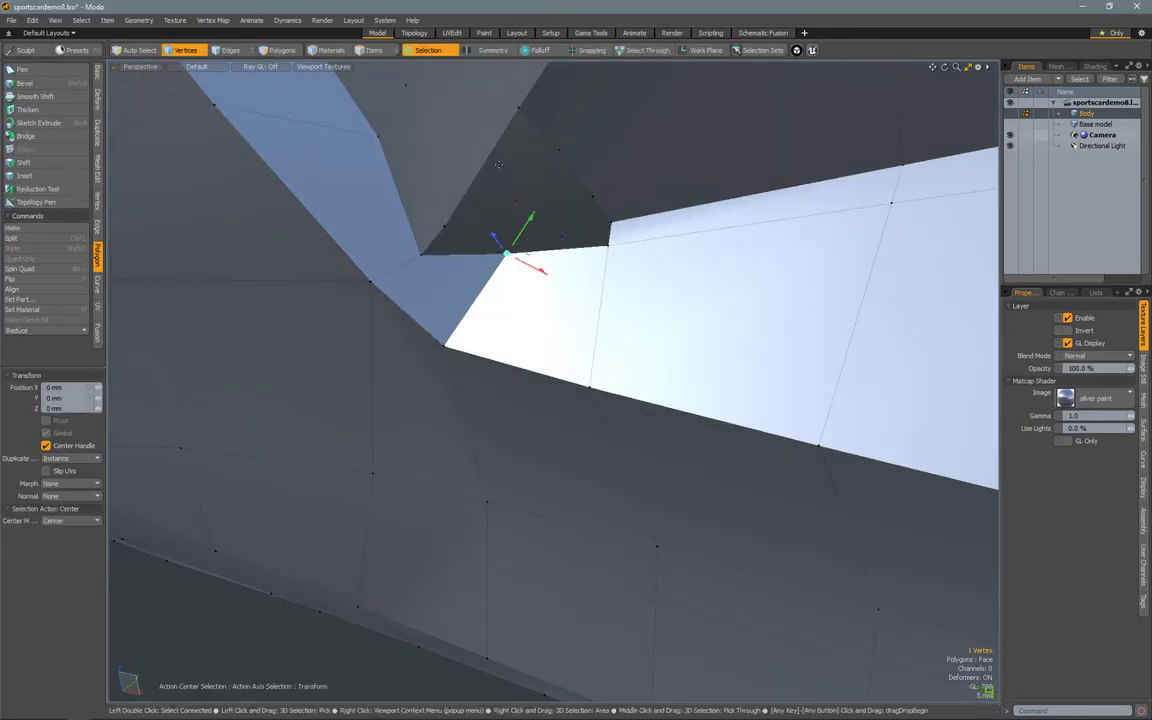
{"action": "left_click_drag", "start_coordinate": [544, 217], "coordinate": [480, 240], "text": "alt"}
- Adjust the edge weighting on the outer edges below the recess corner to continue the crease around the strip's tip
{"action": "key", "text": "Tab"}
{"action": "key", "text": "2"}
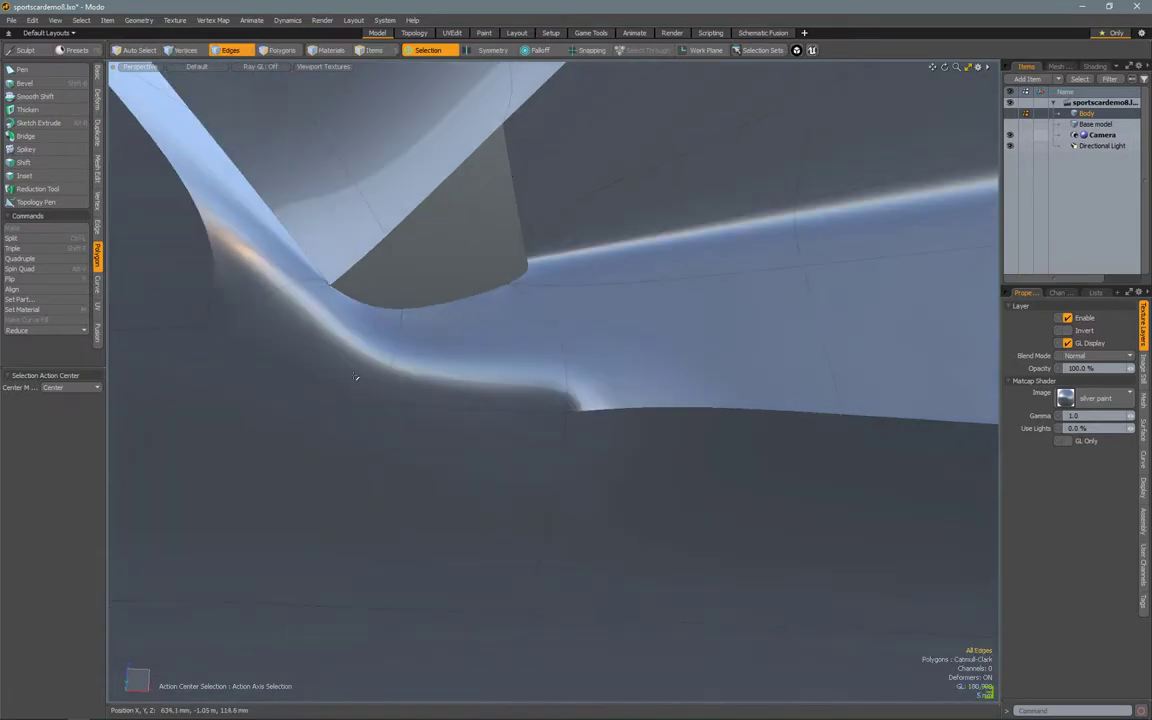
{"action": "left_click", "coordinate": [448, 399]}
{"action": "left_click", "coordinate": [212, 20]}
{"action": "left_click", "coordinate": [255, 288]}
{"action": "left_click_drag", "start_coordinate": [207, 363], "coordinate": [463, 352], "text": "alt"}
{"action": "key", "text": "space"}
{"action": "double_click", "coordinate": [476, 344]}
- Edge Slice a new edge across the polygons at the inner corner of the recess
{"action": "key", "text": "Tab"}
{"action": "key", "text": "c"}
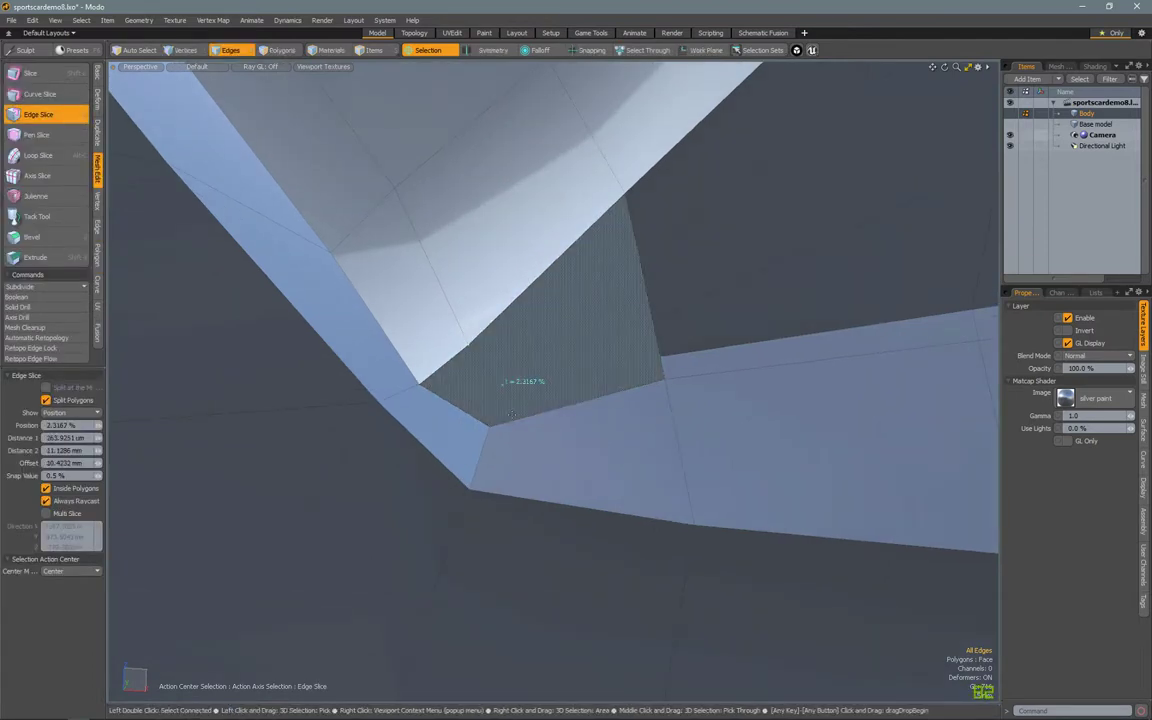
{"action": "key", "text": "2"}
{"action": "left_click_drag", "start_coordinate": [640, 254], "coordinate": [545, 458], "text": "alt"}
- Move the two vertices where the lower ledge meets the inner recess corner
{"action": "key", "text": "1"}
{"action": "key", "text": "Tab"}
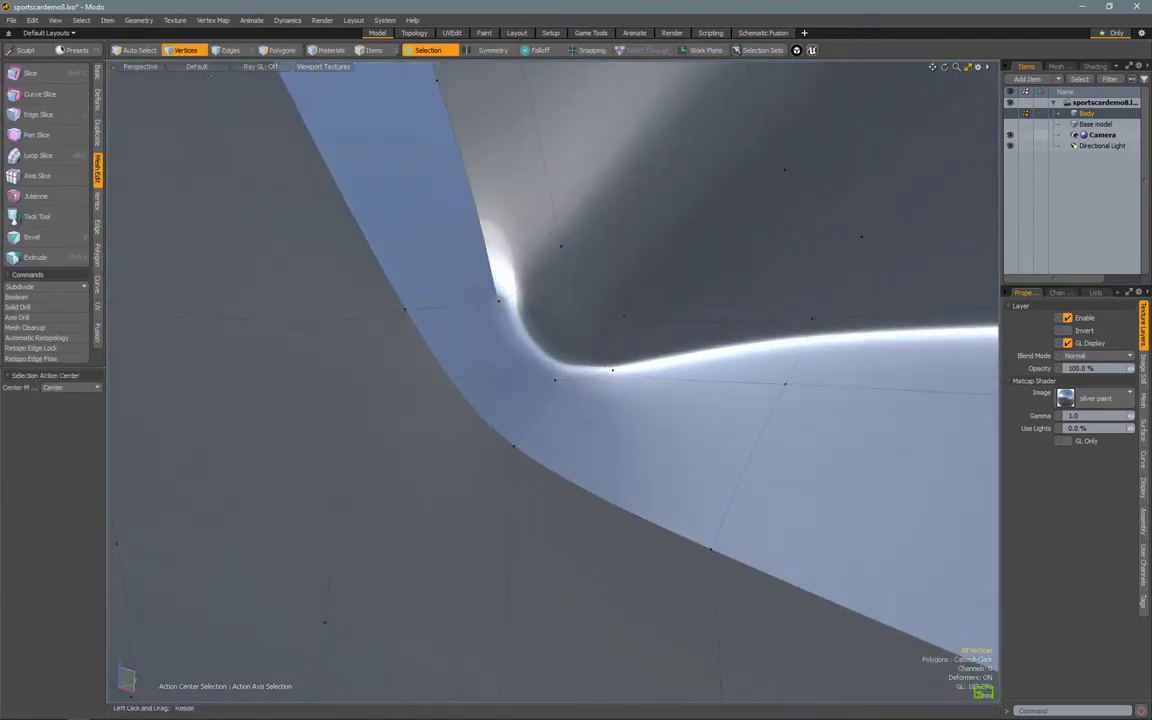
{"action": "left_click_drag", "start_coordinate": [739, 427], "coordinate": [676, 418], "text": "alt"}
{"action": "key", "text": "Tab"}
{"action": "key", "text": "w"}
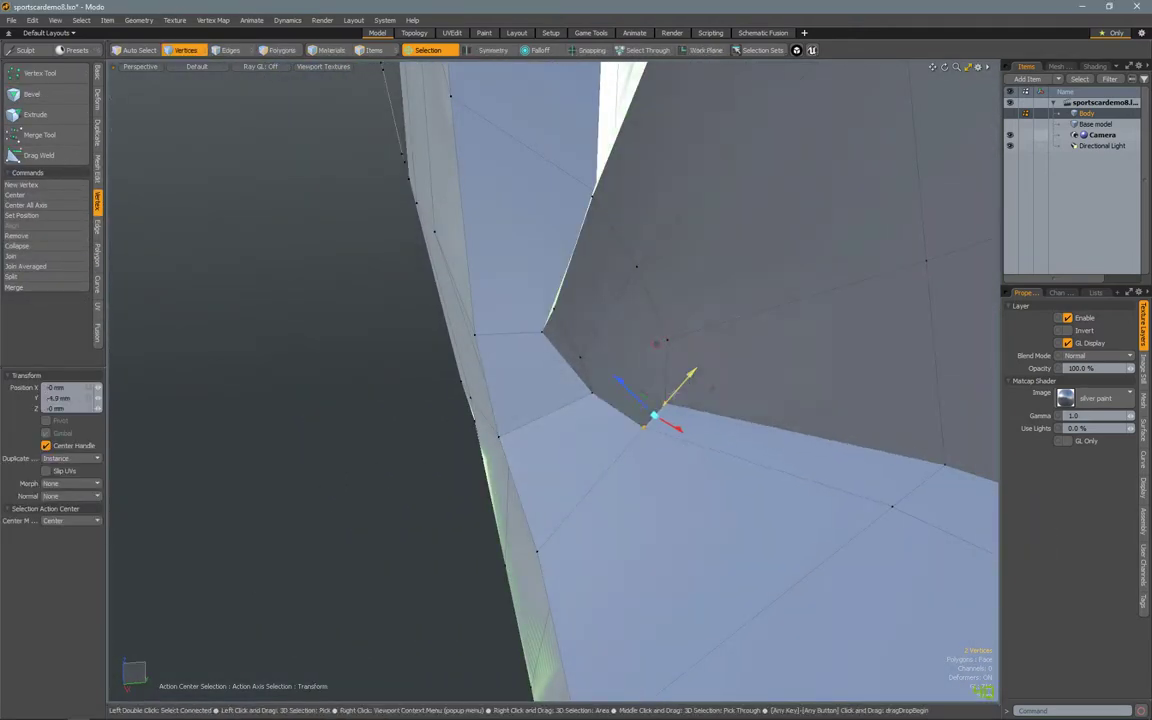
- Examine the subdivided surface and its reflections around the recess corner and along the crease edges
{"action": "key", "text": "2"}
{"action": "key", "text": "Tab"}
{"action": "key", "text": "shift+a"}
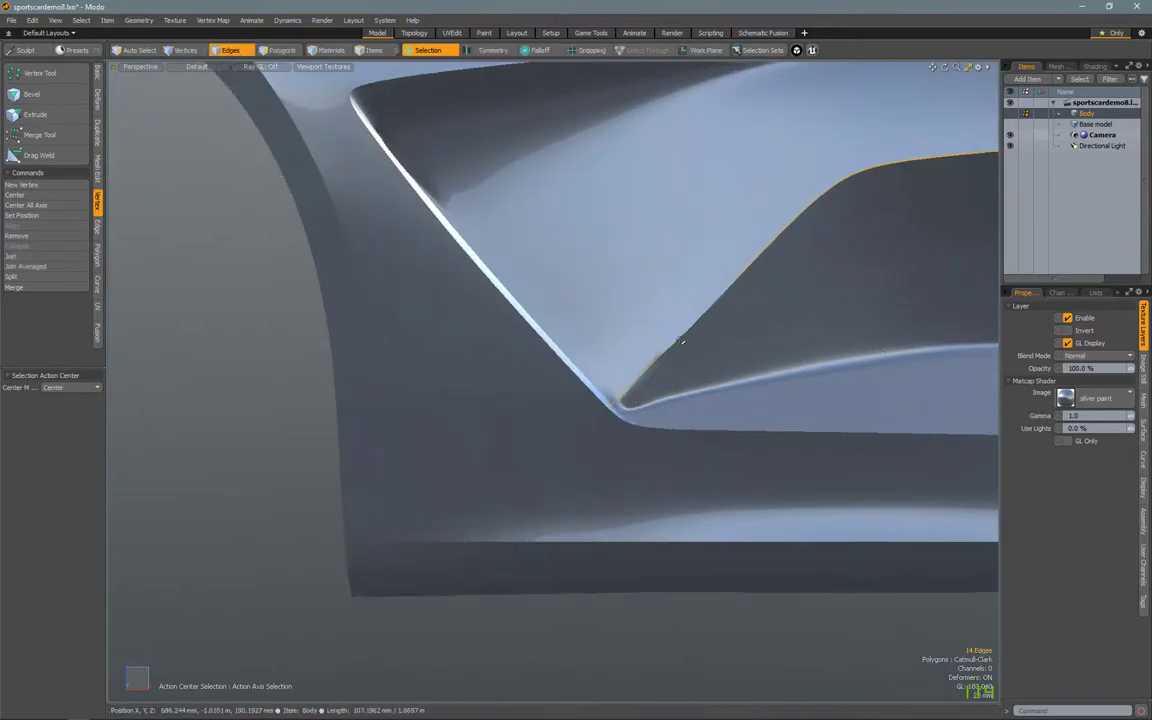
{"action": "scroll", "coordinate": [504, 442], "scroll_direction": "up", "scroll_amount": 3}
{"action": "left_click", "coordinate": [322, 397]}
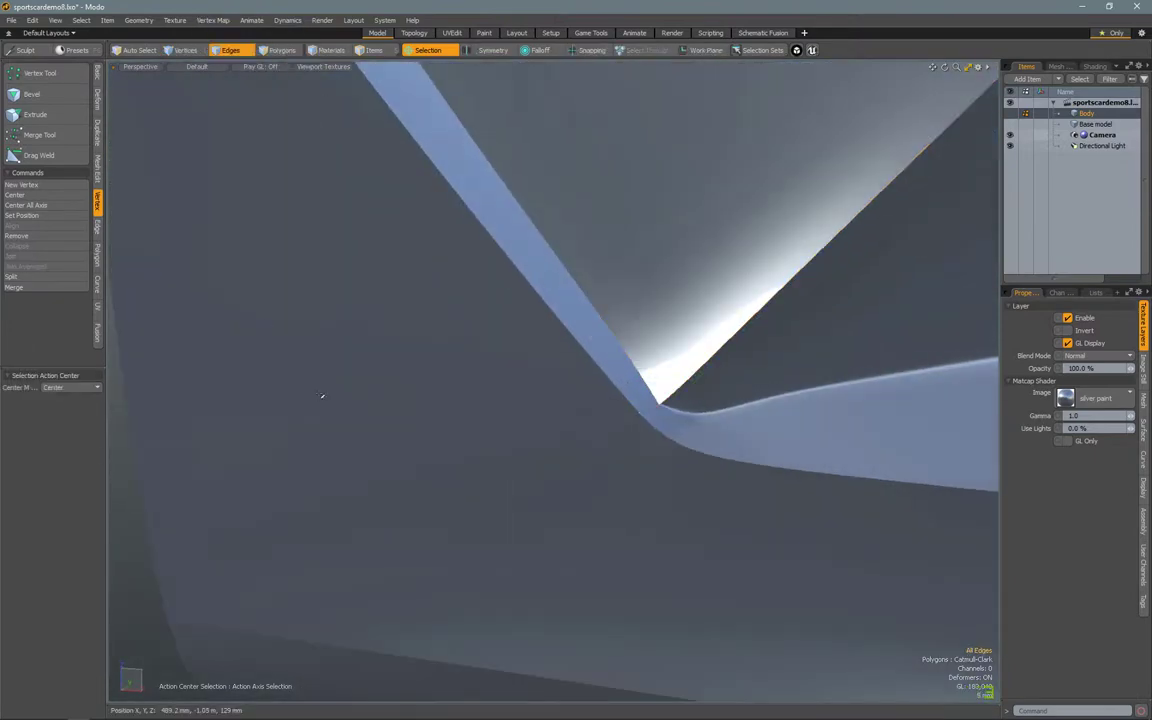
{"action": "scroll", "coordinate": [586, 437], "scroll_direction": "down", "scroll_amount": 5}
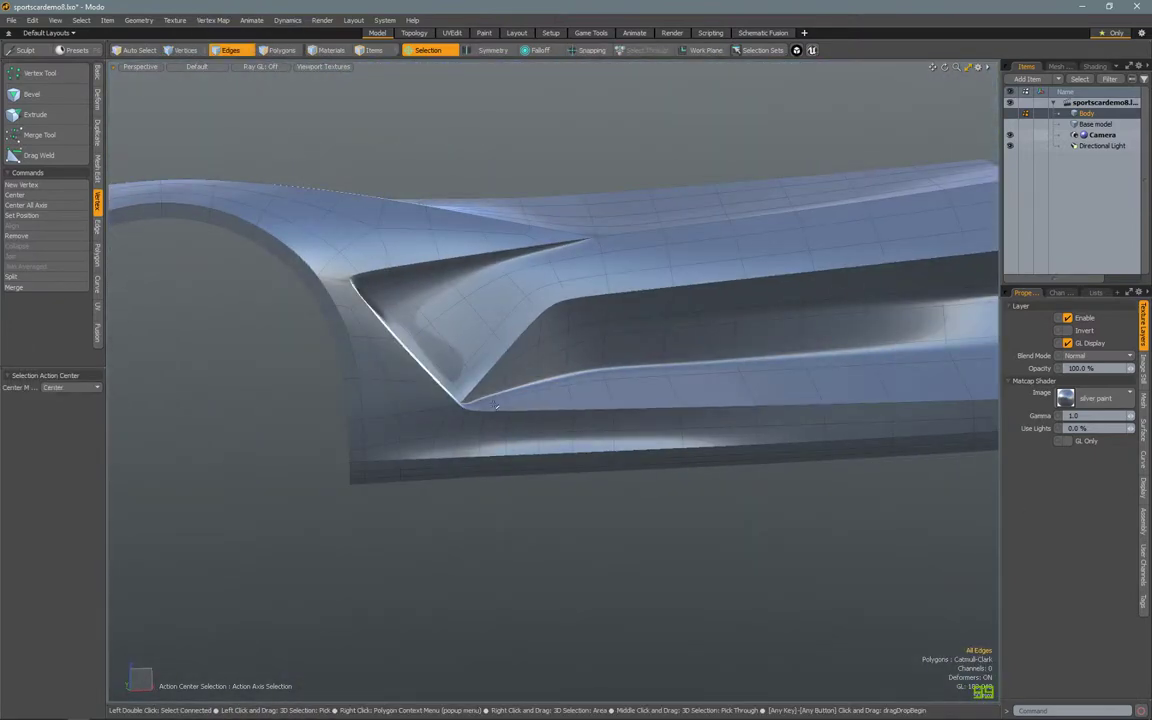
{"action": "scroll", "coordinate": [496, 404], "scroll_direction": "up", "scroll_amount": 5}
- Slide the short edge crossing the strip at the recess corner and preview the subdivided surface
{"action": "key", "text": "Tab"}
{"action": "double_click", "coordinate": [463, 399]}
{"action": "left_click_drag", "start_coordinate": [463, 399], "coordinate": [515, 485], "text": "alt"}
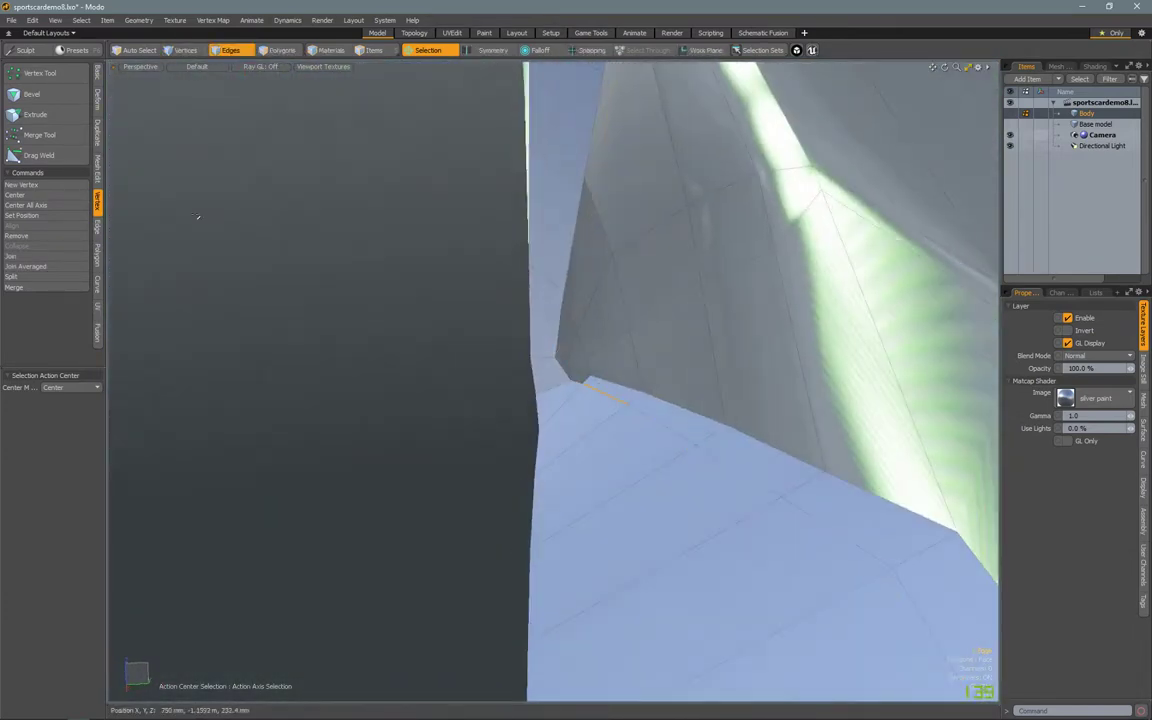
{"action": "left_click", "coordinate": [30, 155]}
{"action": "left_click", "coordinate": [30, 155]}
{"action": "left_click_drag", "start_coordinate": [520, 400], "coordinate": [540, 377], "text": "alt"}
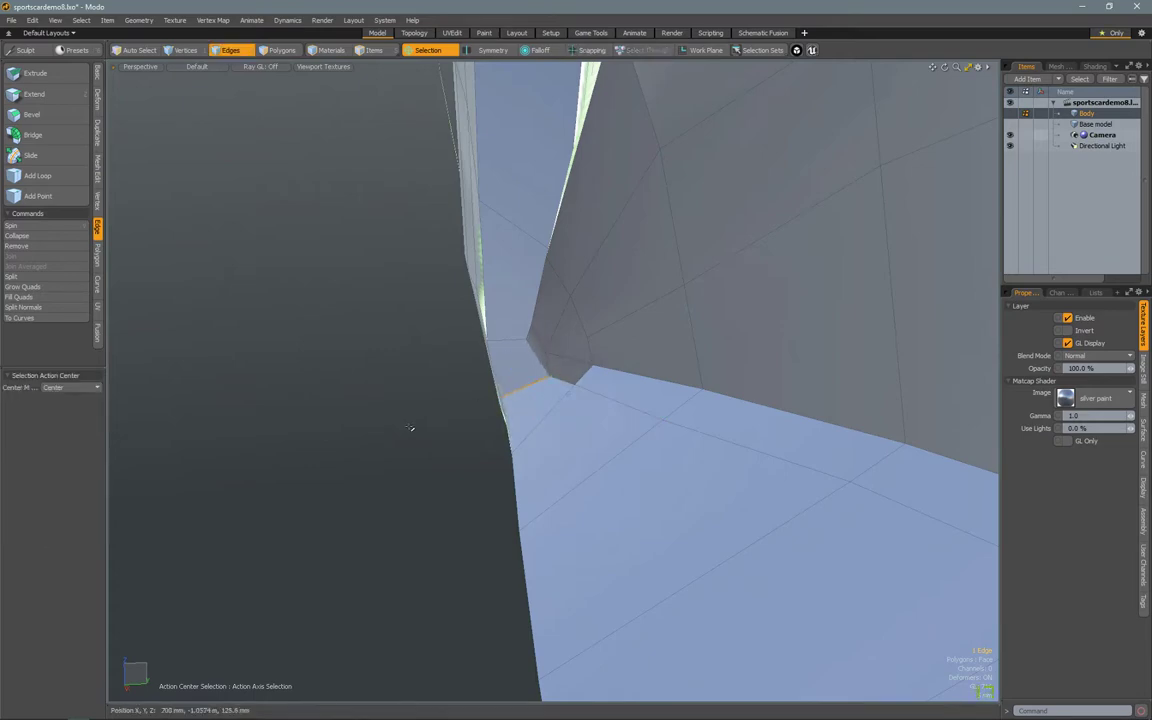
{"action": "left_click_drag", "start_coordinate": [604, 360], "coordinate": [575, 452], "text": "alt"}
{"action": "key", "text": "Tab"}
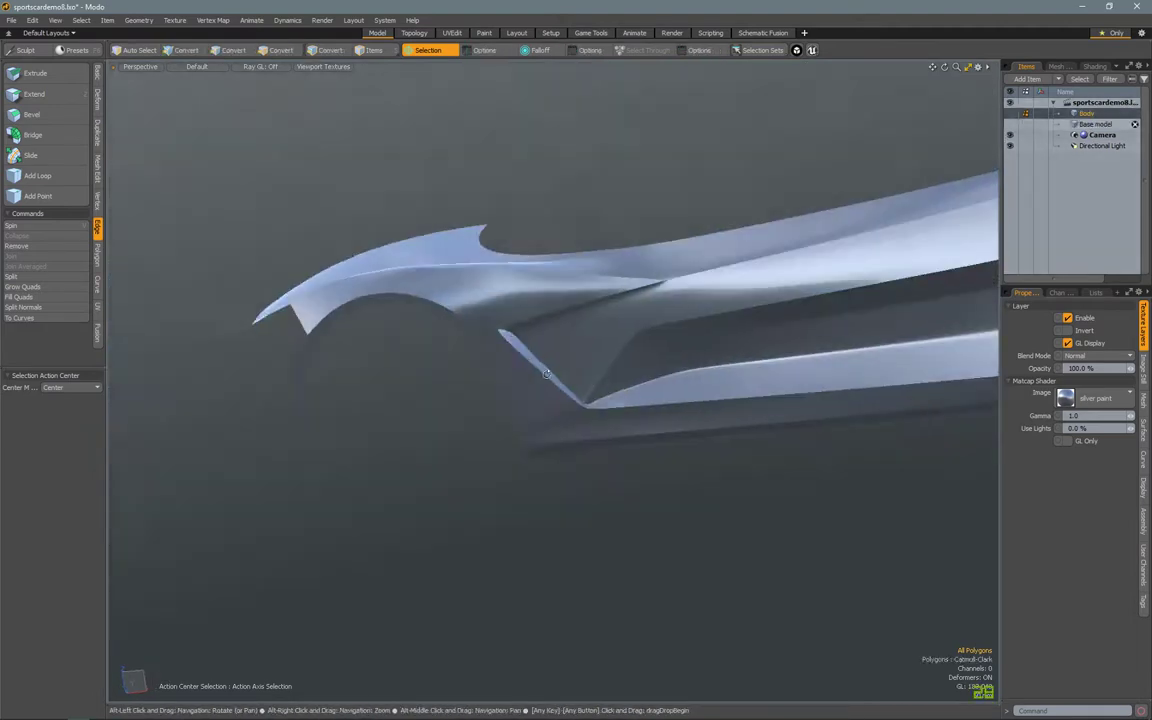
- Scale the small group of polygons at the inner recess corner to even out their shape
{"action": "right_click_drag", "start_coordinate": [540, 320], "coordinate": [558, 333], "text": "alt"}
{"action": "key", "text": "Tab"}
{"action": "key", "text": "1"}
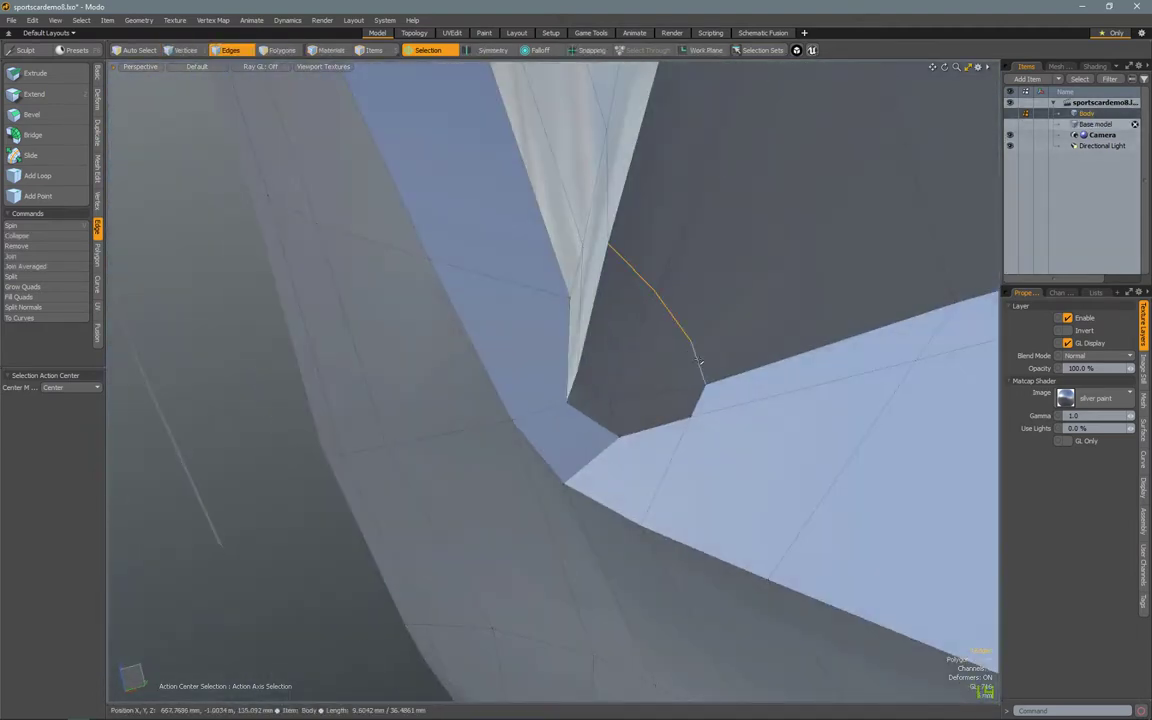
{"action": "key", "text": "r"}
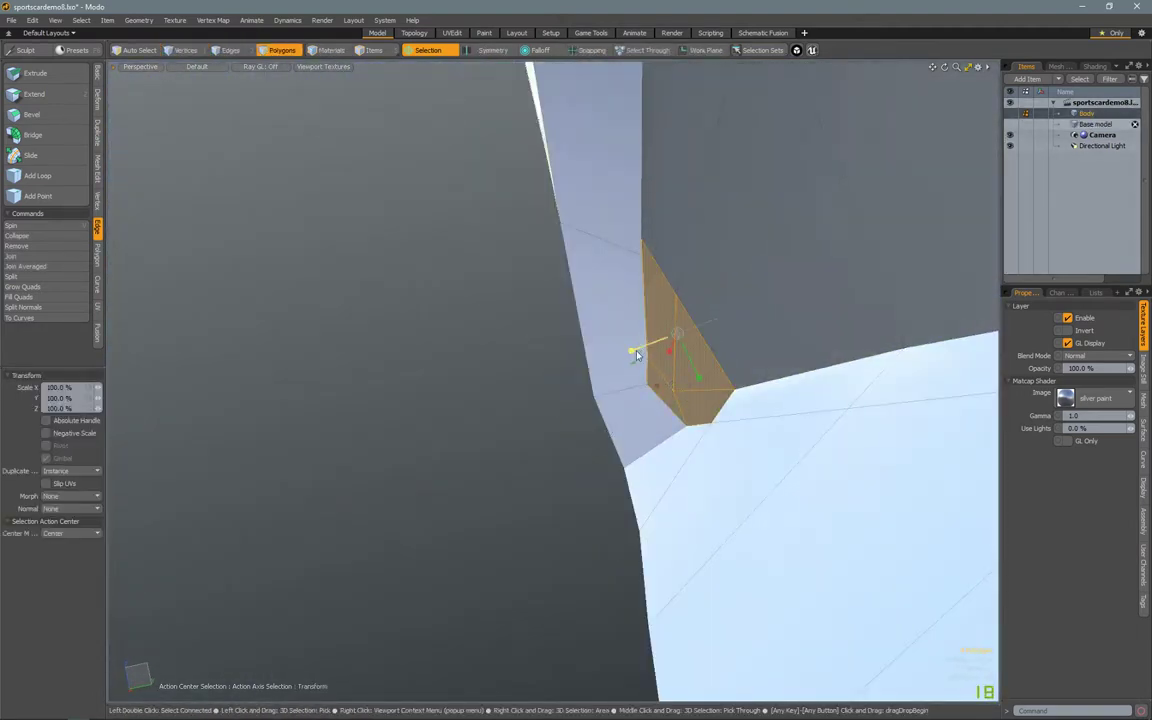
{"action": "left_click_drag", "start_coordinate": [637, 354], "coordinate": [678, 461], "text": "alt"}
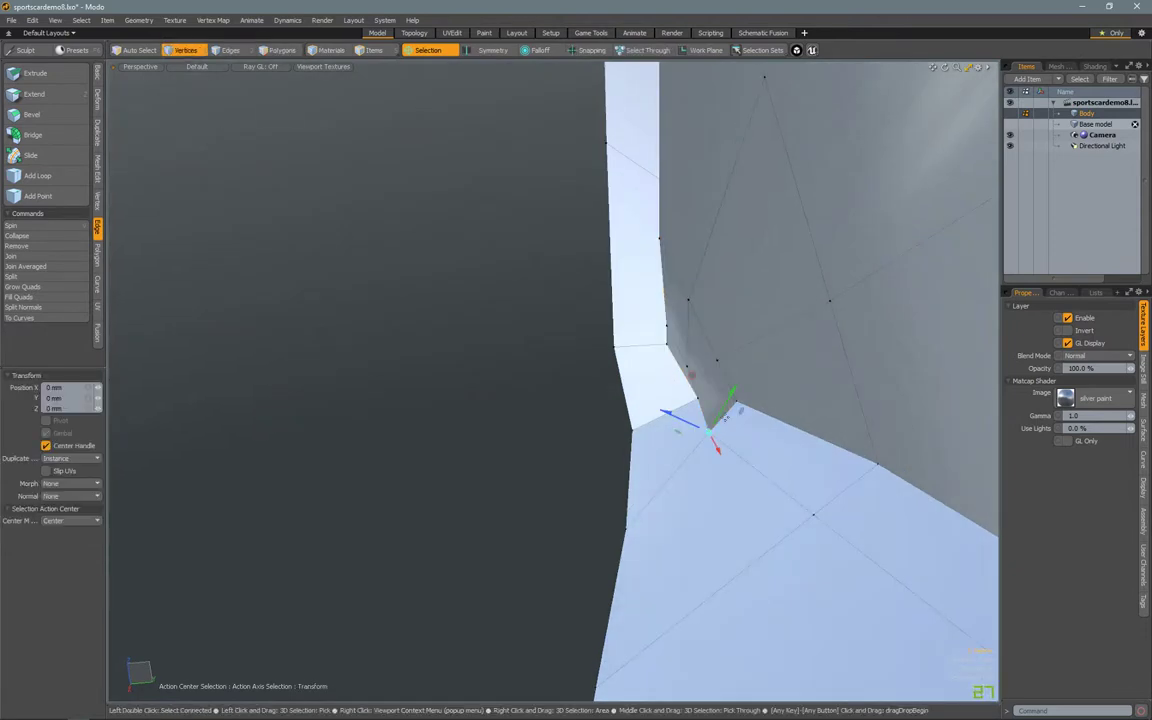
- Move the vertices along the inner corner between the strip and the lower ledge, checking the subdivided shape
{"action": "left_click_drag", "start_coordinate": [700, 400], "coordinate": [702, 365]}
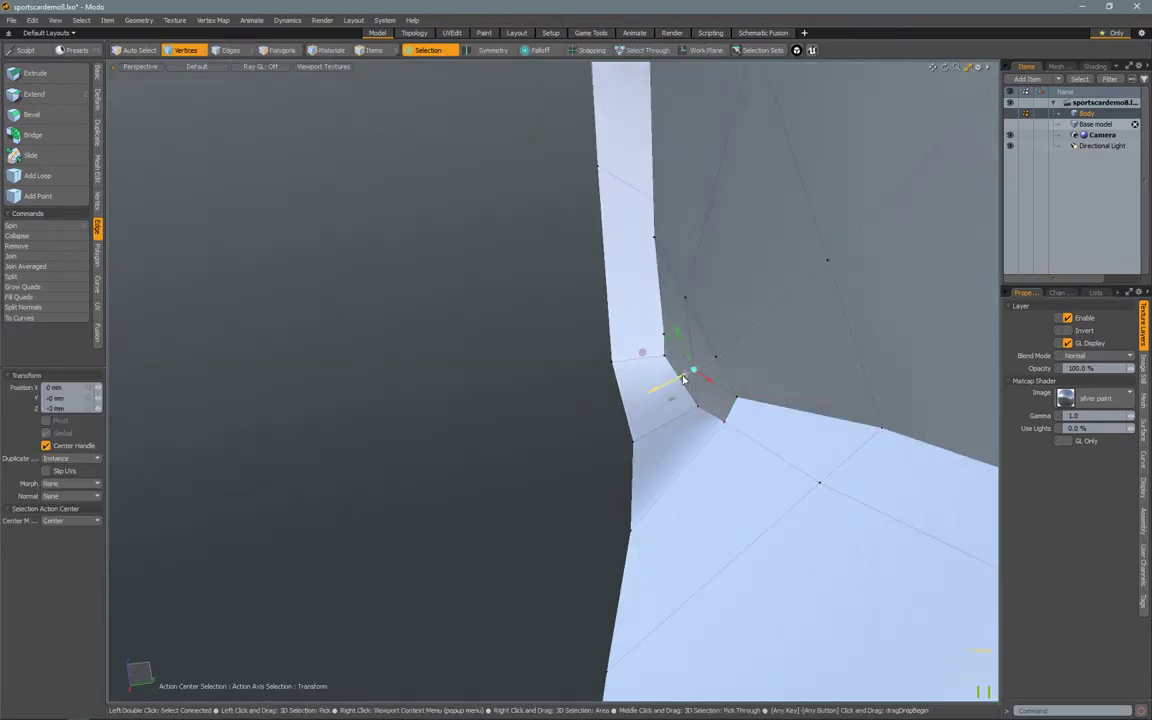
{"action": "key", "text": "Tab"}
{"action": "left_click_drag", "start_coordinate": [810, 386], "coordinate": [450, 430], "text": "alt"}
{"action": "key", "text": "Tab"}
- Select the triangular group of polygons at the front end of the side recess and transform it
{"action": "left_click", "coordinate": [510, 410]}
{"action": "key", "text": "y"}
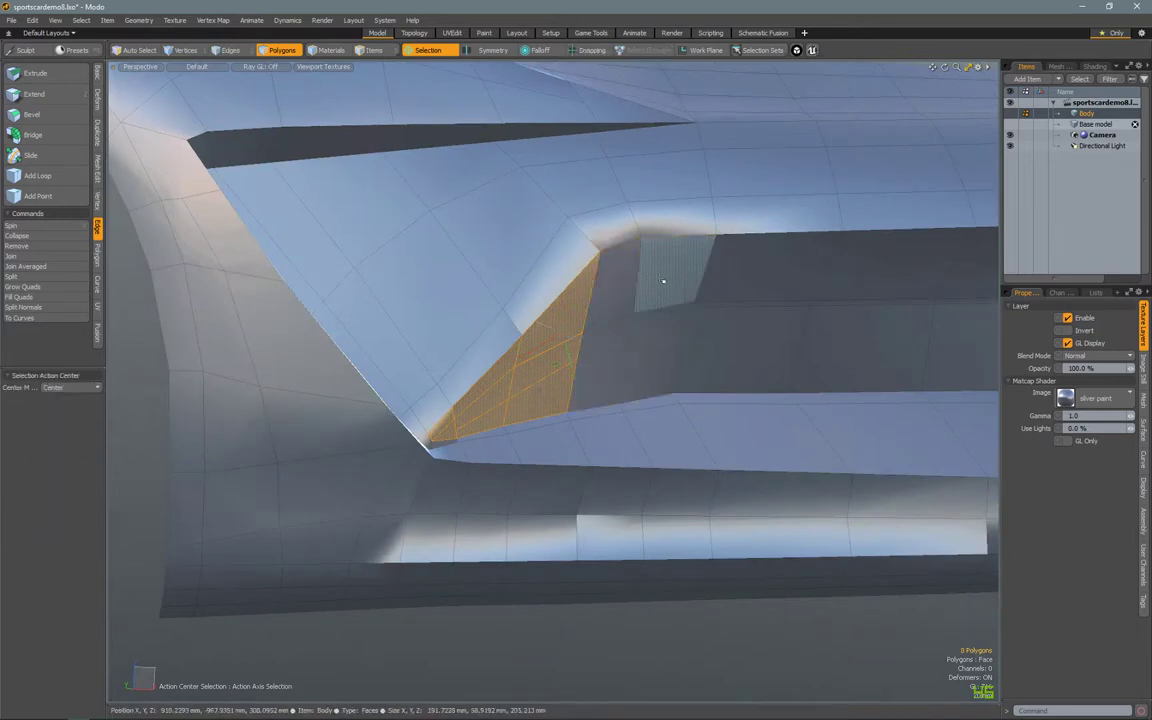
{"action": "left_click_drag", "start_coordinate": [663, 282], "coordinate": [850, 385], "text": "alt"}
{"action": "key", "text": "Tab"}
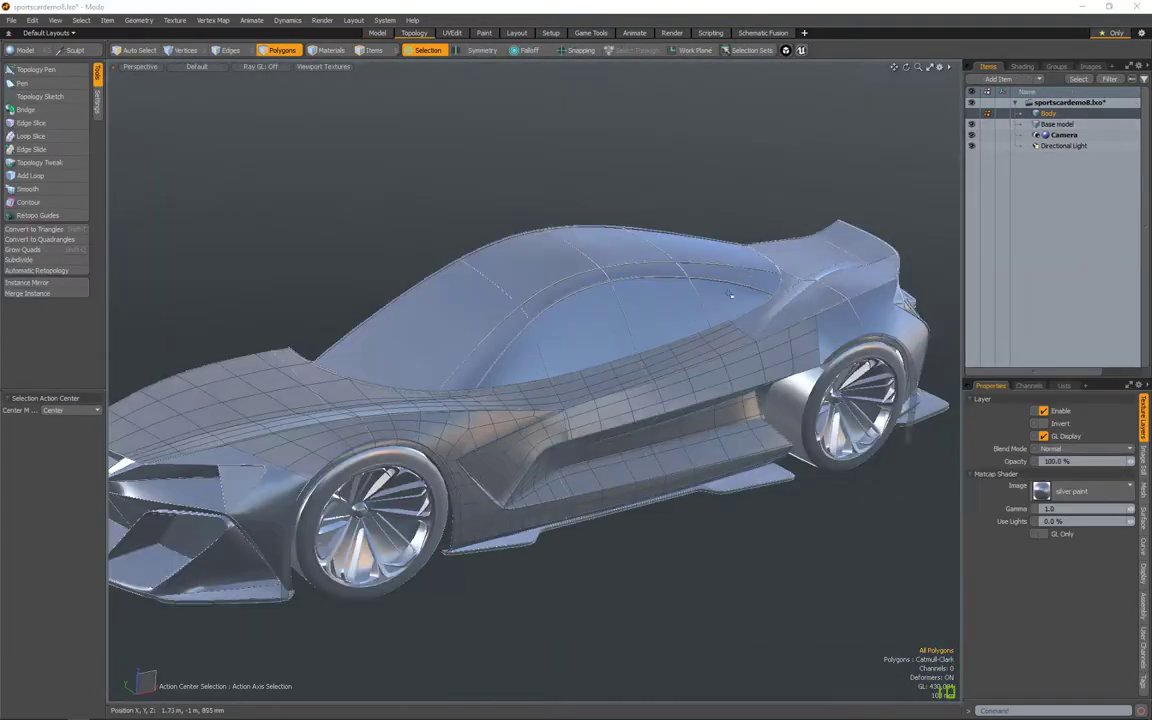
- With the Base model as background, extend quads over the rear shoulder beside the side window using the Topology Pen
{"action": "left_click_drag", "start_coordinate": [730, 295], "coordinate": [680, 335], "text": "alt"}
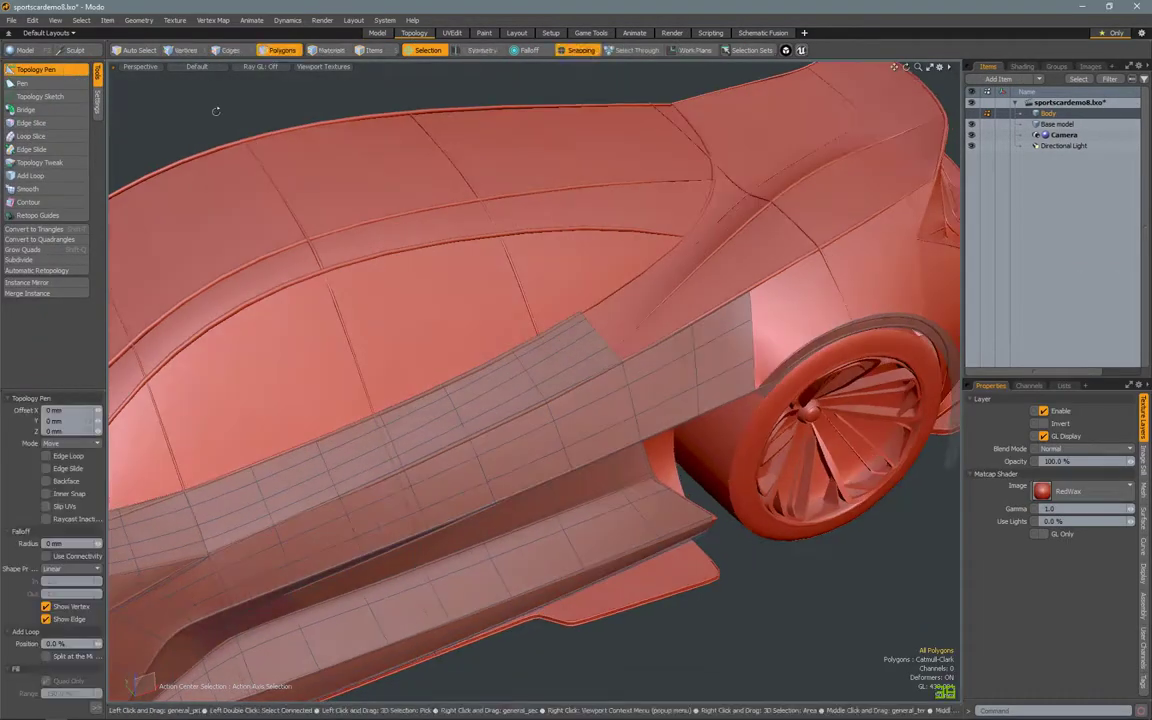
{"action": "left_click_drag", "start_coordinate": [215, 111], "coordinate": [811, 302], "text": "alt"}
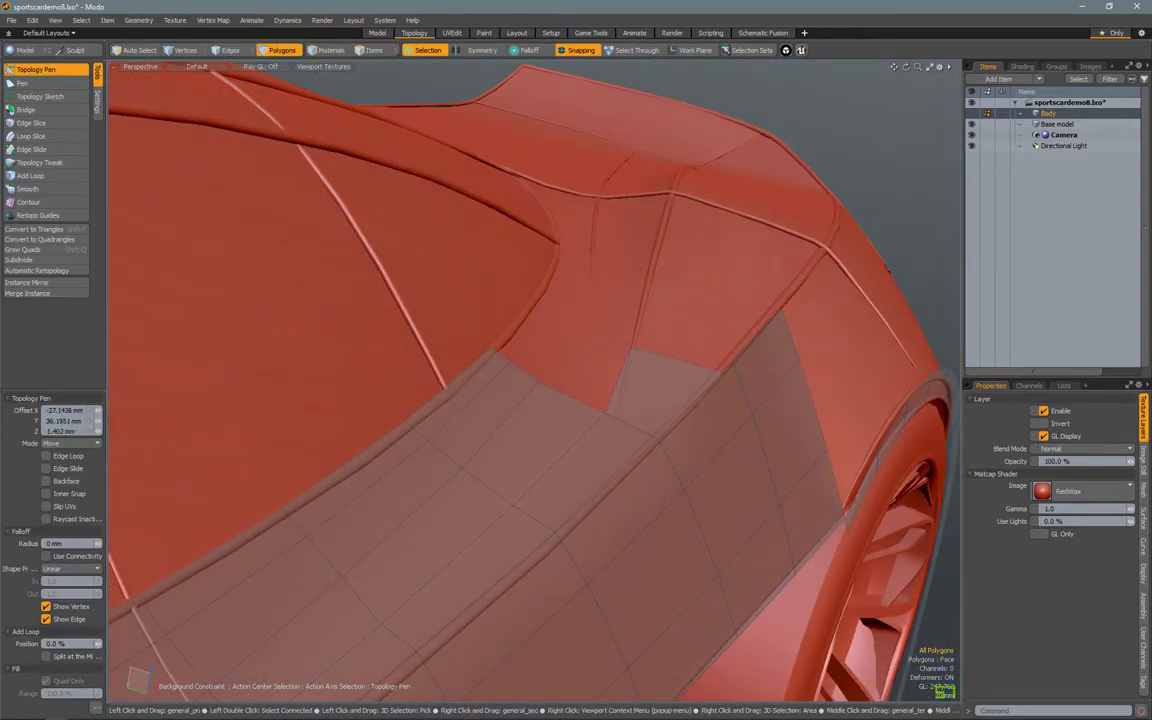
{"action": "left_click_drag", "start_coordinate": [700, 380], "coordinate": [737, 358], "text": "alt"}
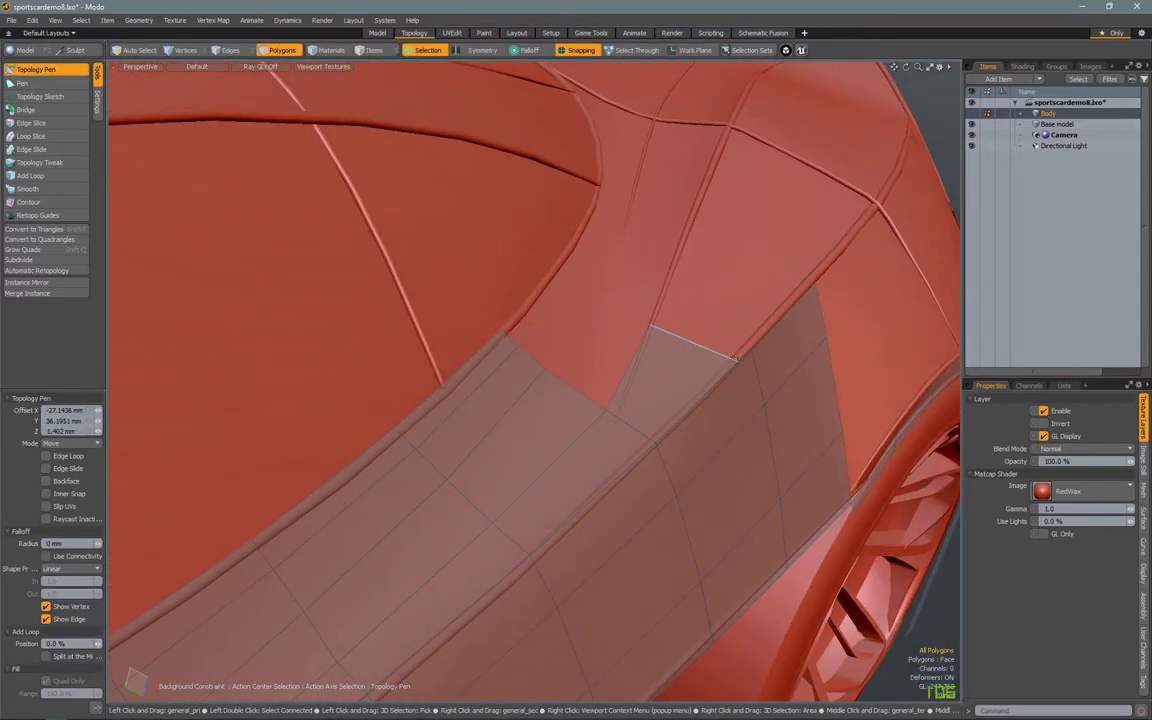
{"action": "left_click_drag", "start_coordinate": [730, 237], "coordinate": [640, 240], "text": "alt"}
{"action": "left_click", "coordinate": [720, 245]}
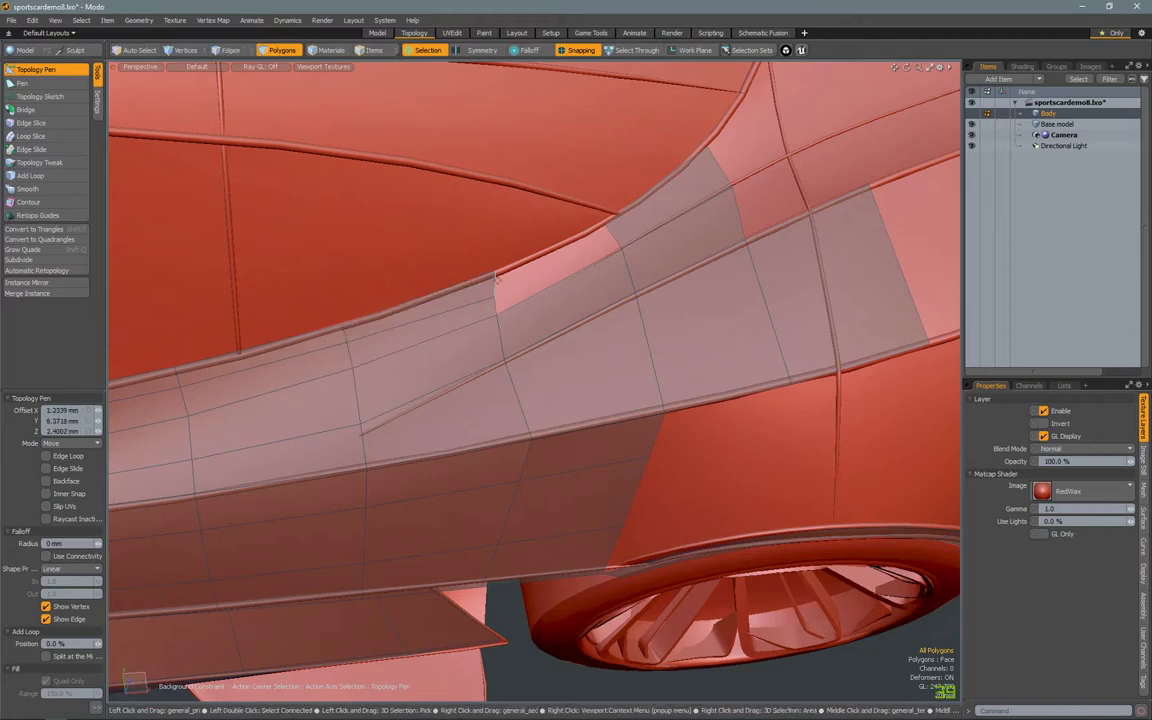
{"action": "left_click_drag", "start_coordinate": [640, 240], "coordinate": [600, 262], "text": "alt"}
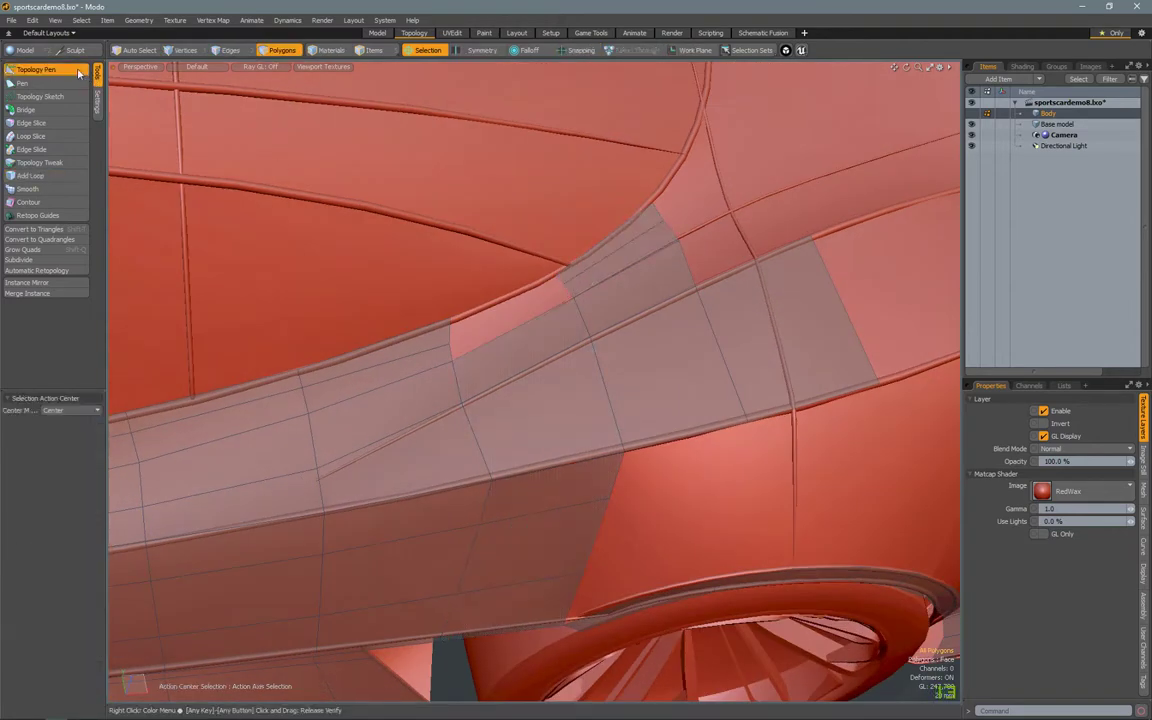
- Extend the rear fender row toward the tail and build two columns of quads up across the rear deck
{"action": "left_click_drag", "start_coordinate": [500, 285], "coordinate": [643, 350], "text": "alt"}
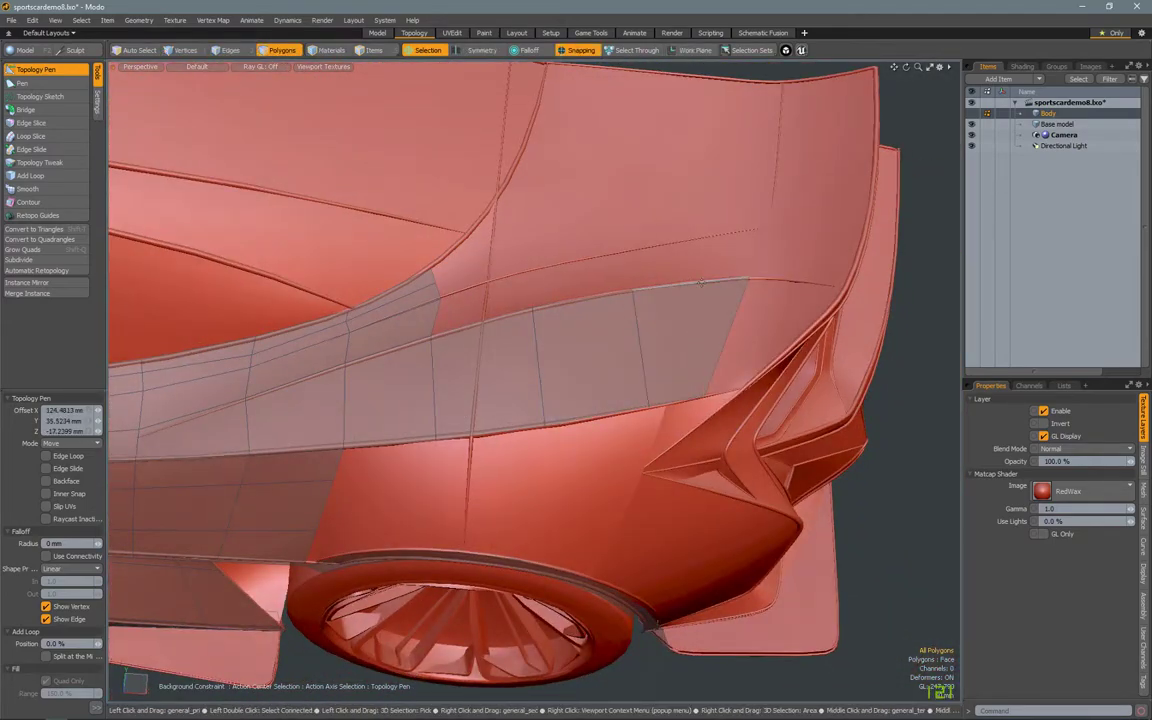
{"action": "left_click_drag", "start_coordinate": [561, 440], "coordinate": [640, 155], "text": "alt"}
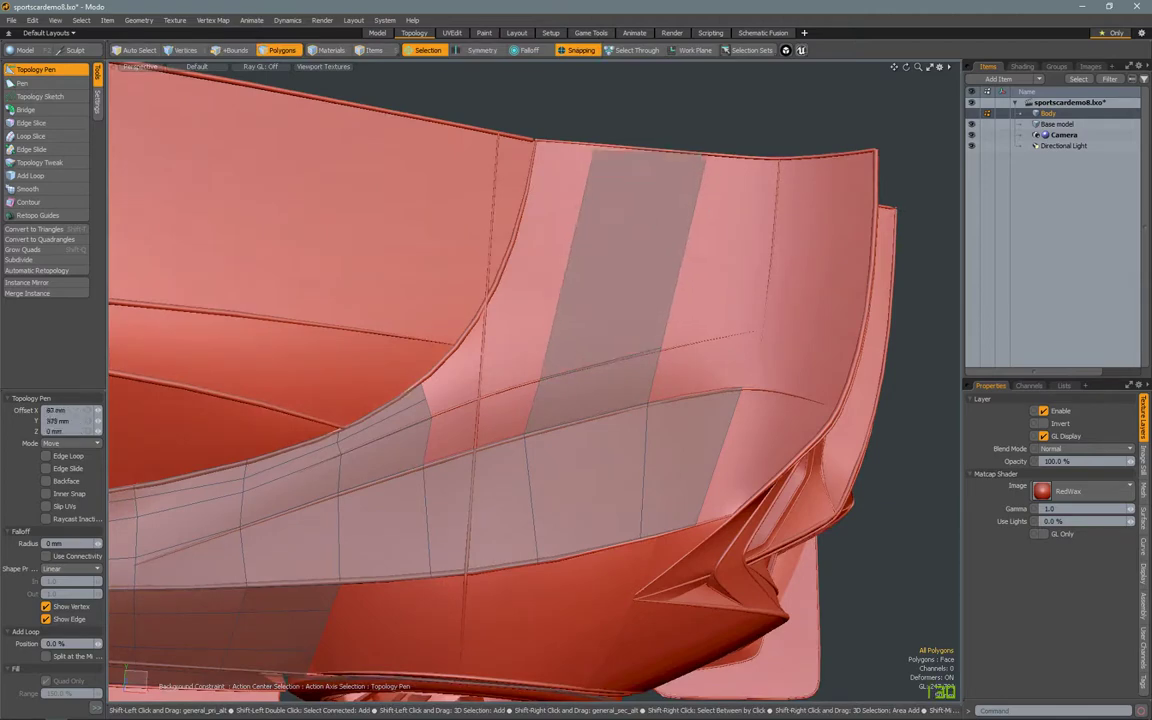
{"action": "left_click_drag", "start_coordinate": [727, 334], "coordinate": [528, 365], "text": "alt"}
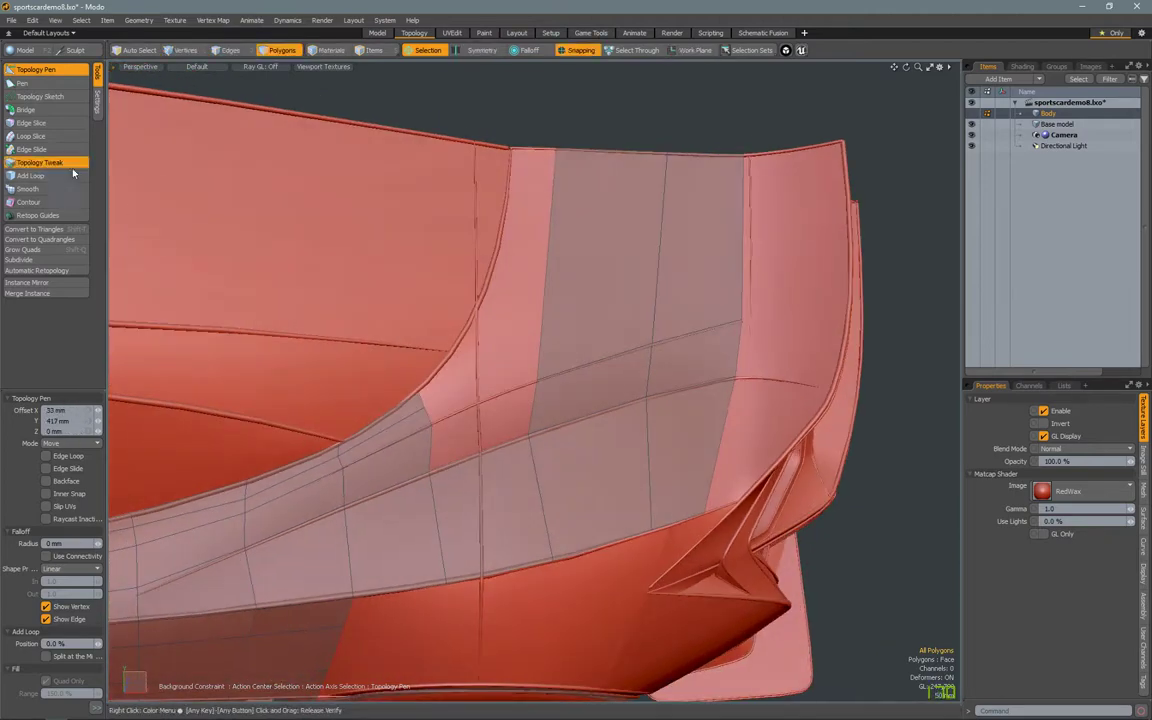
- Add loops across the rear deck columns and connect them to the window-side rows with new quads
{"action": "key", "text": "alt+l"}
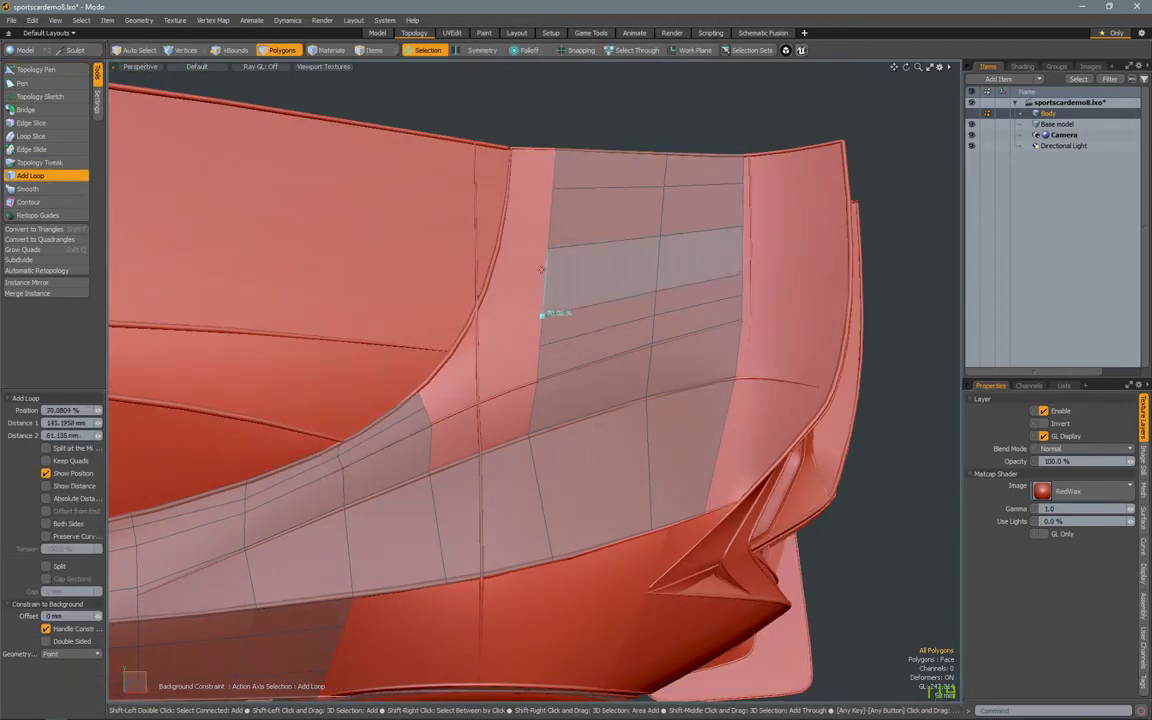
{"action": "key", "text": "Escape"}
{"action": "left_click_drag", "start_coordinate": [541, 314], "coordinate": [520, 300], "text": "alt"}
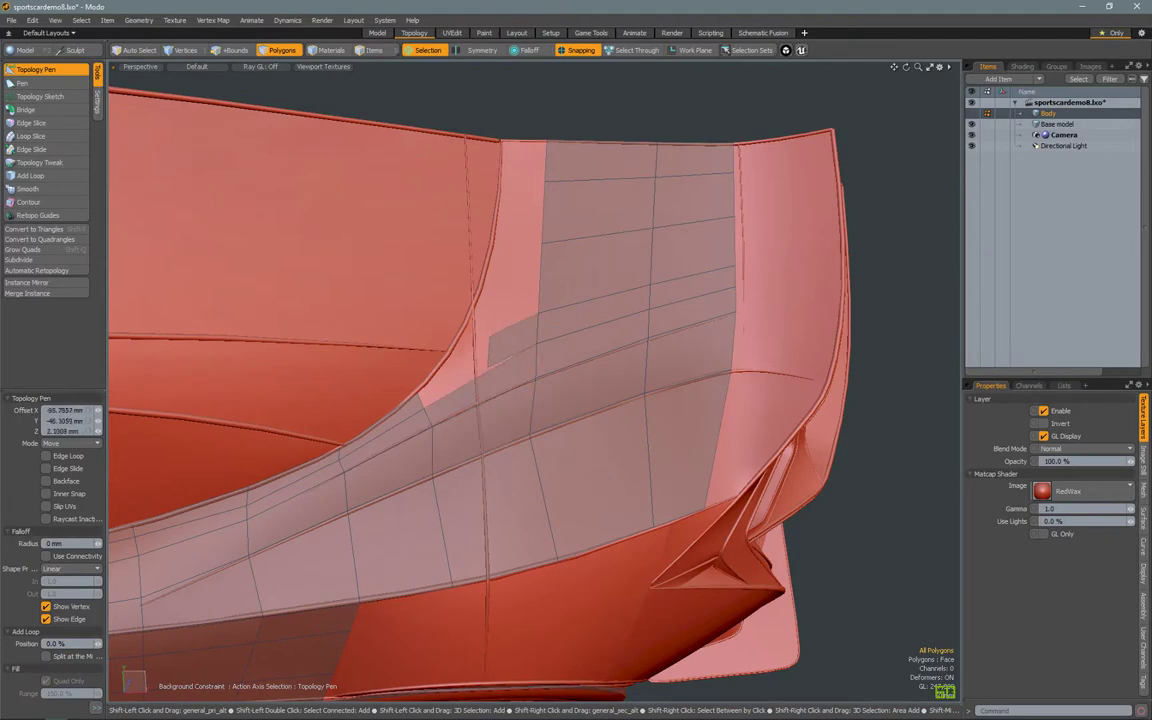
{"action": "scroll", "coordinate": [492, 382], "scroll_direction": "up", "scroll_amount": 3}
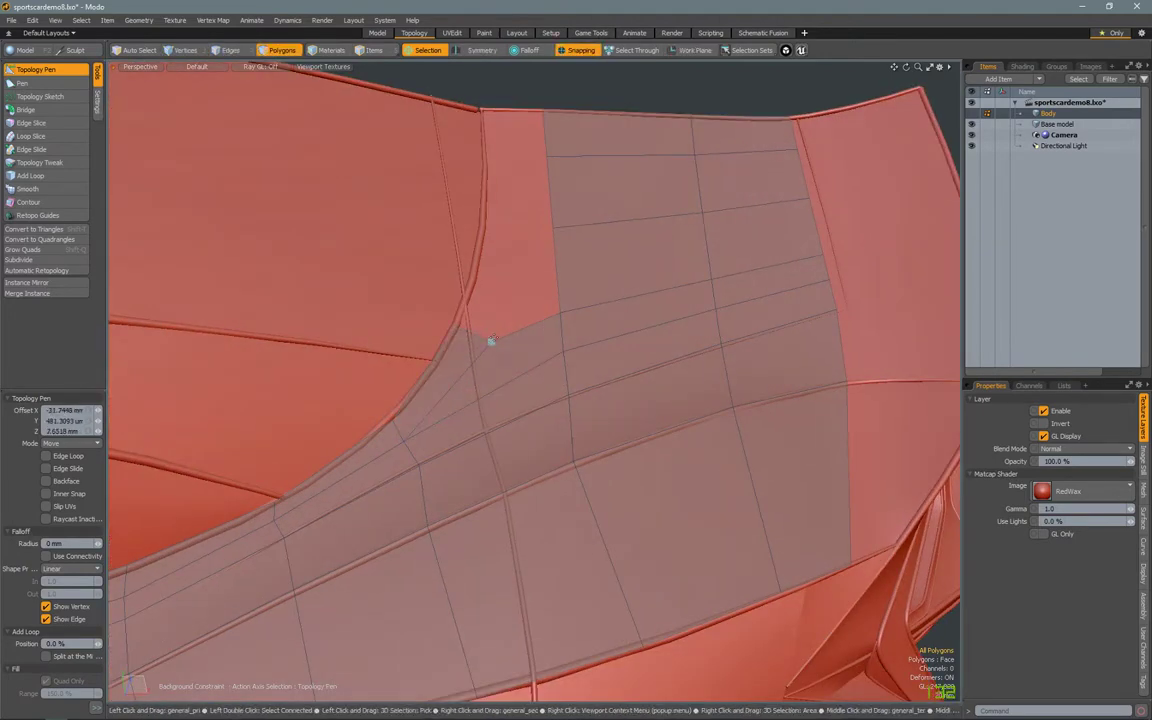
- Continue the quads along the rear window edge and fill the rear deck to the car's centre line
{"action": "left_click_drag", "start_coordinate": [472, 335], "coordinate": [507, 428], "text": "alt+shift"}
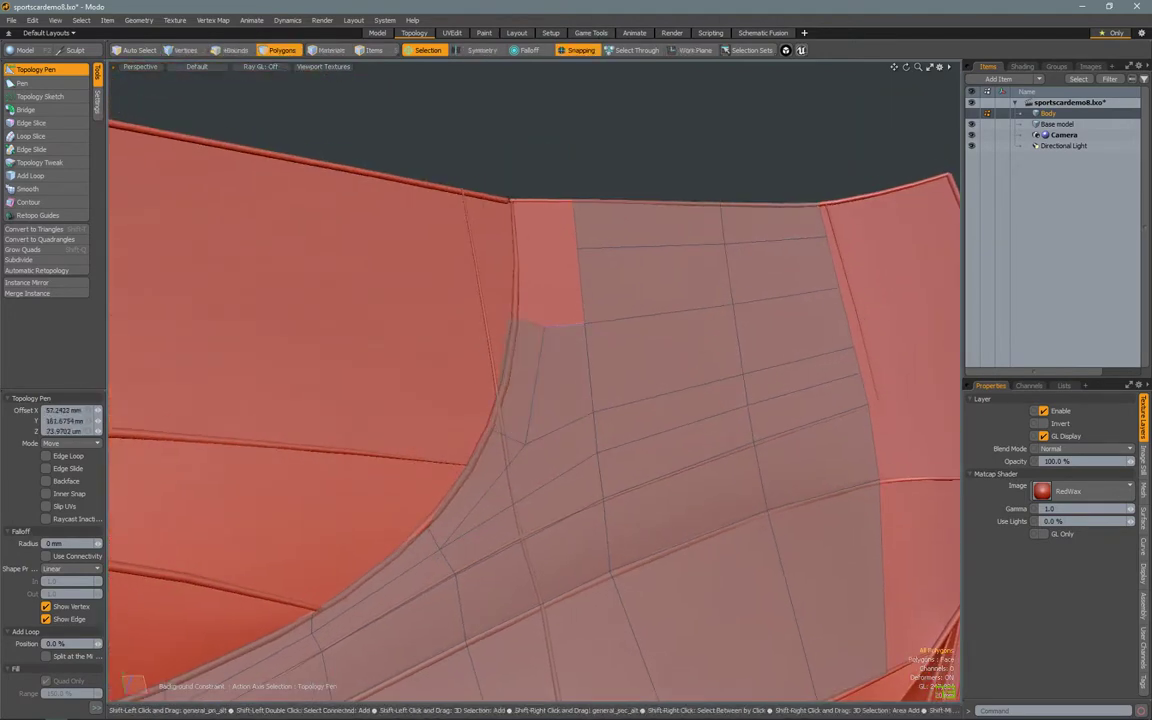
{"action": "left_click_drag", "start_coordinate": [516, 322], "coordinate": [475, 335], "text": "alt"}
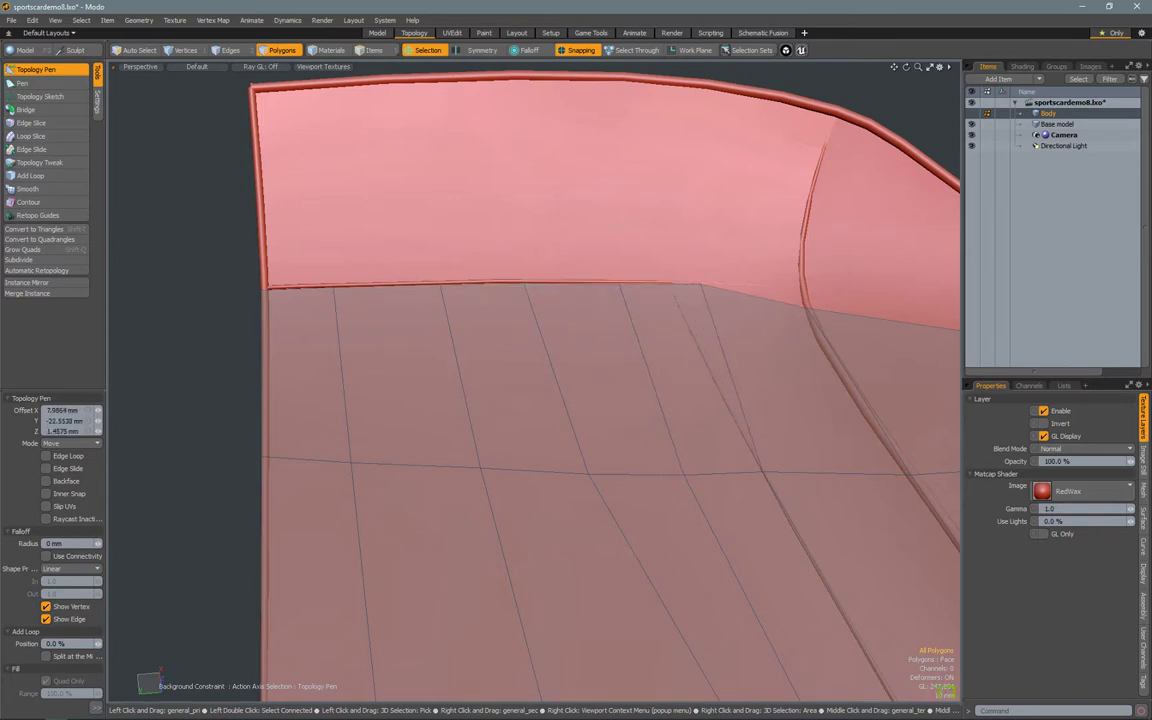
- Extend a row of quads from the rear deck up the spoiler, from the centre line to the outer corner, and close the corner gap
{"action": "left_click_drag", "start_coordinate": [632, 275], "coordinate": [663, 180]}
{"action": "left_click_drag", "start_coordinate": [595, 88], "coordinate": [560, 150], "text": "alt"}
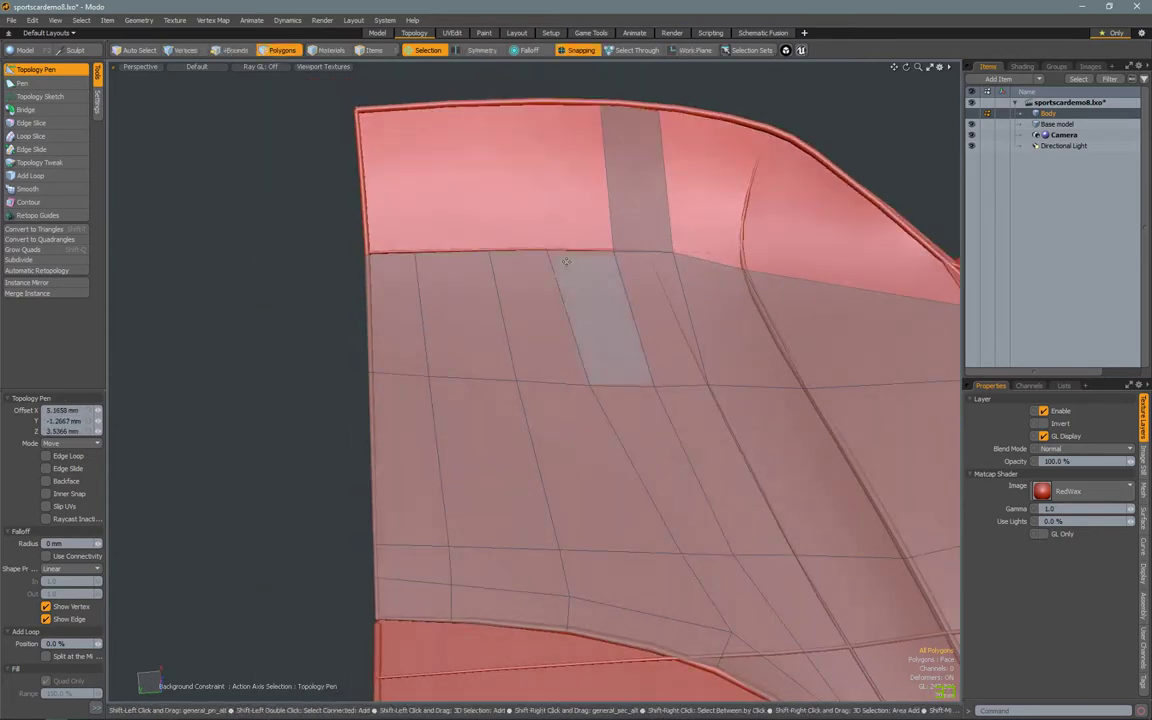
{"action": "left_click_drag", "start_coordinate": [630, 180], "coordinate": [380, 180], "text": "shift"}
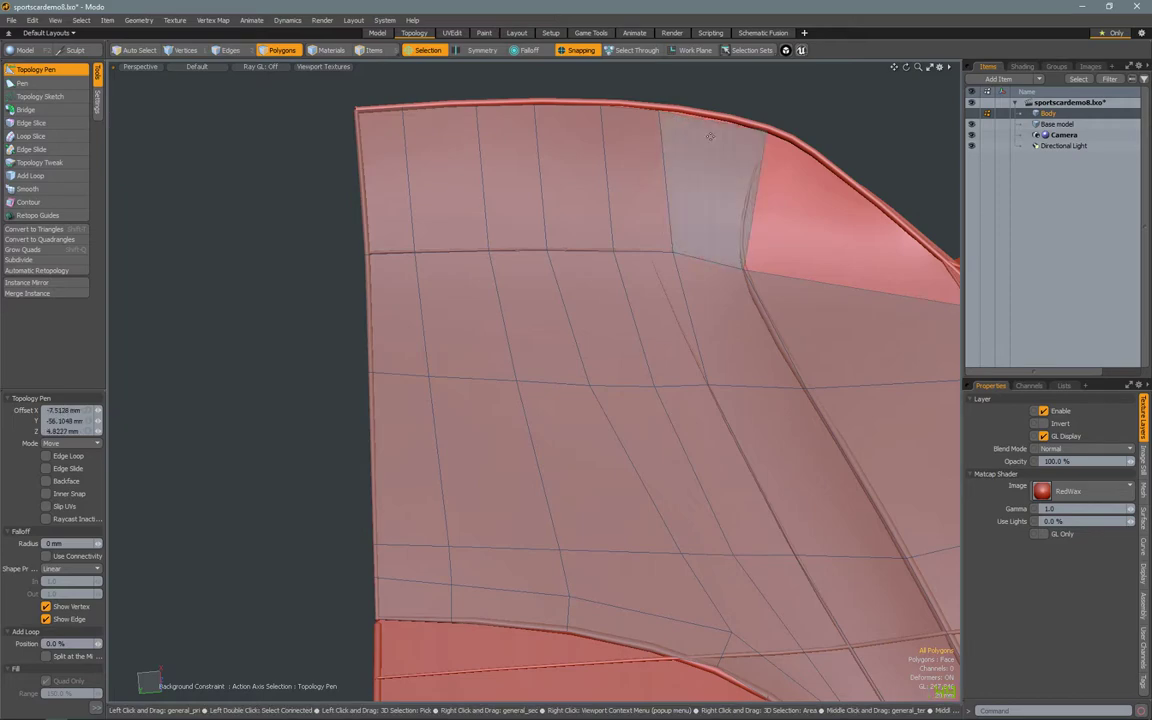
{"action": "left_click_drag", "start_coordinate": [146, 72], "coordinate": [533, 391], "text": "alt"}
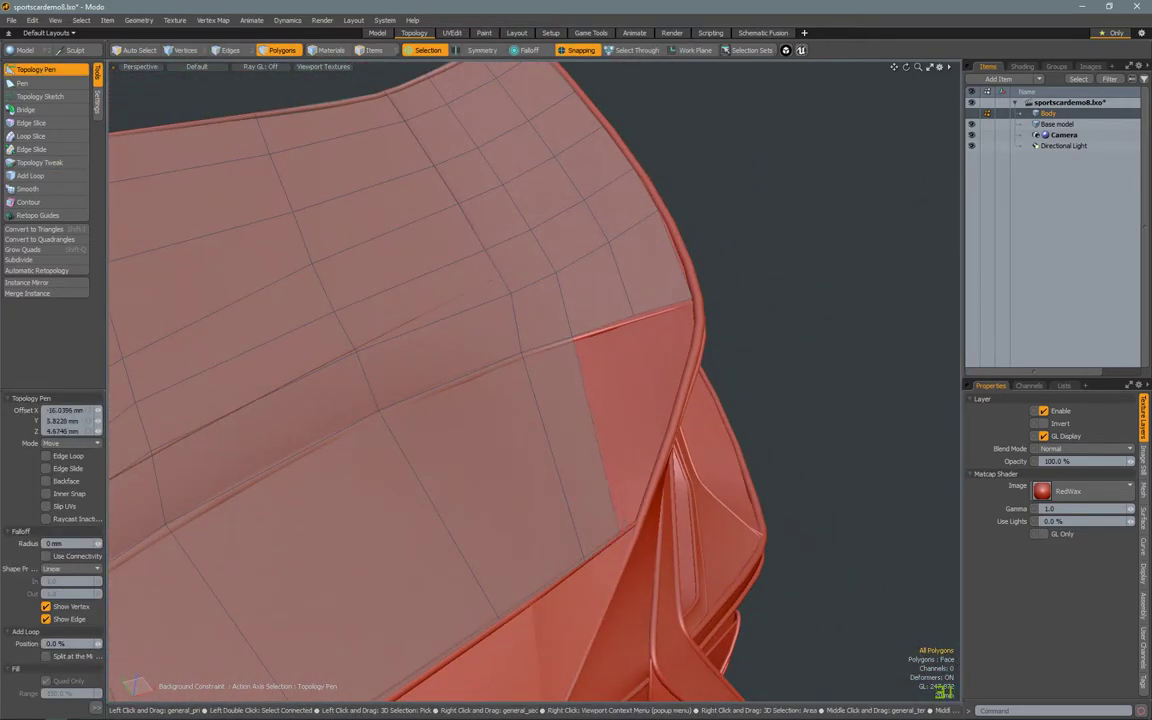
{"action": "left_click_drag", "start_coordinate": [669, 488], "coordinate": [657, 499], "text": "shift"}
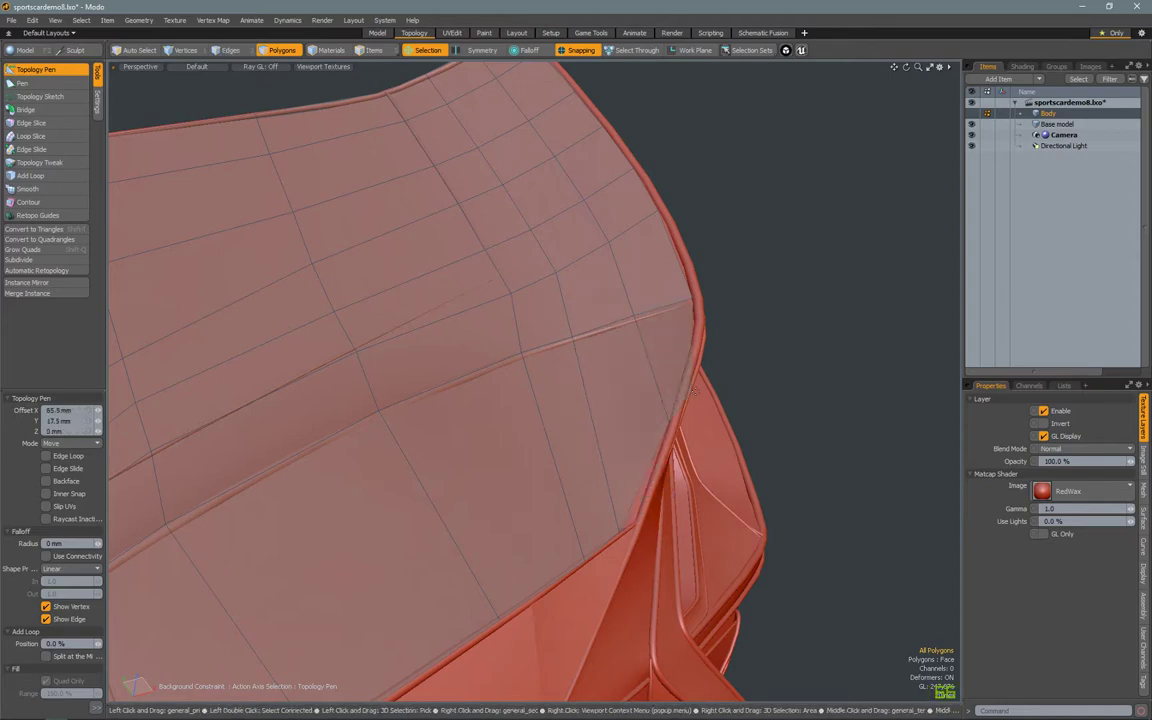
- Fill the side panel above the rear wheel arch with quads and cut loops through its undivided columns to connect the side rows
{"action": "left_click_drag", "start_coordinate": [612, 345], "coordinate": [590, 425], "text": "alt"}
{"action": "left_click_drag", "start_coordinate": [616, 536], "coordinate": [710, 617], "text": "alt"}
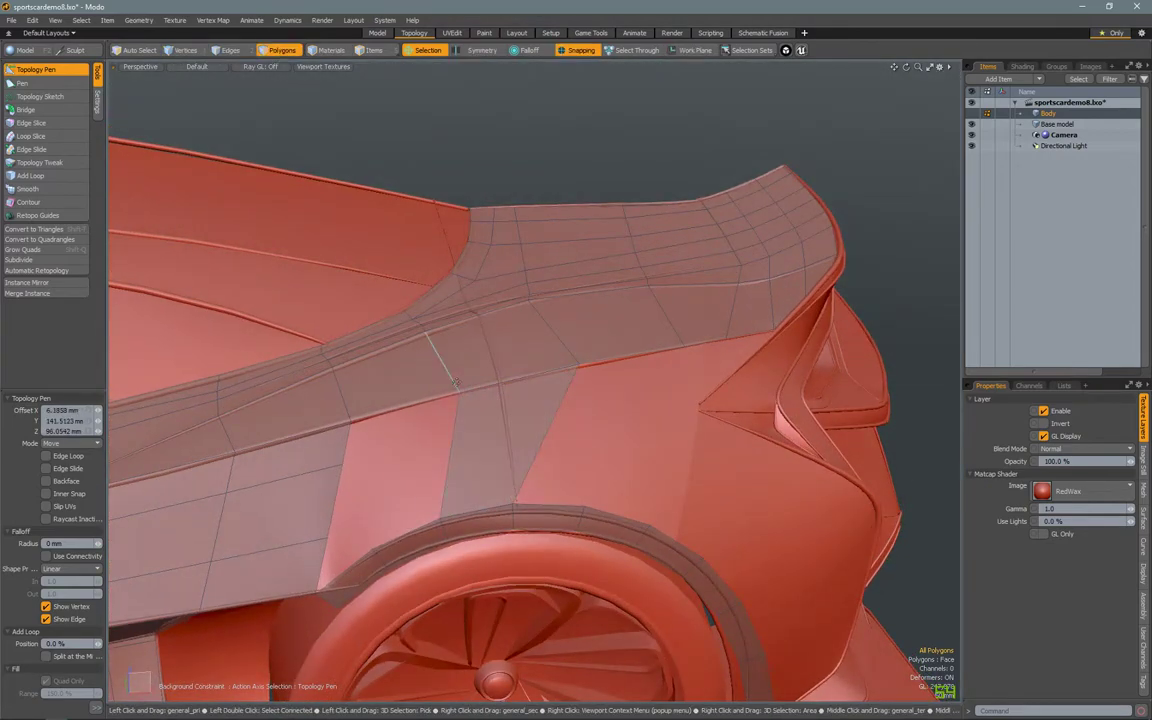
{"action": "left_click_drag", "start_coordinate": [454, 381], "coordinate": [655, 376], "text": "alt"}
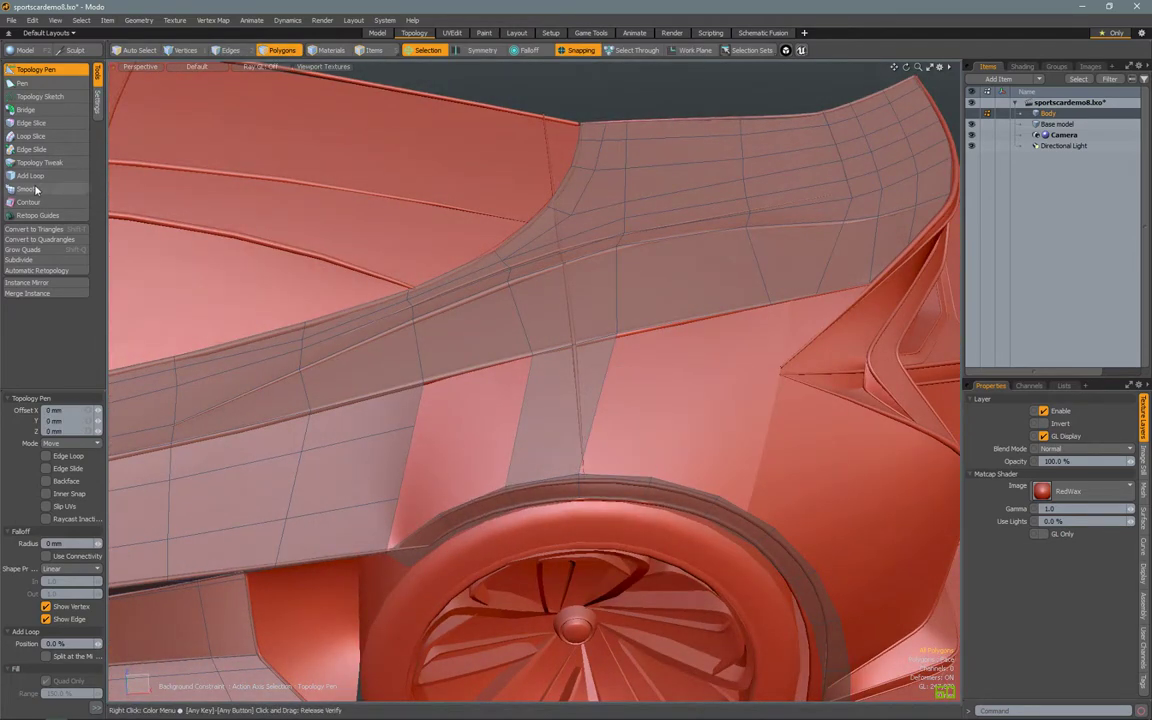
{"action": "left_click_drag", "start_coordinate": [640, 300], "coordinate": [585, 345], "text": "alt"}
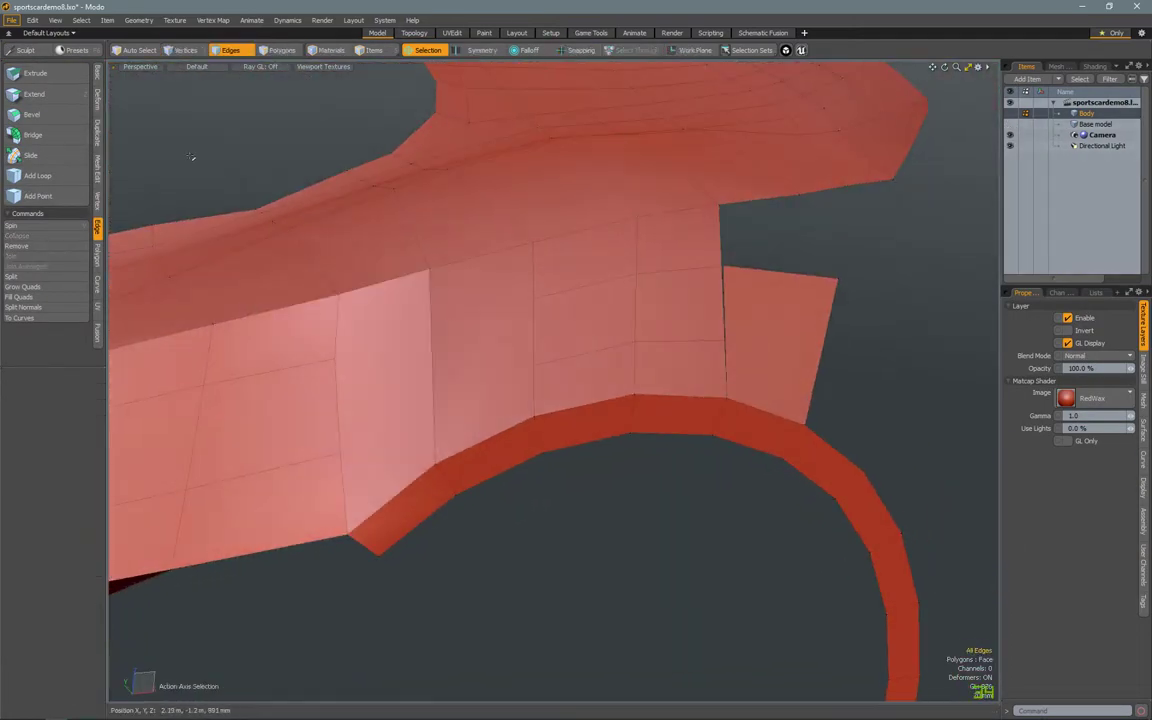
{"action": "key", "text": "c"}
{"action": "left_click", "coordinate": [431, 318]}
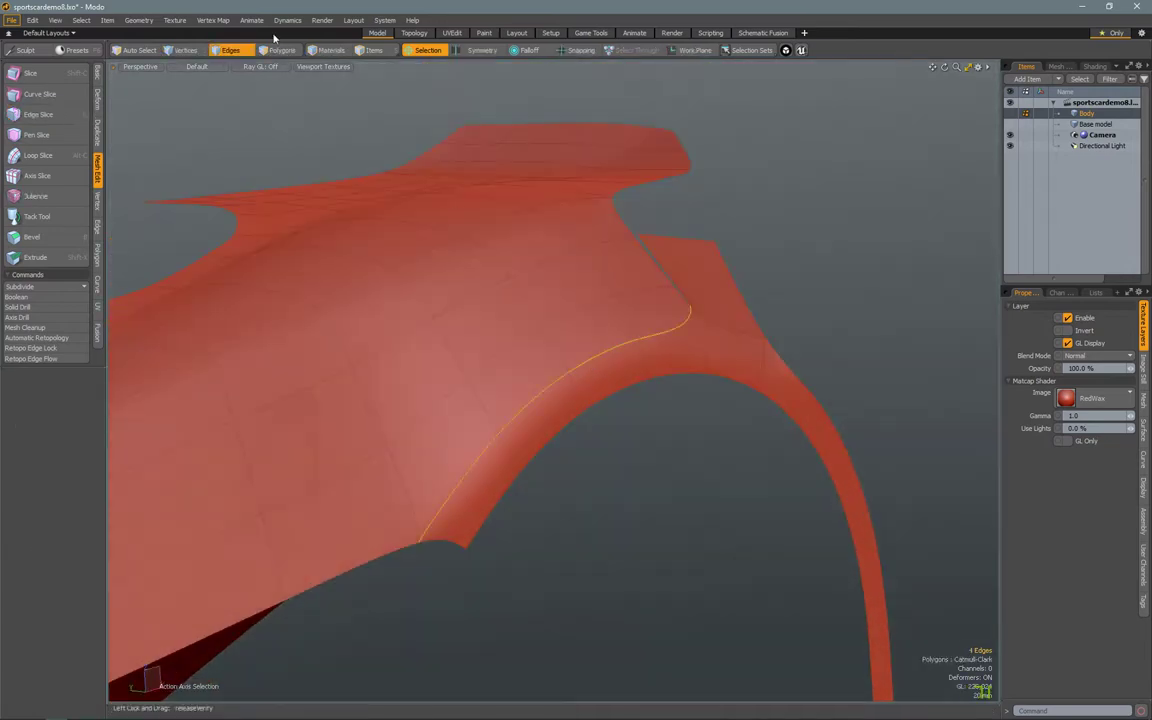
- On the subdivided Body, weight the edges above the rear wheel arch and the edge loop along the side recess and shoulder line
{"action": "left_click", "coordinate": [212, 20]}
{"action": "key", "text": "Escape"}
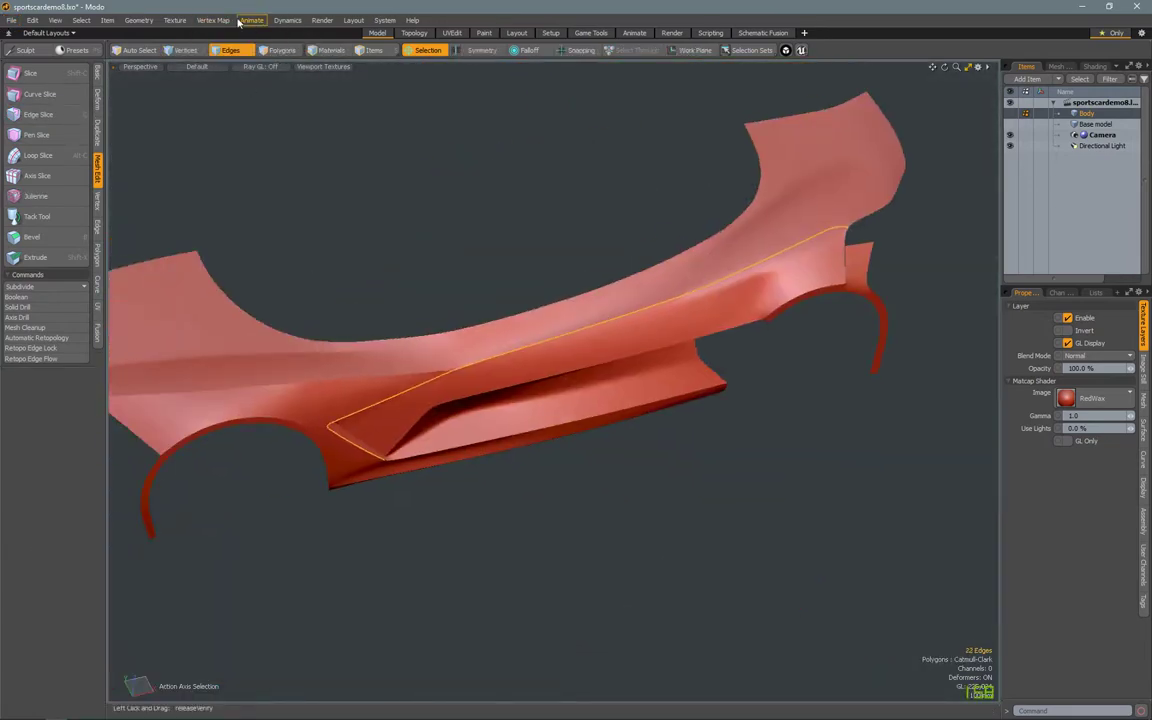
{"action": "left_click", "coordinate": [215, 20]}
{"action": "key", "text": "Escape"}
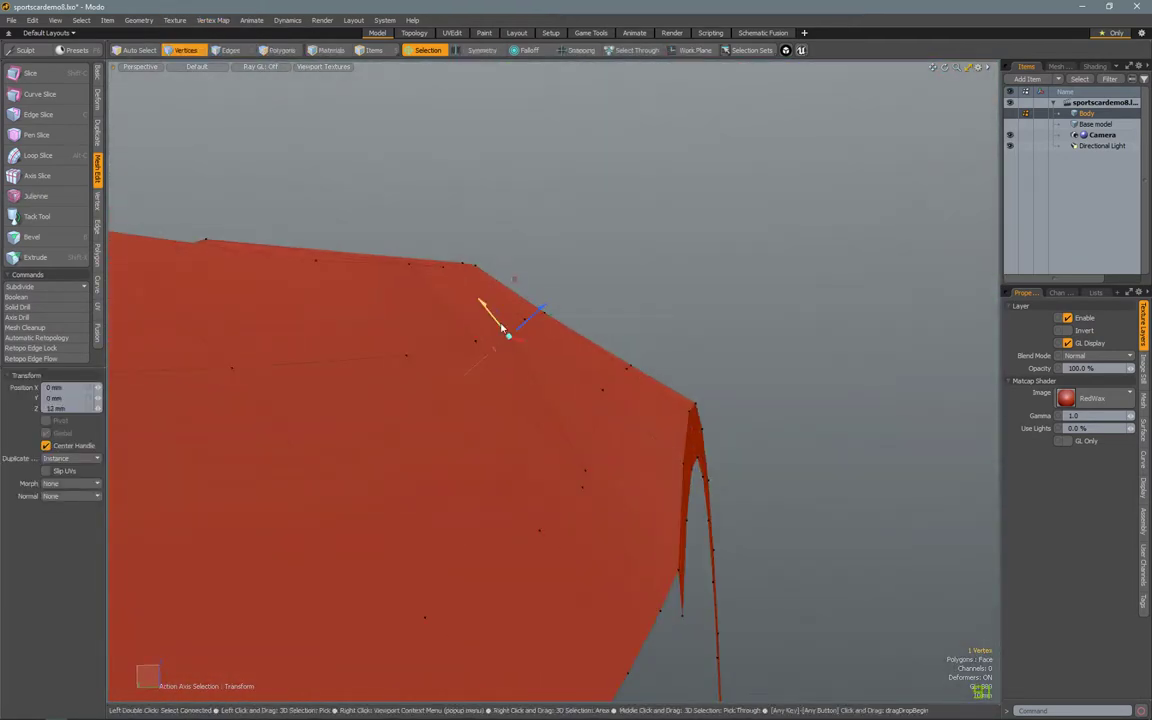
- Reposition a vertex on the rear fender with the Transform tool and check the side panel's curvature above the wheel arch
{"action": "left_click_drag", "start_coordinate": [488, 251], "coordinate": [430, 240], "text": "alt"}
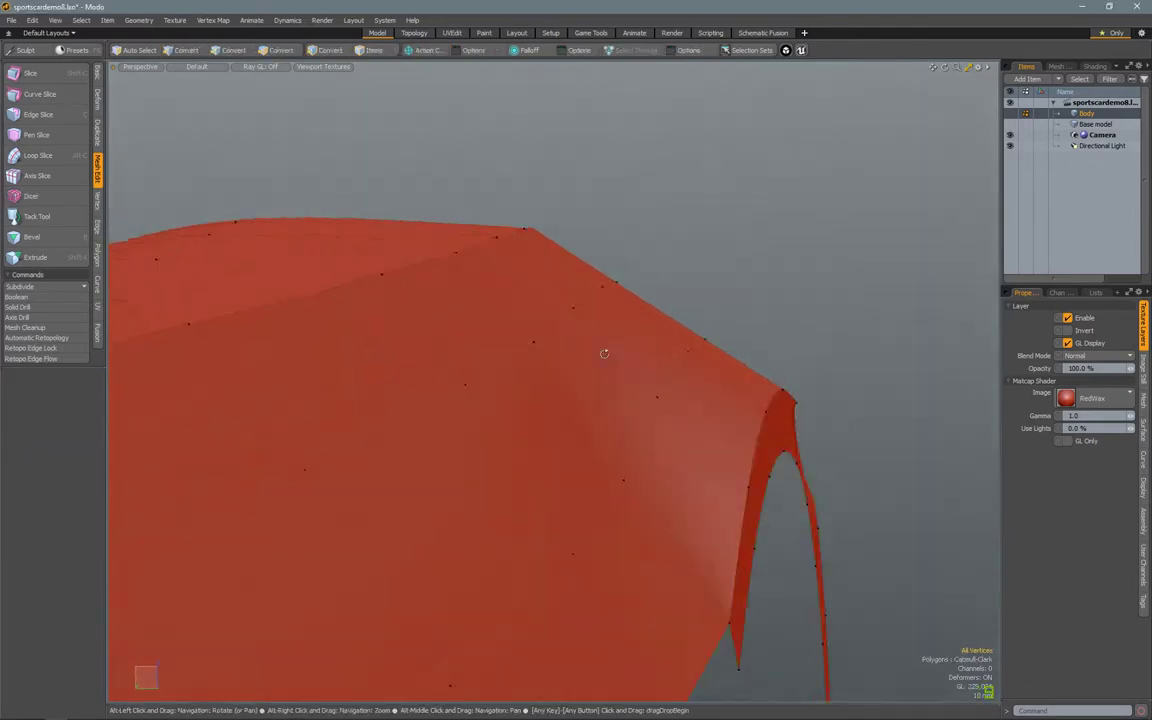
{"action": "left_click_drag", "start_coordinate": [604, 355], "coordinate": [809, 315], "text": "alt"}
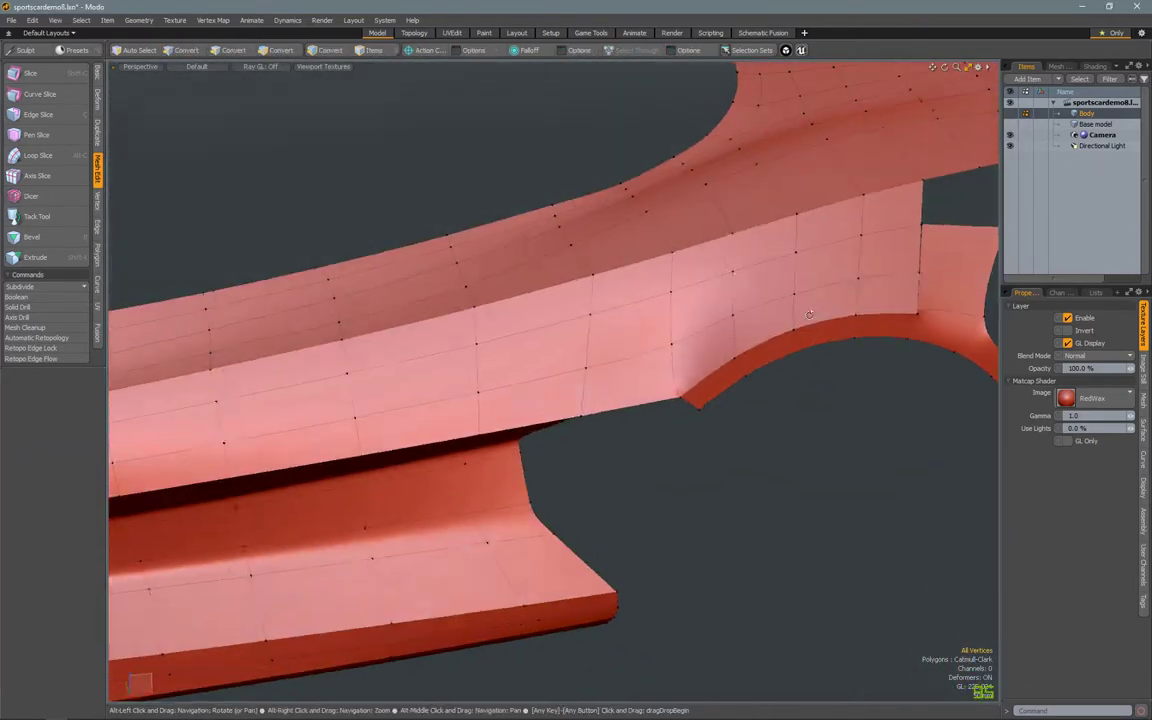